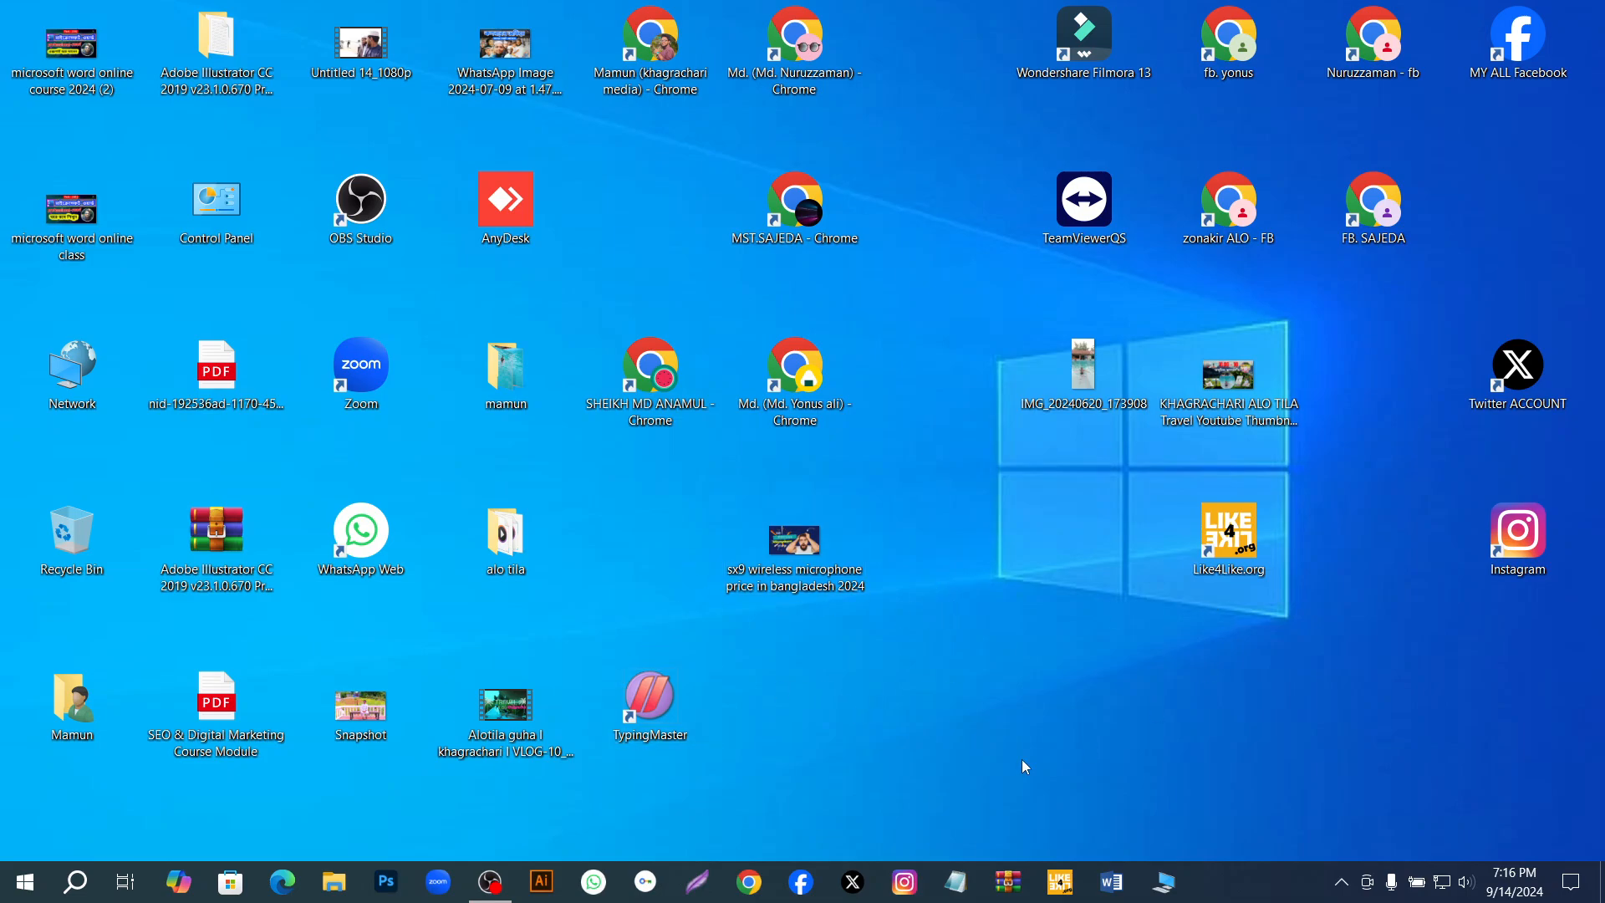
right_click(979, 659)
left_click(1037, 503)
right_click(973, 635)
left_click(1027, 700)
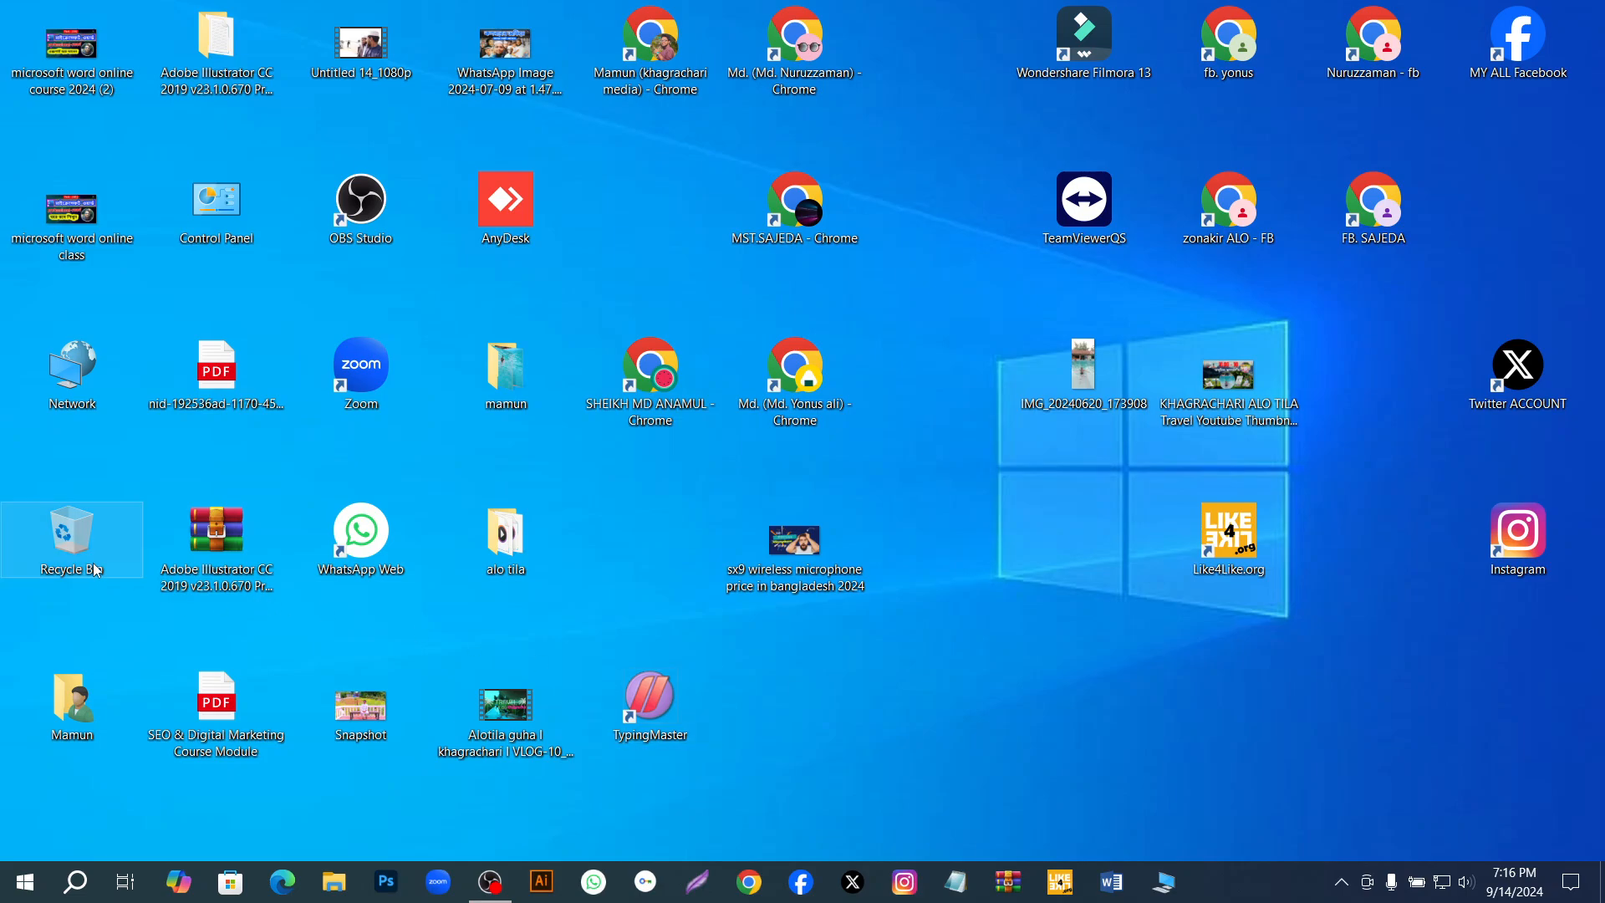
right_click(952, 614)
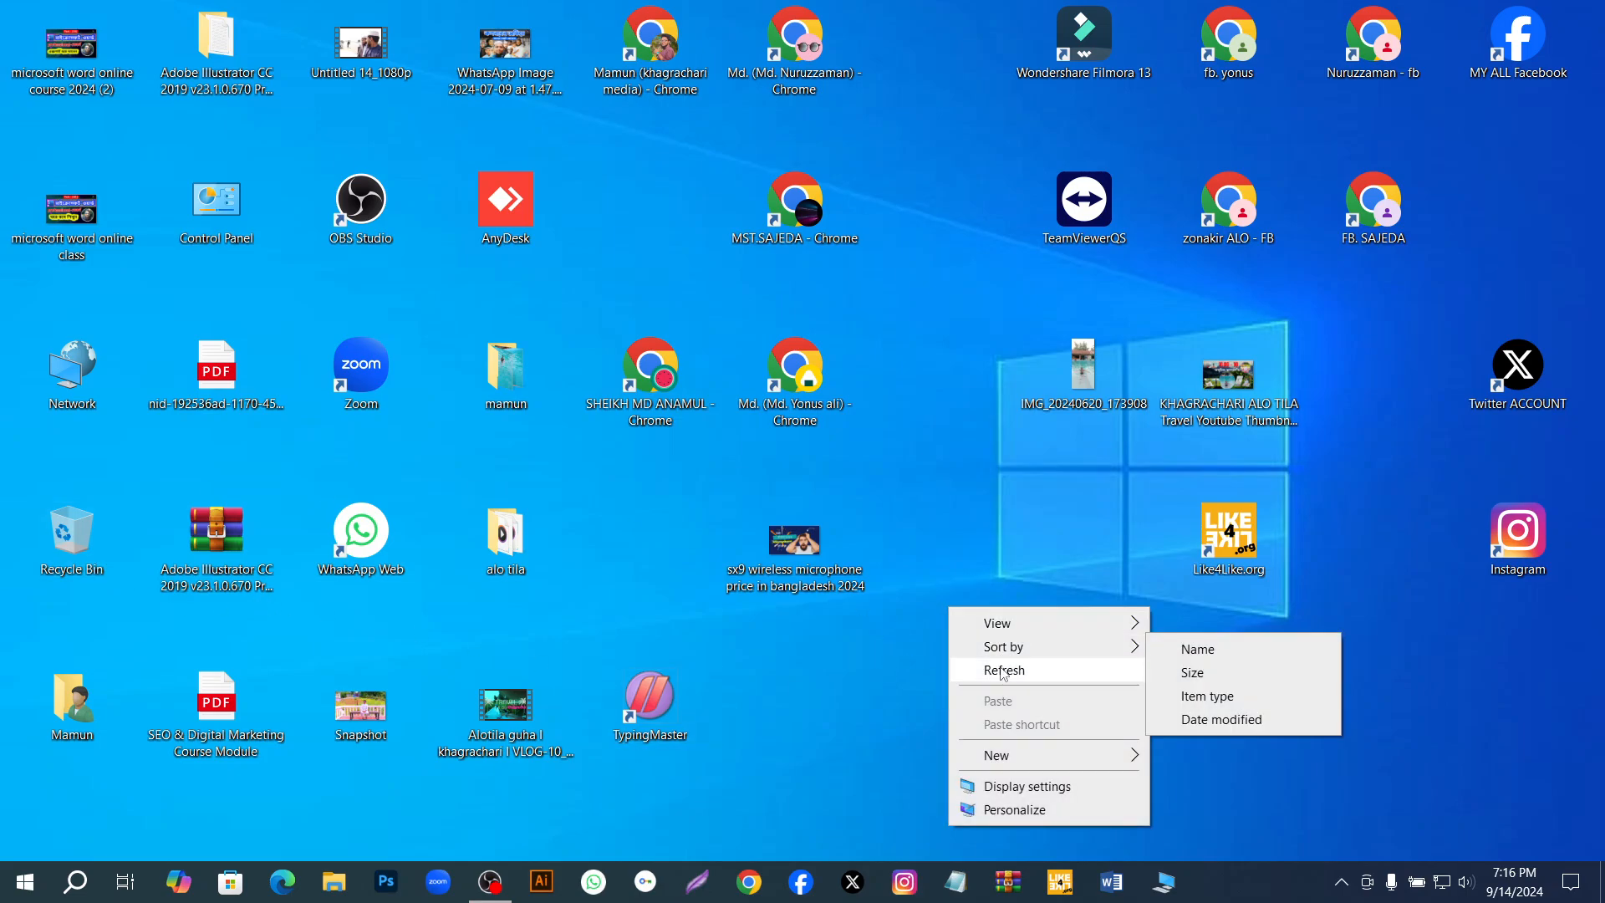
left_click(1075, 667)
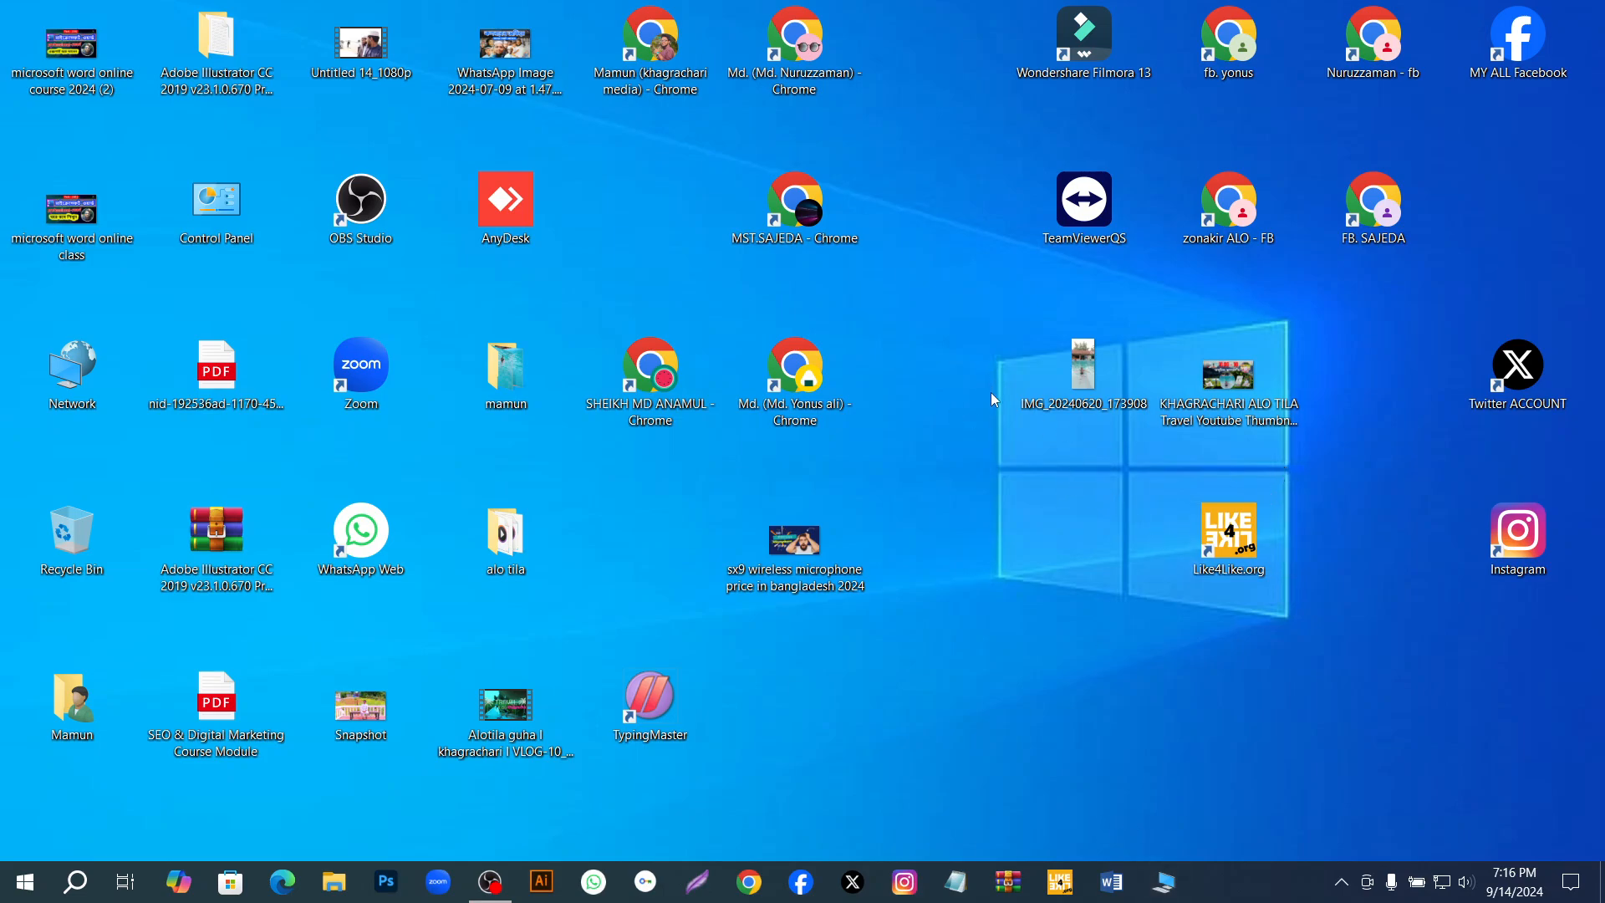
right_click(948, 557)
left_click(1003, 616)
Open Microsoft Word, dismiss the activation wizard and create a blank document.
left_click(1114, 882)
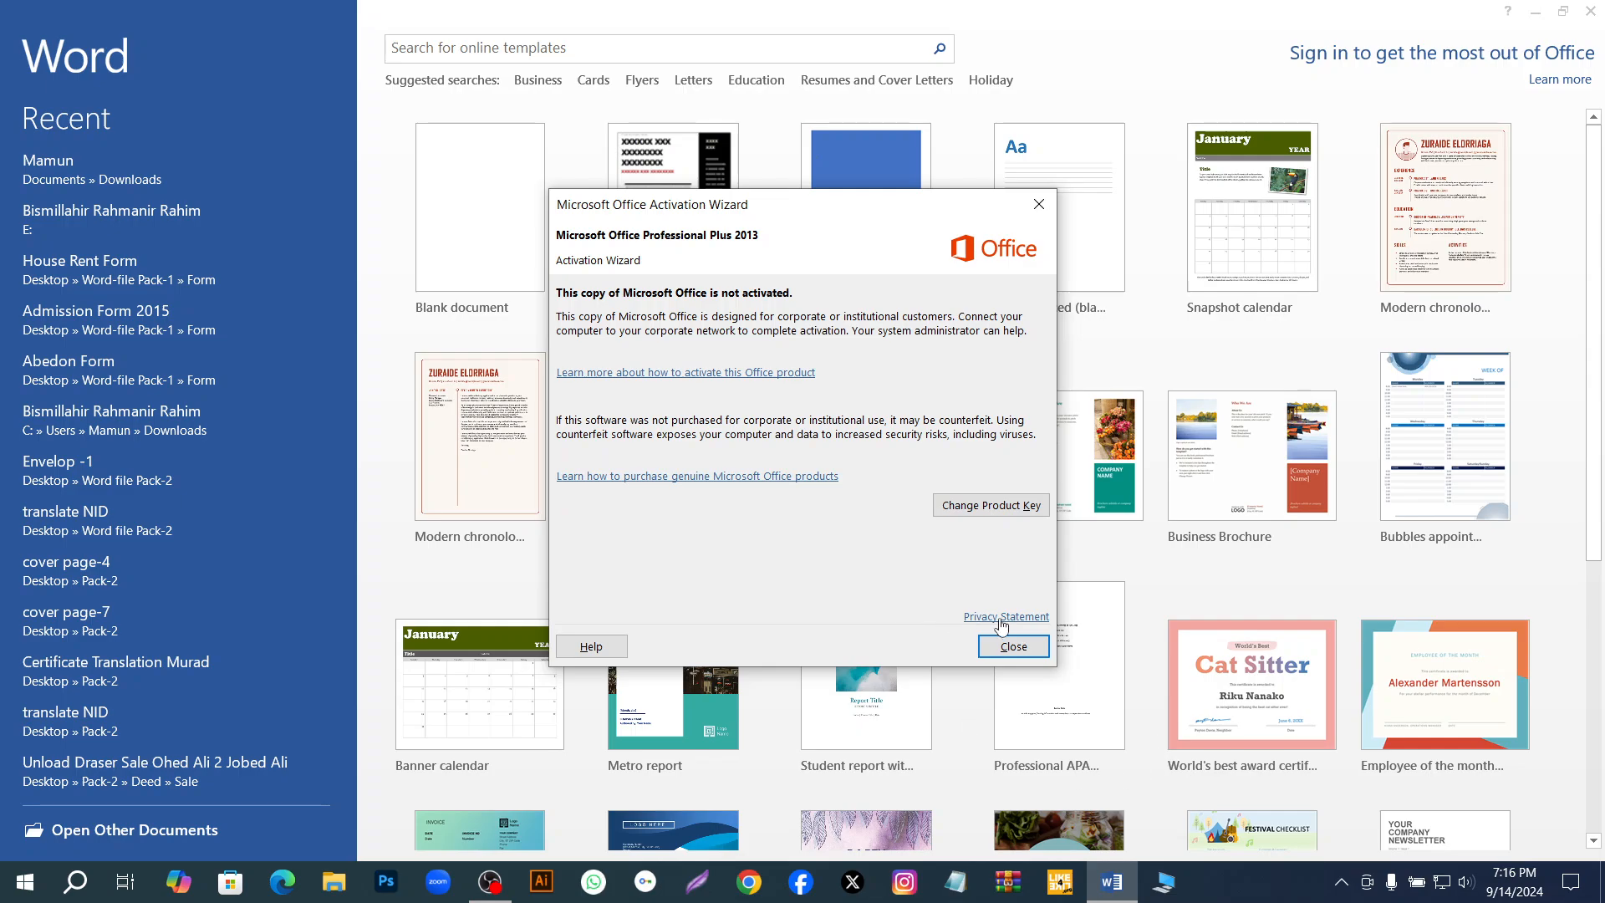
left_click(1008, 648)
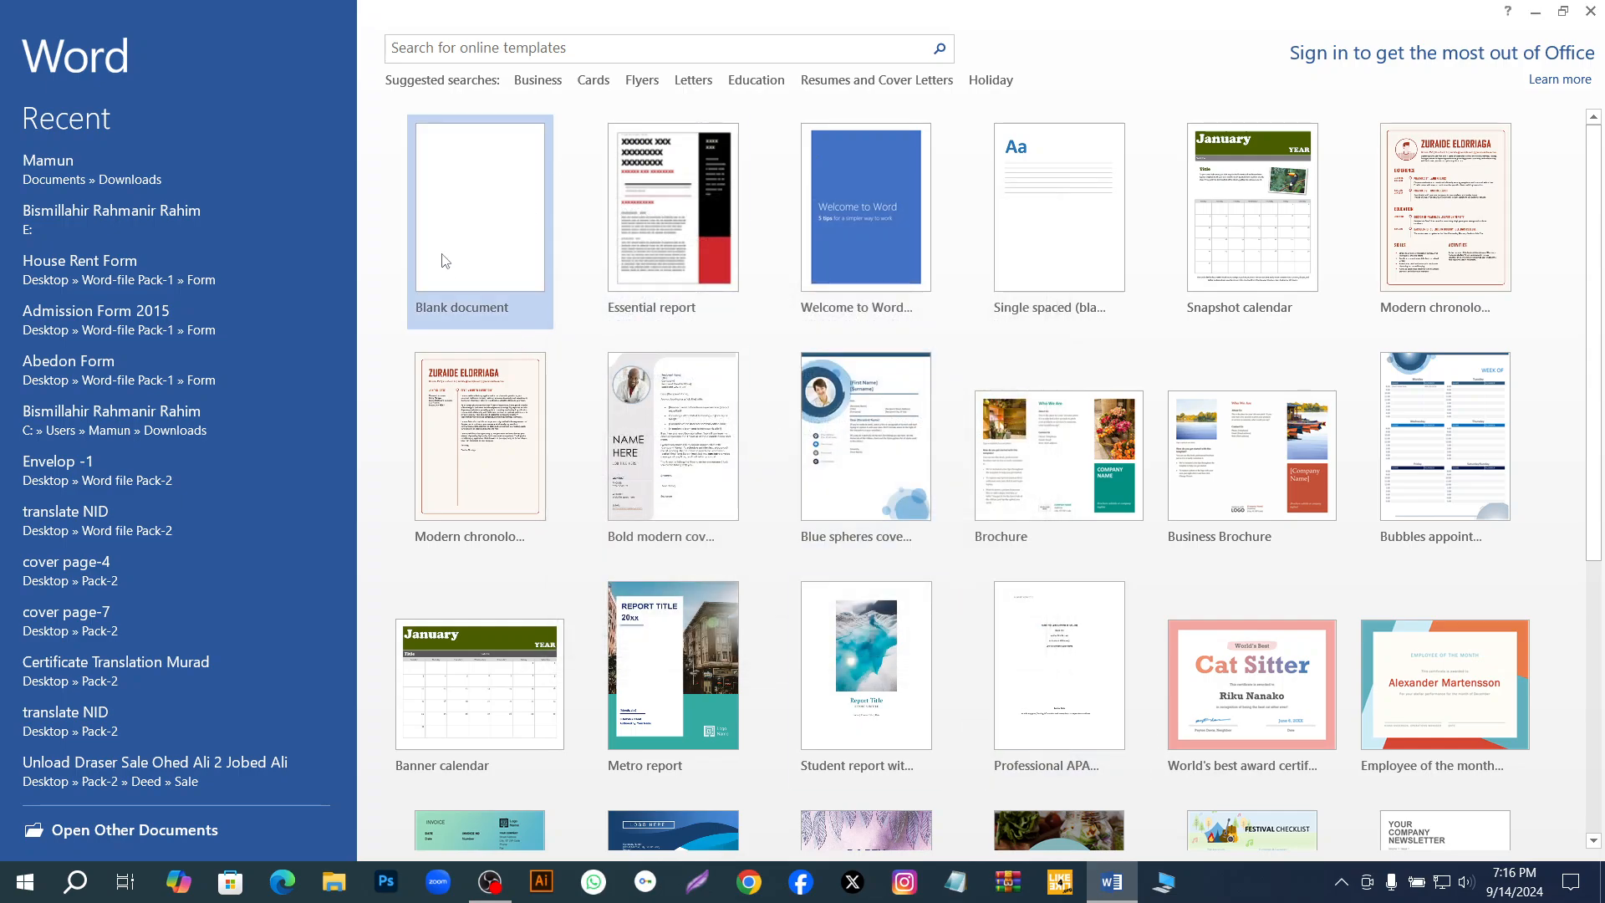
left_click(462, 256)
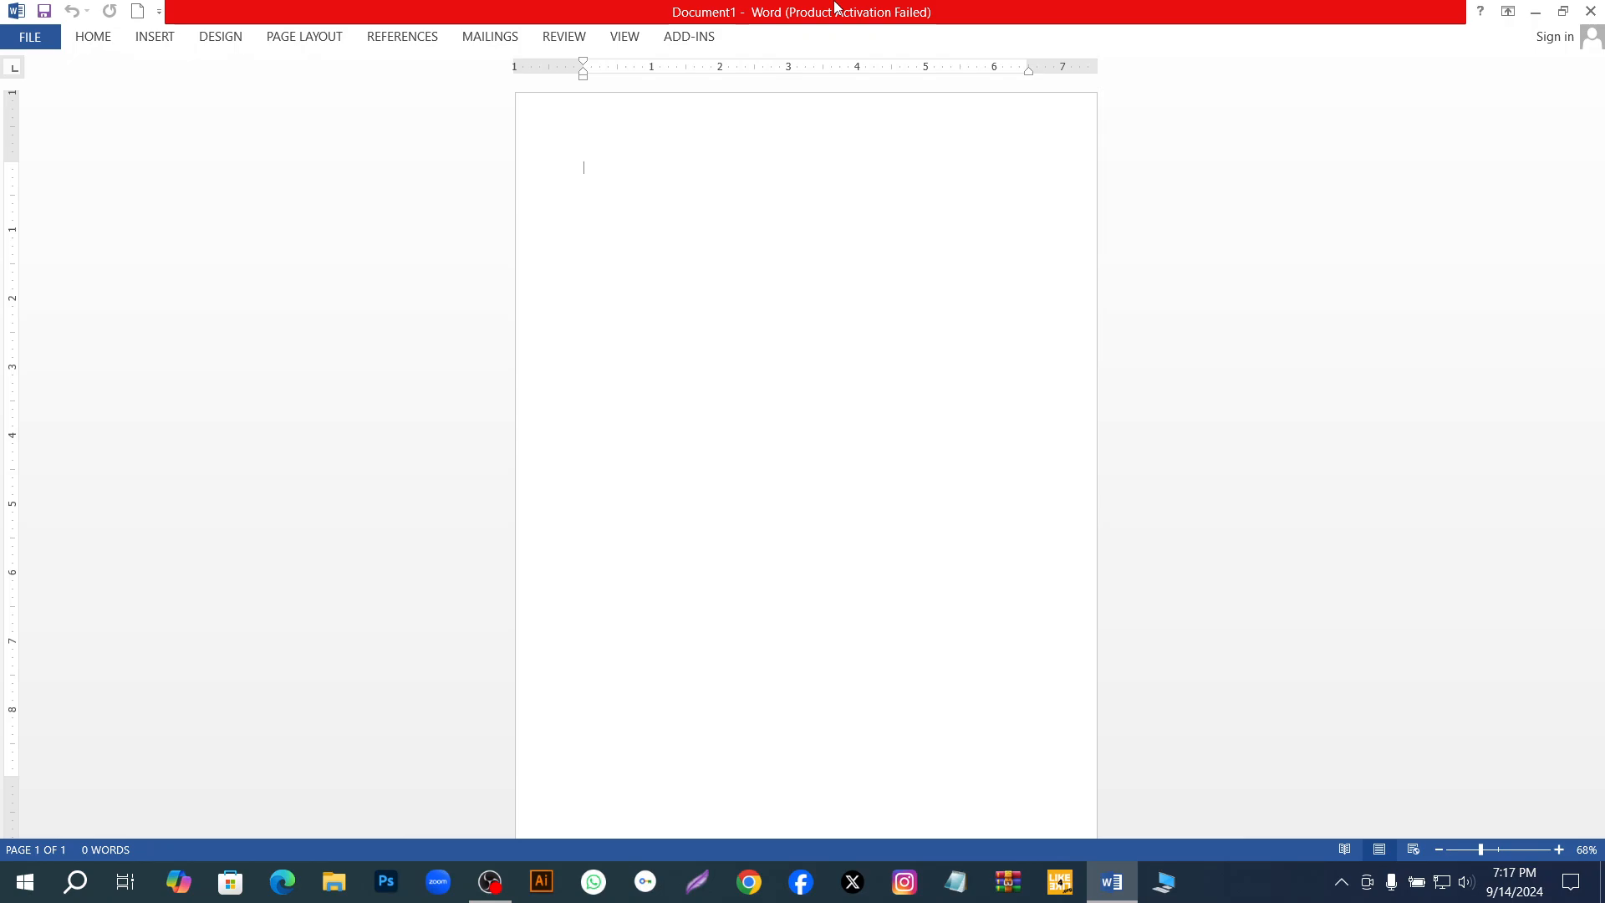
Generate sample paragraphs in the blank document with the =rand() function.
type("=")
type("rand(")
key("BackSpace")
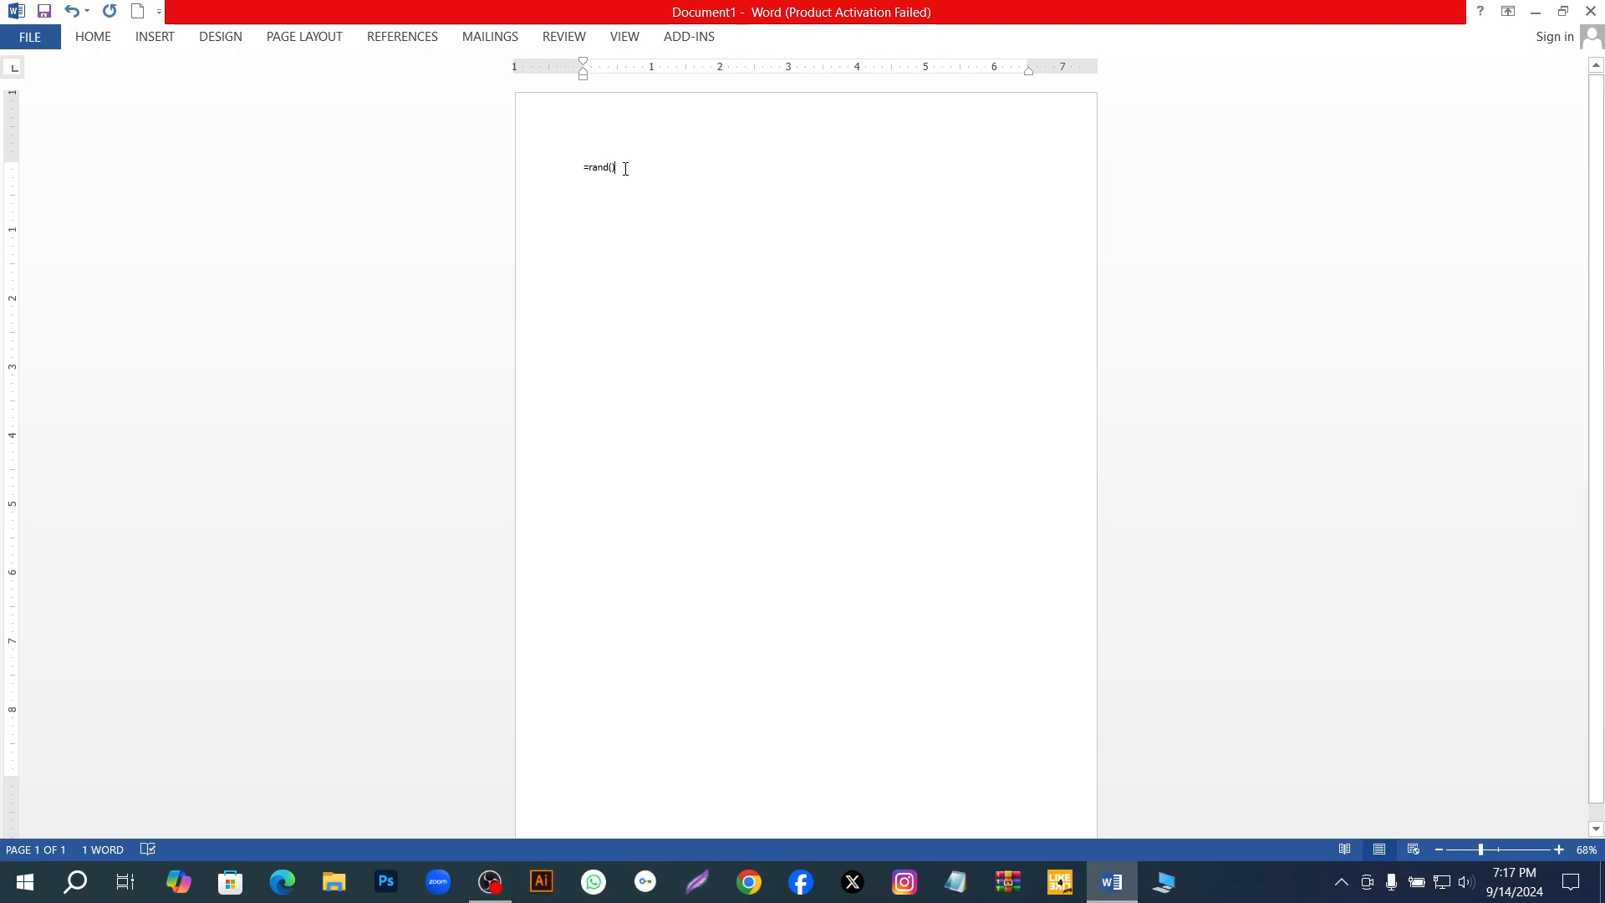
key("Return")
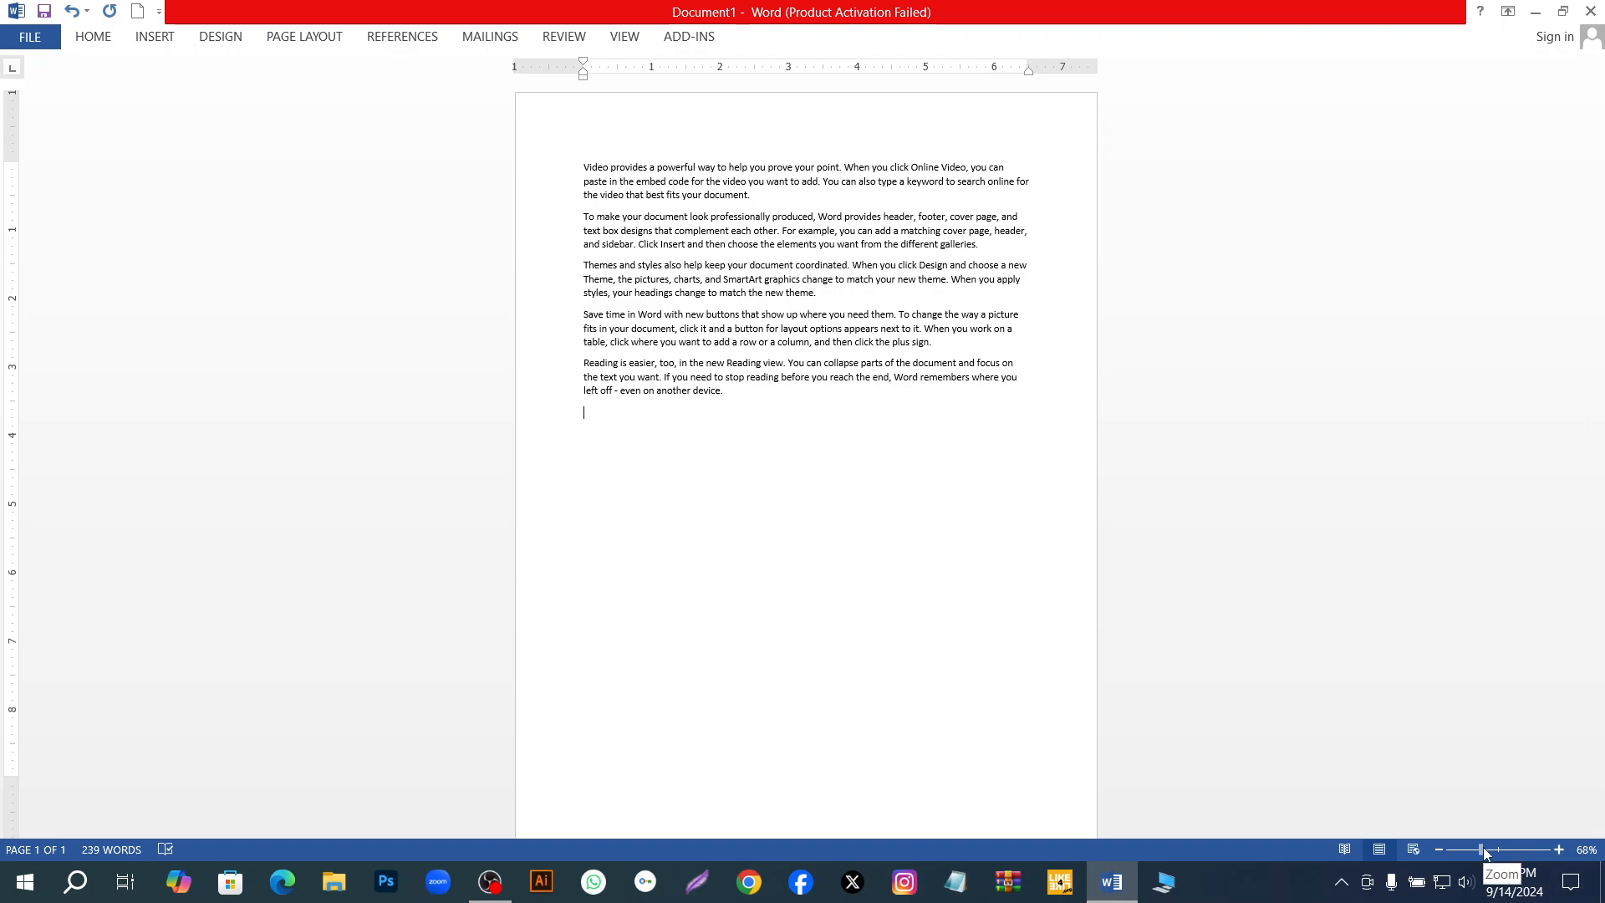
Insert a title line above the first paragraph containing the presenter's name followed by "official".
left_click_drag(1486, 851, 1504, 853)
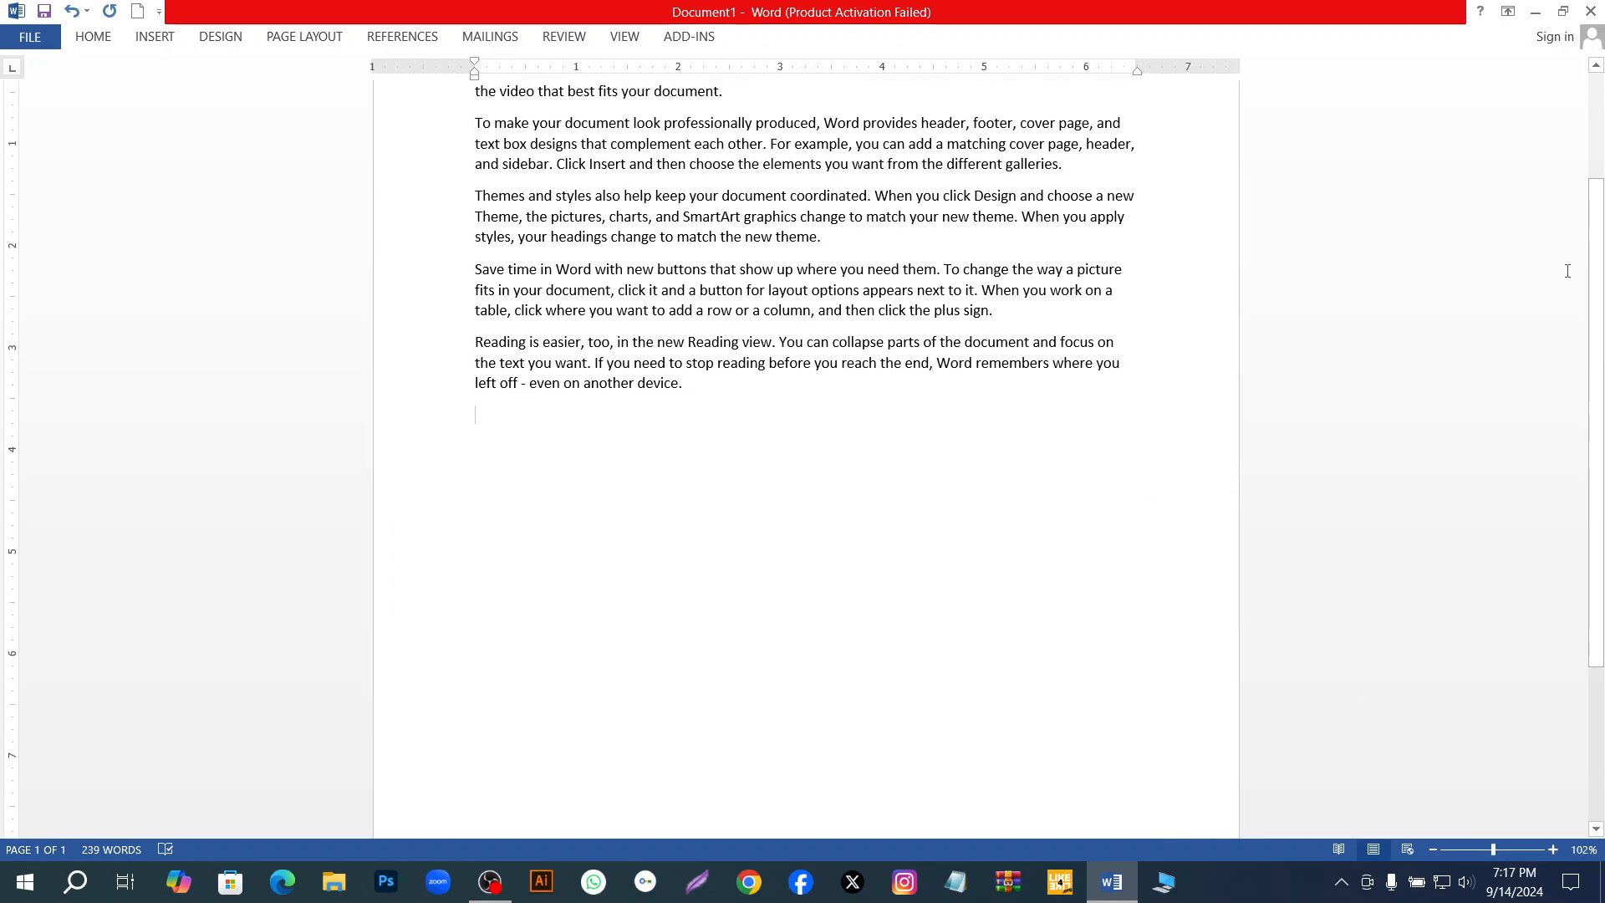
scroll(1567, 270, "up", 3)
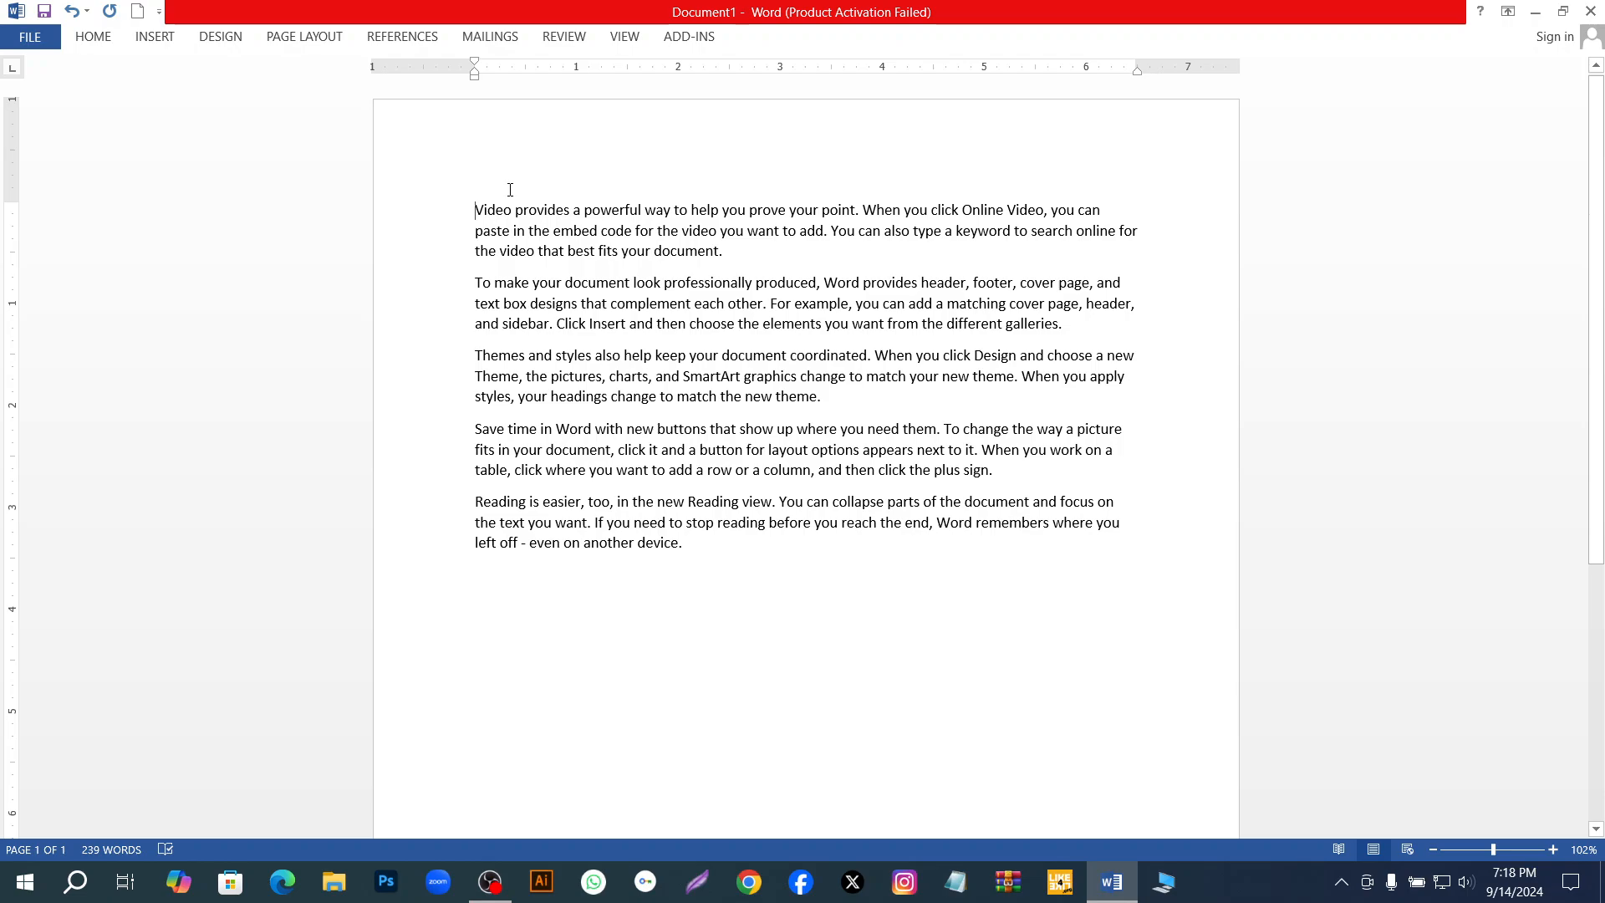
key("Return")
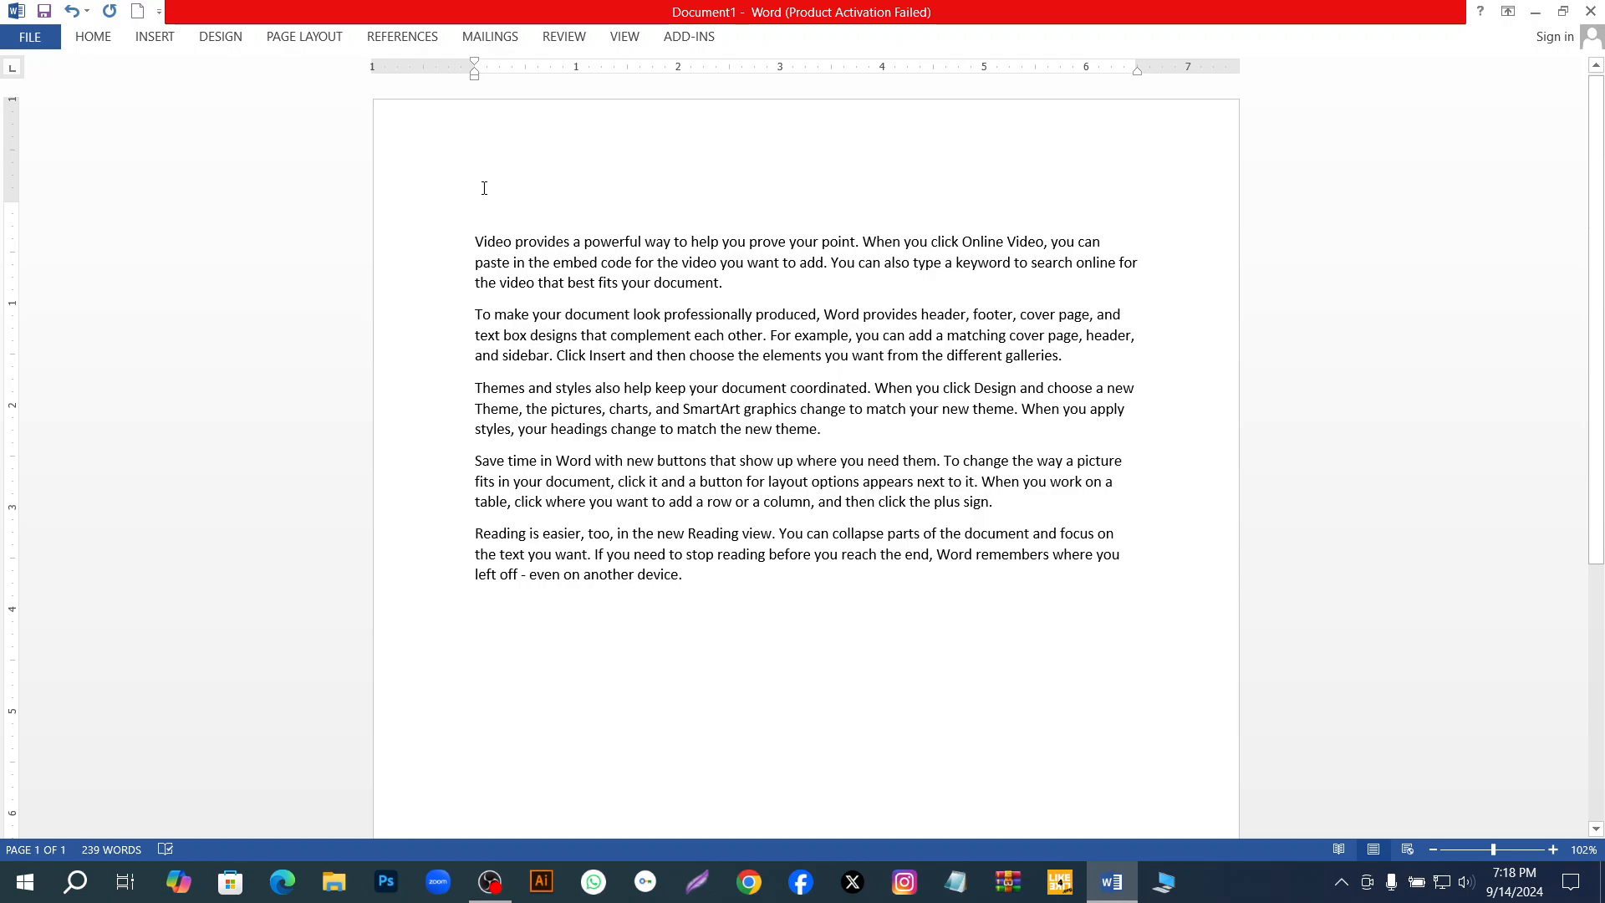
type("mam")
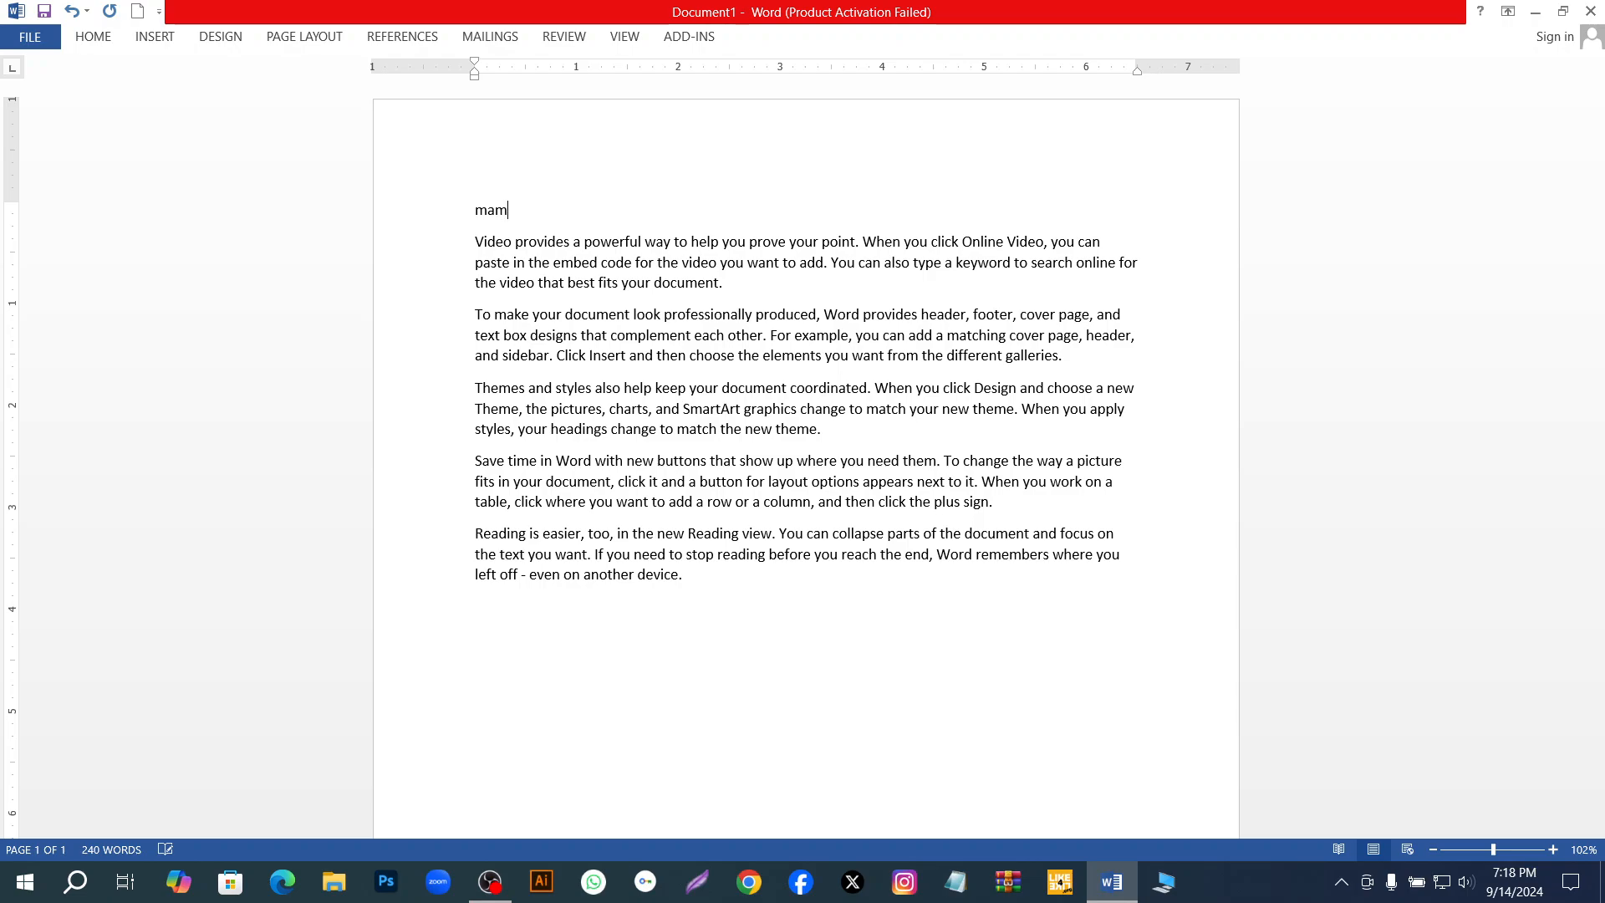
type("un official")
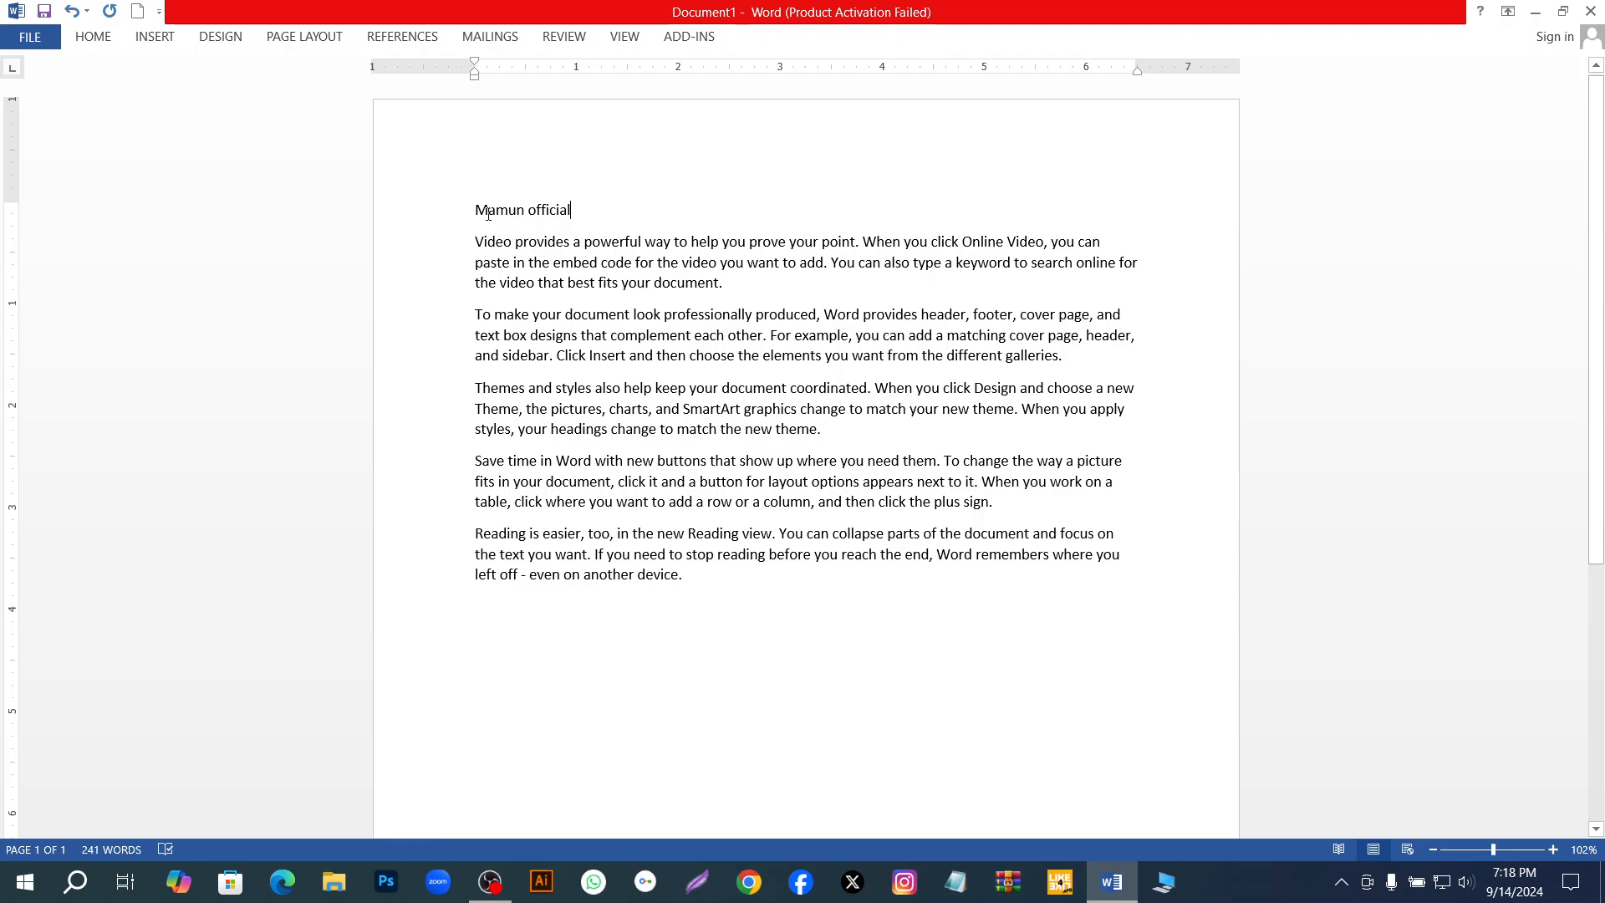
left_click_drag(476, 209, 579, 211)
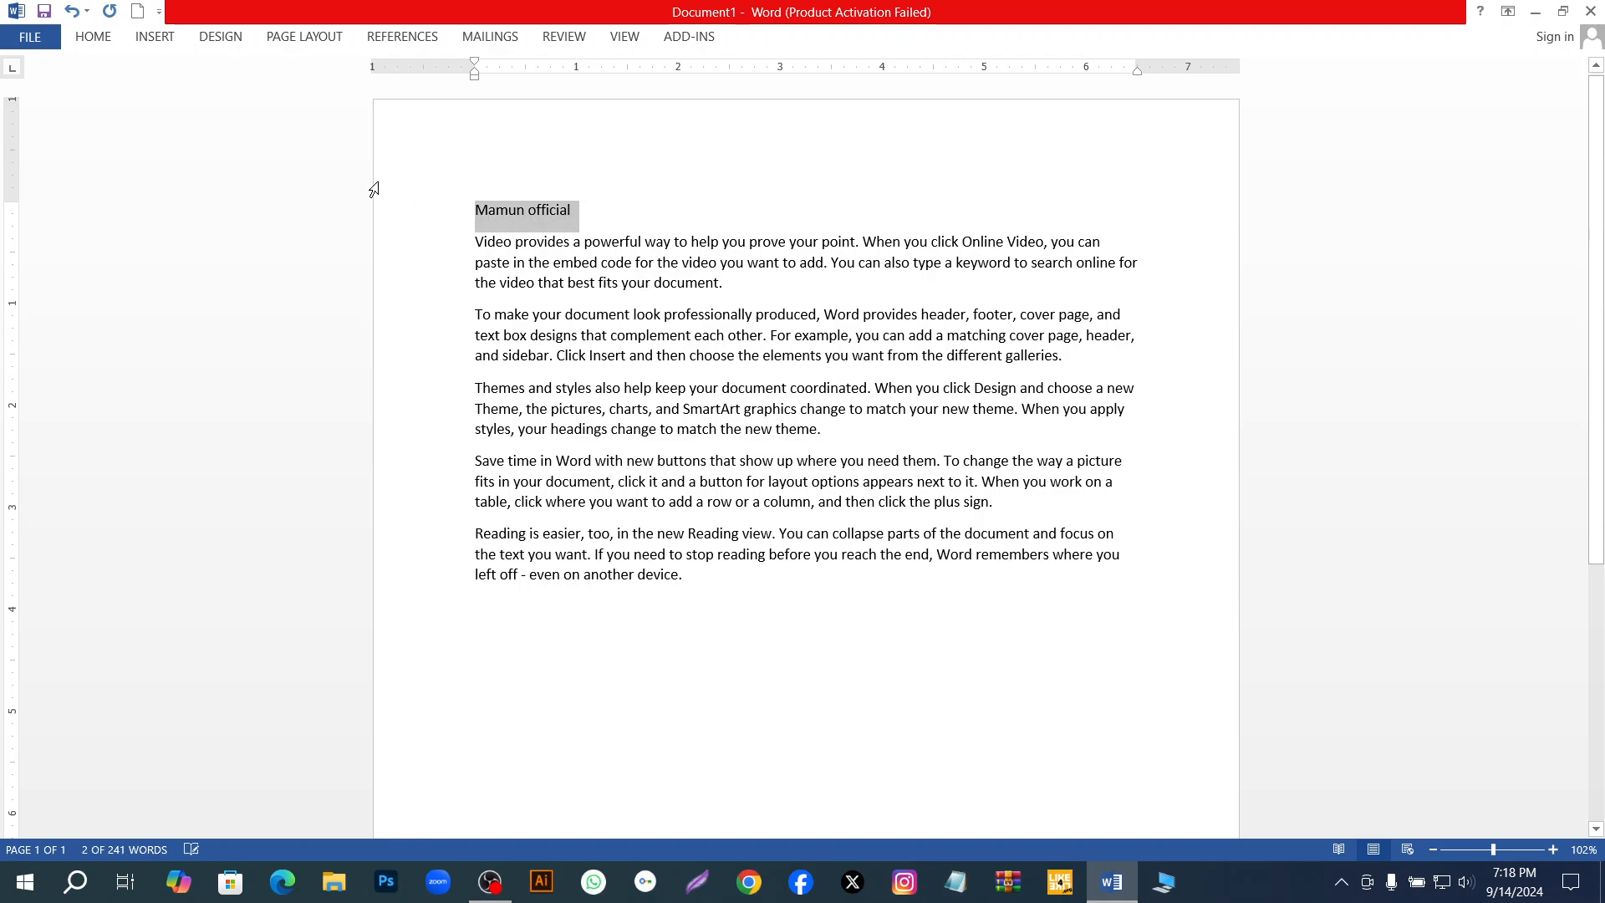
left_click(432, 302)
left_click(666, 207)
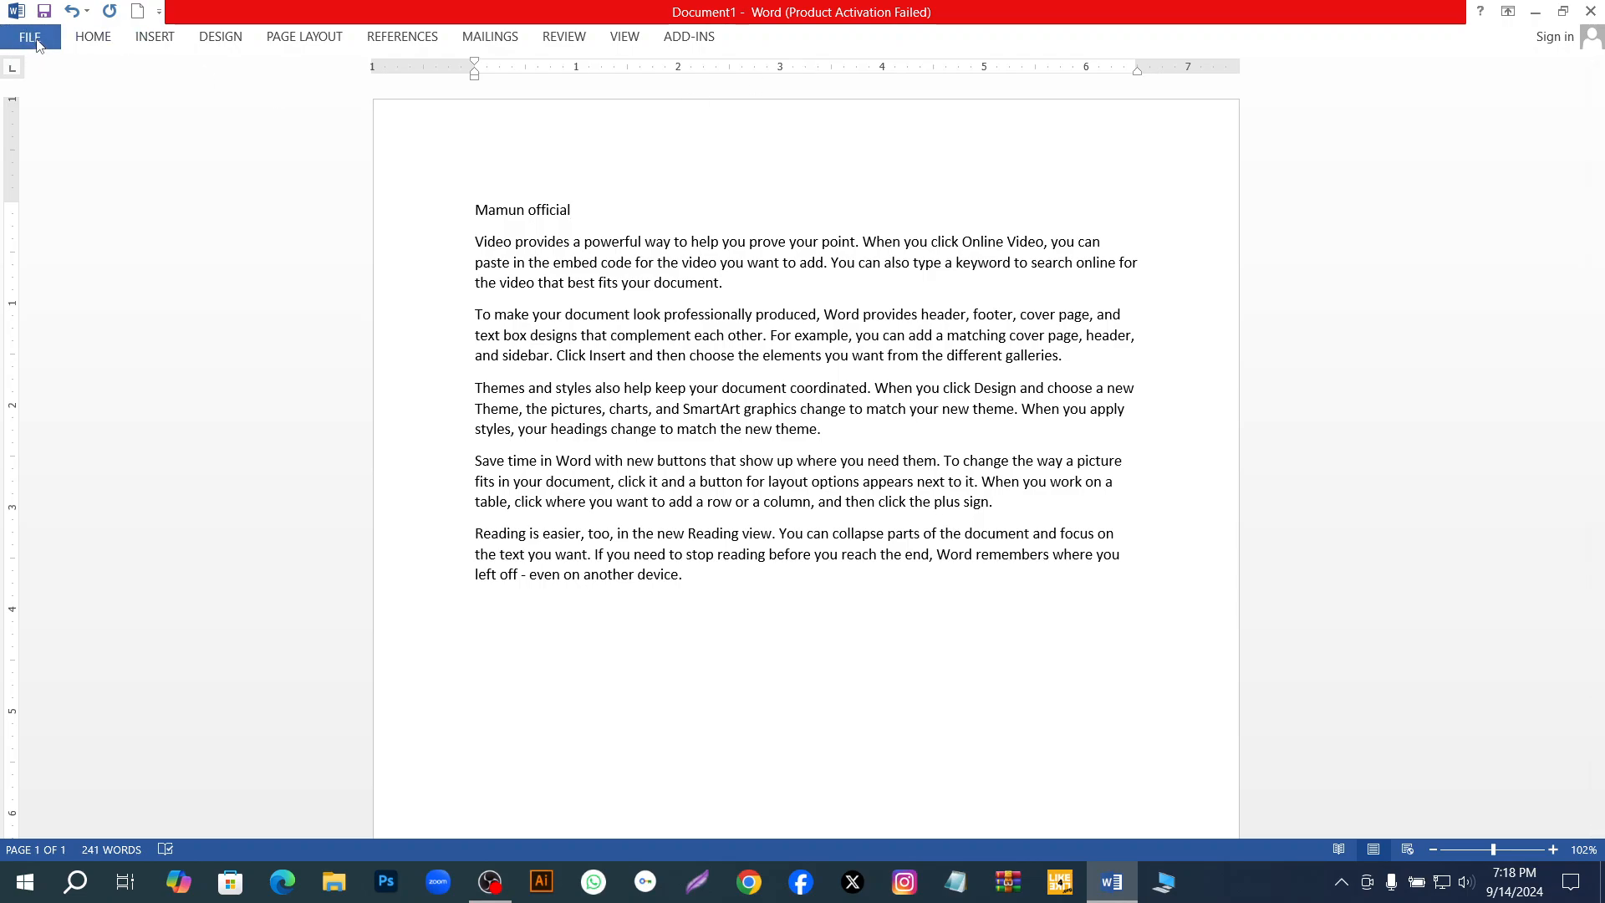
left_click(92, 36)
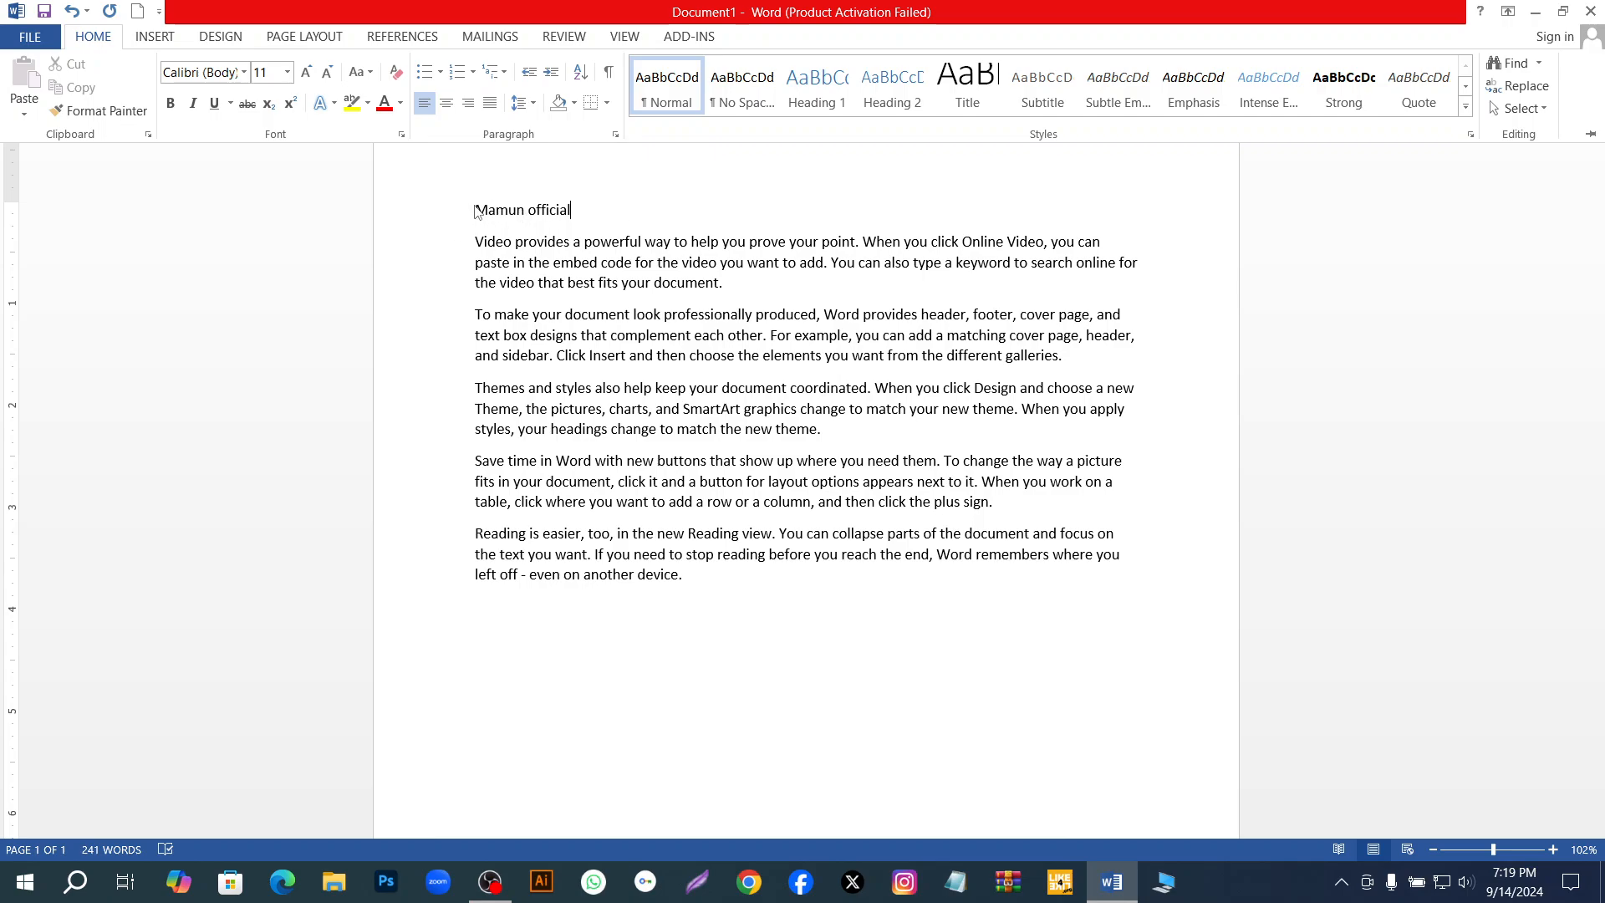
key("ctrl+F1")
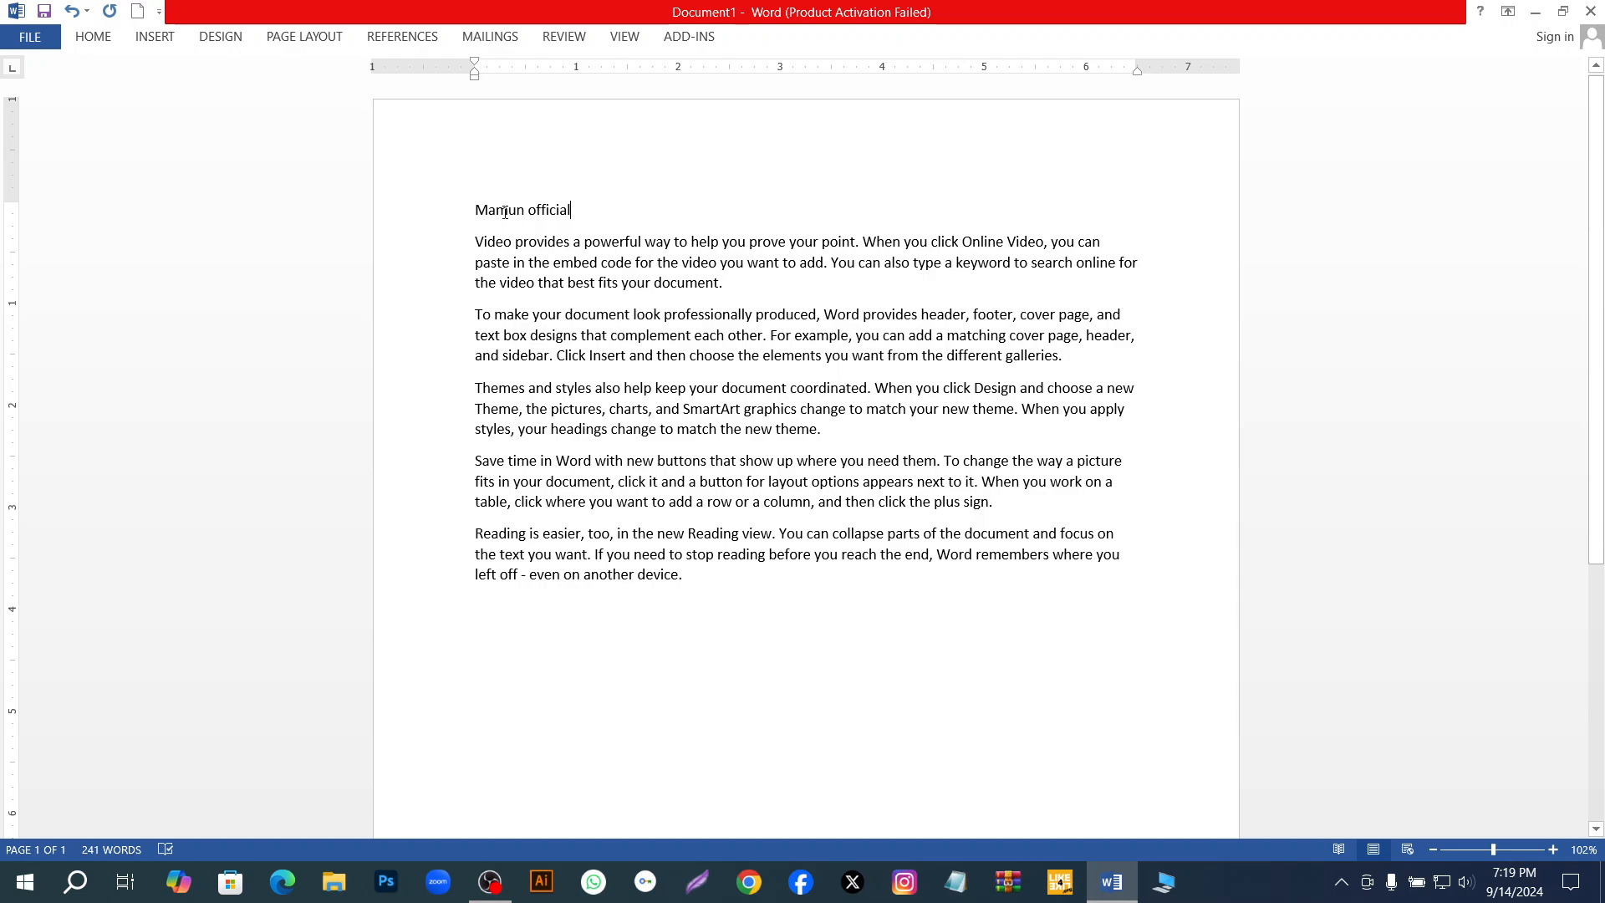
Centre the title line above the sample paragraphs.
left_click_drag(474, 207, 574, 227)
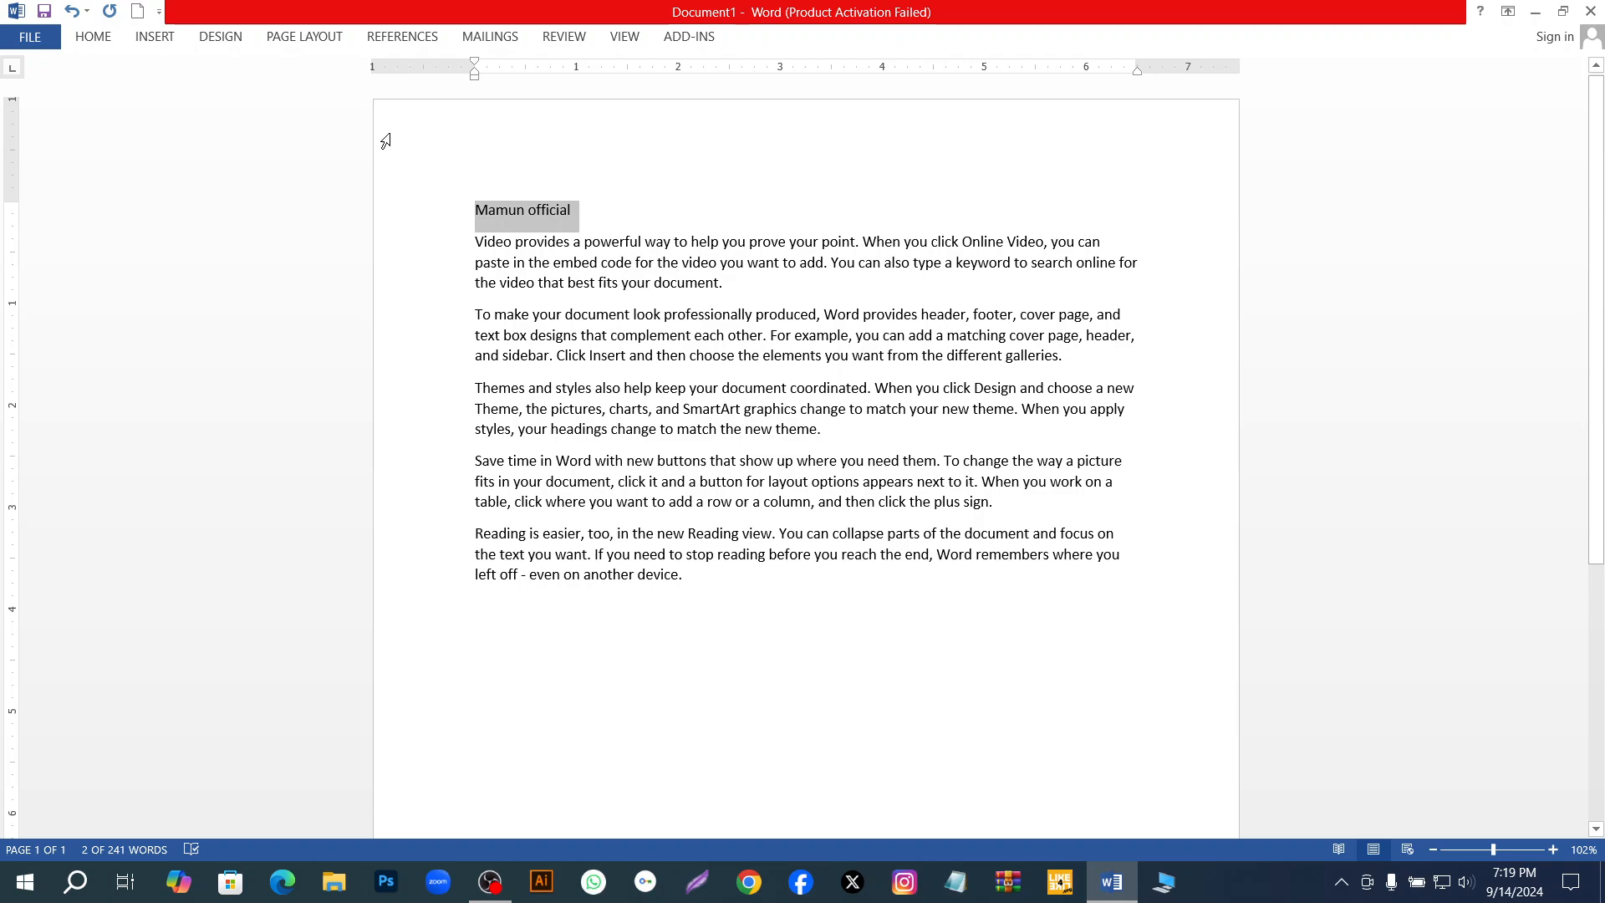
left_click(95, 40)
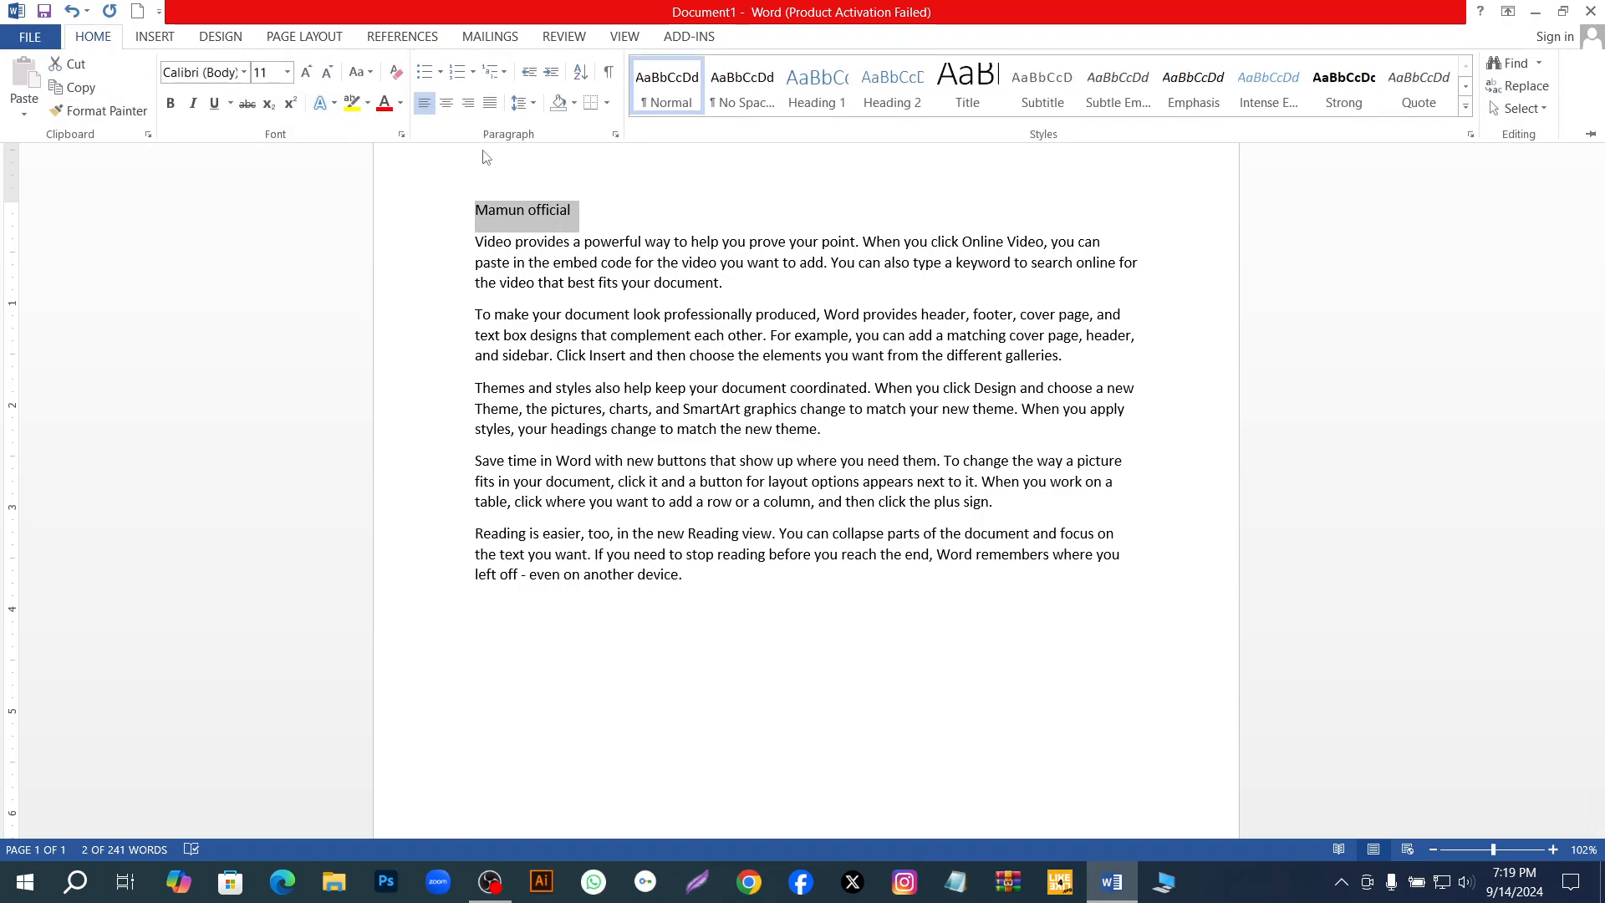
left_click(444, 106)
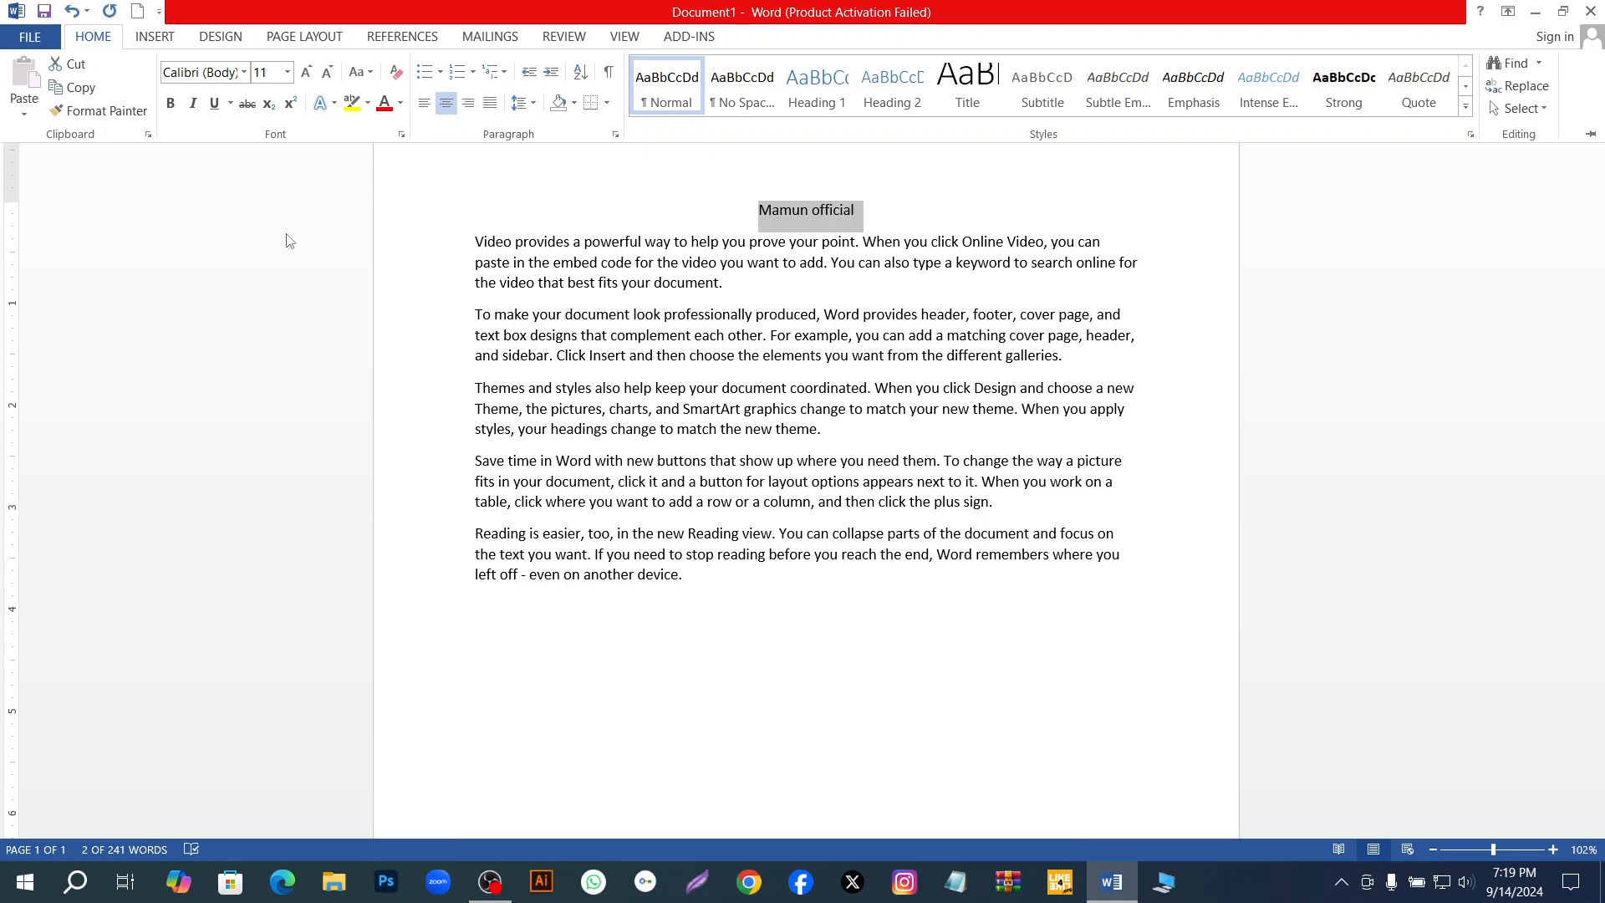
Increase the selected title's font size stepwise to 28.
left_click(309, 73)
left_click(309, 73)
left_click(308, 73)
left_click(308, 73)
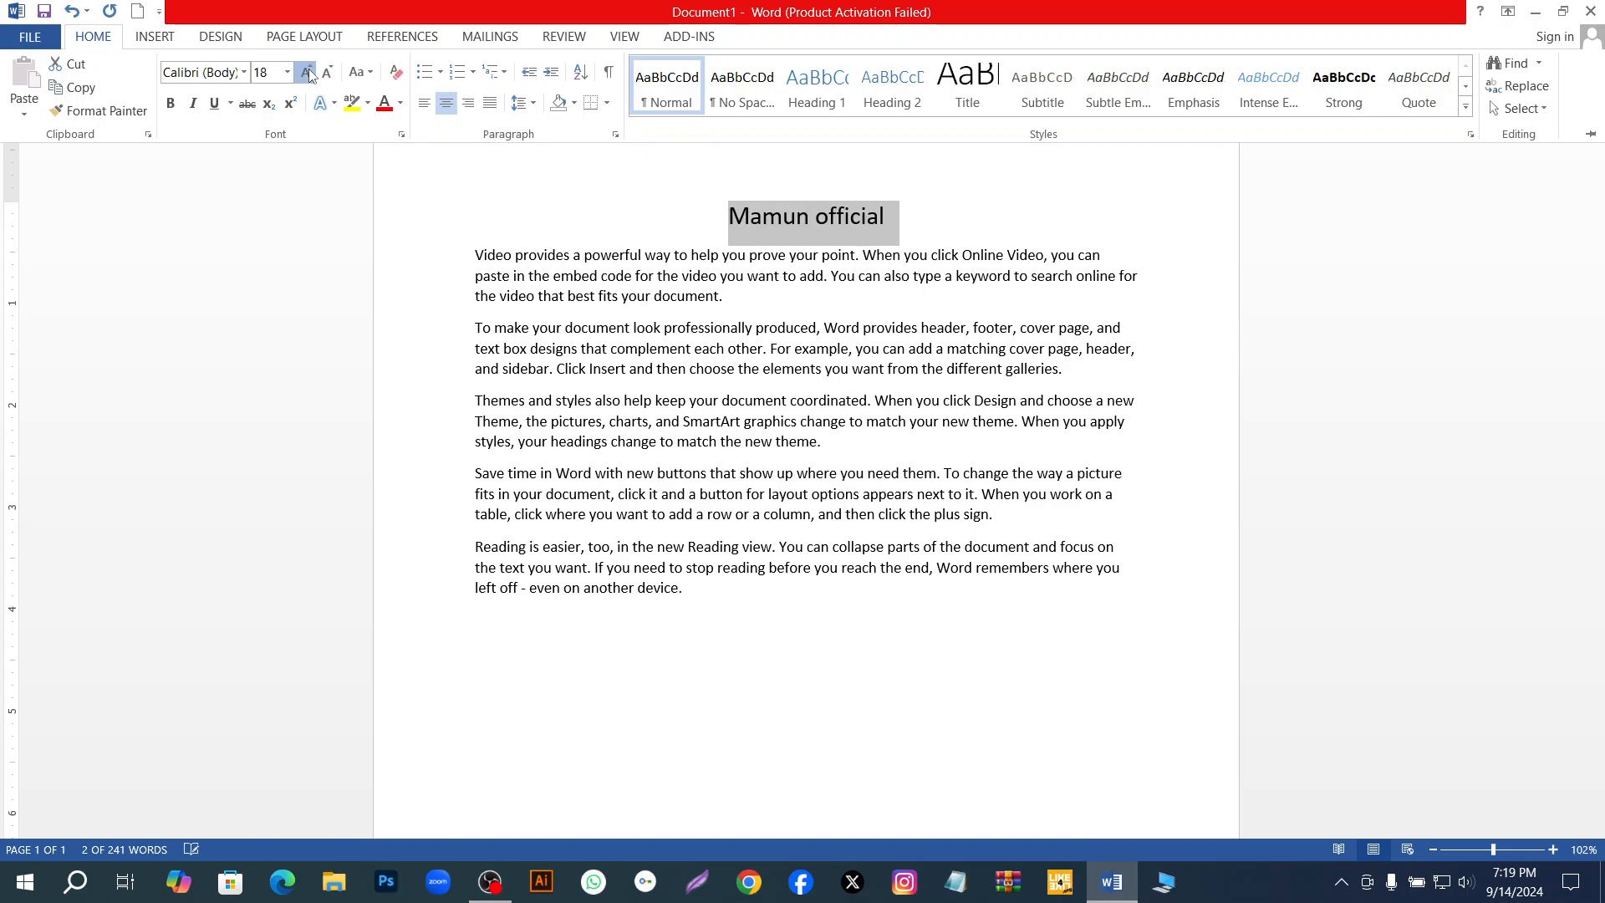
left_click(308, 73)
left_click(308, 74)
left_click(309, 74)
left_click(309, 73)
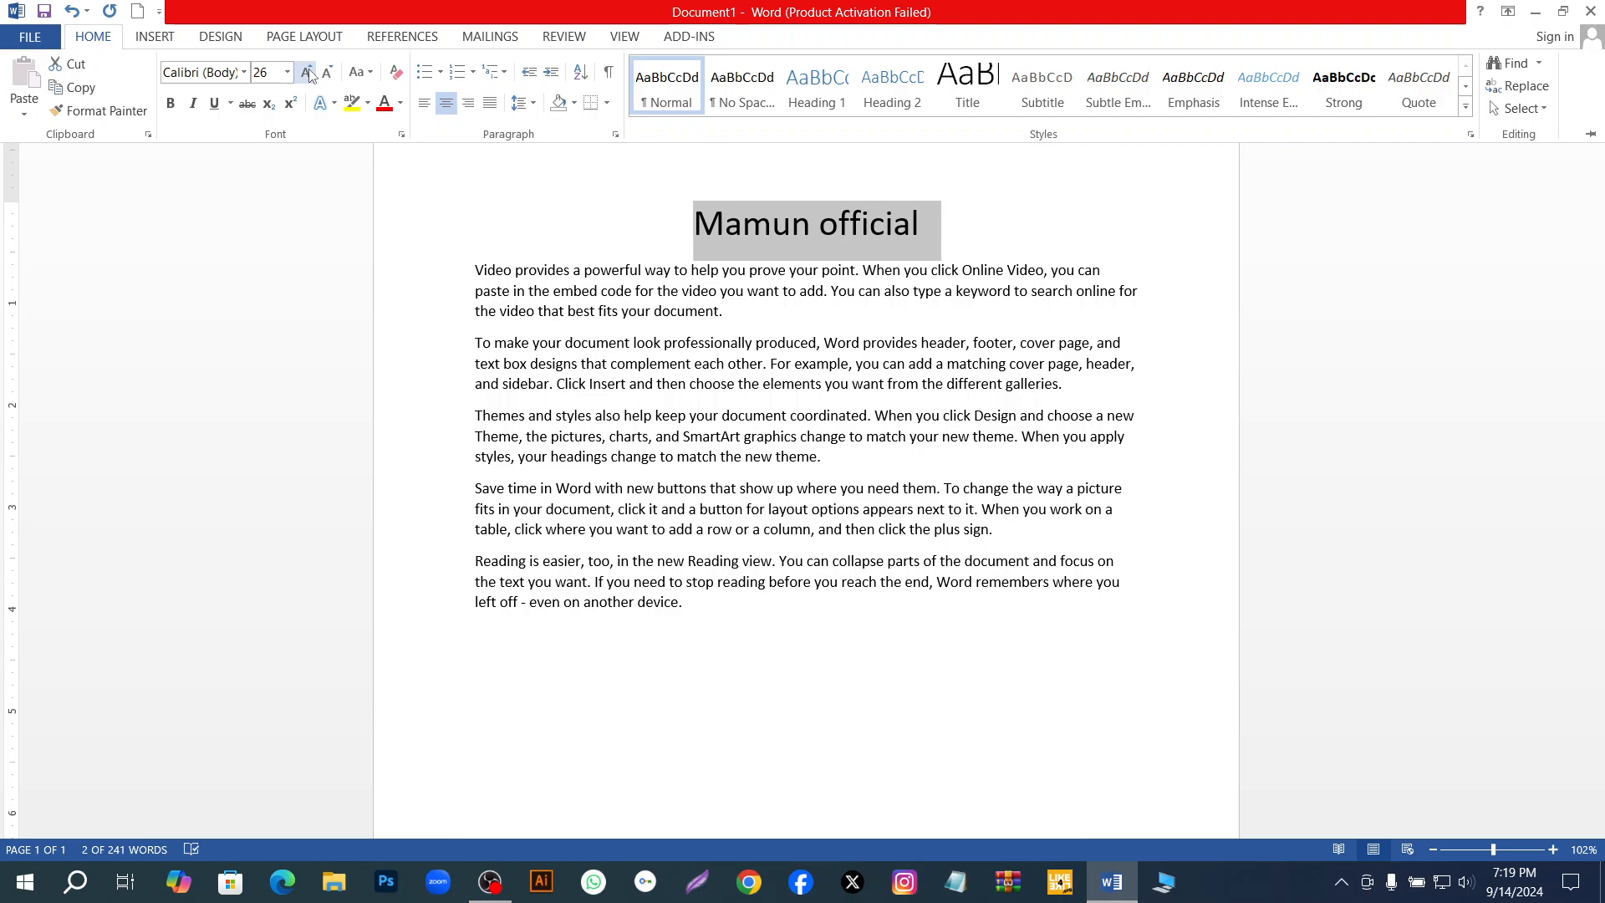
left_click(309, 73)
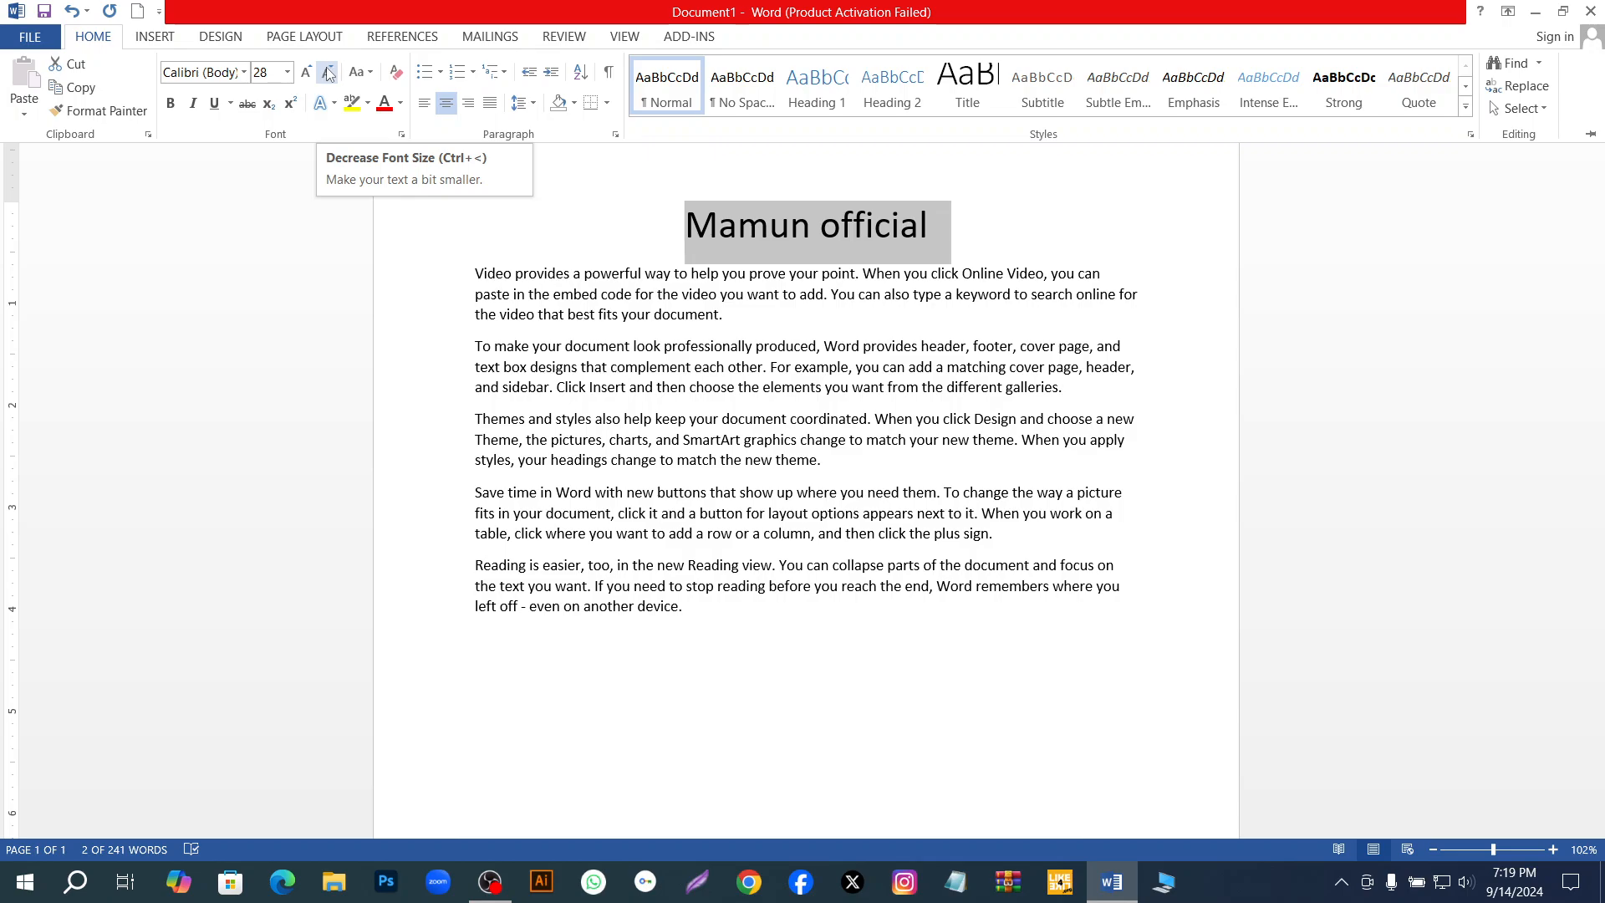
Reduce the selected title's font size stepwise to 16.
left_click(327, 74)
left_click(328, 73)
left_click(328, 73)
left_click(327, 74)
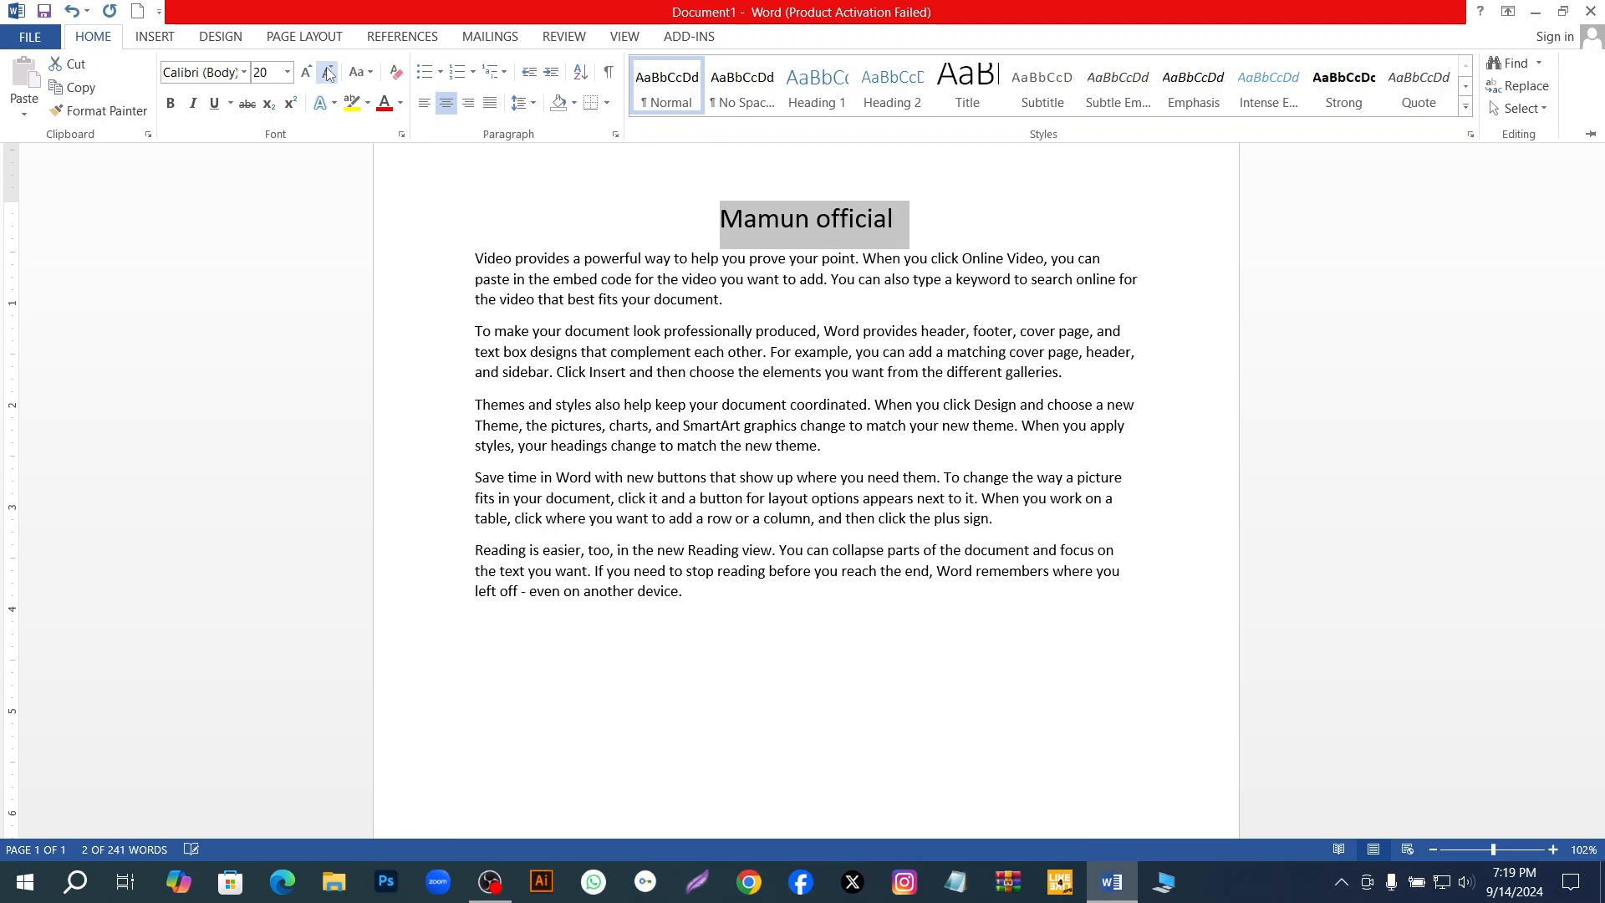
left_click(328, 74)
left_click(327, 73)
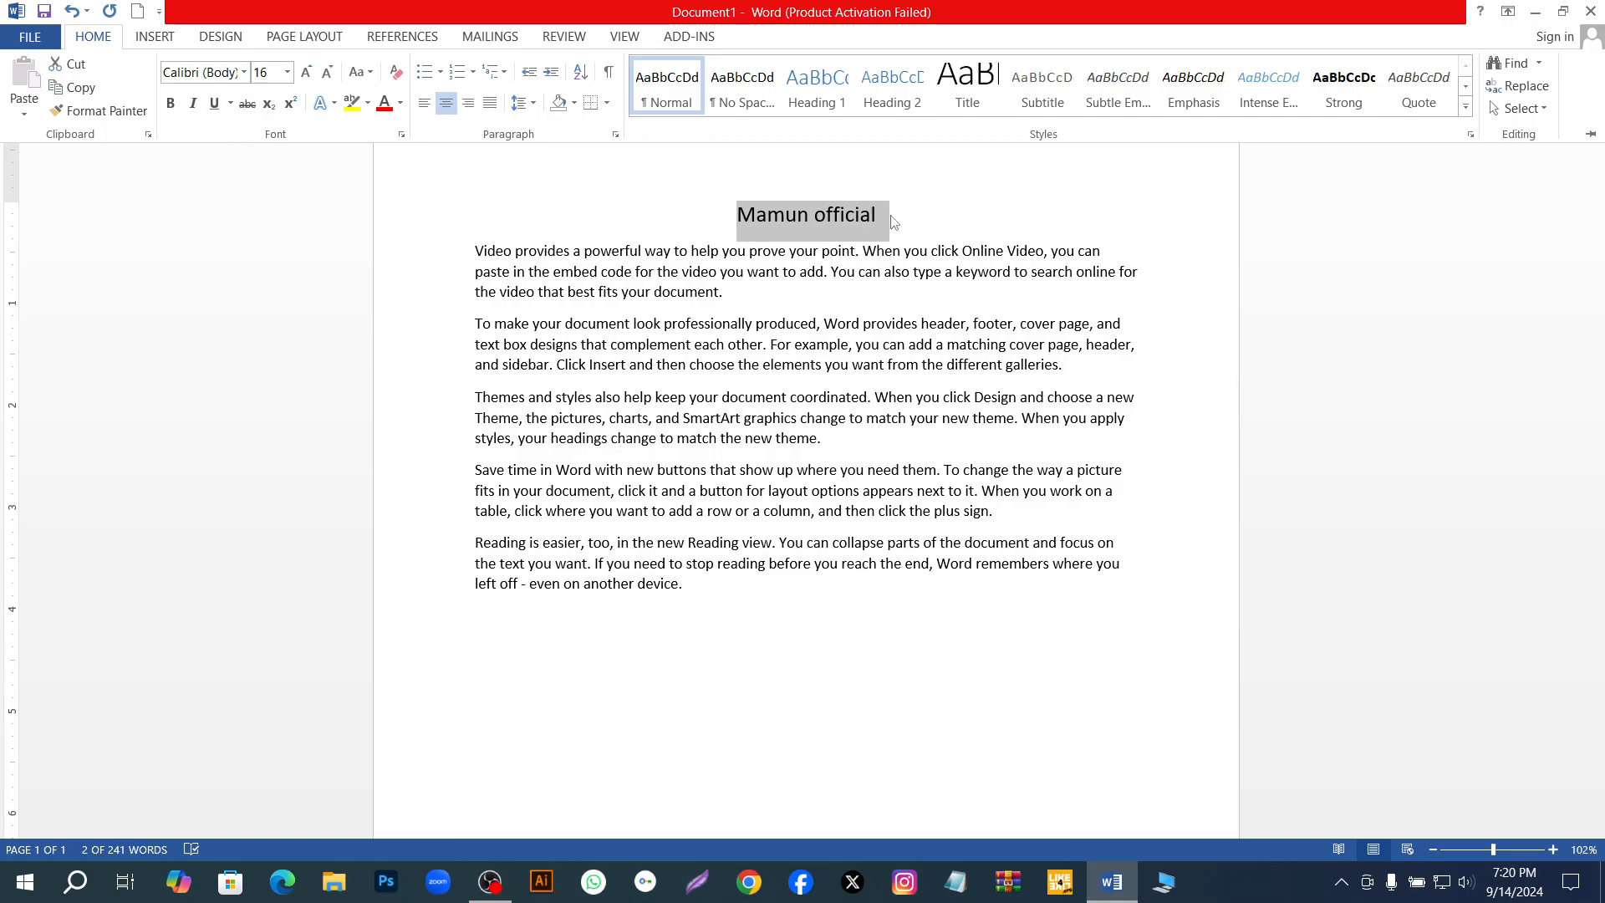
Change the title's font to Times New Roman.
left_click(243, 74)
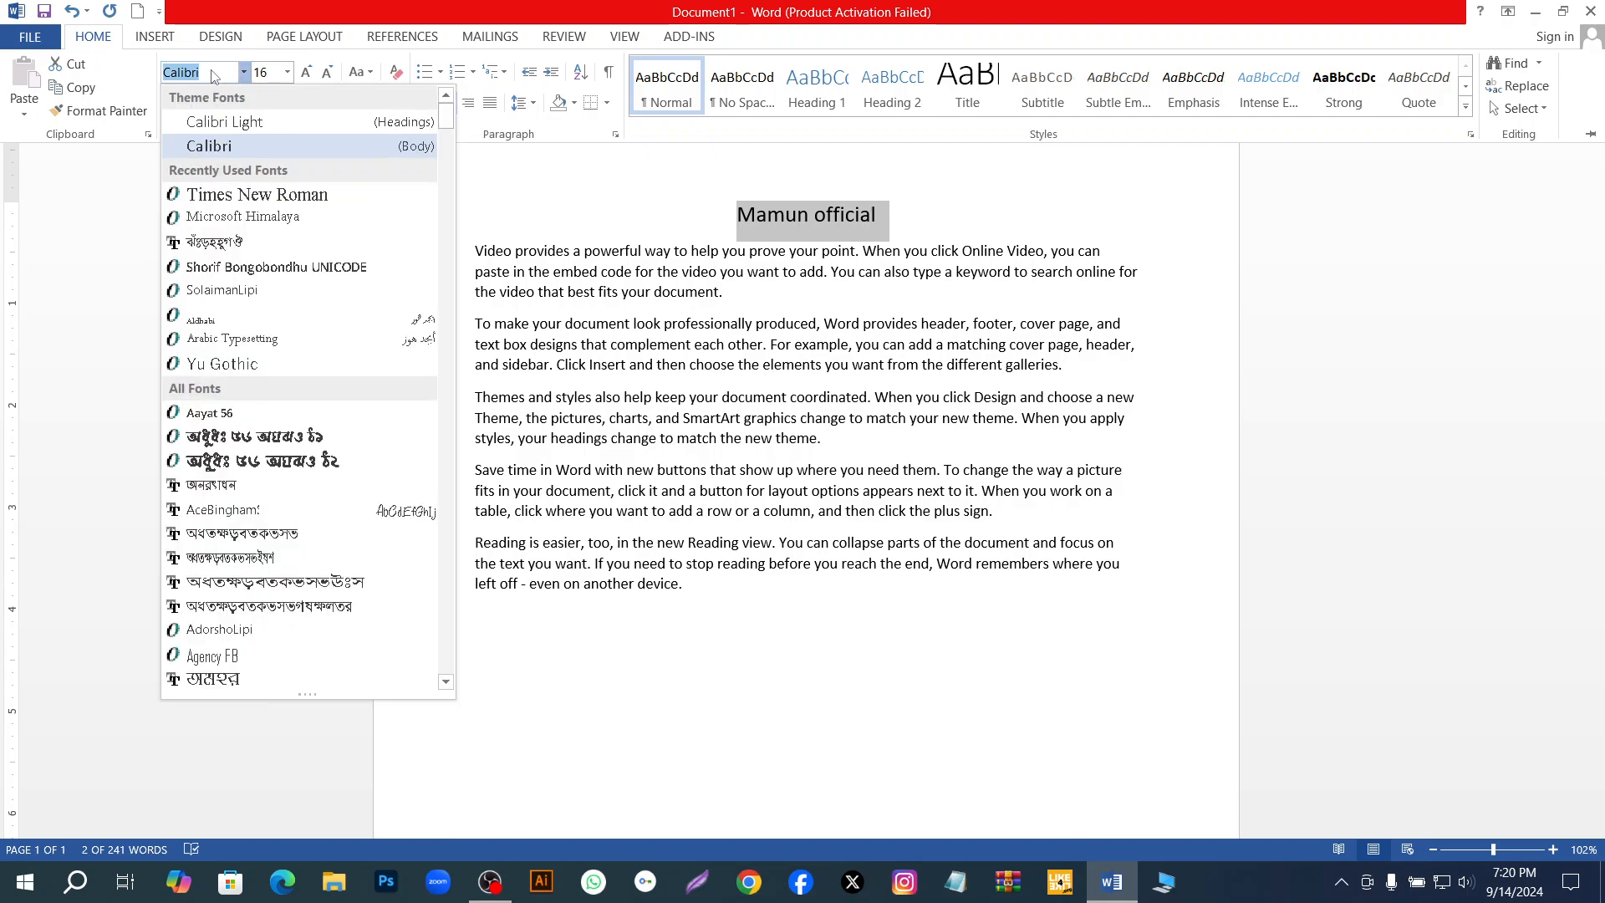
left_click(214, 76)
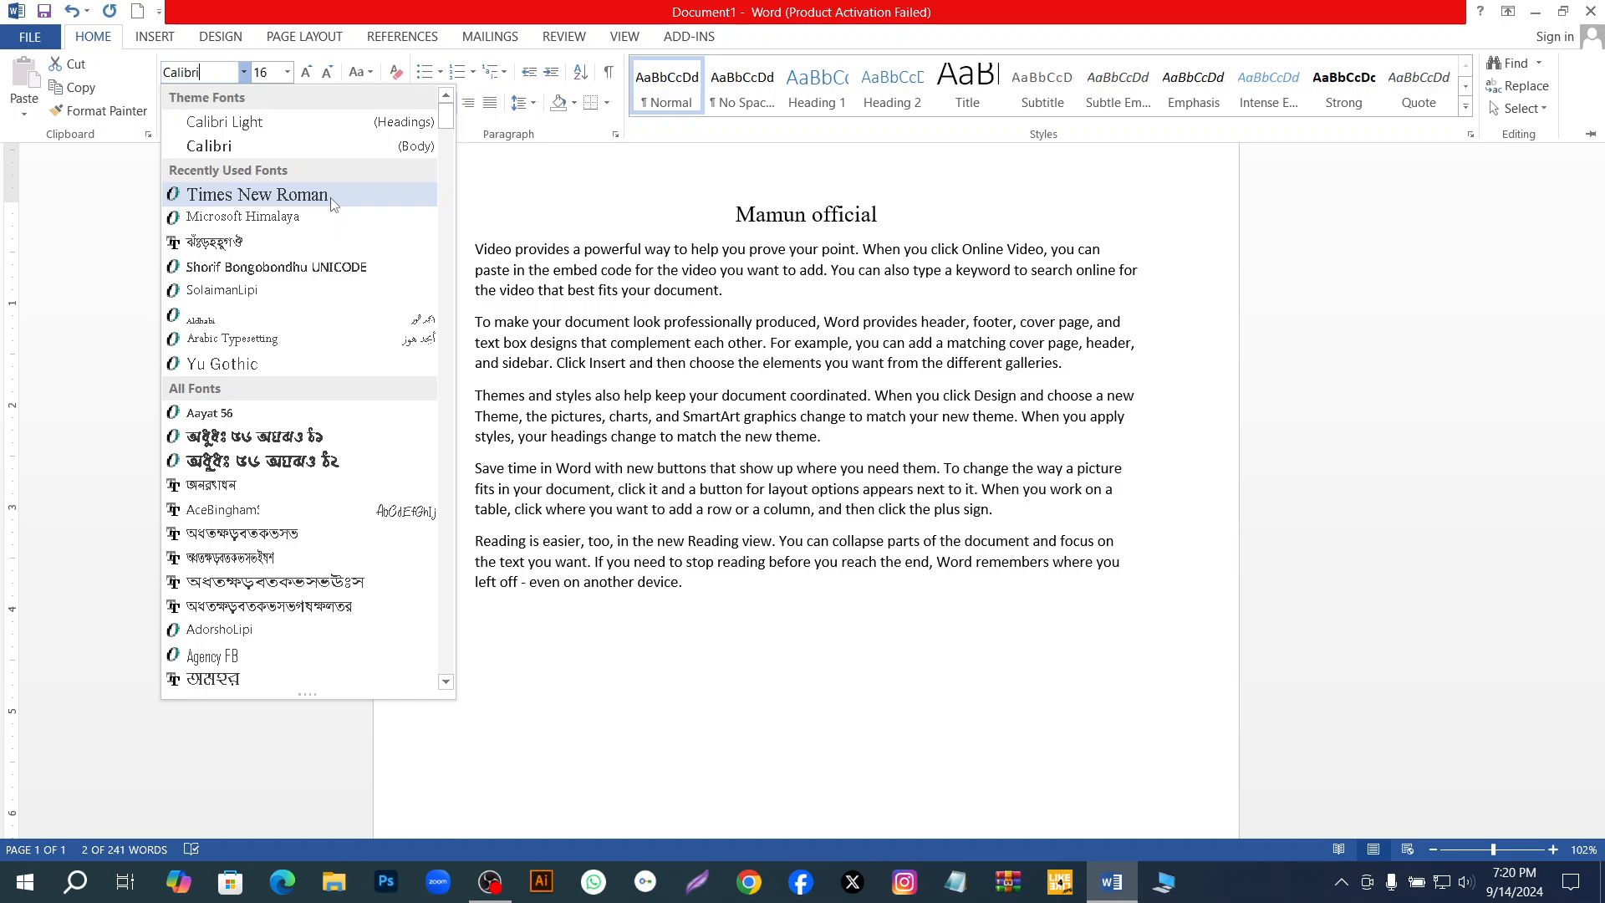
left_click(332, 203)
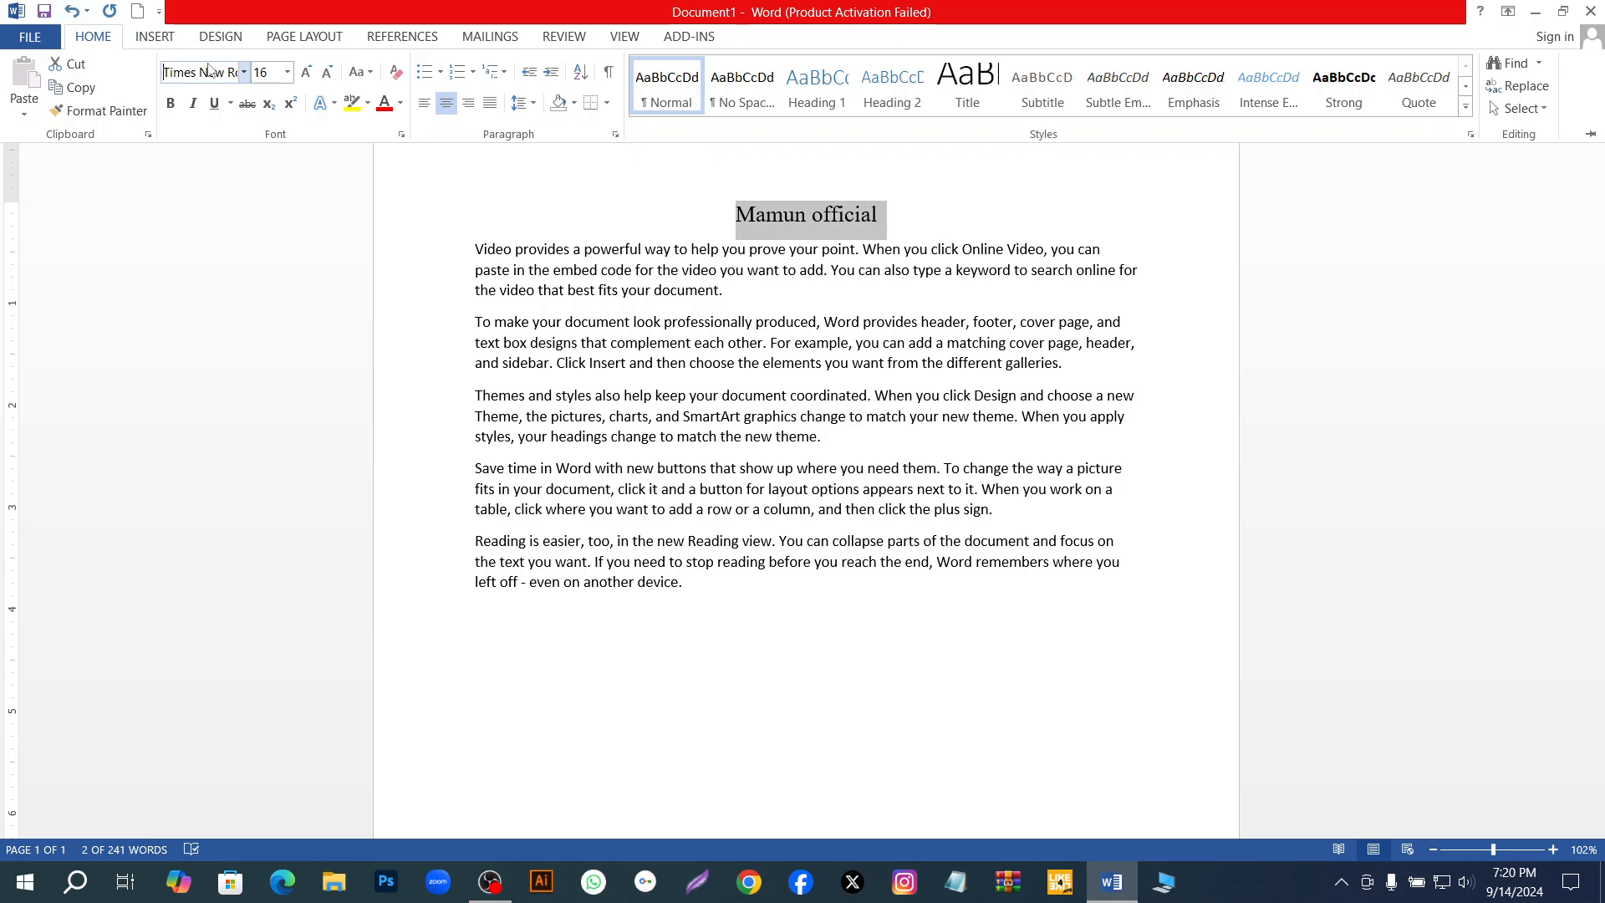
Preview other fonts on the selected title and keep Times New Roman.
left_click(244, 72)
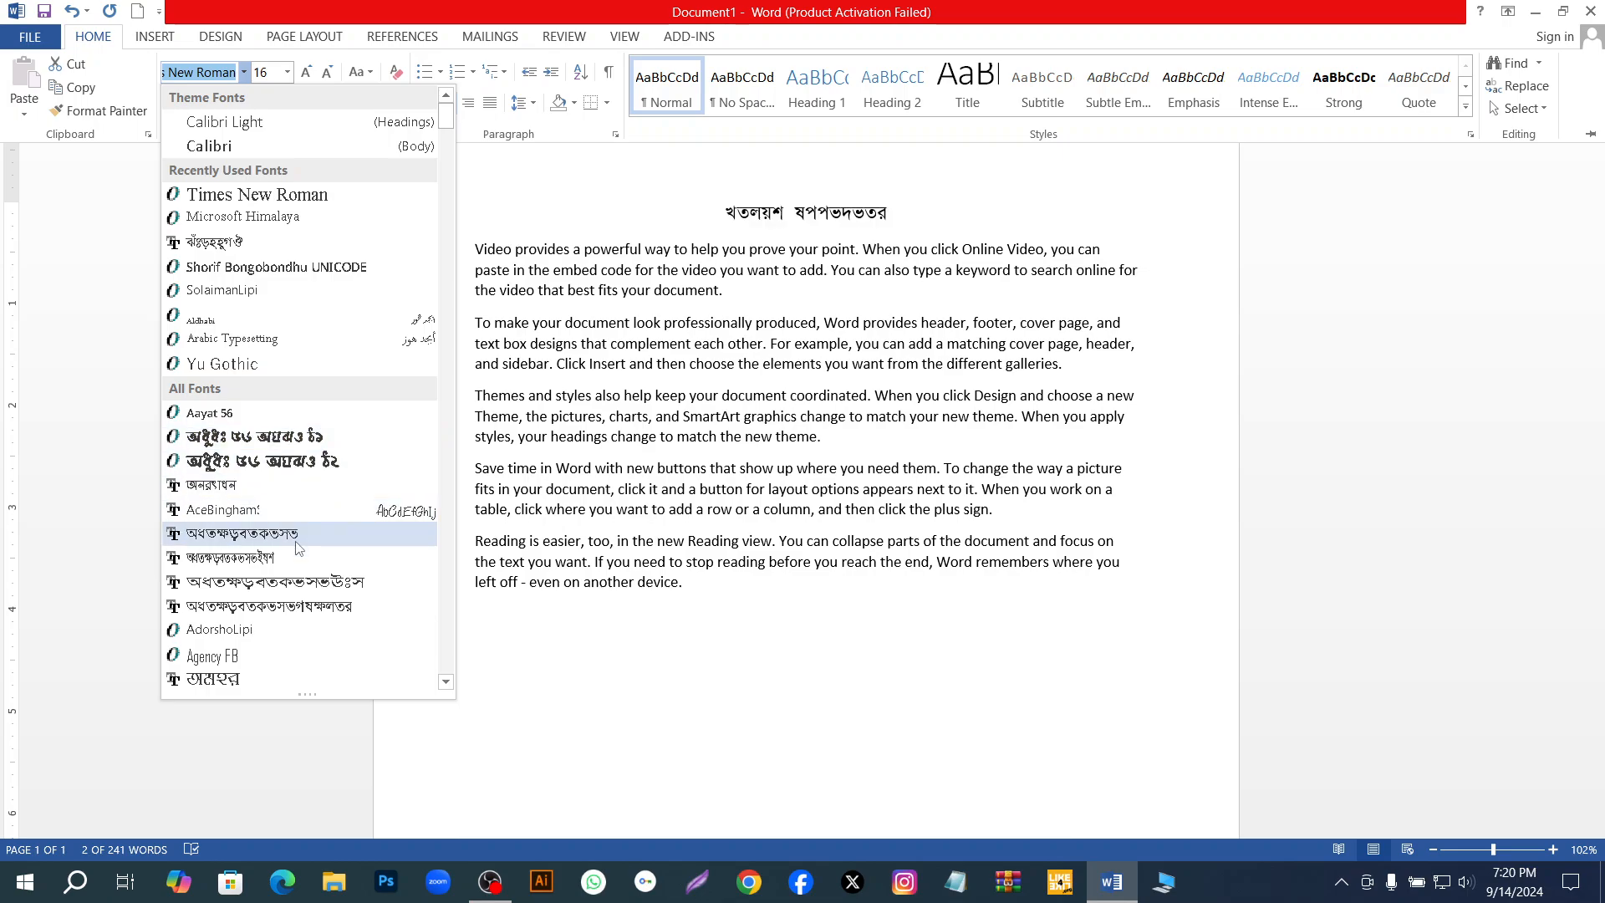
scroll(300, 660, "down", 8)
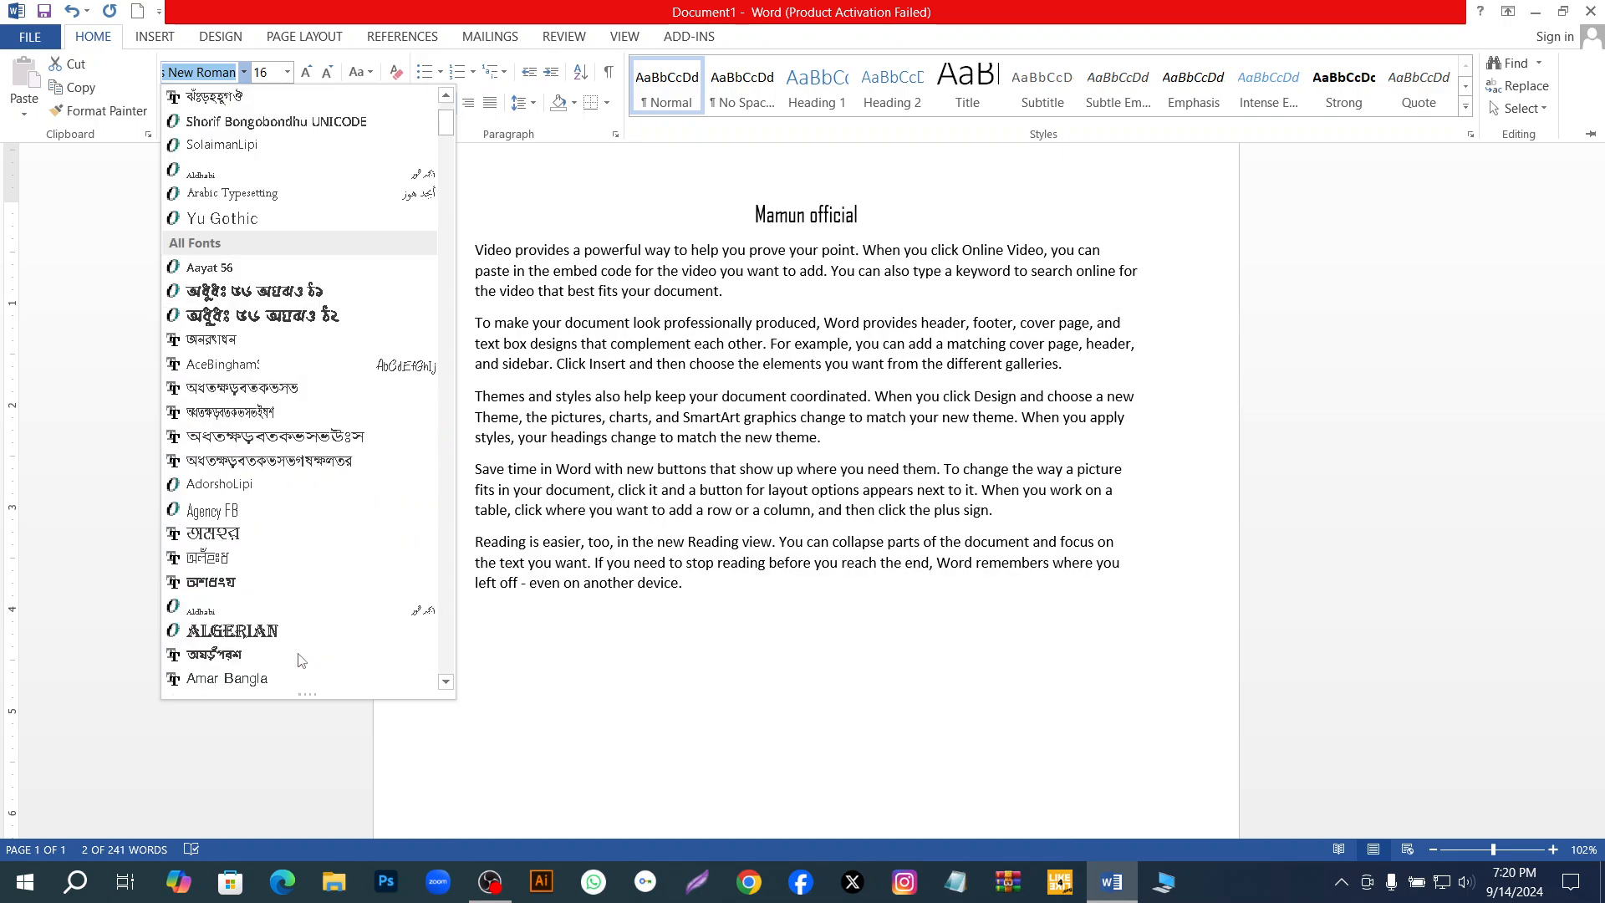
scroll(297, 659, "down", 12)
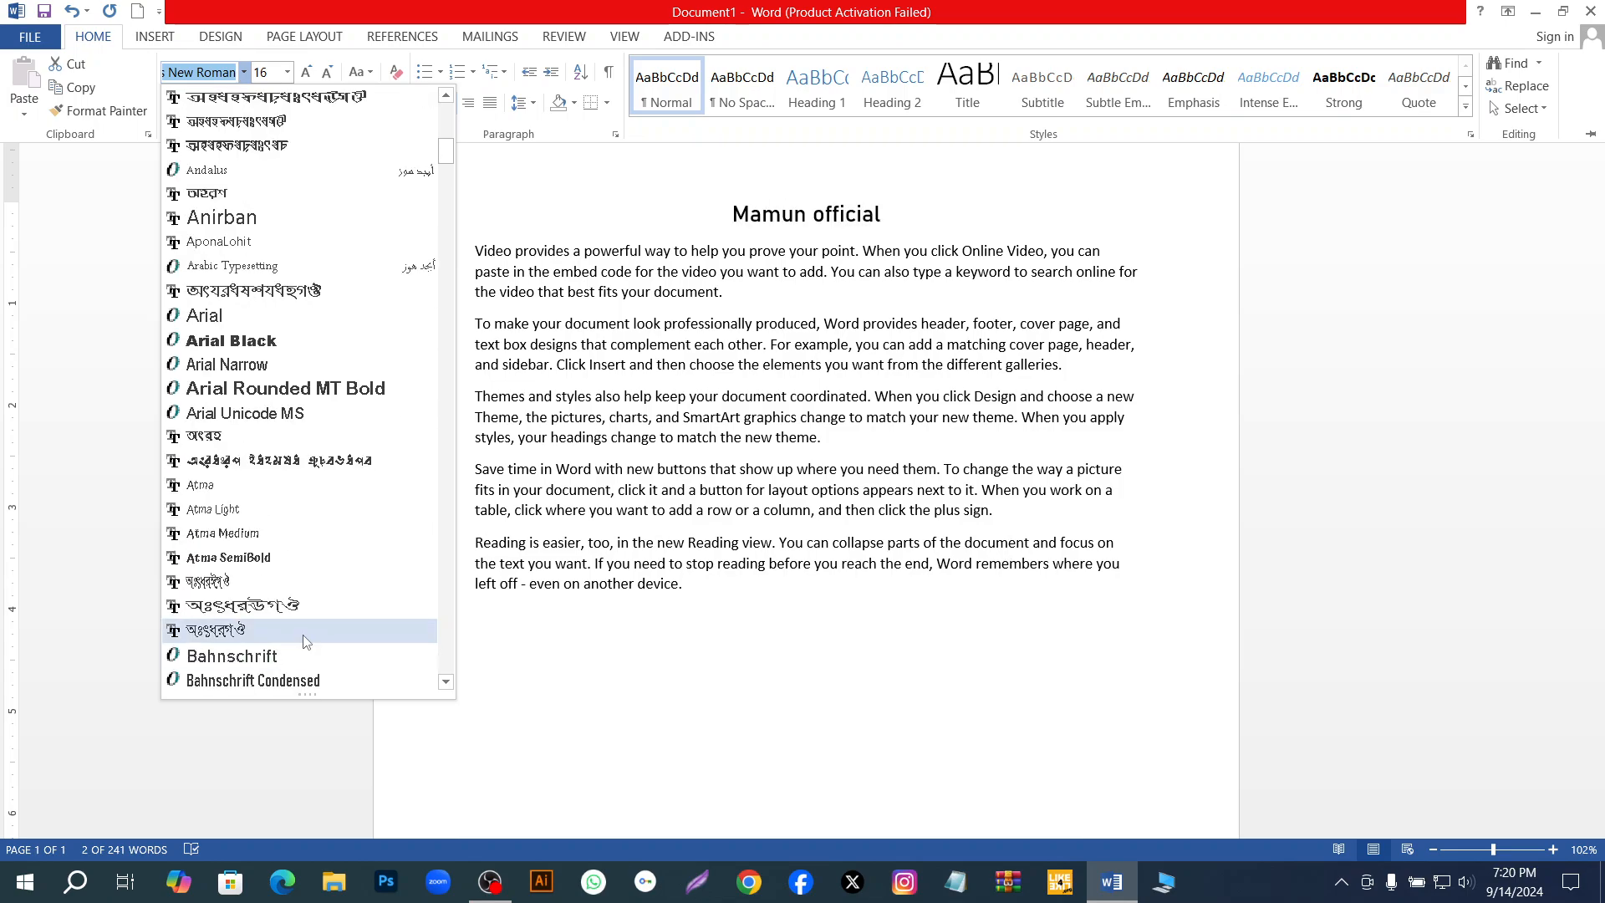
scroll(306, 626, "down", 8)
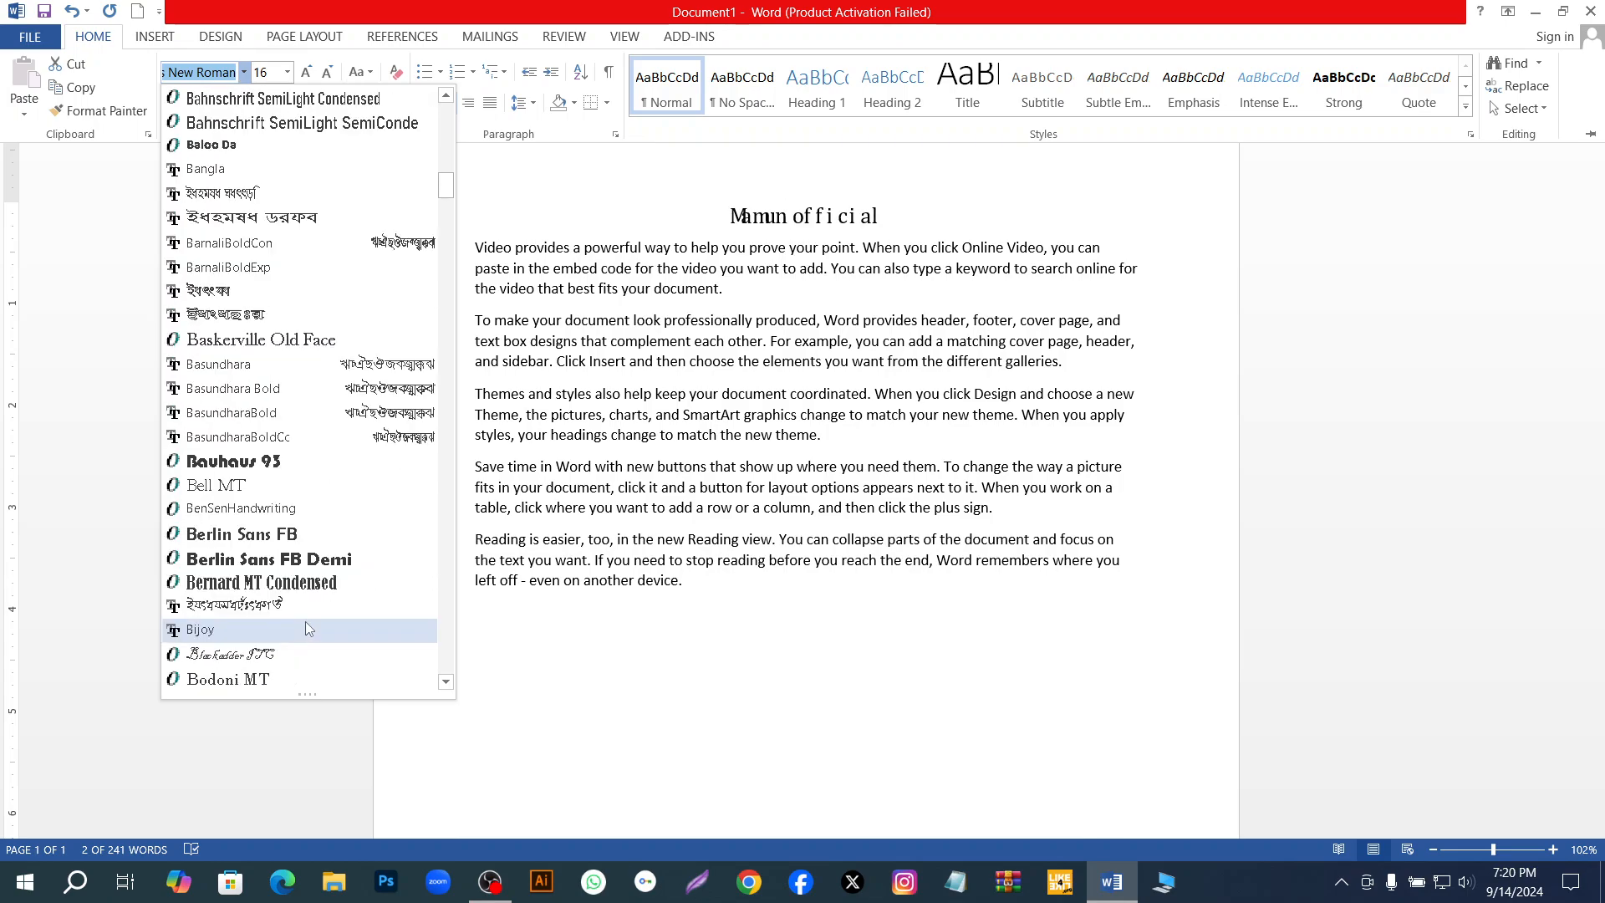
scroll(298, 617, "down", 4)
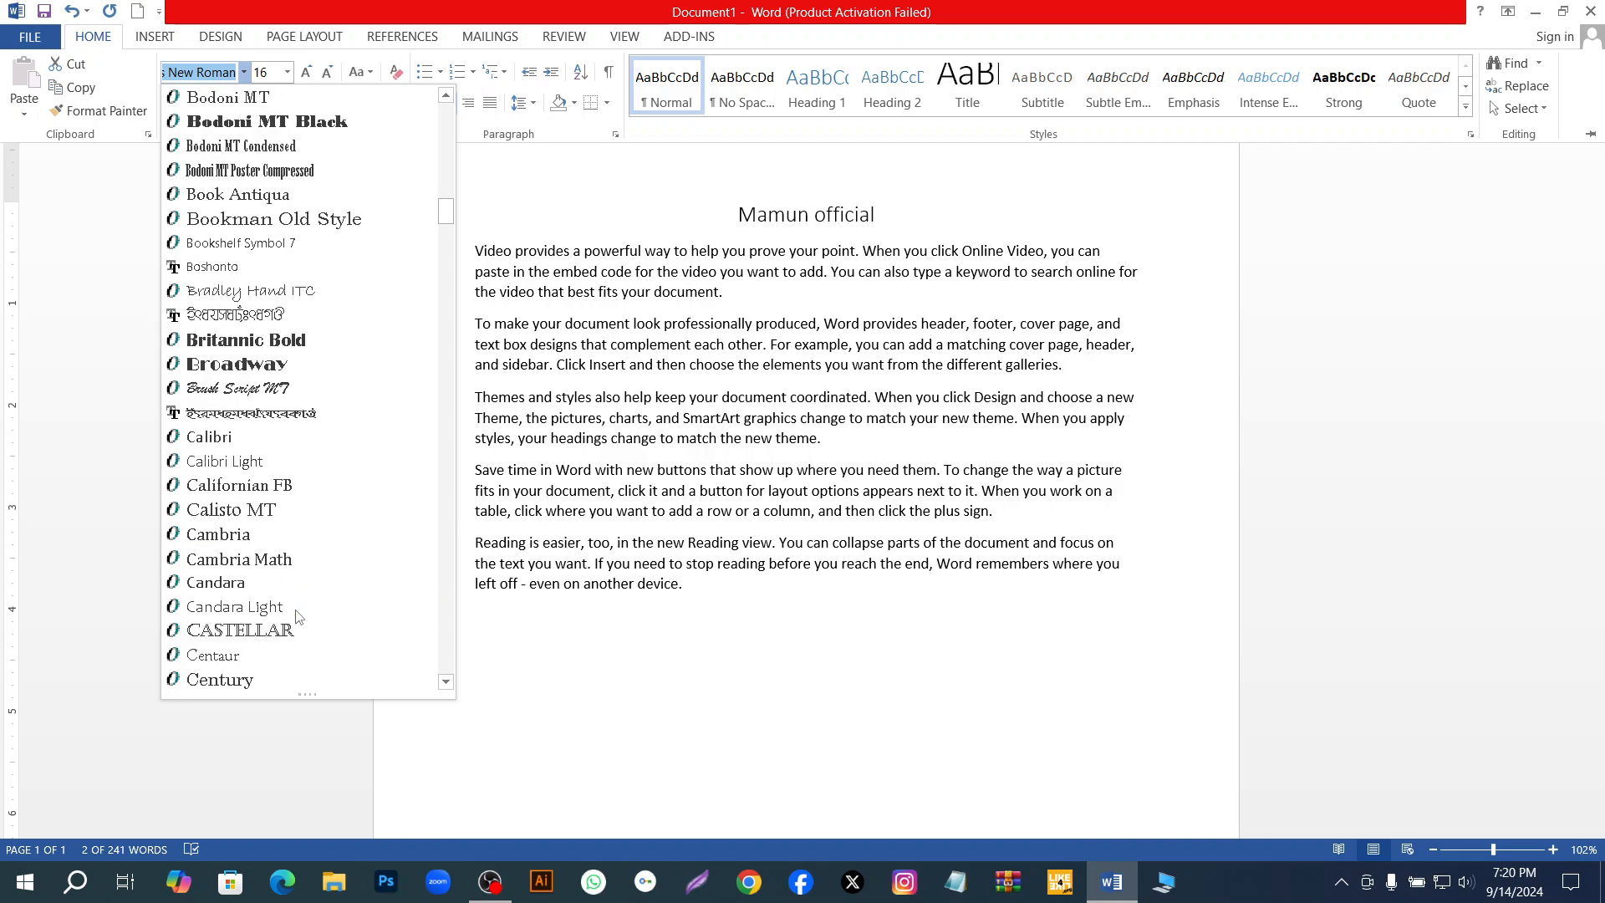
scroll(298, 614, "up", 20)
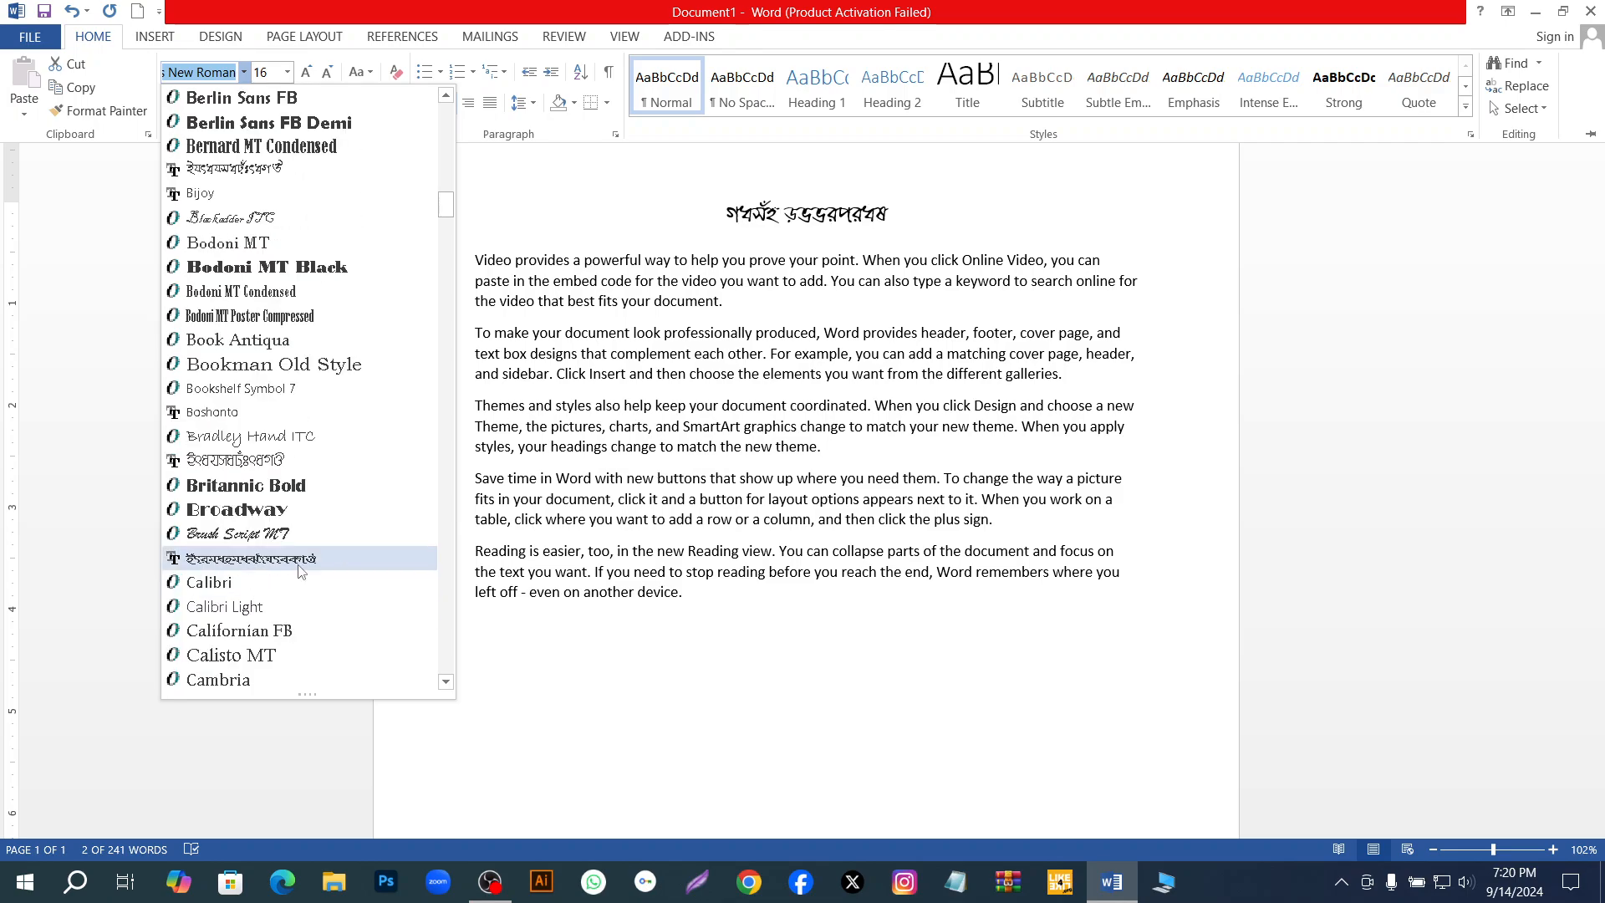
scroll(301, 571, "up", 10)
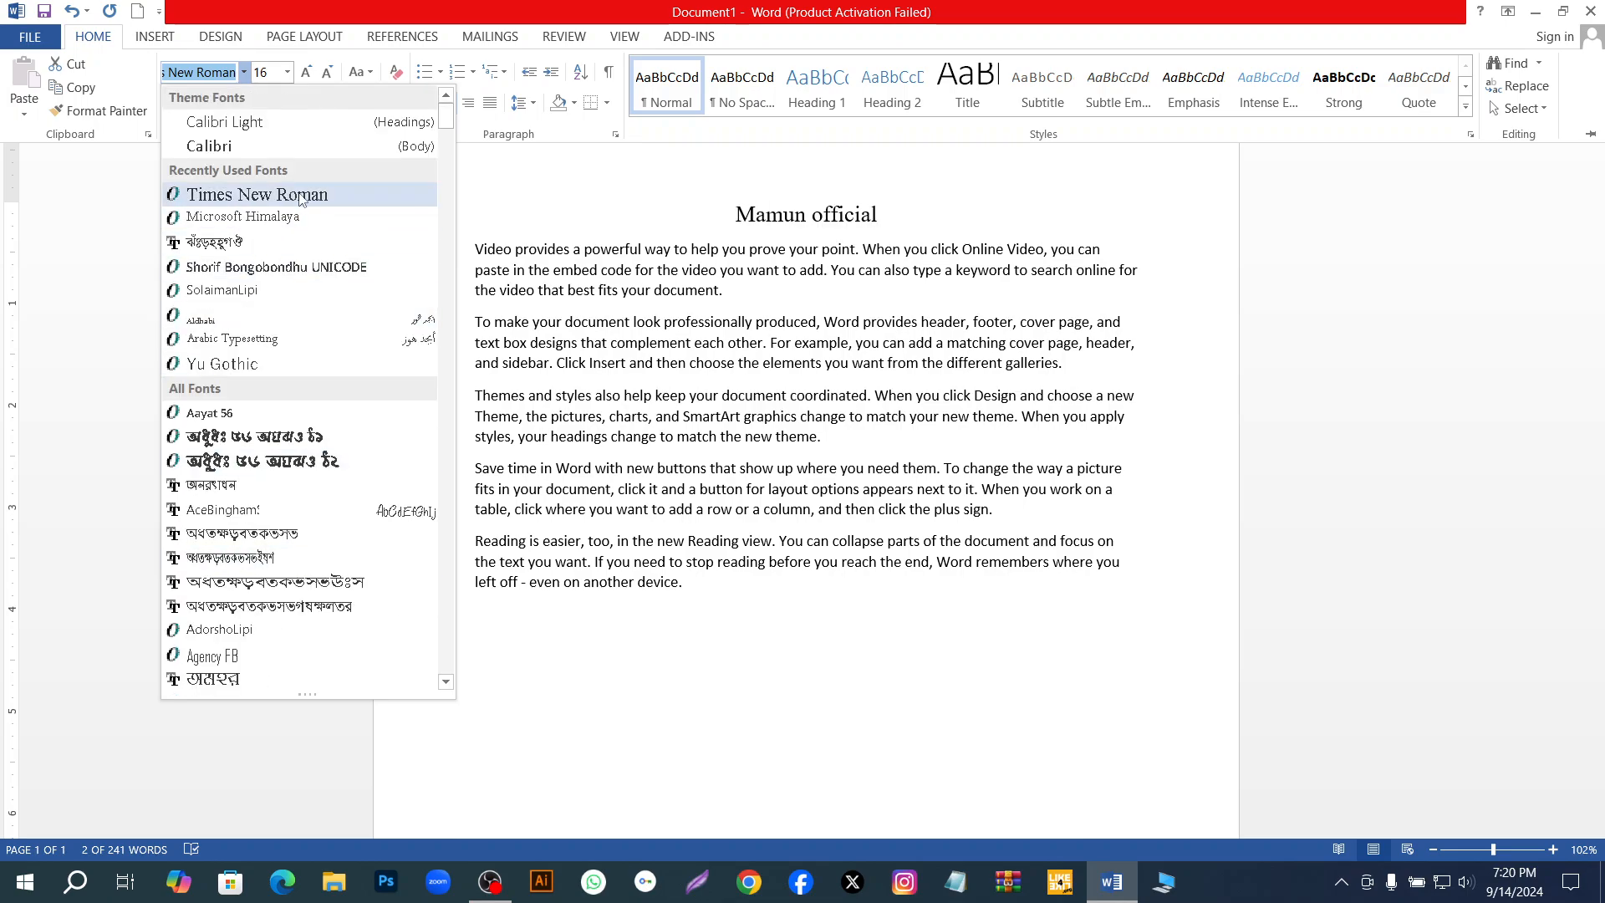
left_click(291, 196)
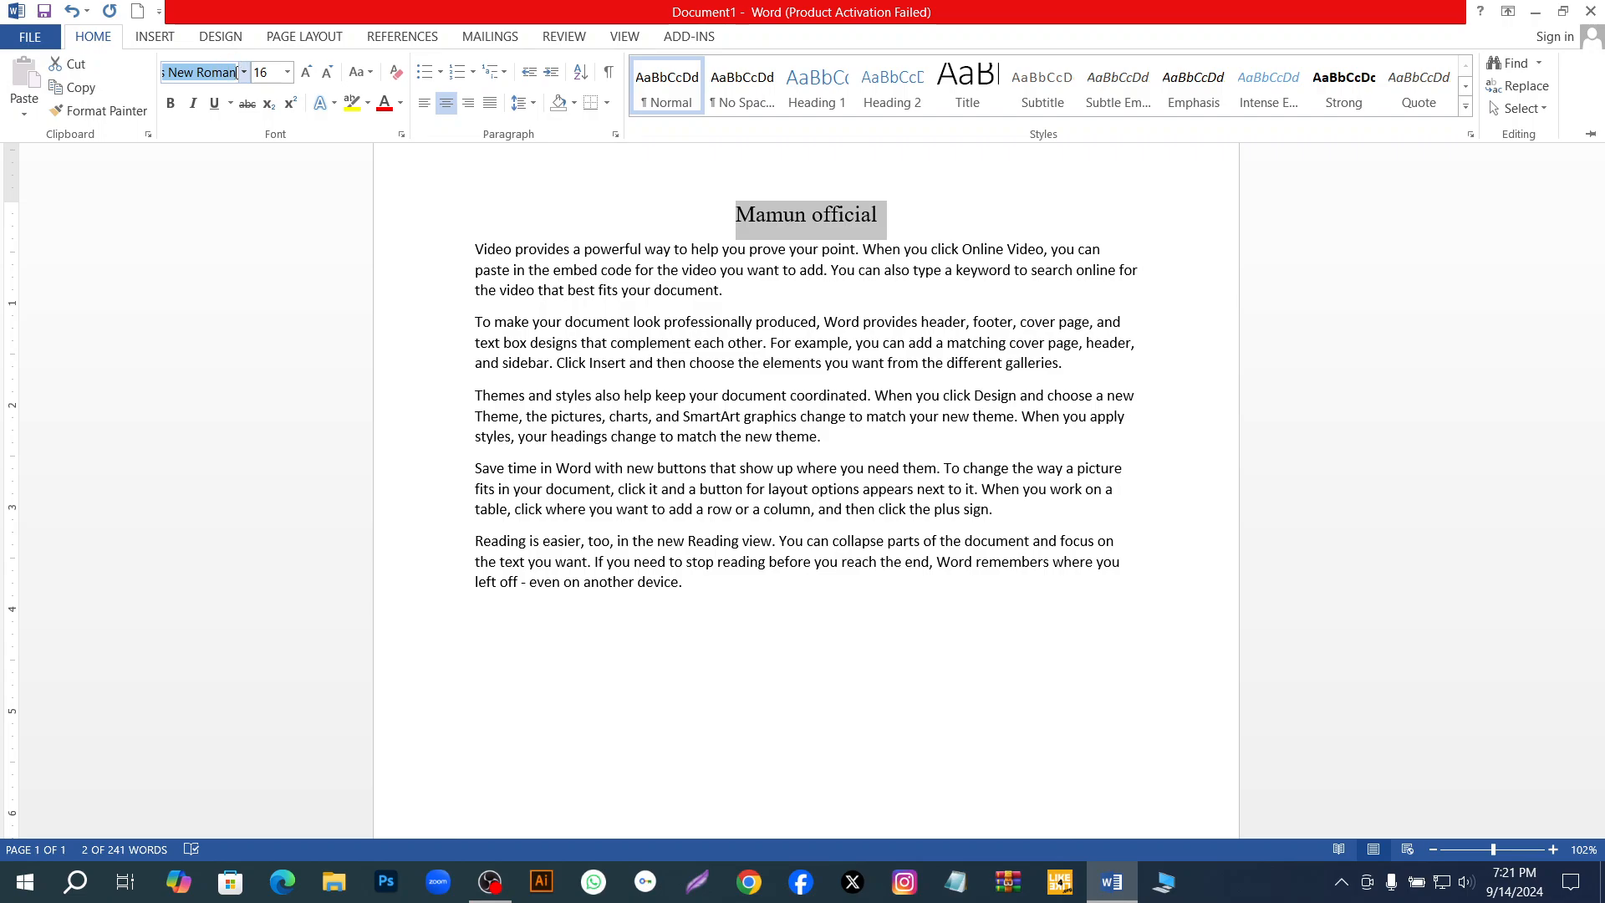
left_click(945, 198)
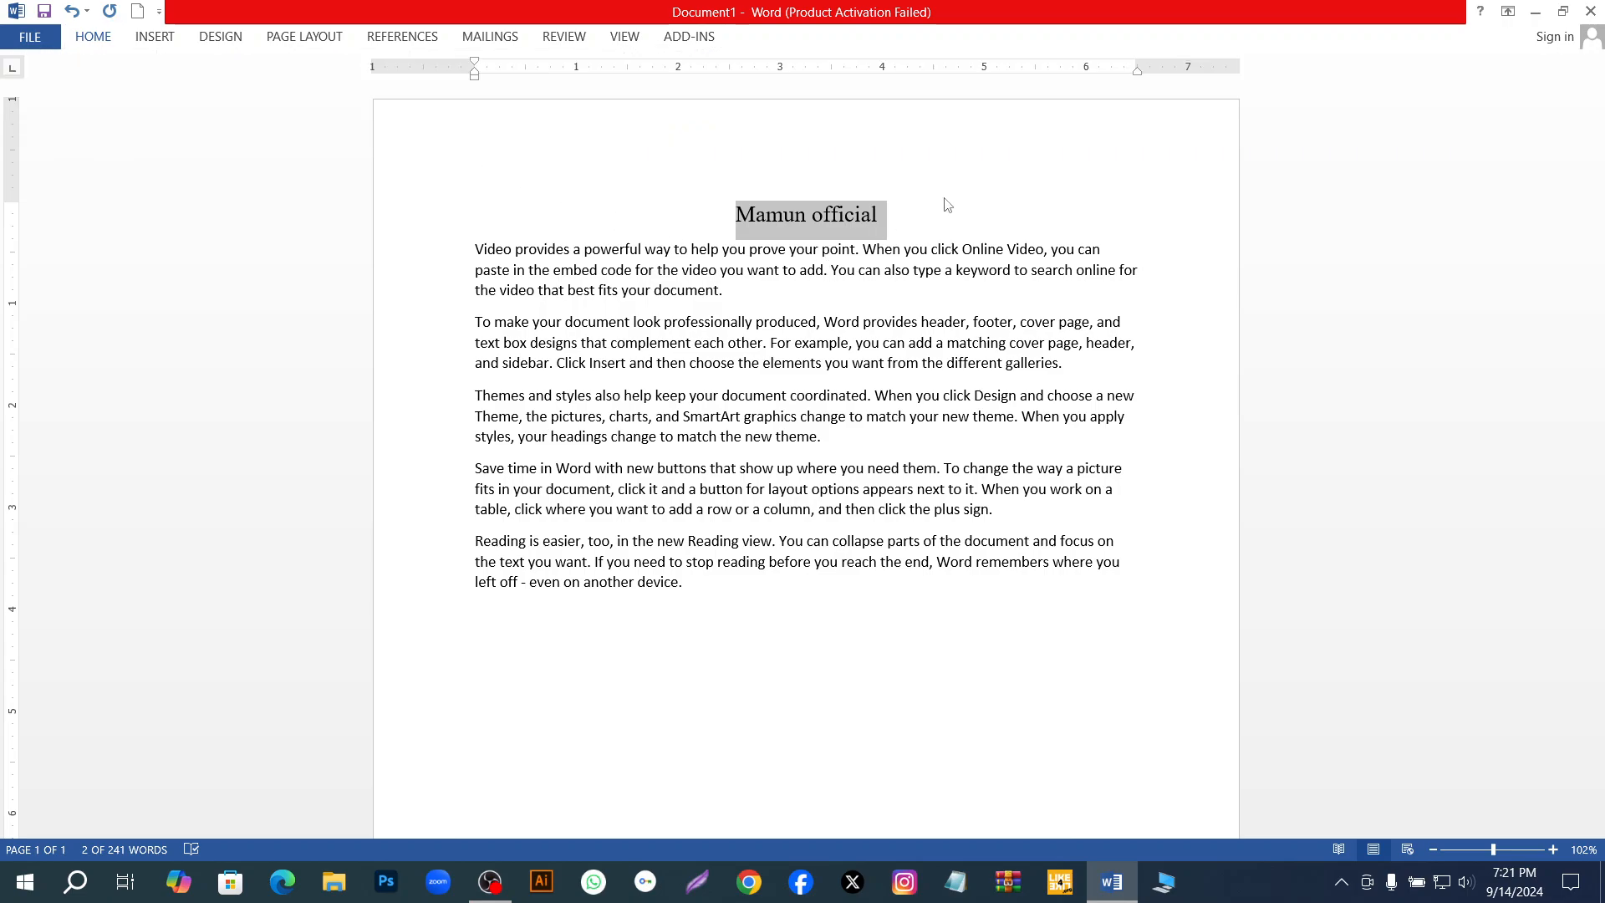
Change the font of all five body paragraphs below the title to Times New Roman.
left_click(105, 42)
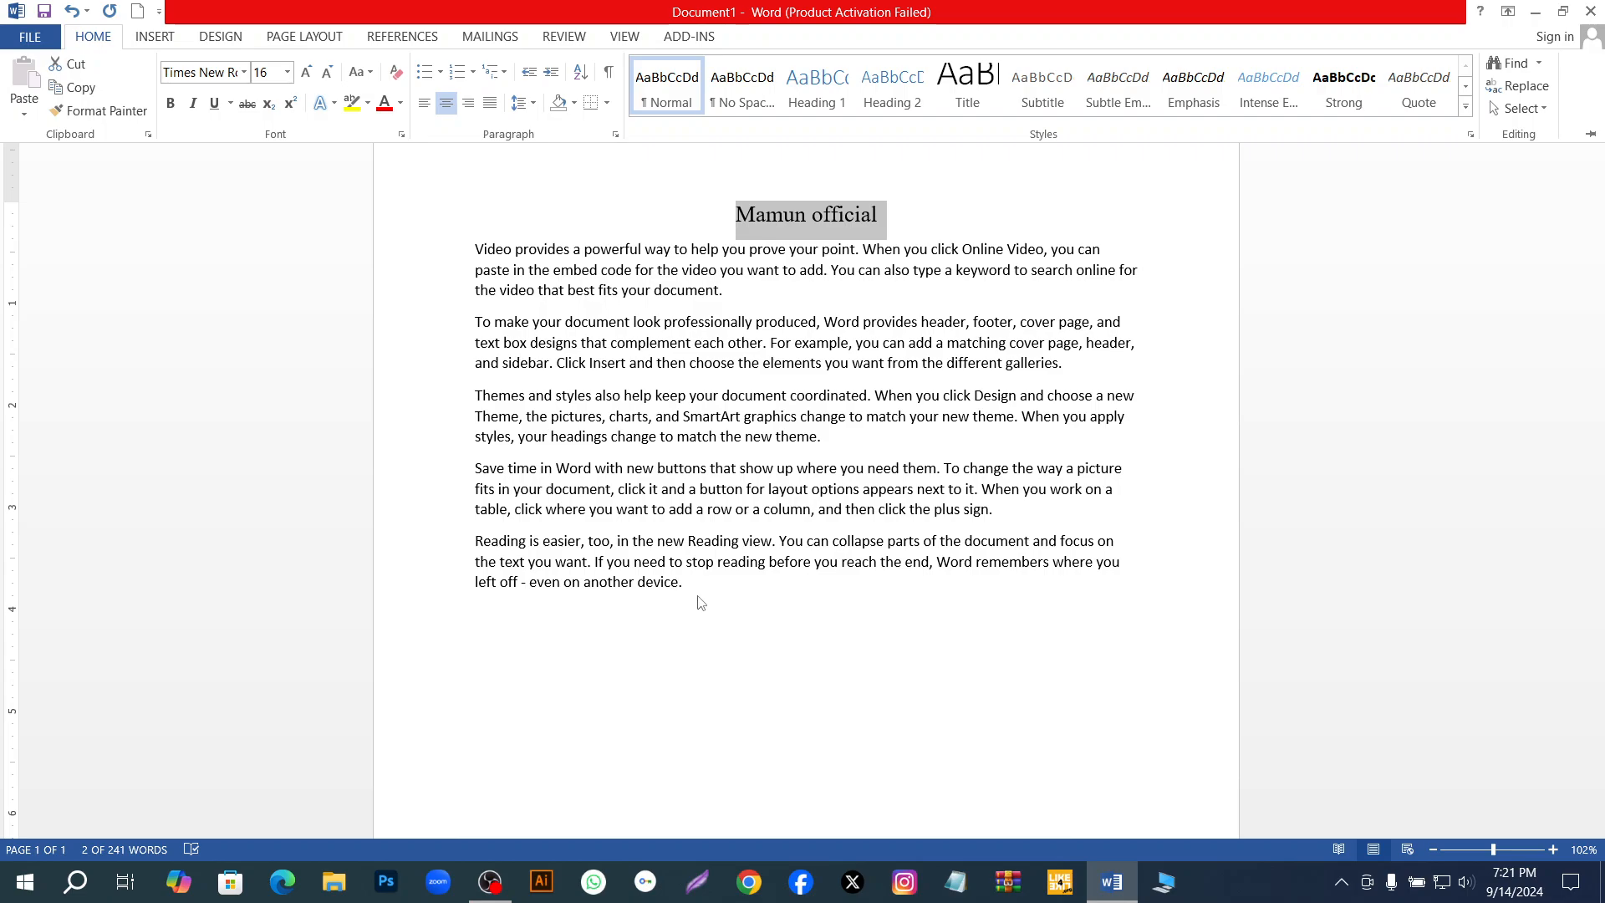
key("ctrl+F1")
left_click_drag(659, 583, 463, 250)
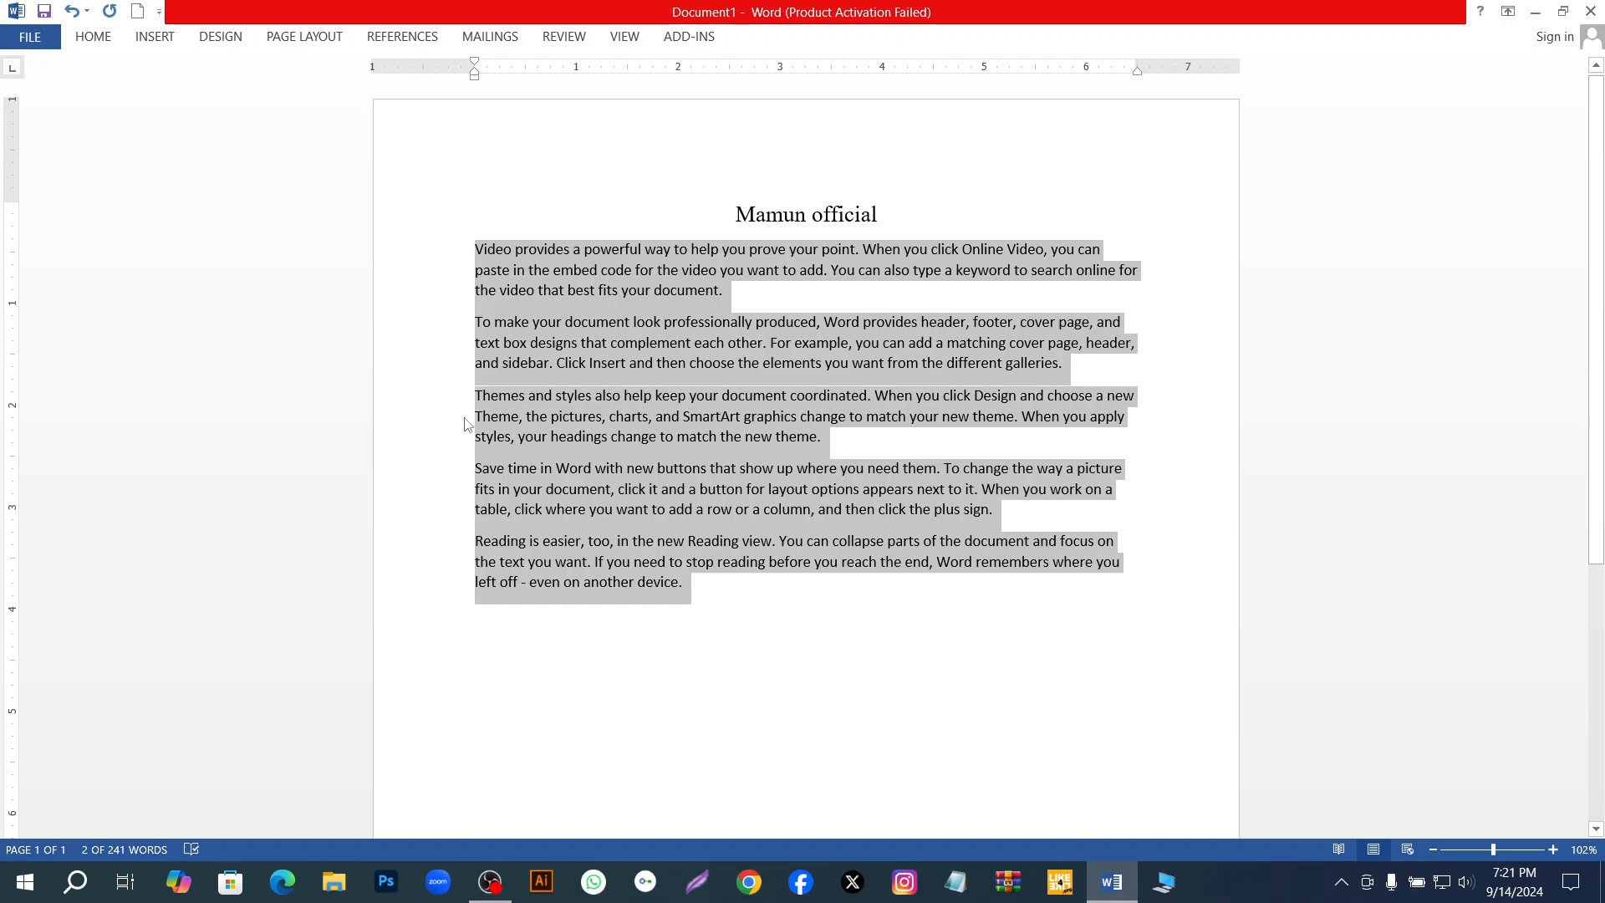
left_click(706, 586)
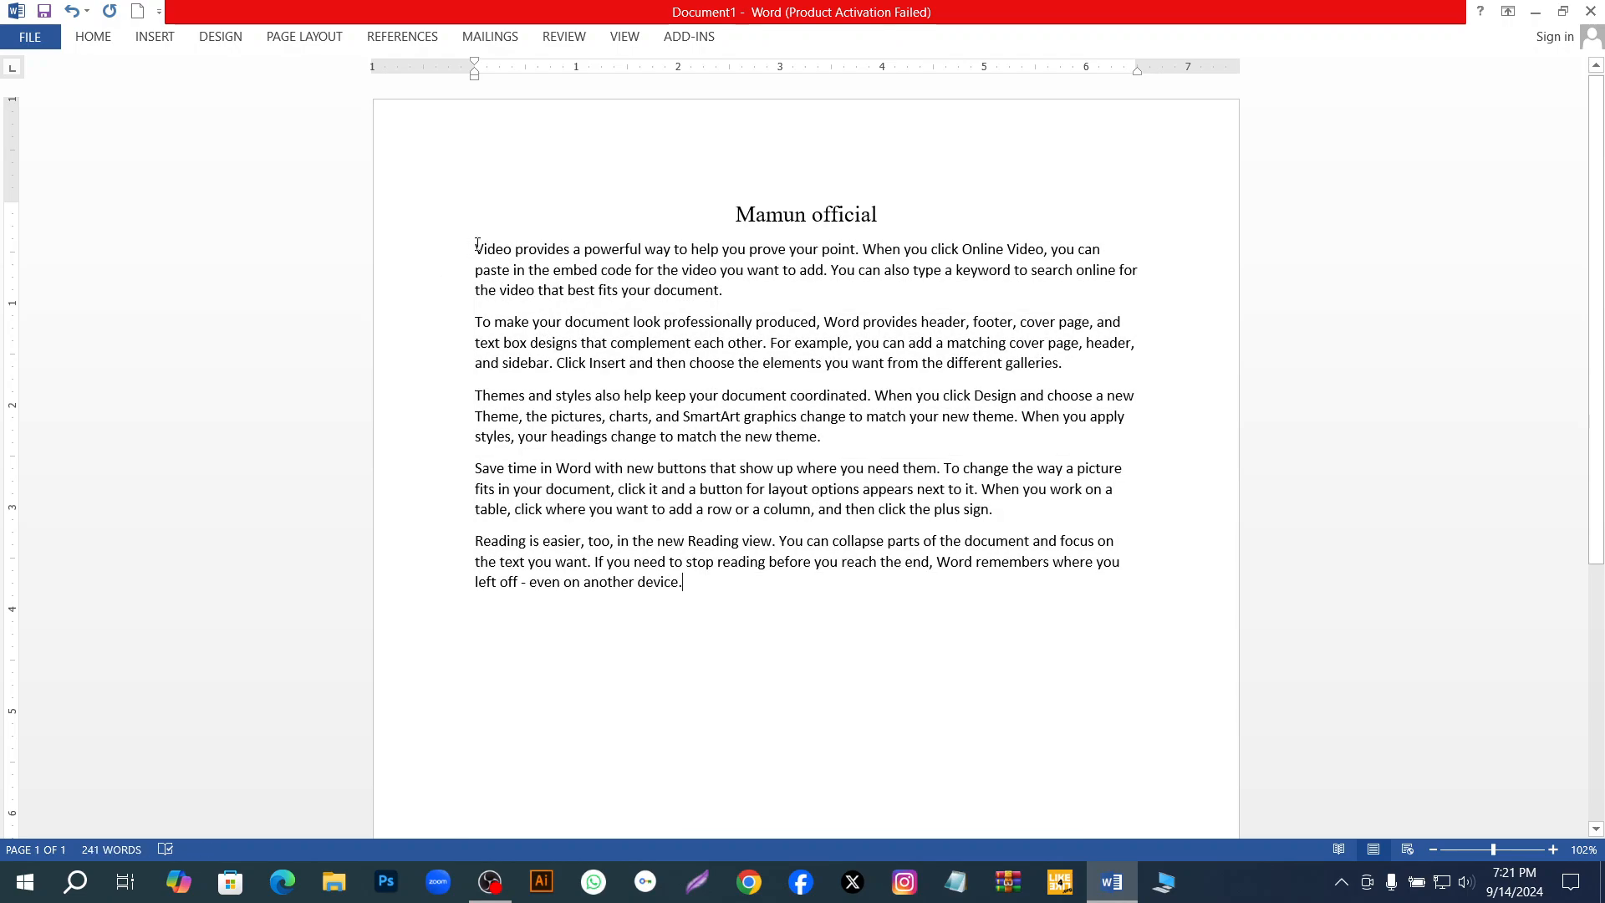
left_click_drag(477, 243, 688, 597)
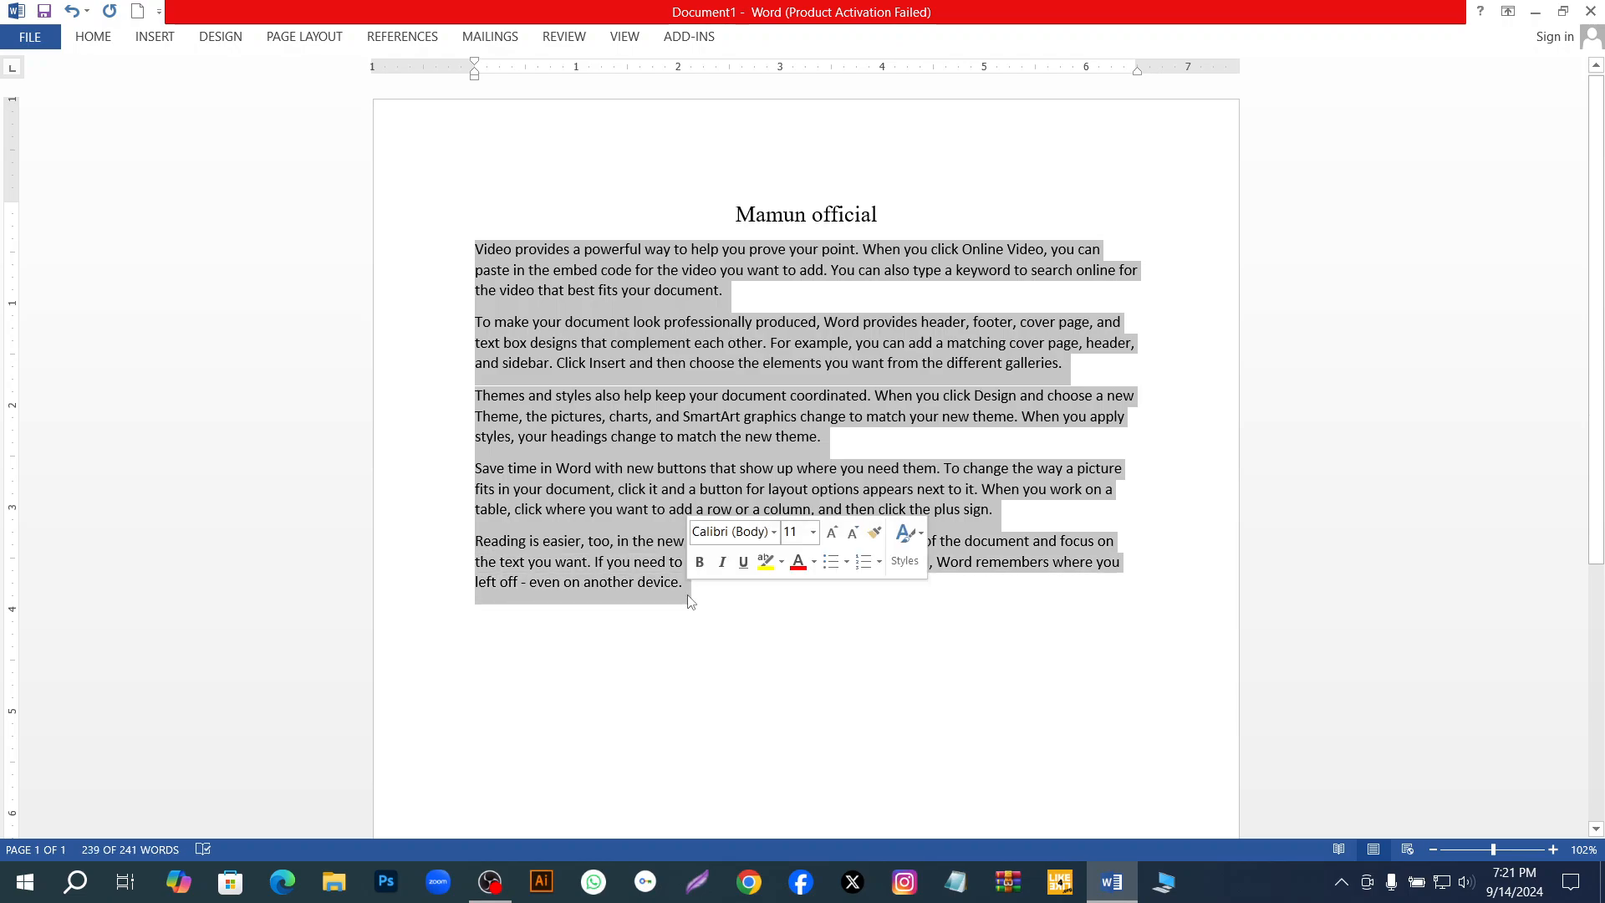
left_click(93, 35)
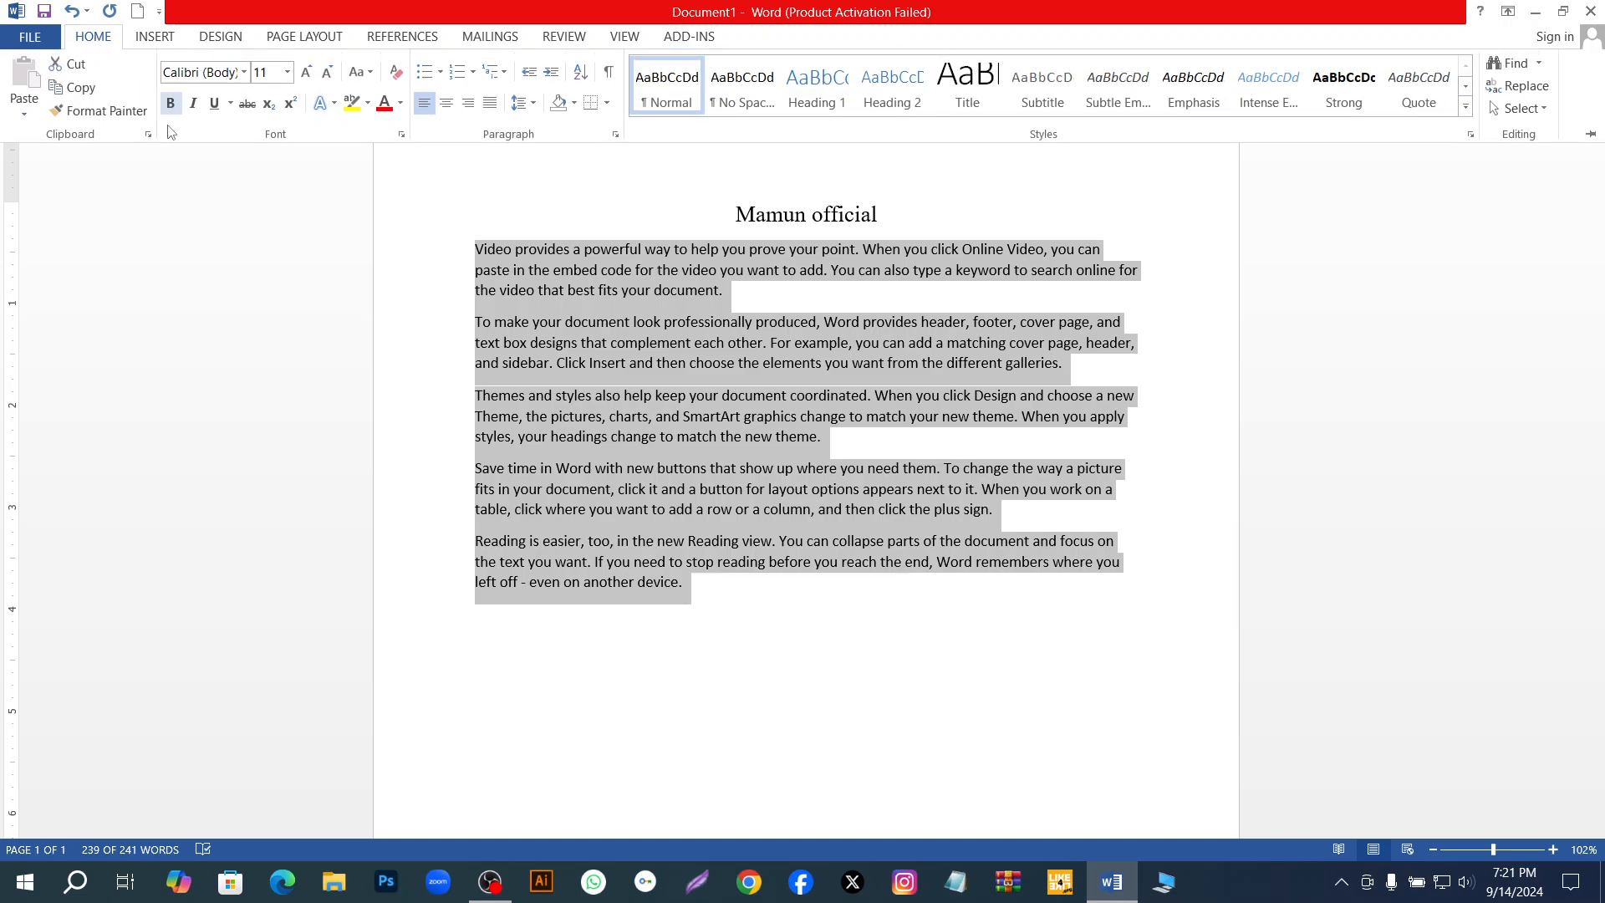
left_click(244, 71)
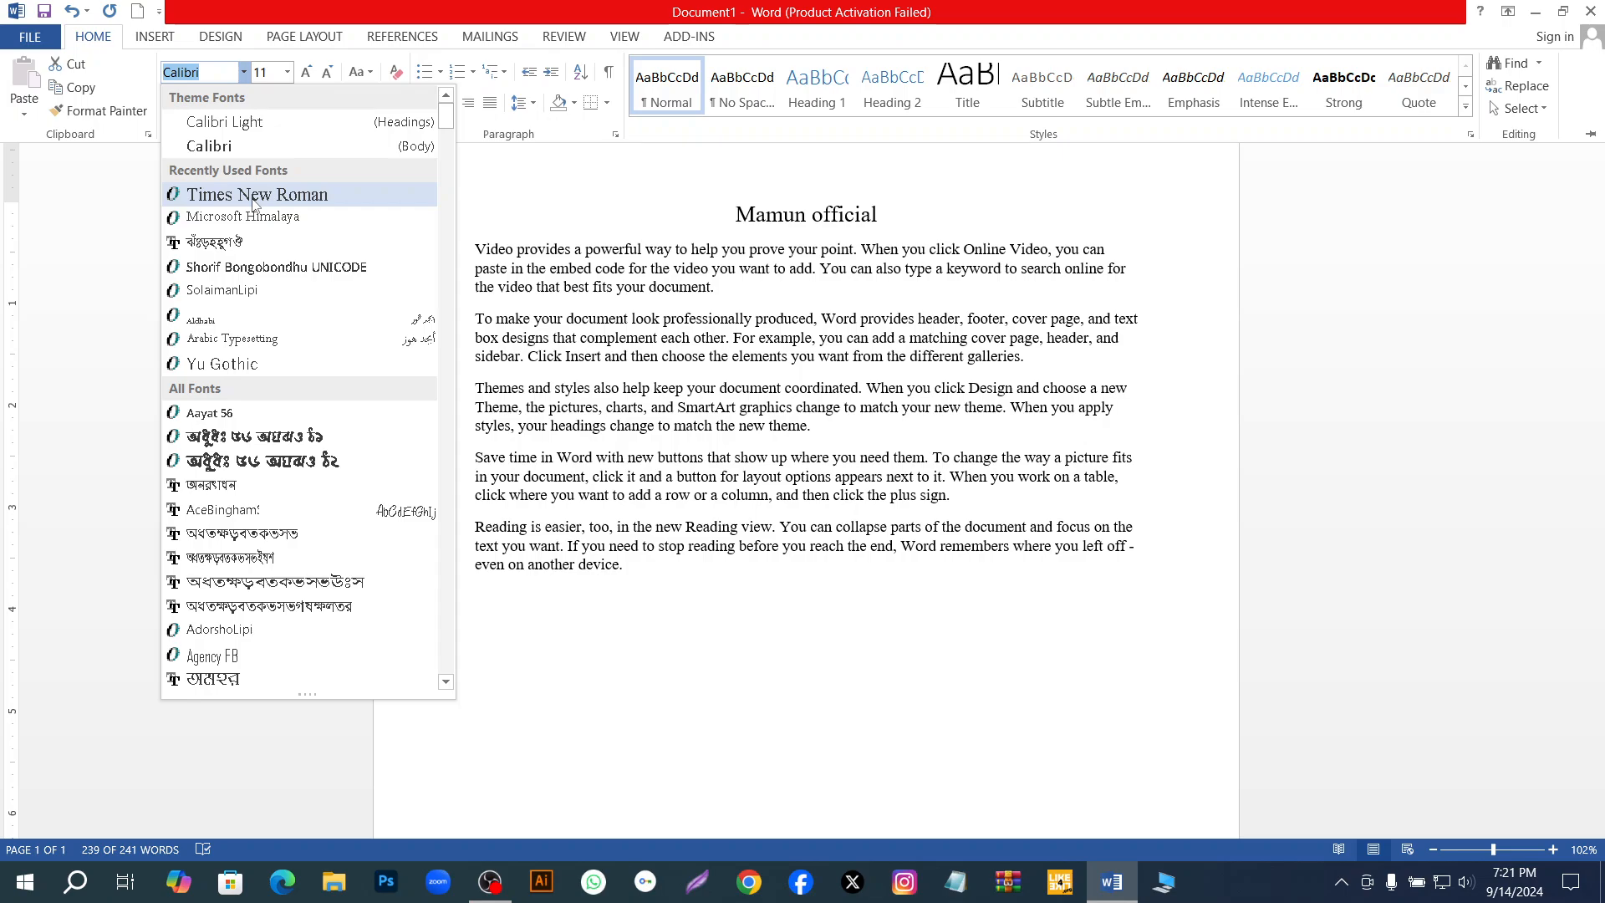
left_click(284, 201)
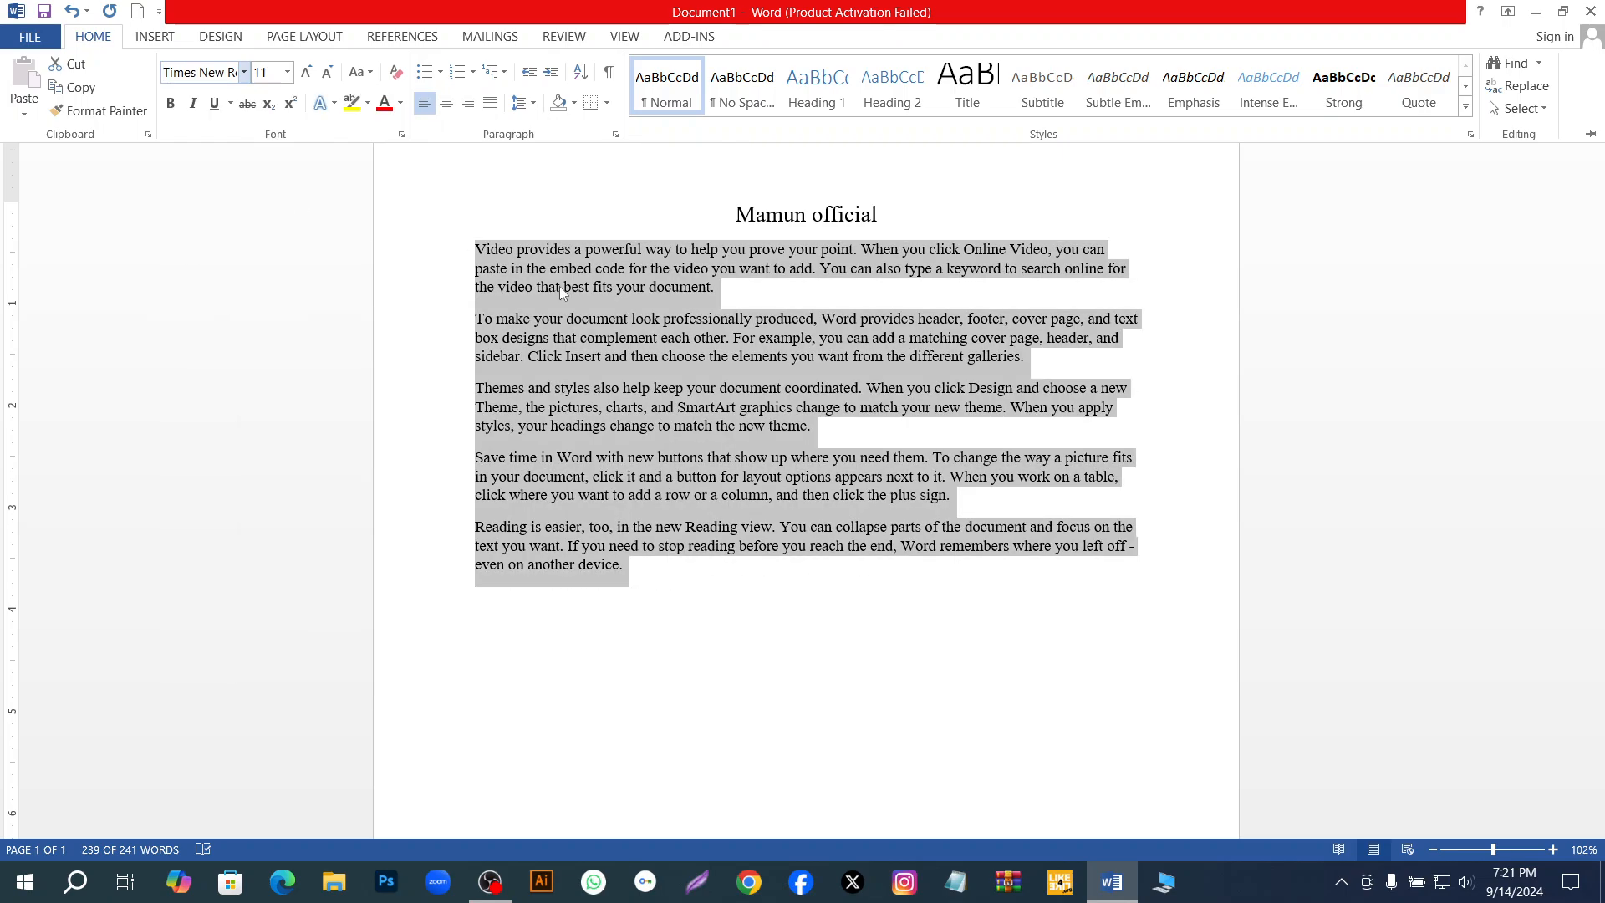
key("ctrl+shift+f")
key("ctrl+F1")
left_click(93, 36)
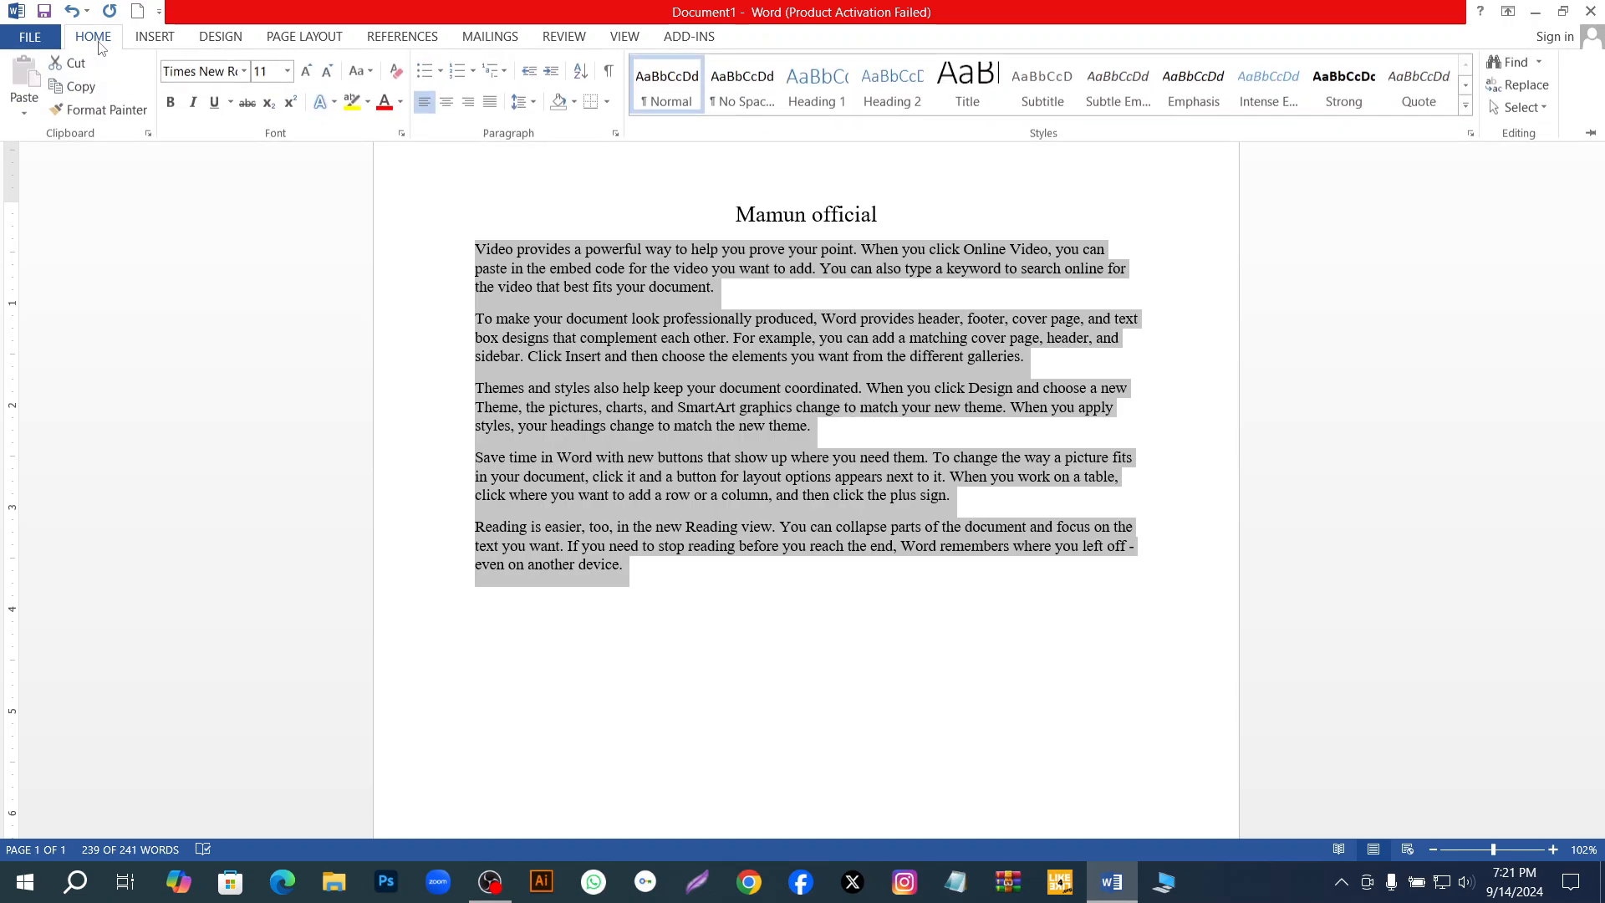
left_click(933, 216)
left_click(933, 217)
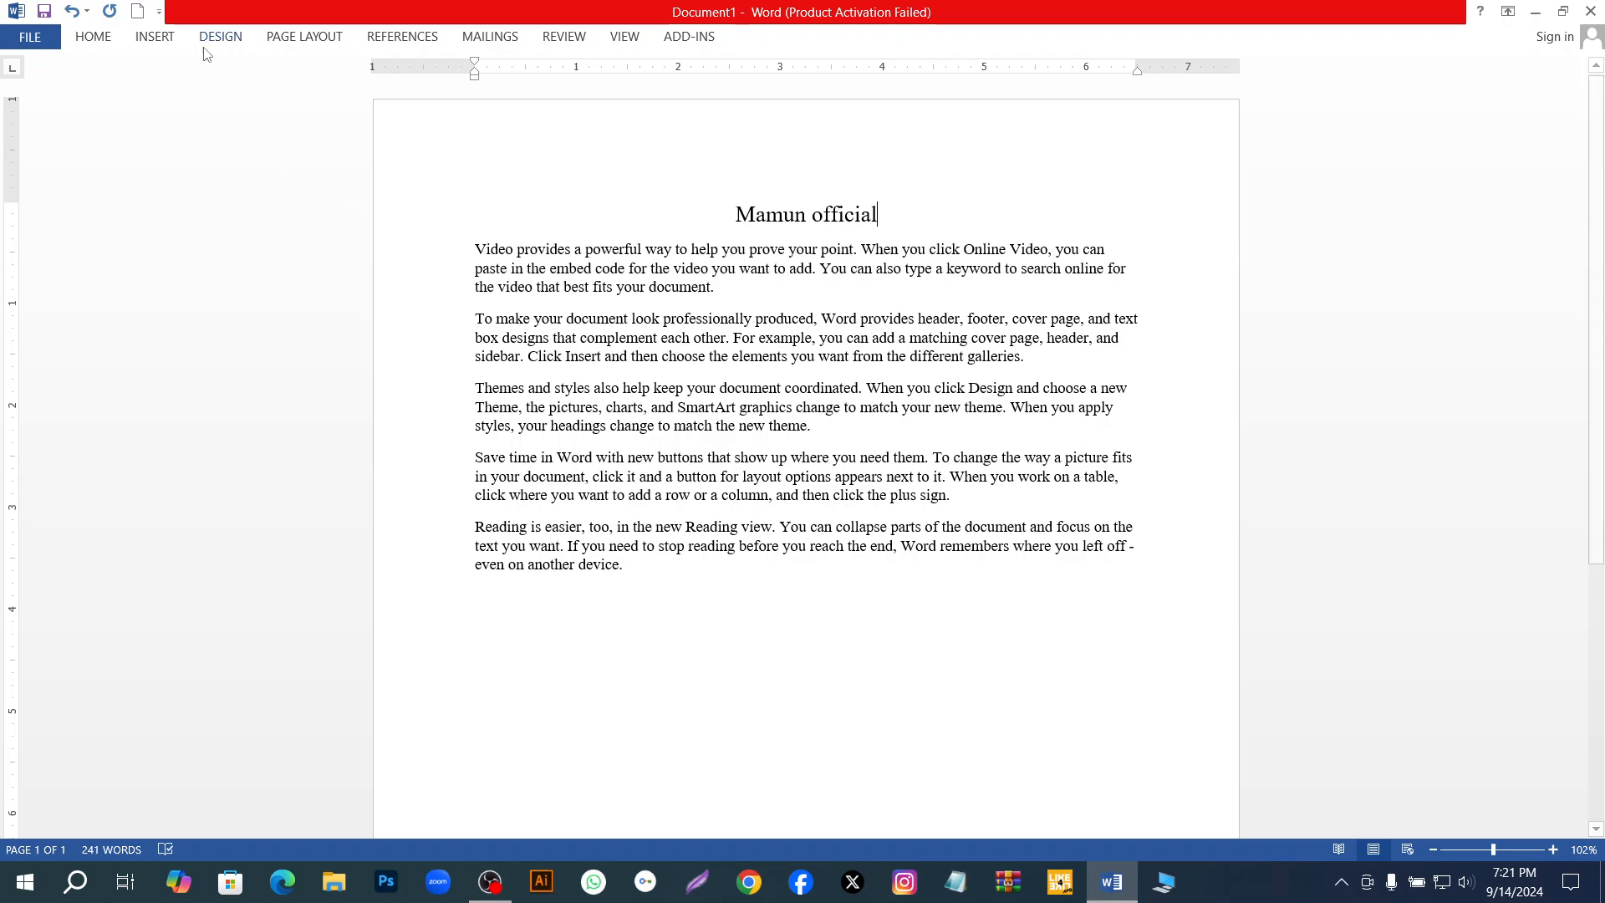
left_click(96, 43)
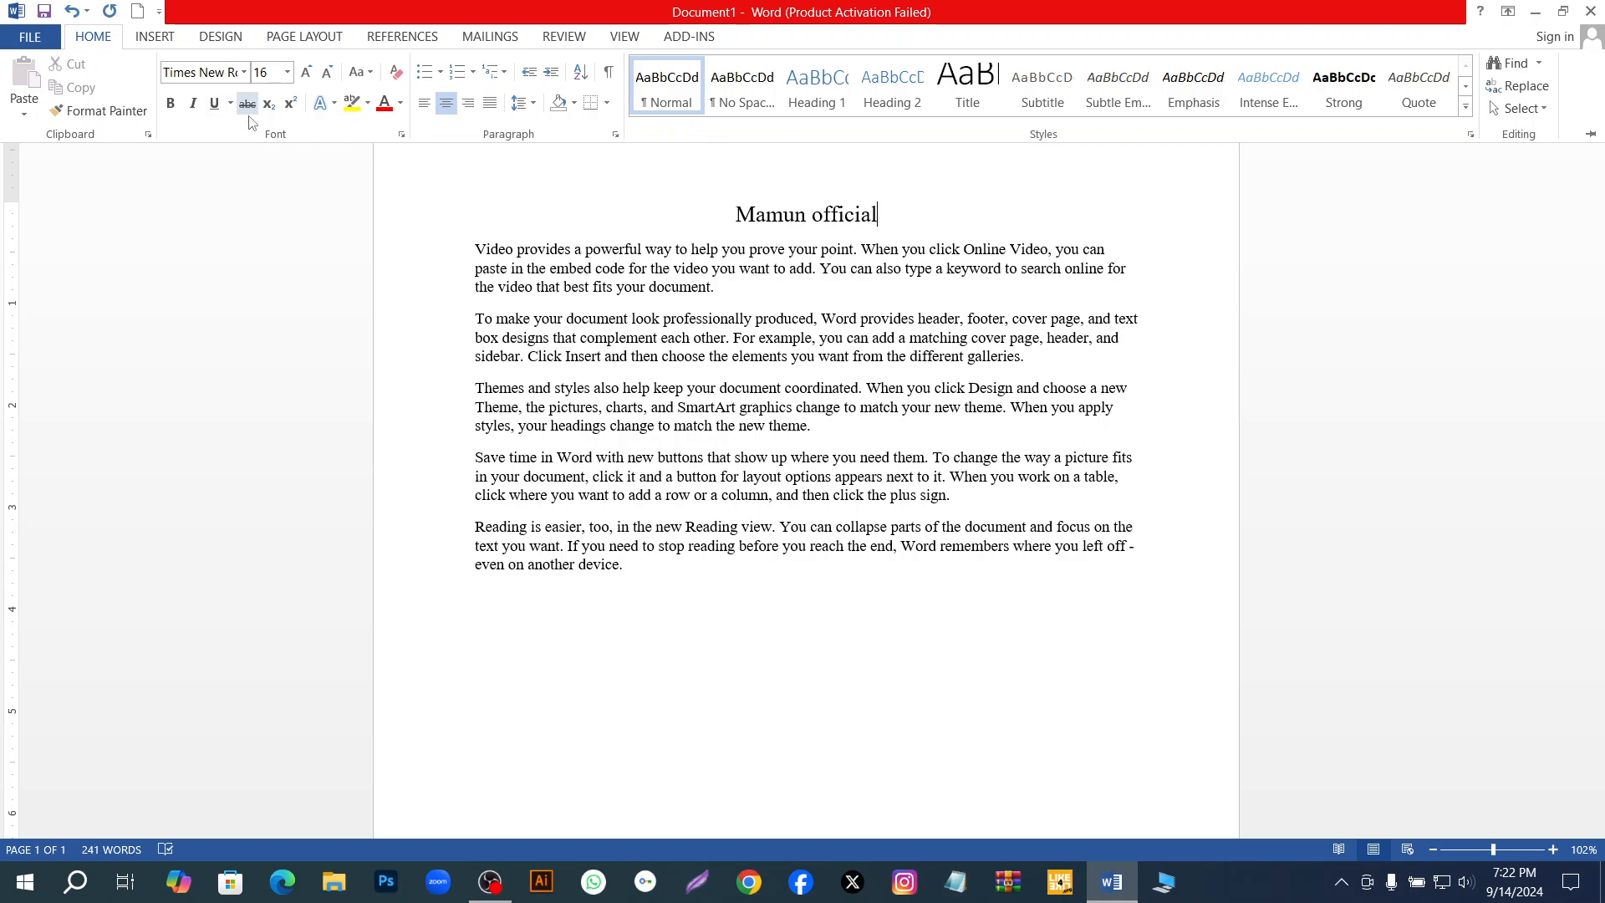
left_click(291, 102)
key("ctrl+F1")
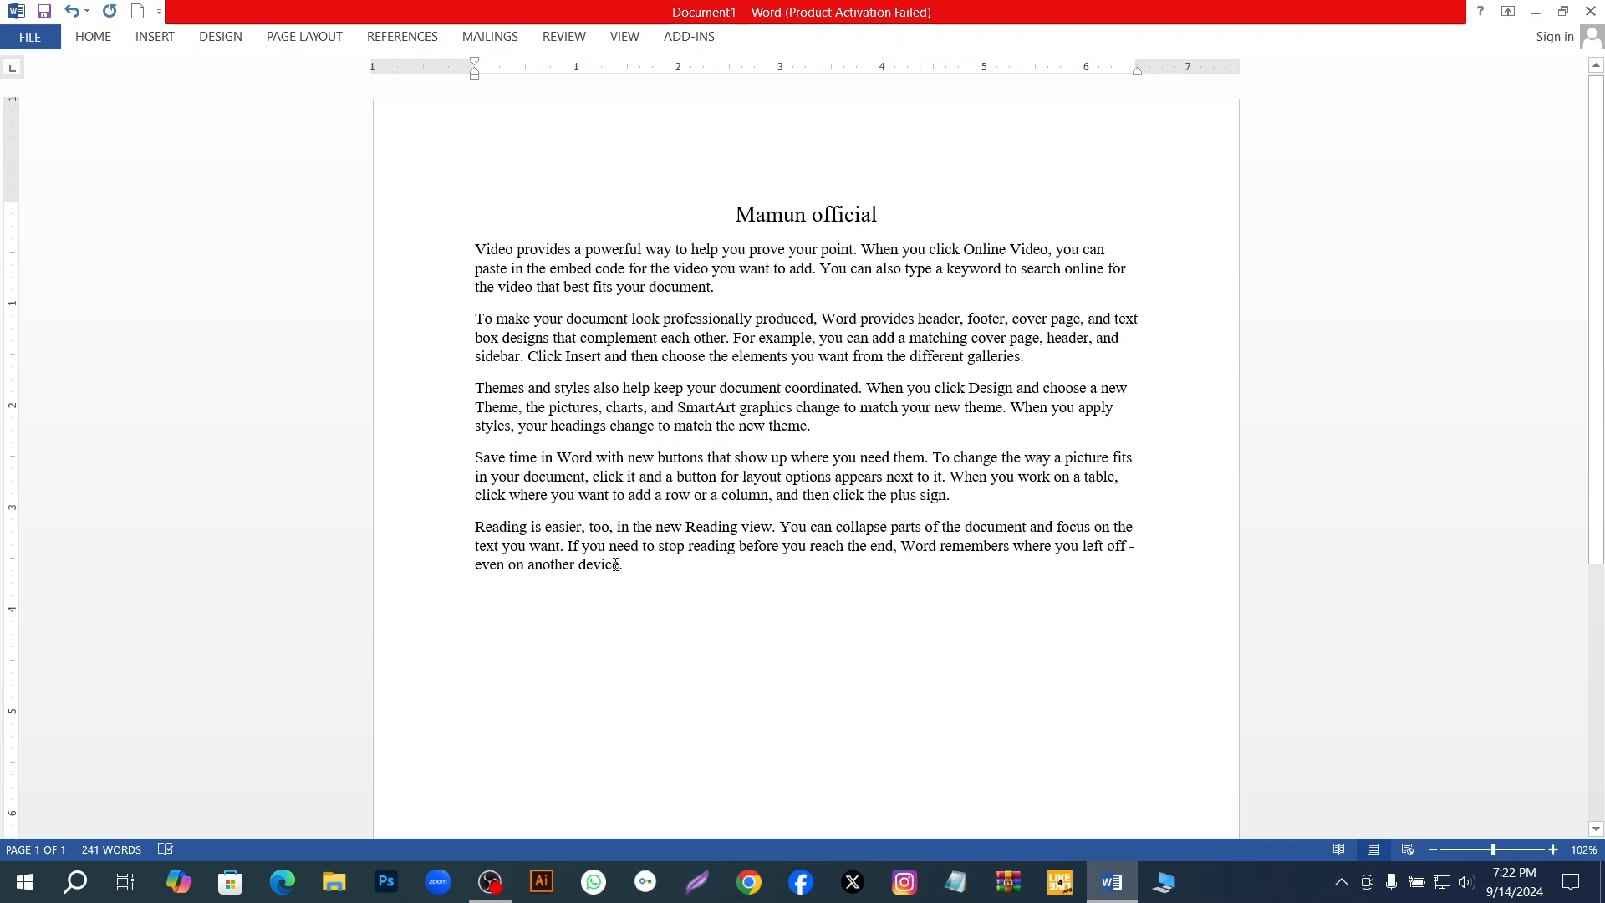
Set the font size of all five body paragraphs to 12.
left_click_drag(625, 569, 494, 251)
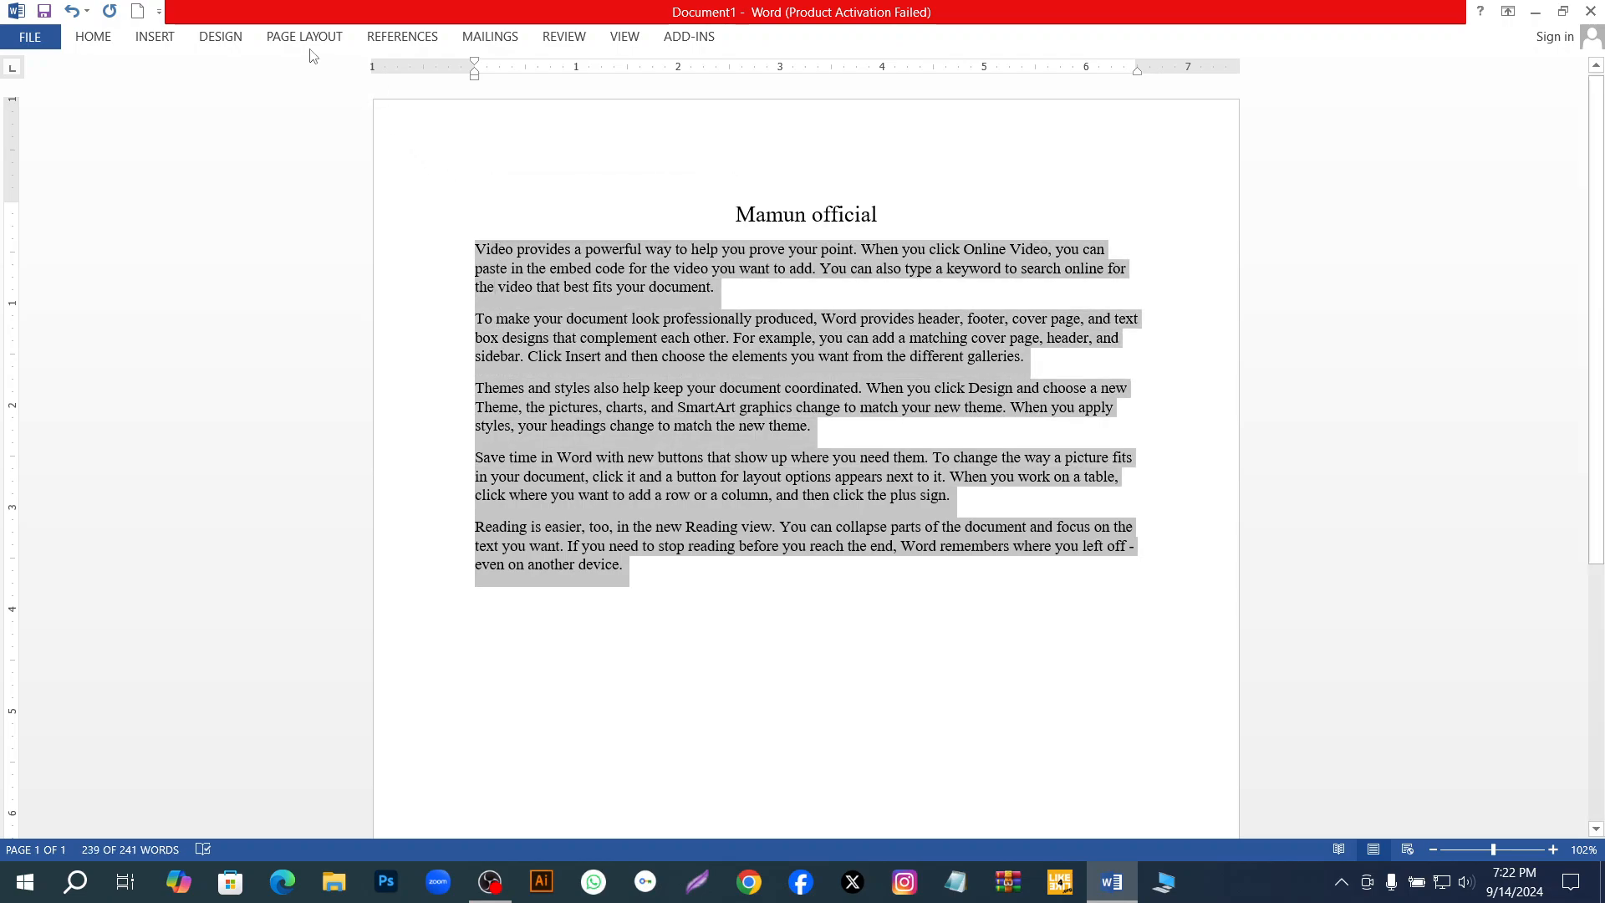
left_click(94, 37)
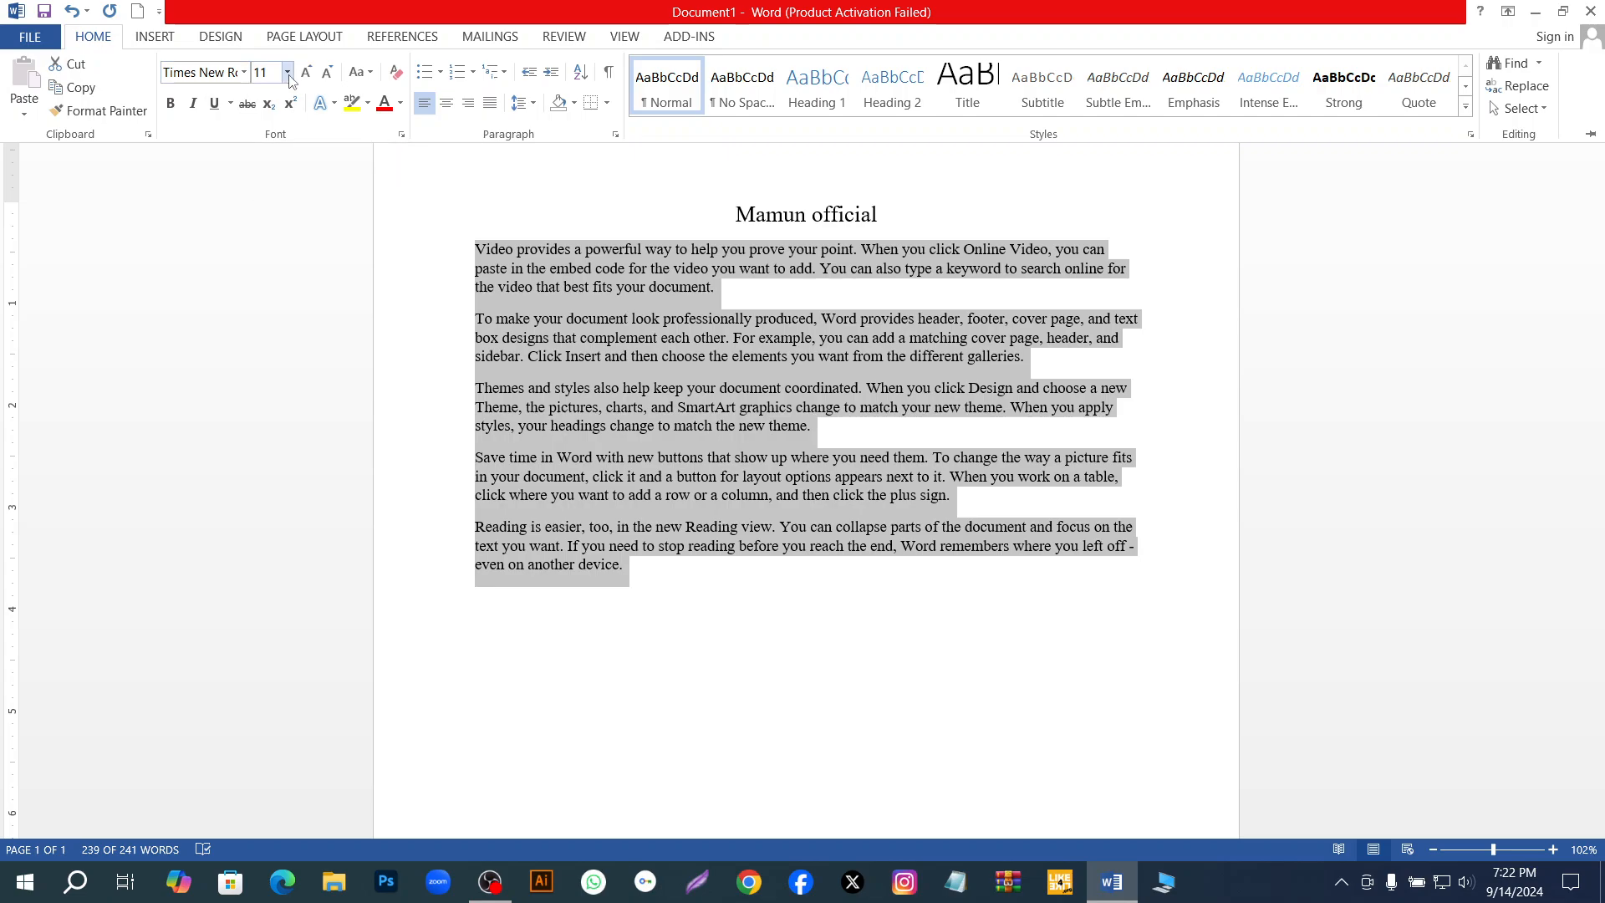
left_click(288, 73)
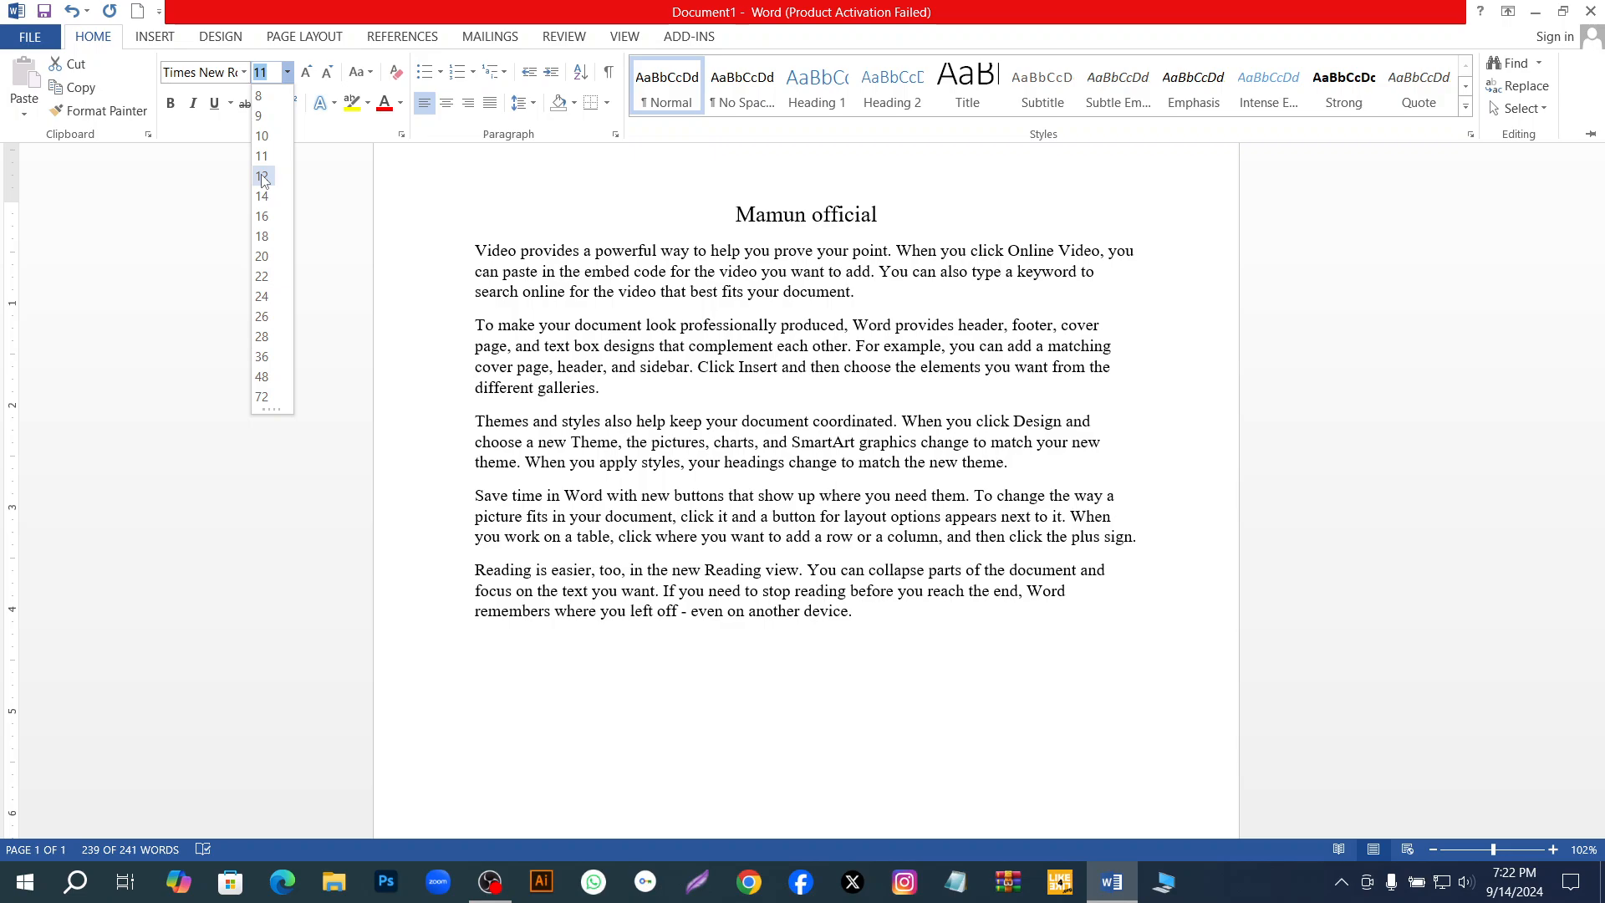
left_click(260, 177)
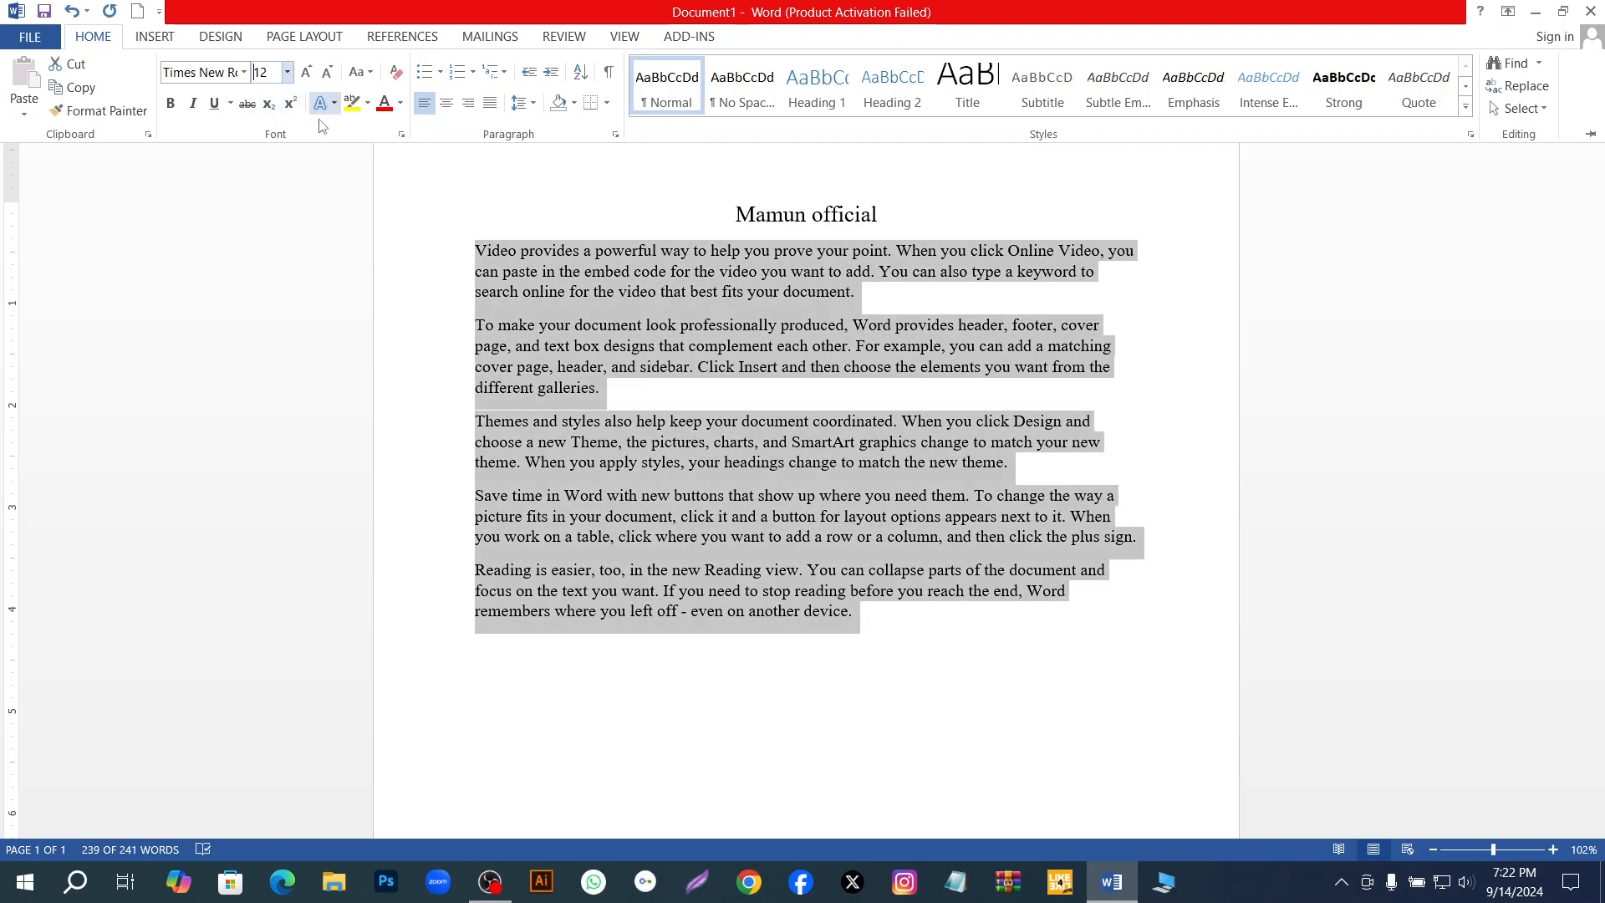
left_click(260, 82)
key("ctrl+F1")
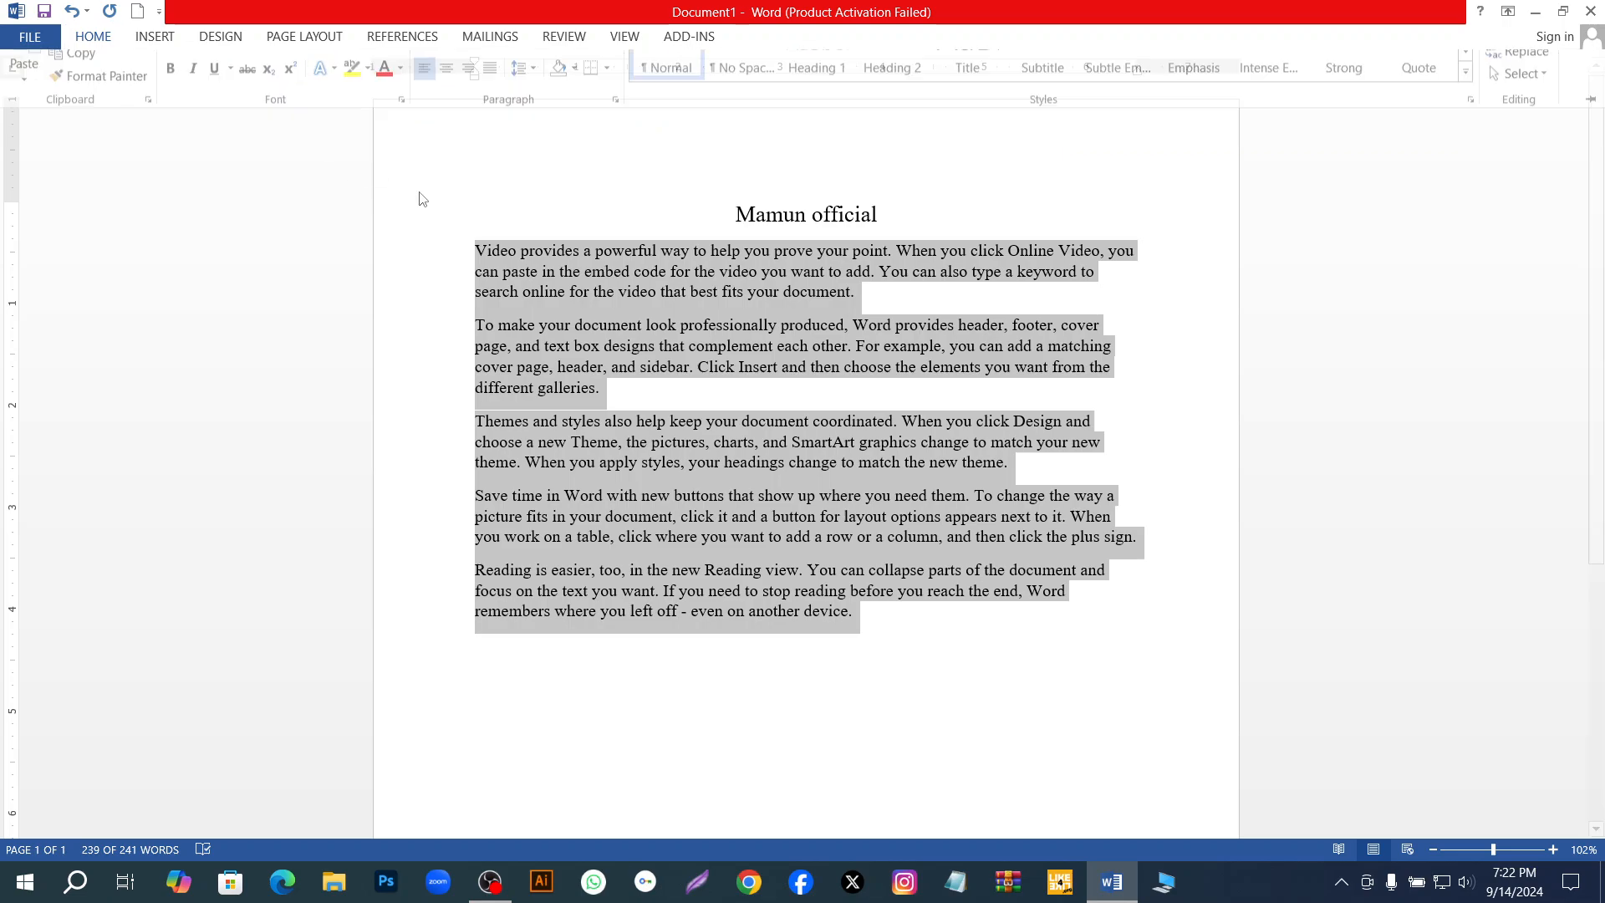
Check the title's font size and look through the available sizes without changing it.
left_click(741, 197)
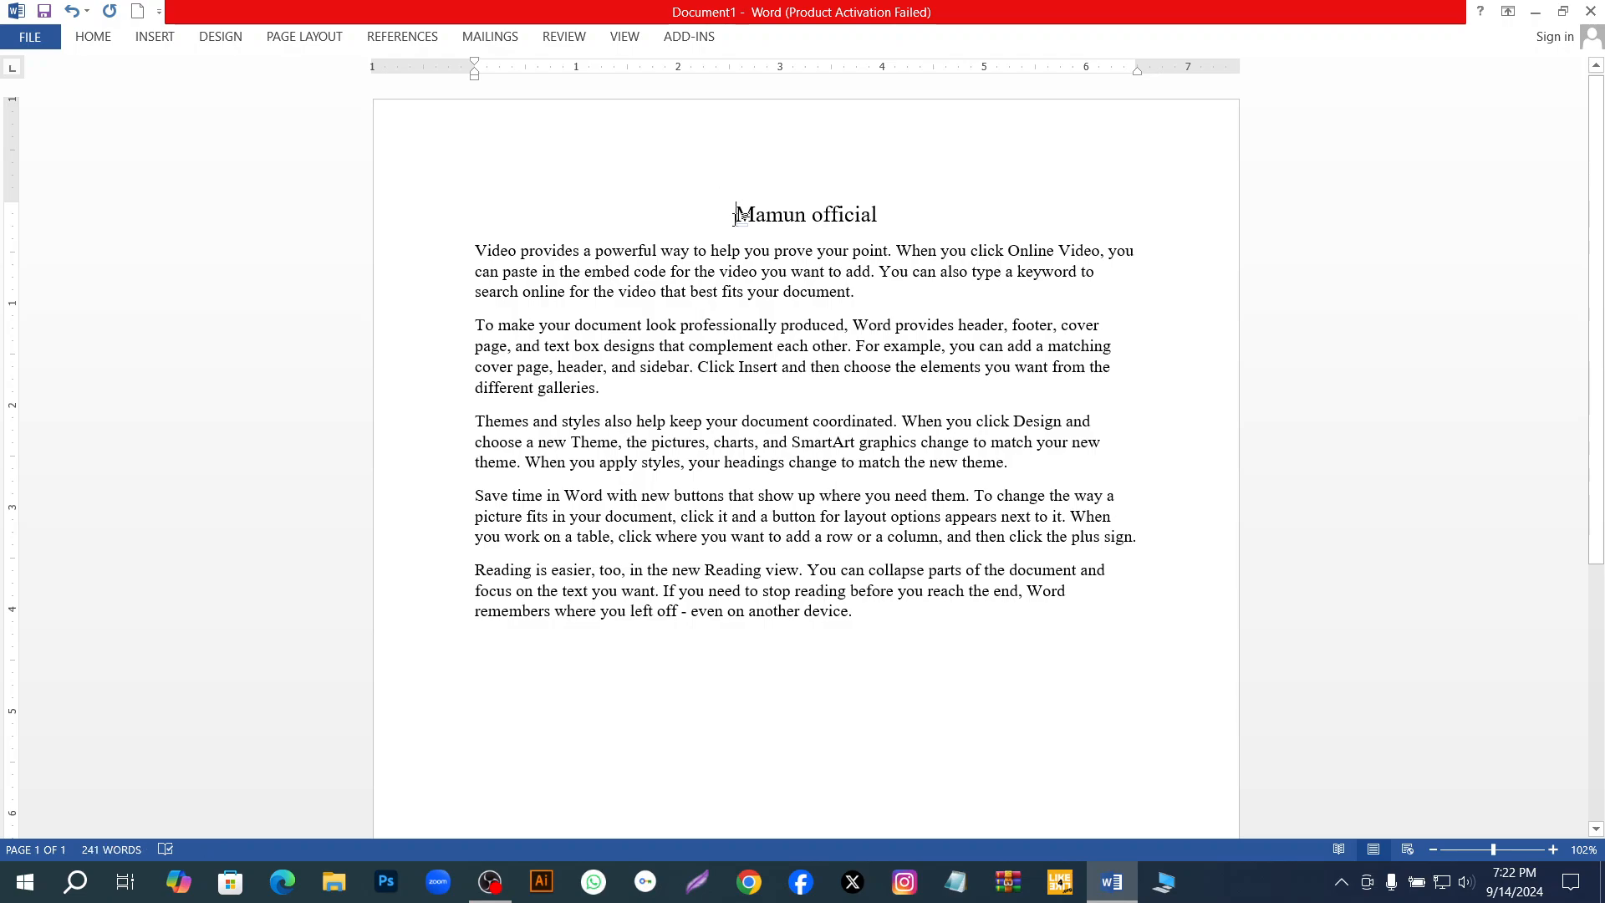
left_click_drag(736, 216, 887, 231)
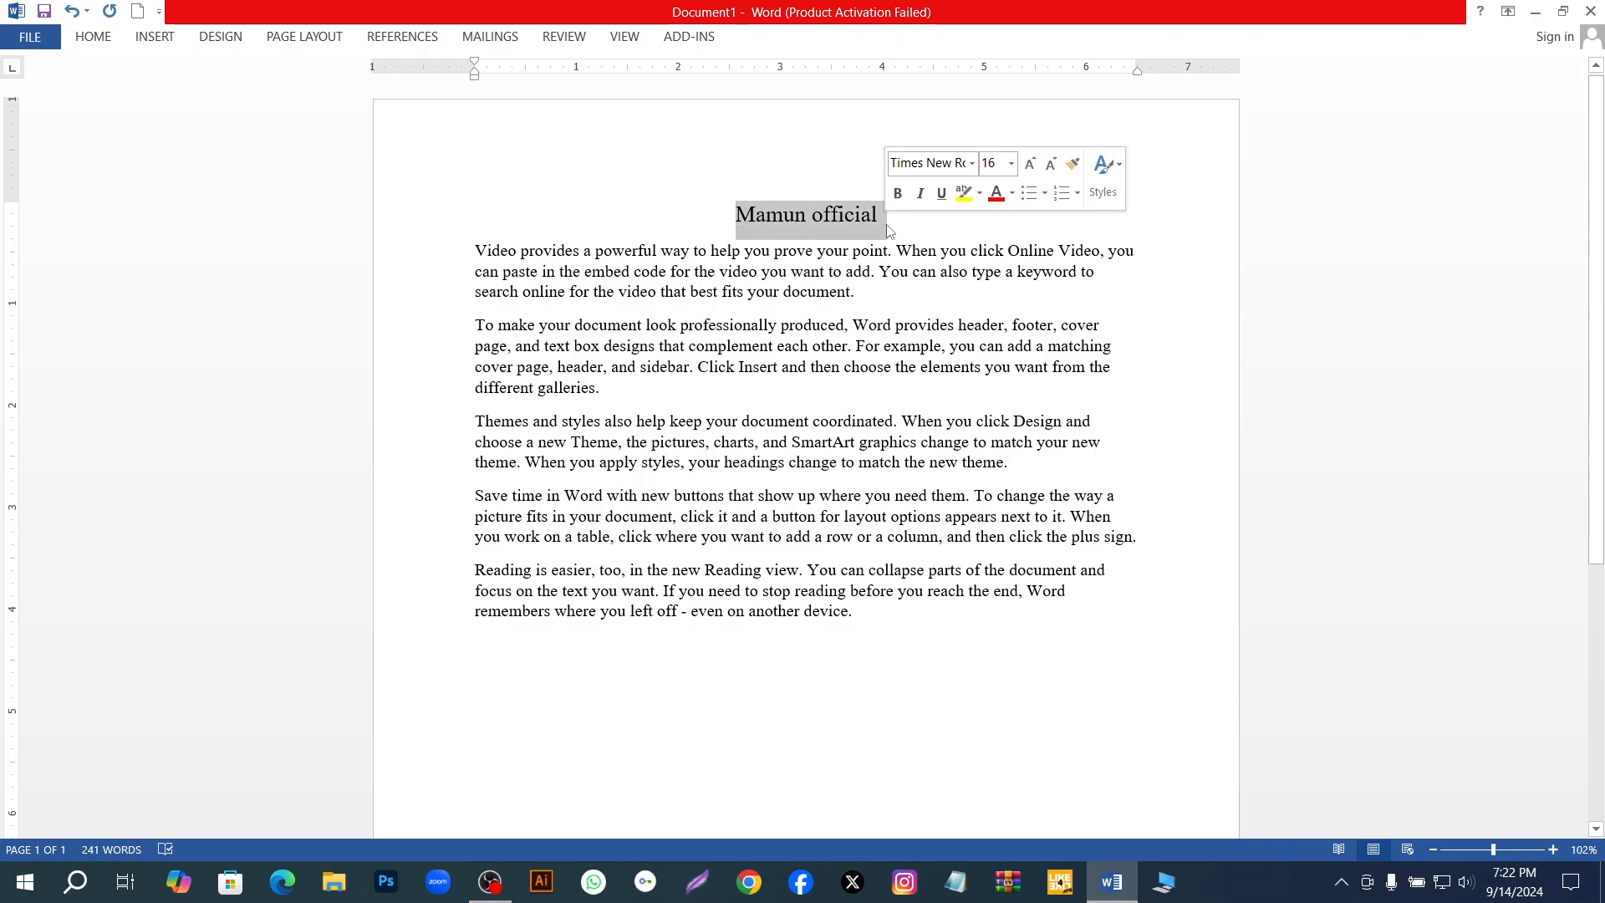
left_click(93, 37)
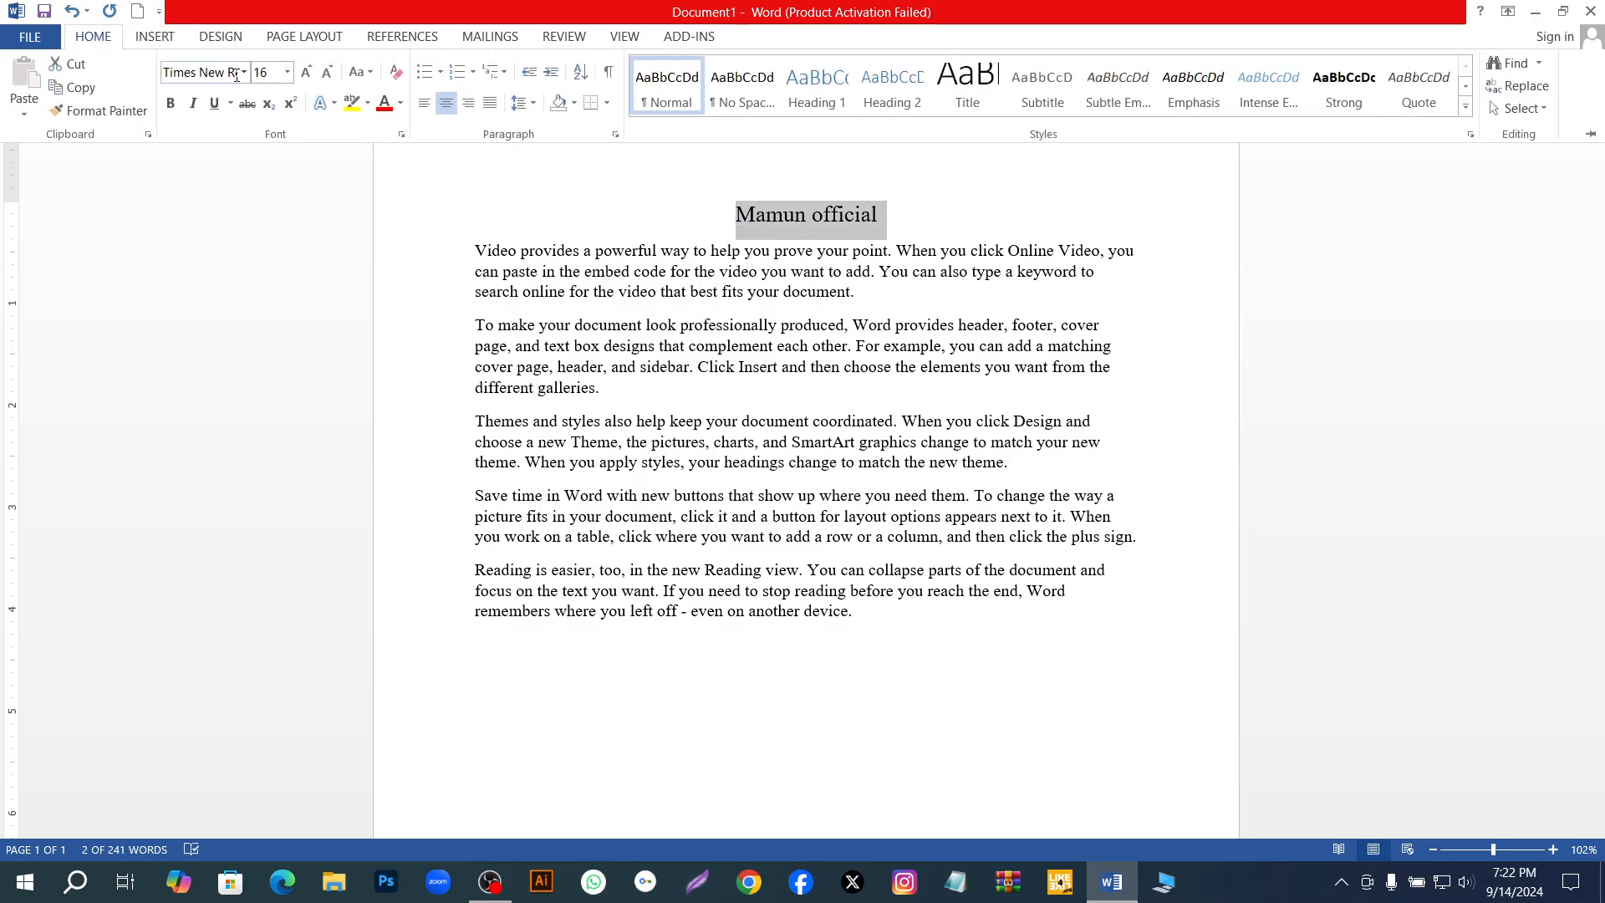
left_click(285, 72)
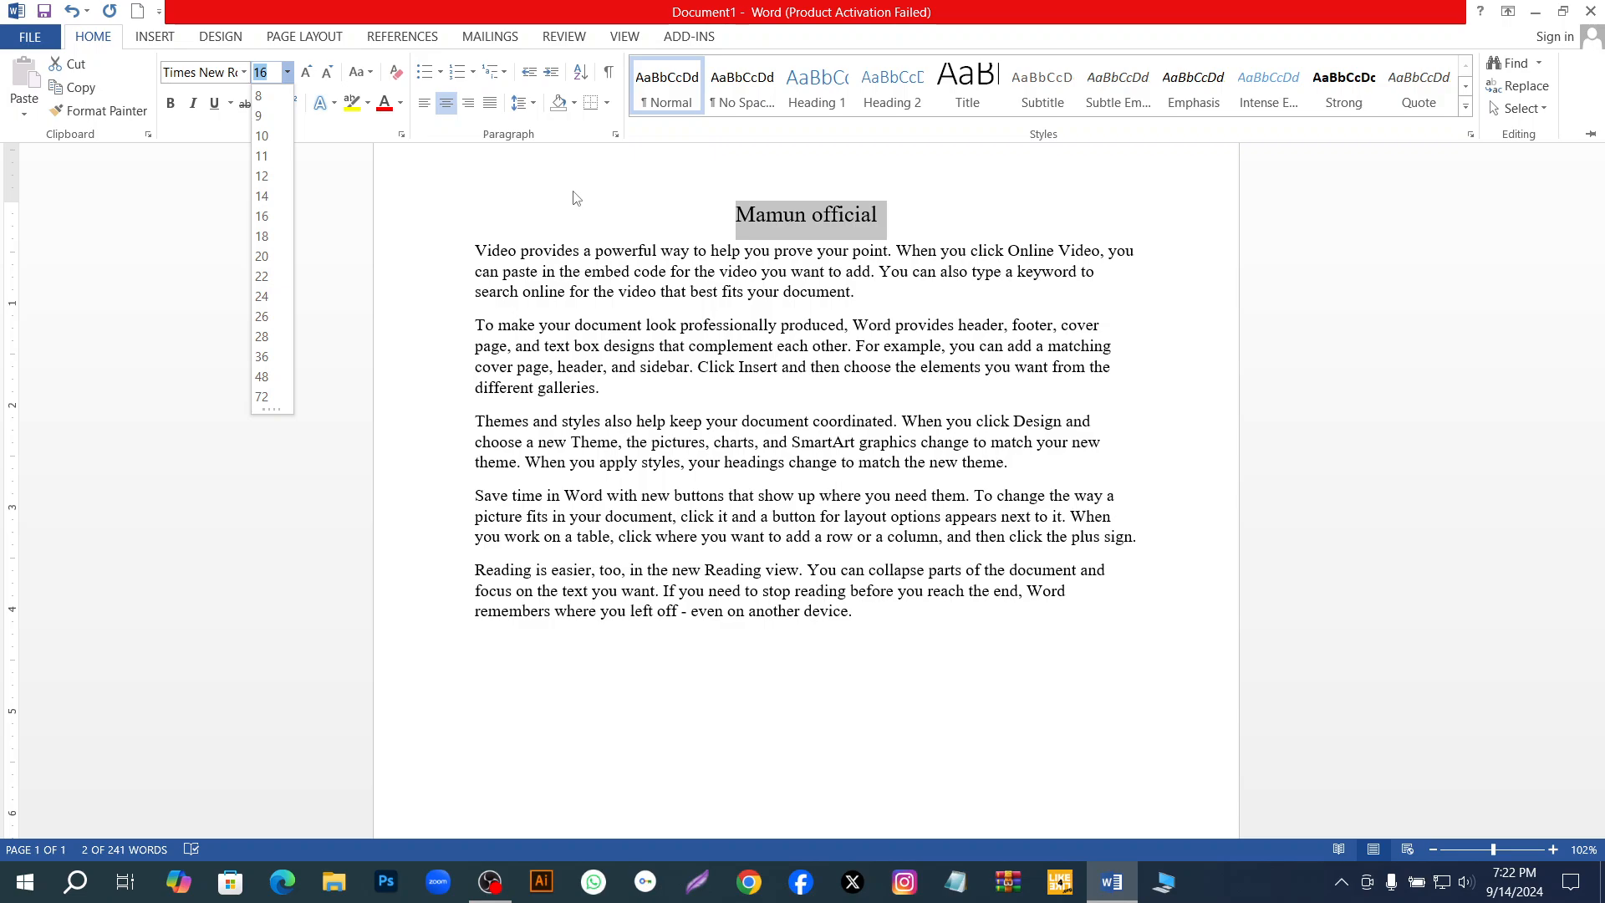
key("Escape")
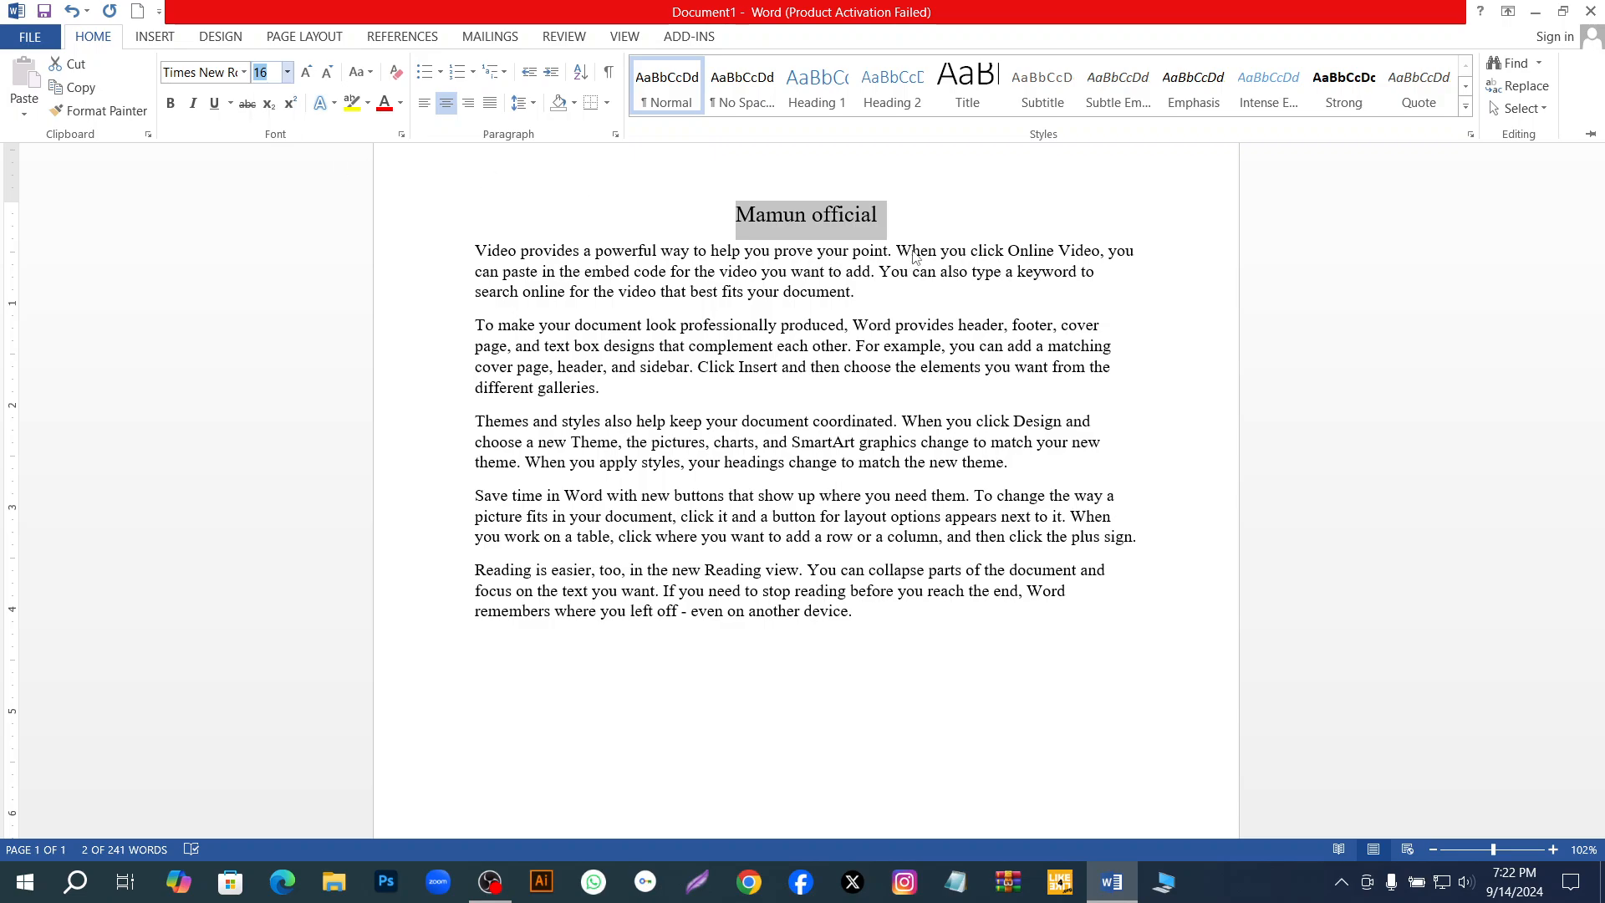
key("ctrl+F1")
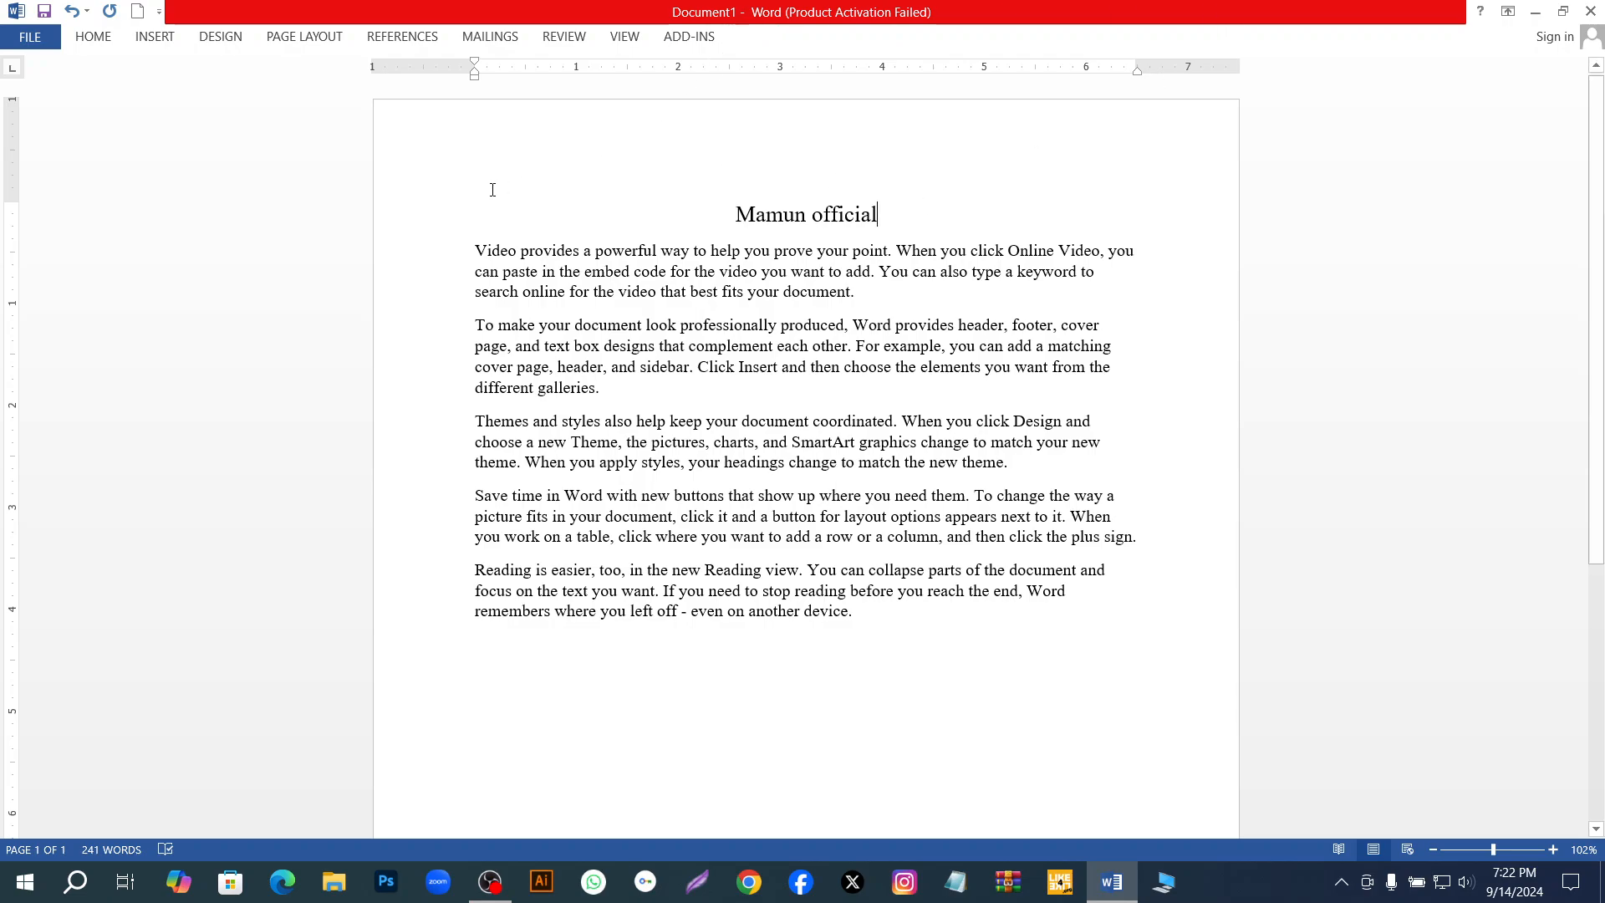
Insert two blank lines between the title and the first body paragraph.
left_click(471, 251)
key("Return")
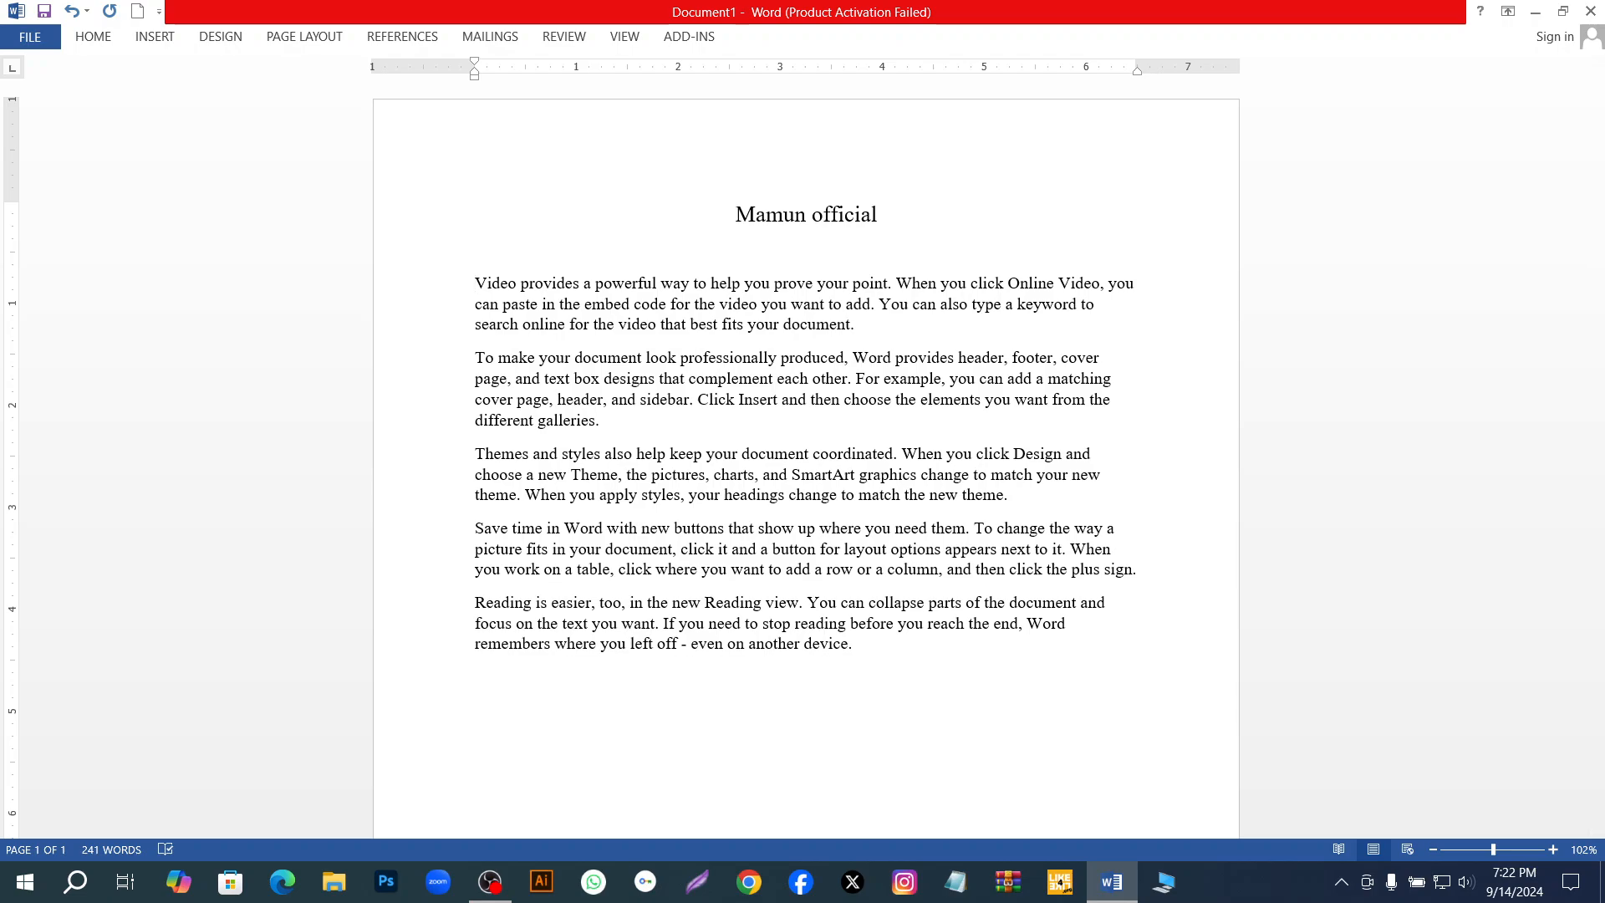
key("Return")
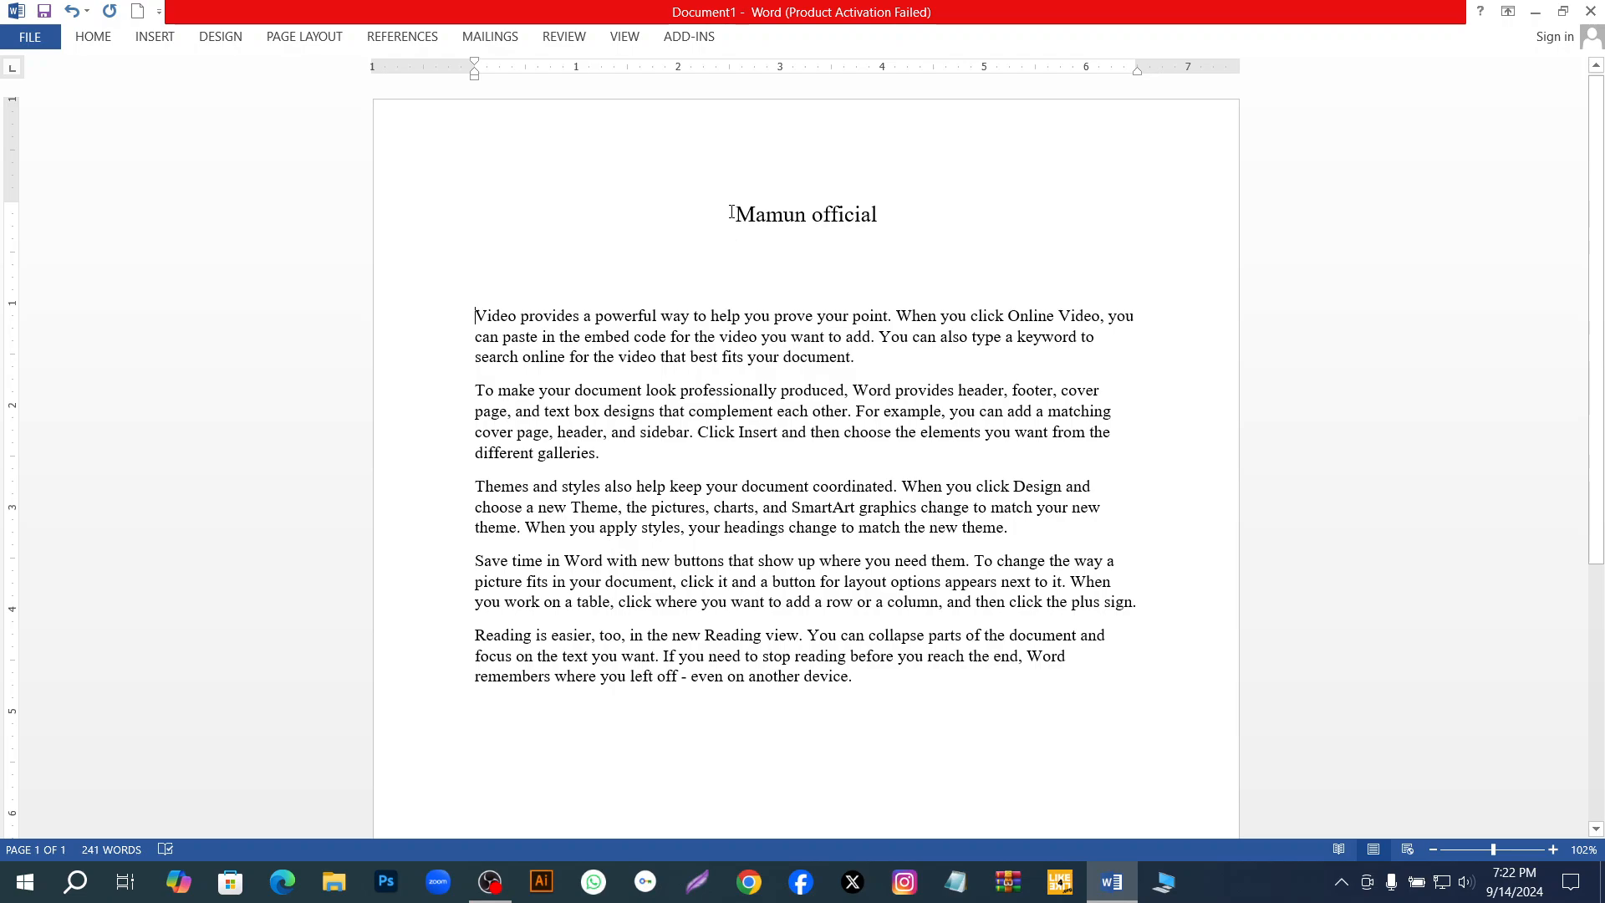
Enlarge the title's font size step by step to 72, and reduce it to 36.
left_click_drag(735, 215, 918, 224)
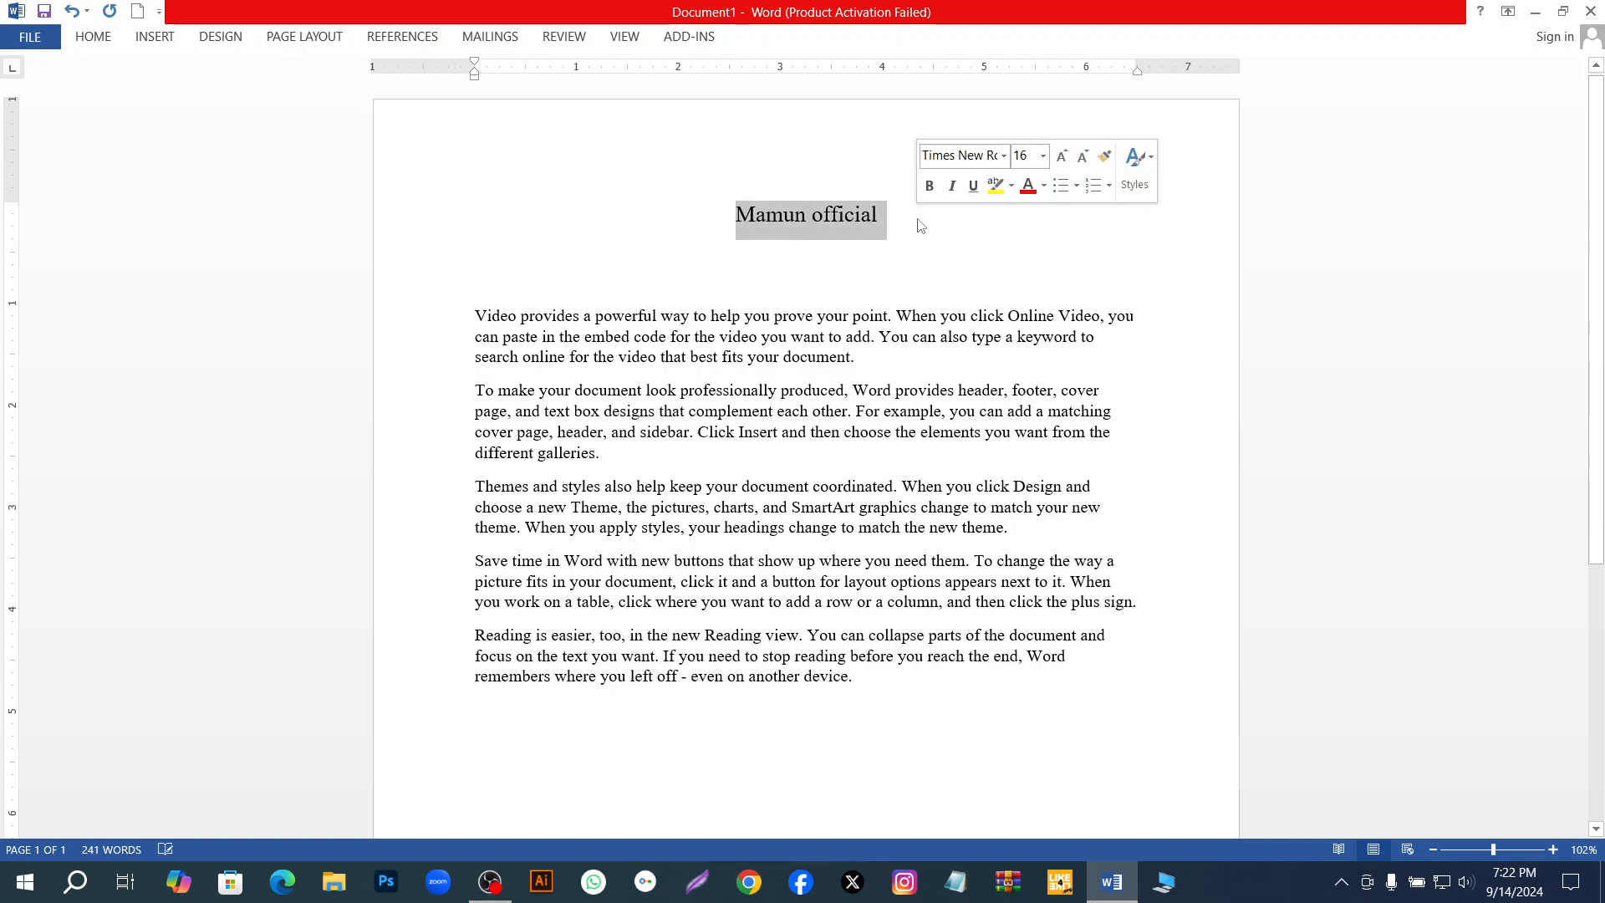
left_click(104, 36)
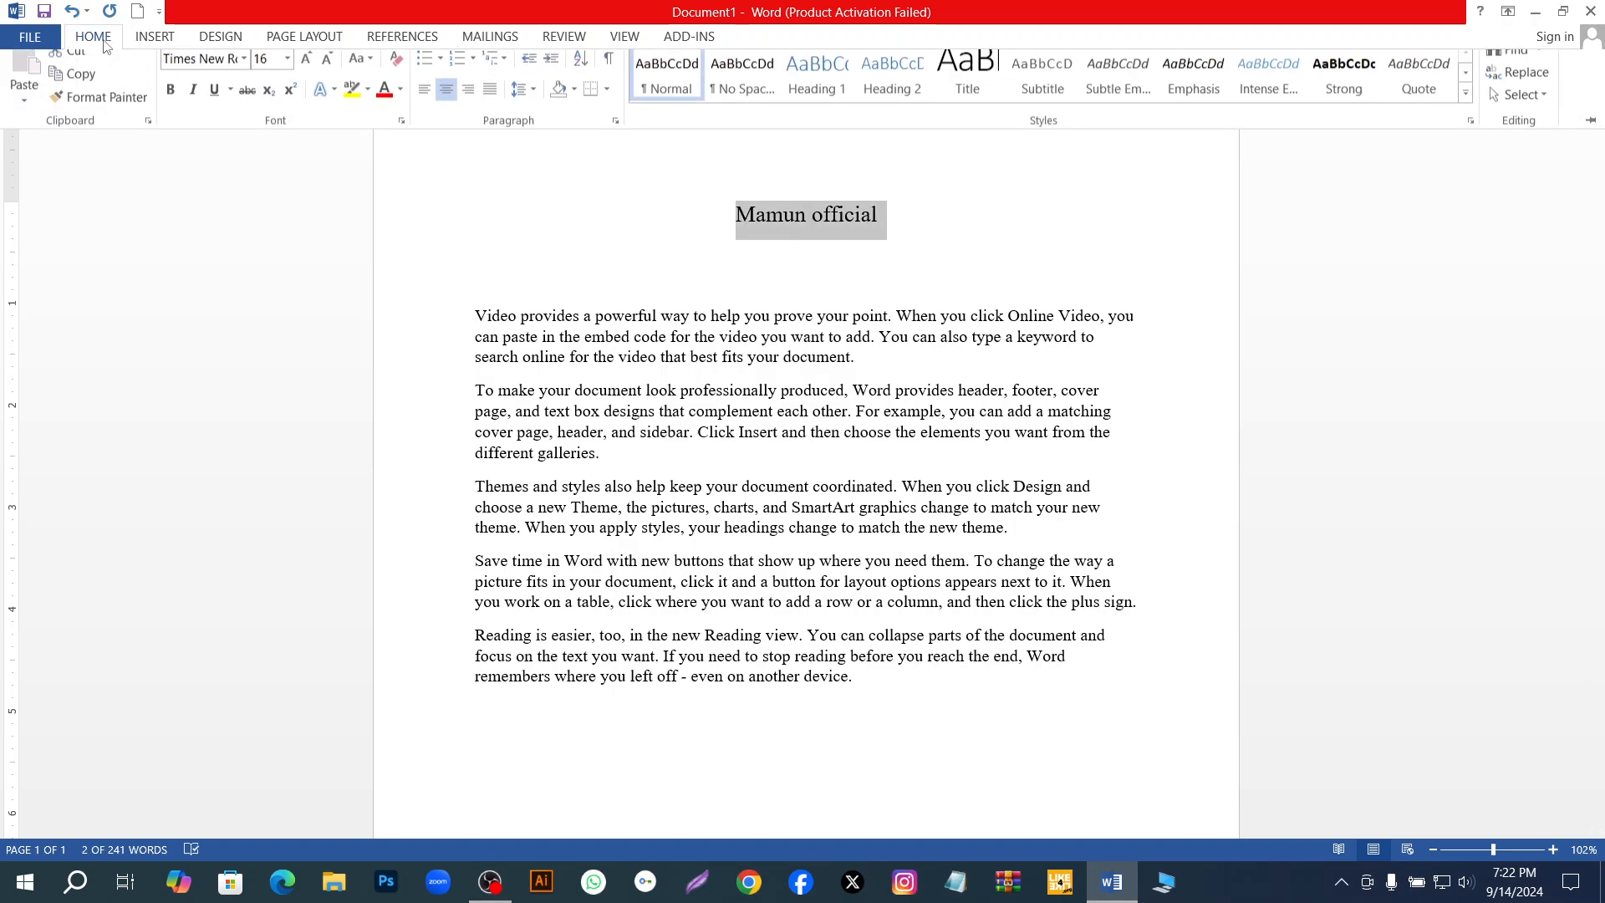
left_click(313, 73)
left_click(314, 72)
left_click(314, 72)
left_click(313, 73)
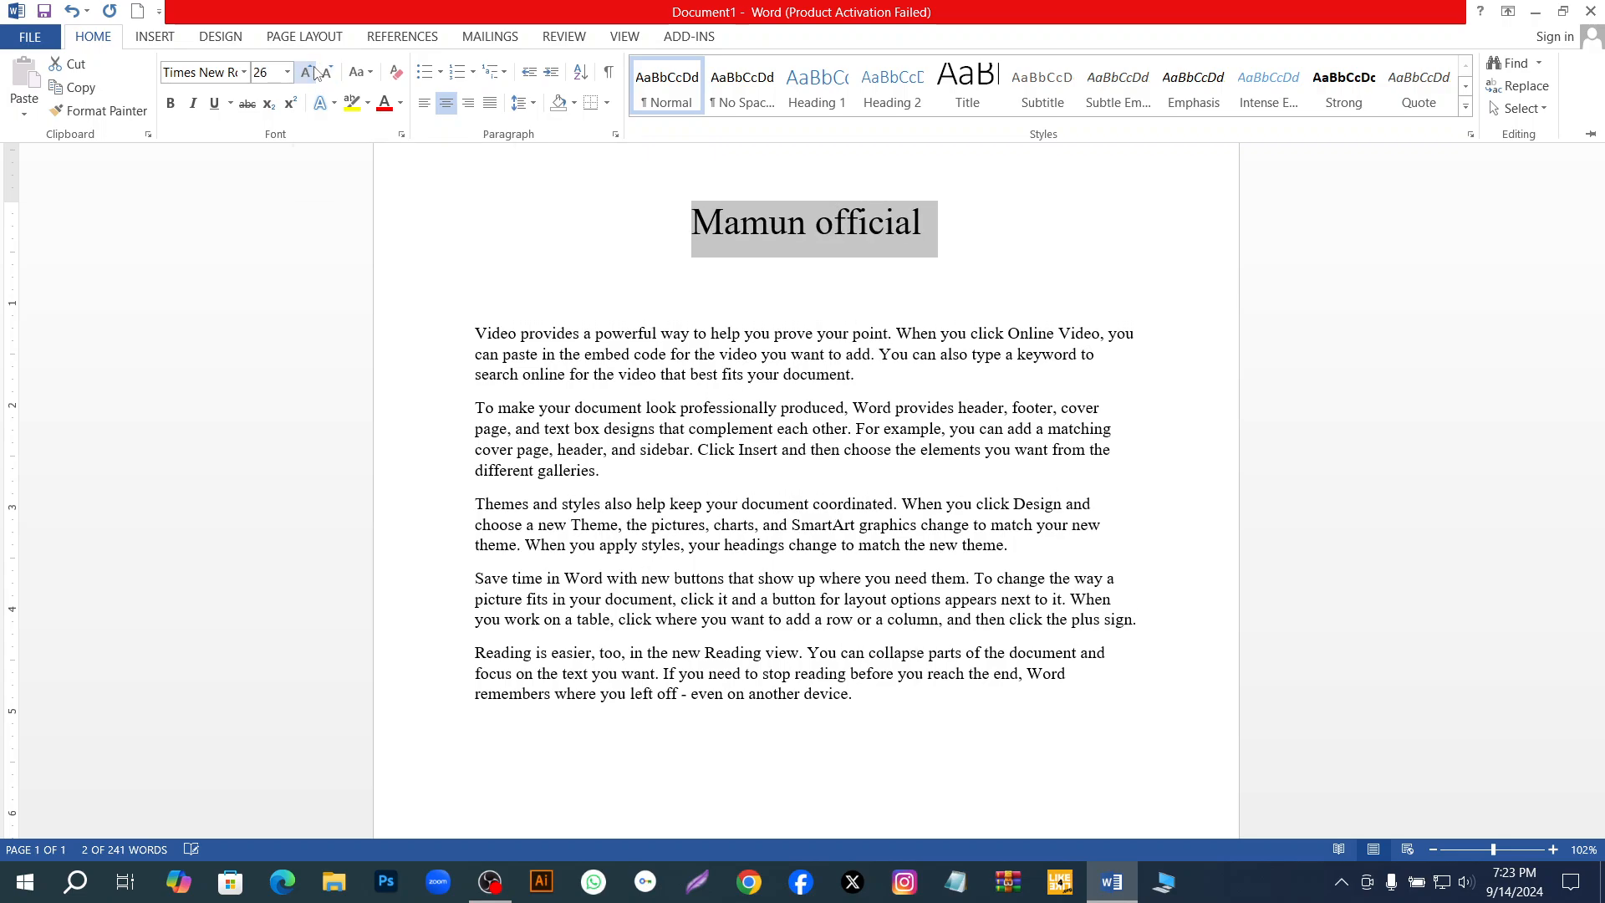
left_click(313, 73)
left_click(313, 72)
left_click(314, 73)
left_click(314, 73)
left_click(314, 73)
left_click(313, 73)
left_click(313, 73)
left_click(314, 72)
left_click(314, 72)
left_click(313, 72)
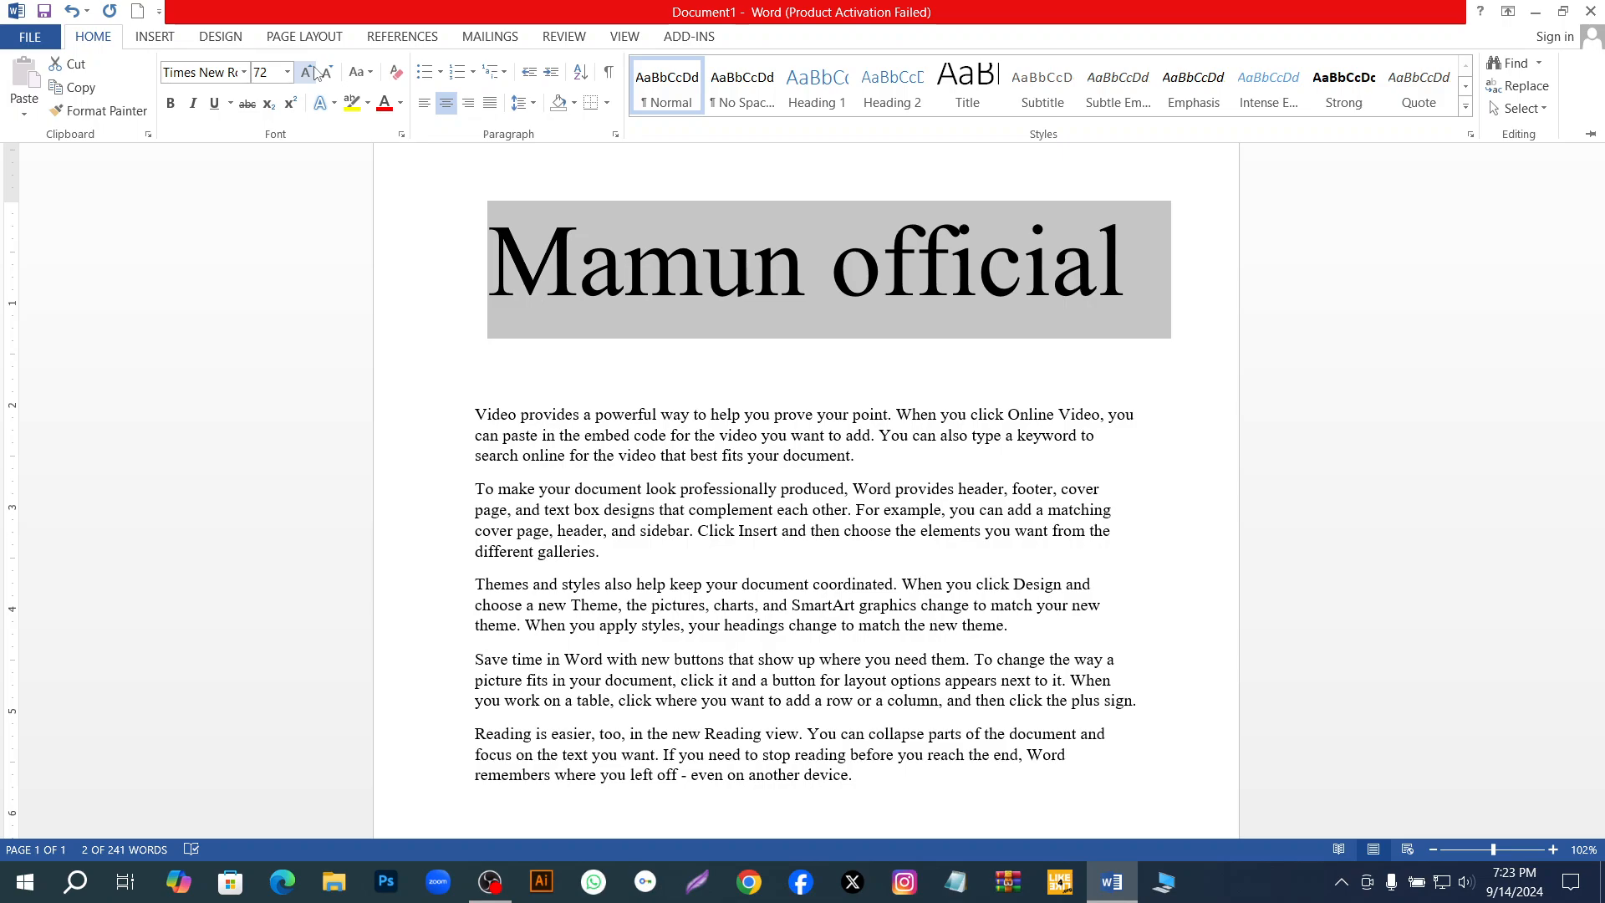
left_click(330, 73)
left_click(330, 72)
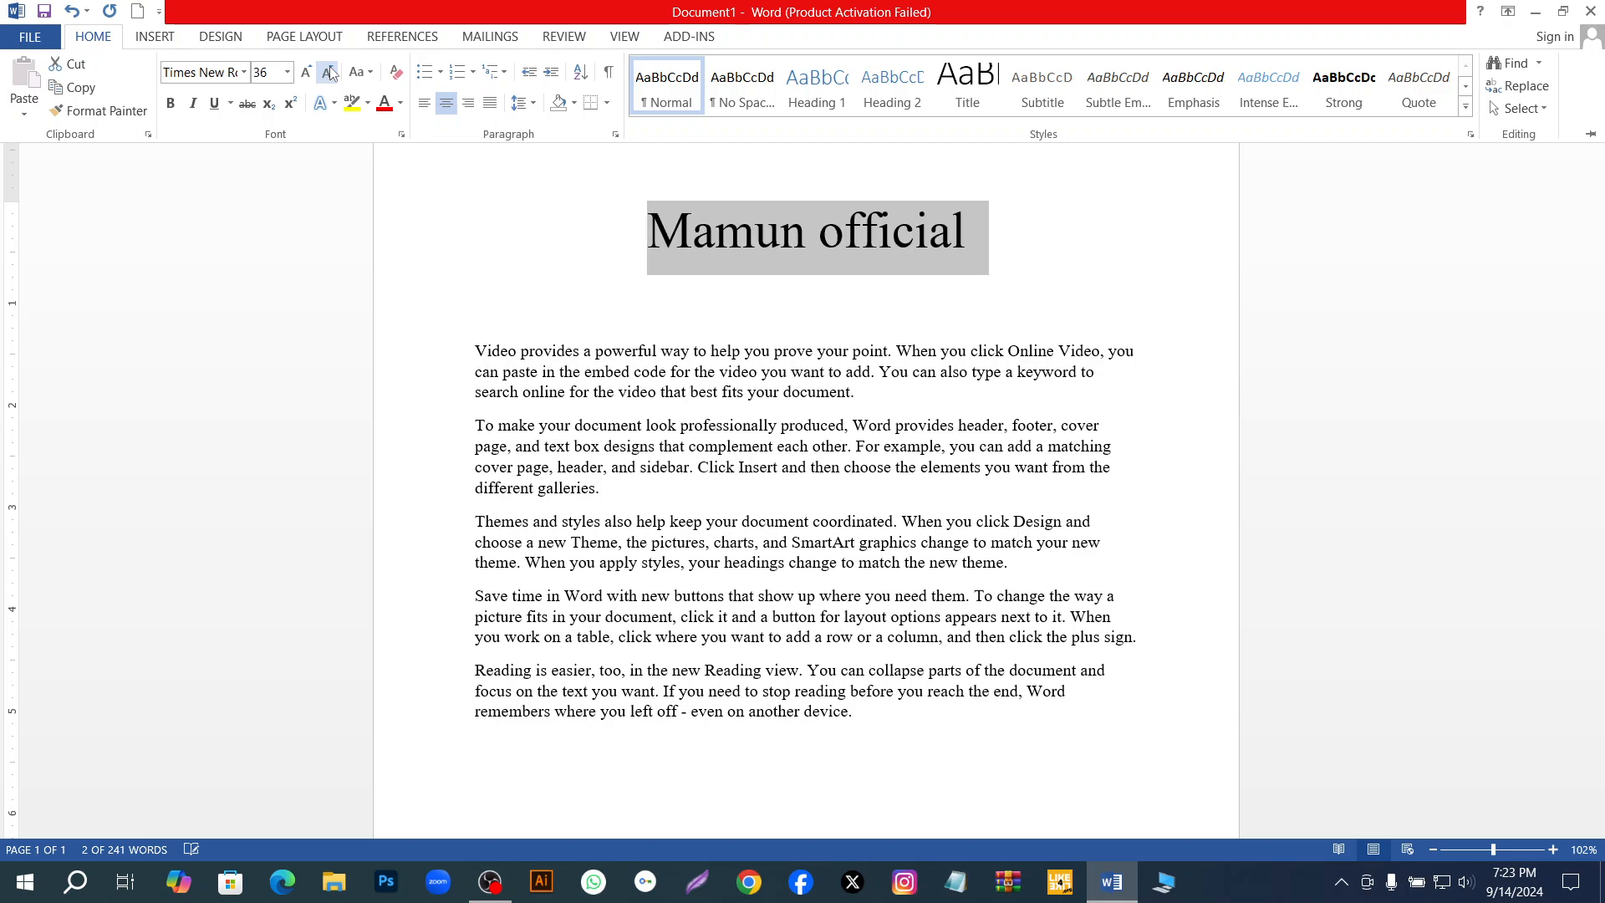
key("ctrl+F1")
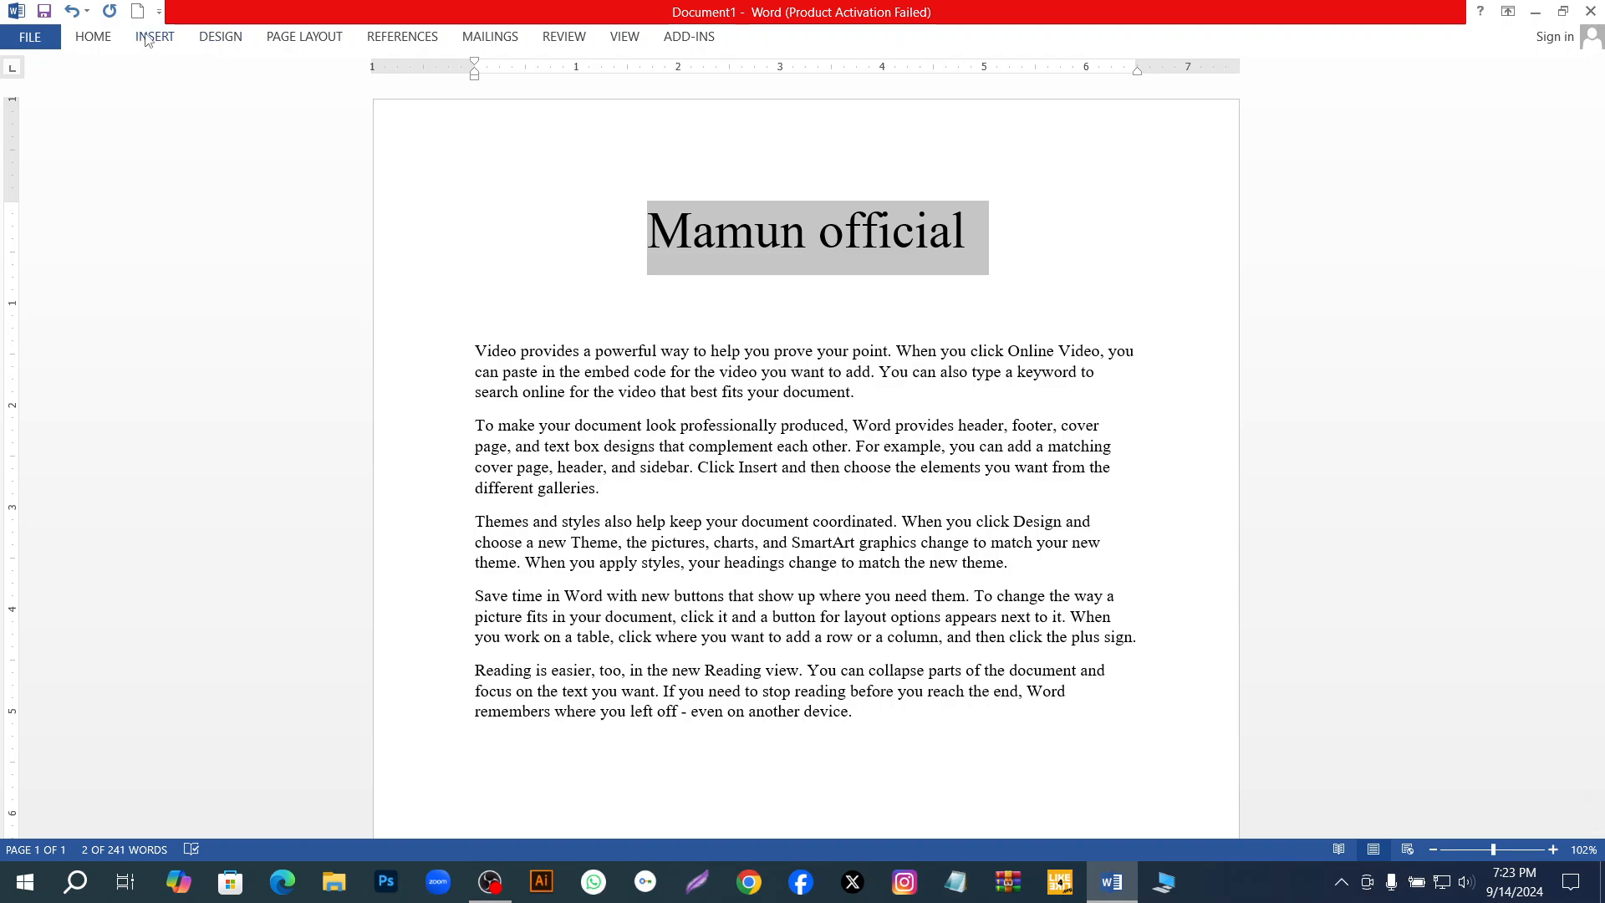
Make the title bold, italic and underlined.
left_click(95, 36)
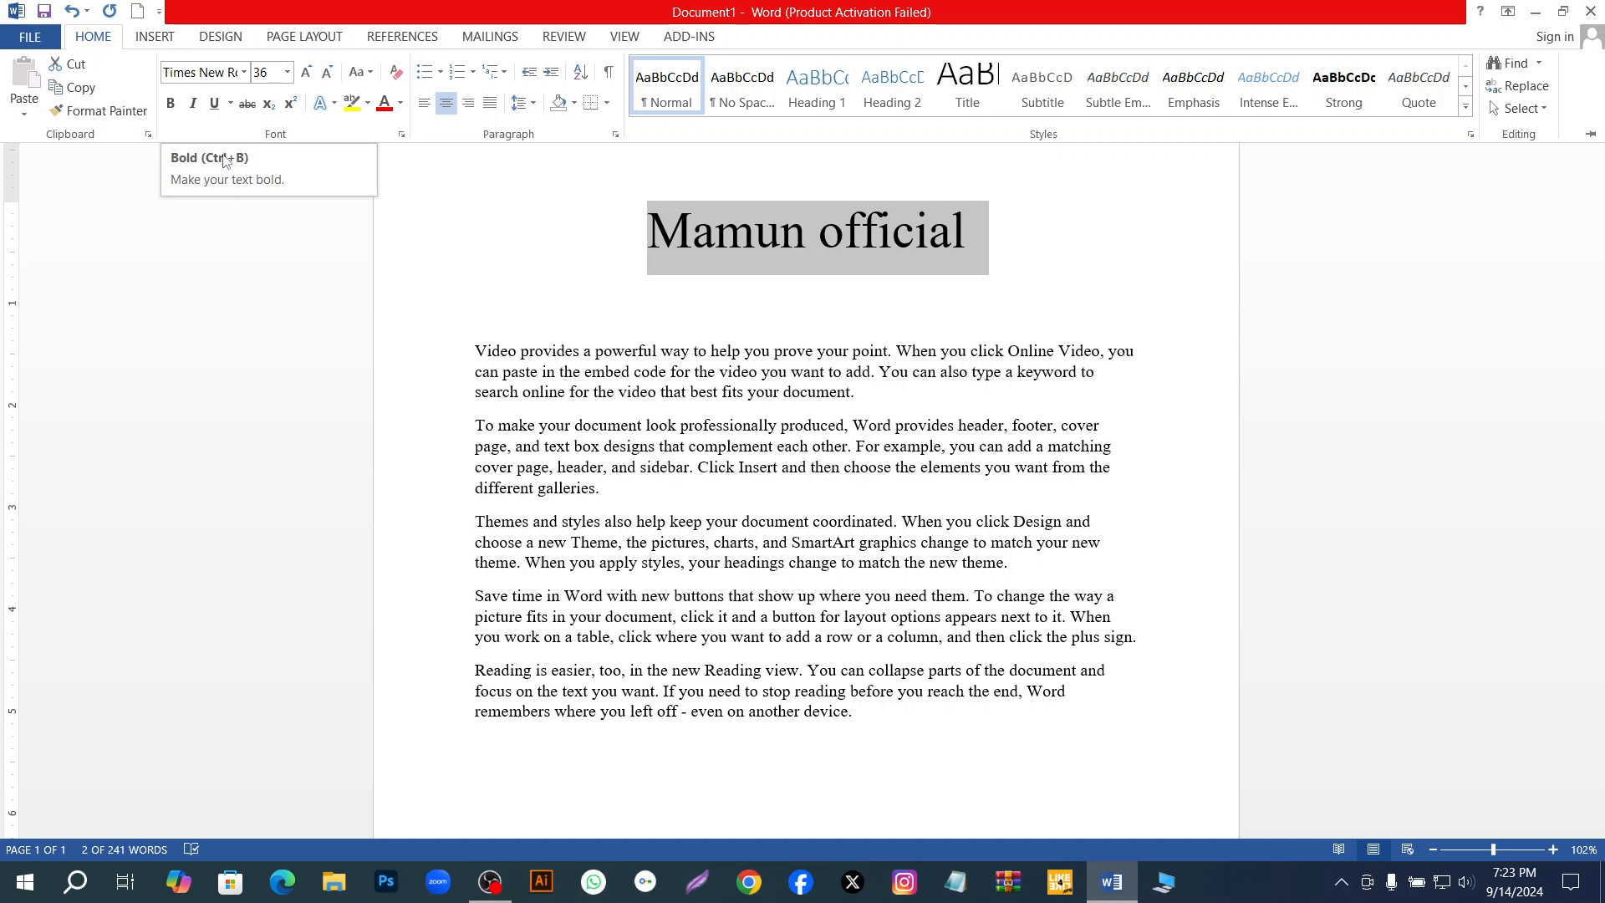
left_click(171, 104)
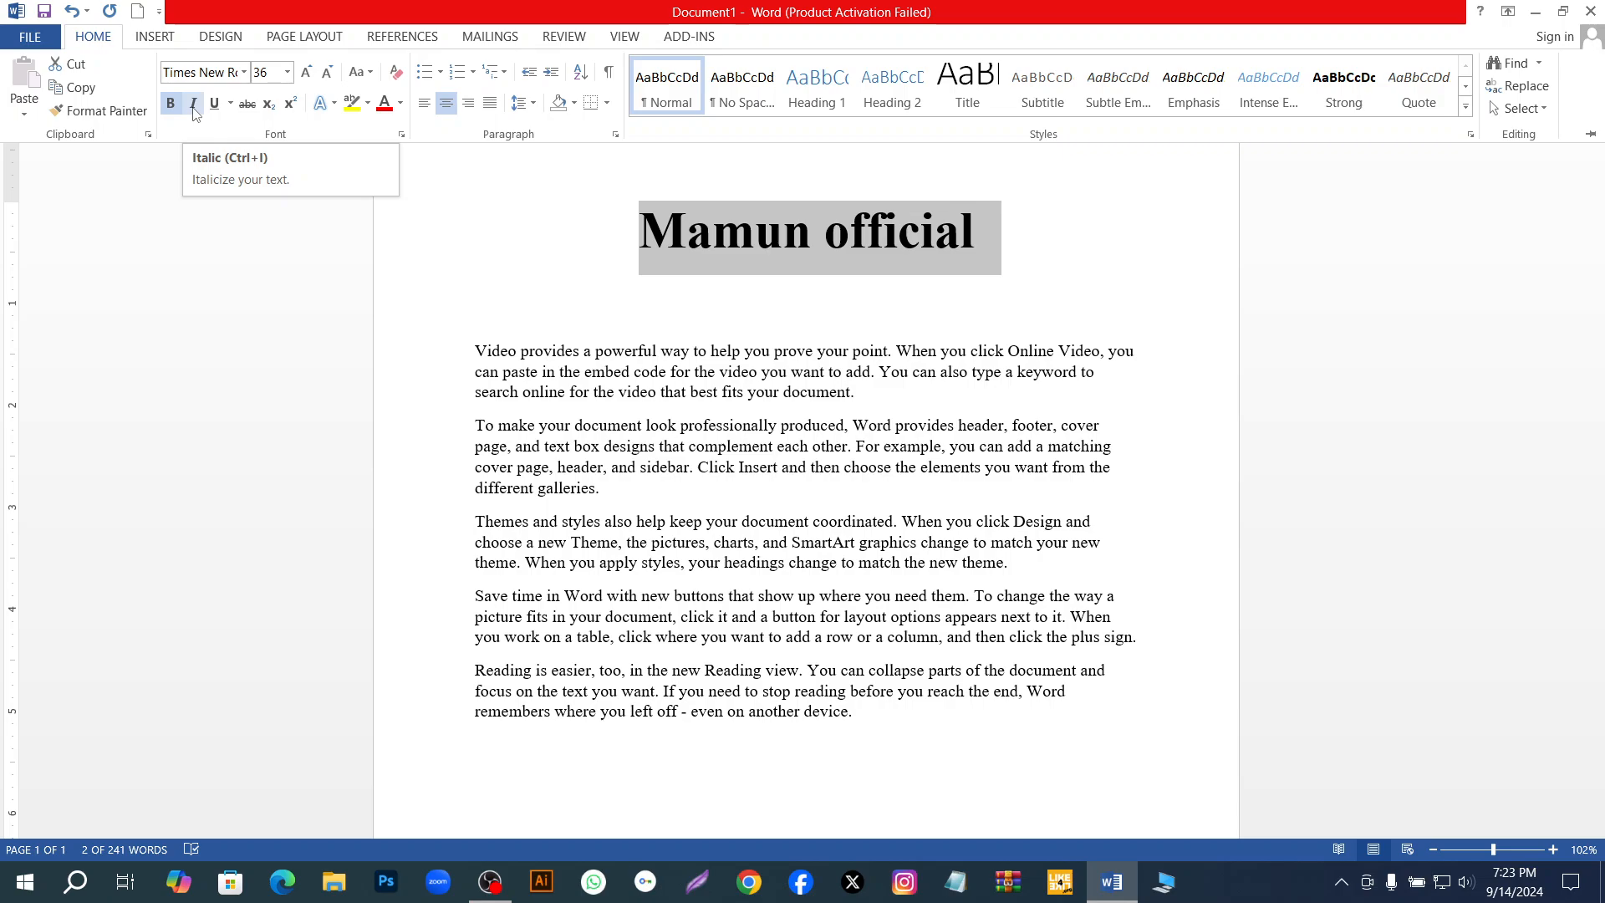
left_click(194, 104)
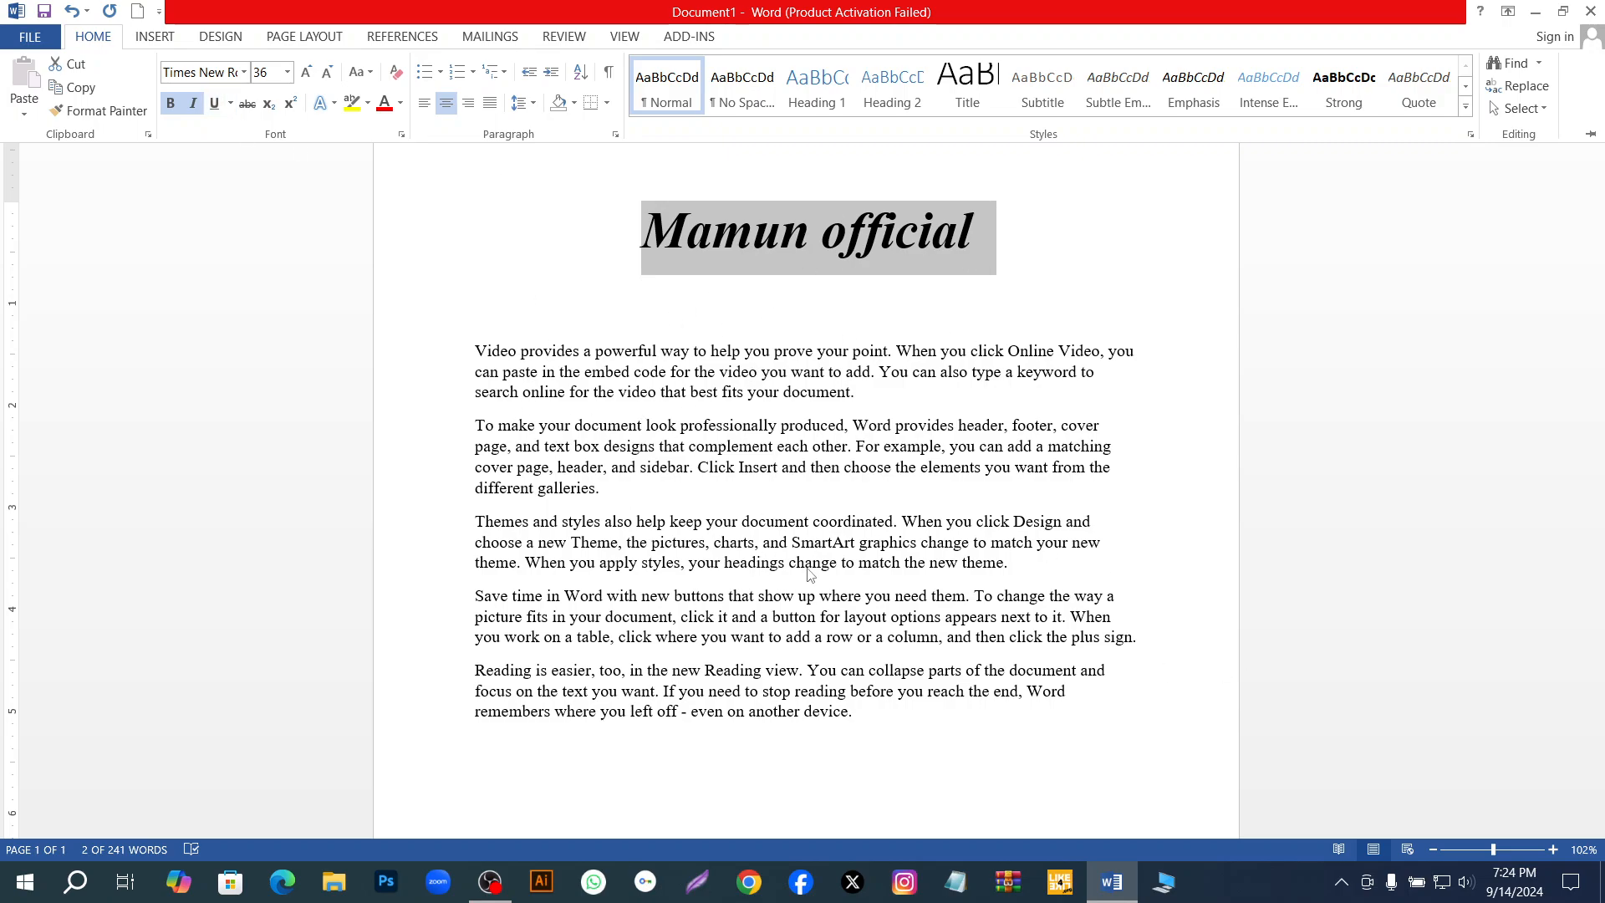
left_click(216, 112)
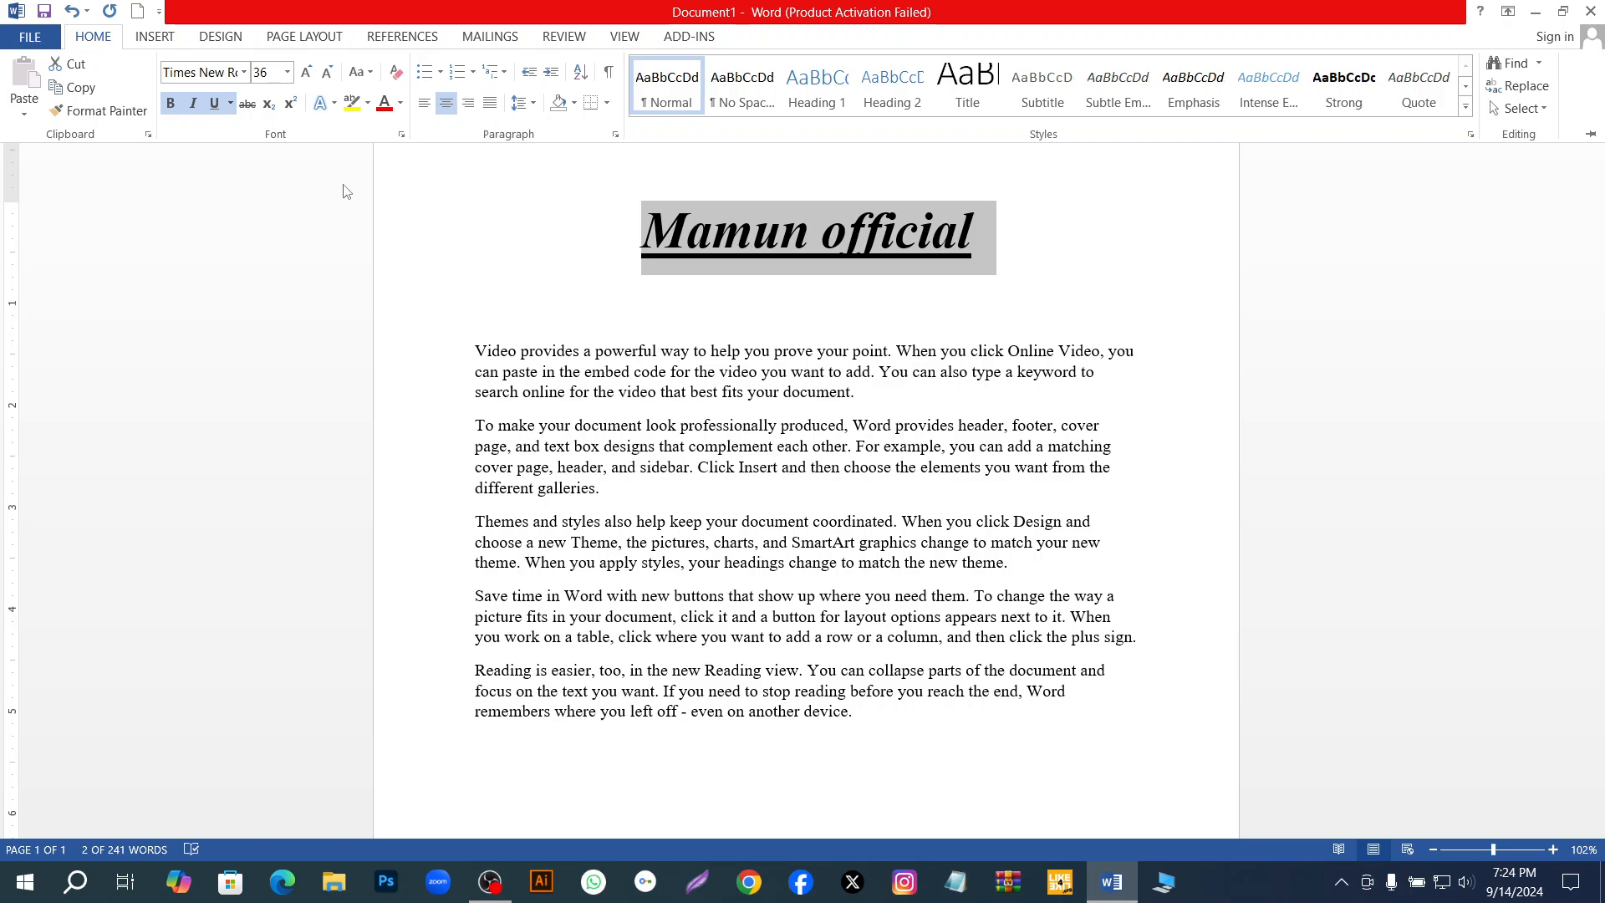
Try strikethrough on the title and remove it again.
left_click(246, 106)
left_click(246, 106)
left_click(246, 106)
left_click(246, 106)
Preview different underline styles on the title, turning its underline off and restoring a plain single underline.
left_click(227, 104)
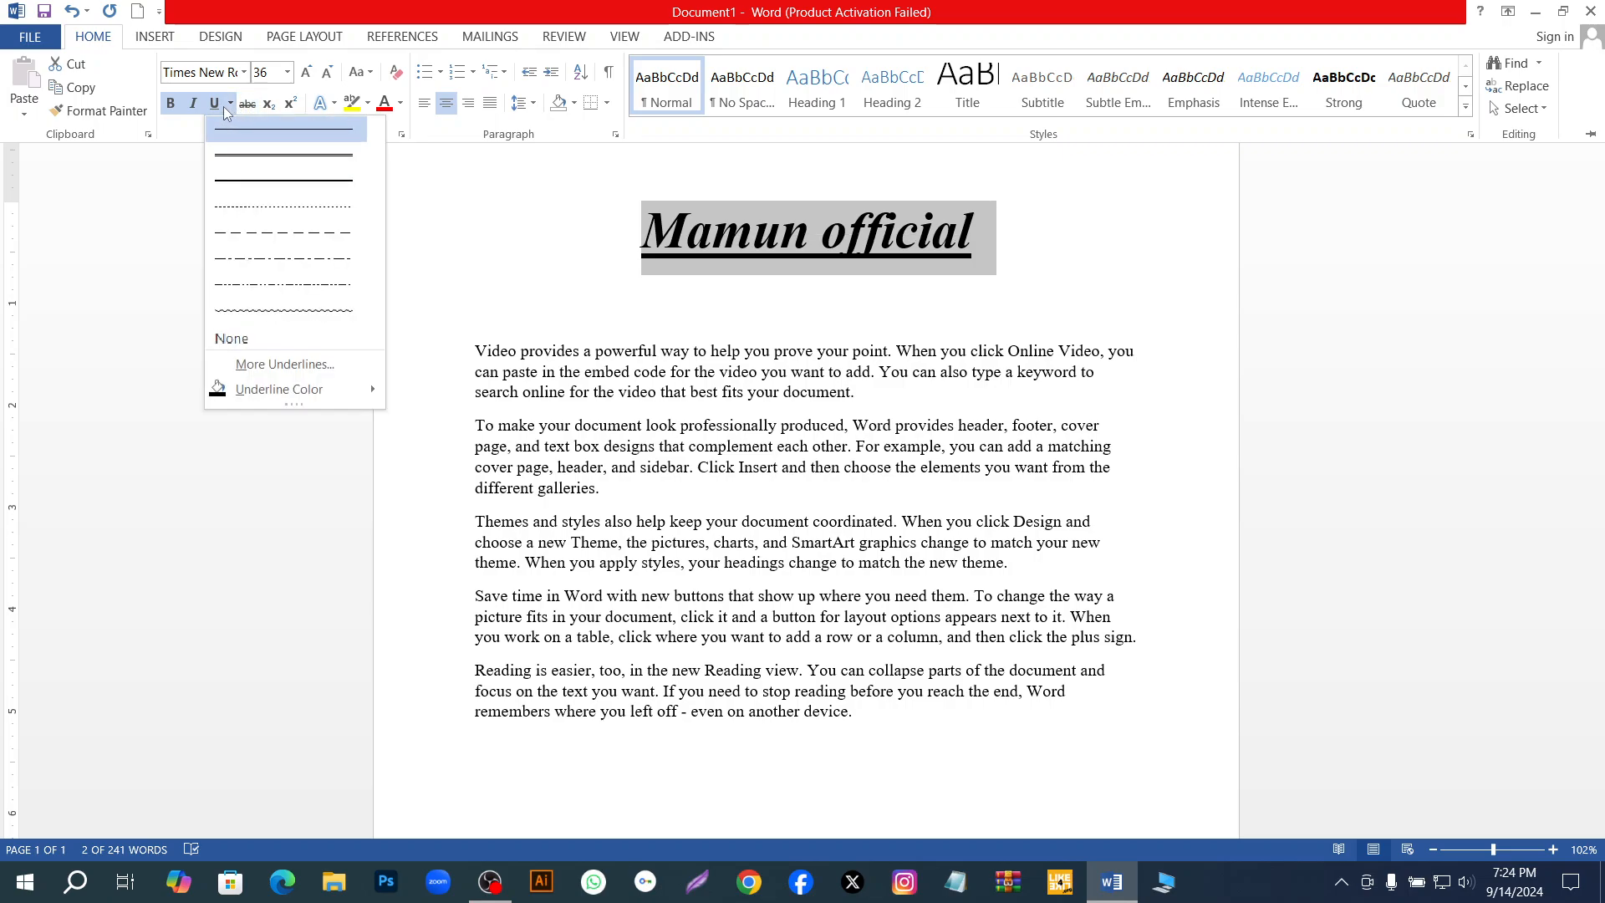
left_click(210, 104)
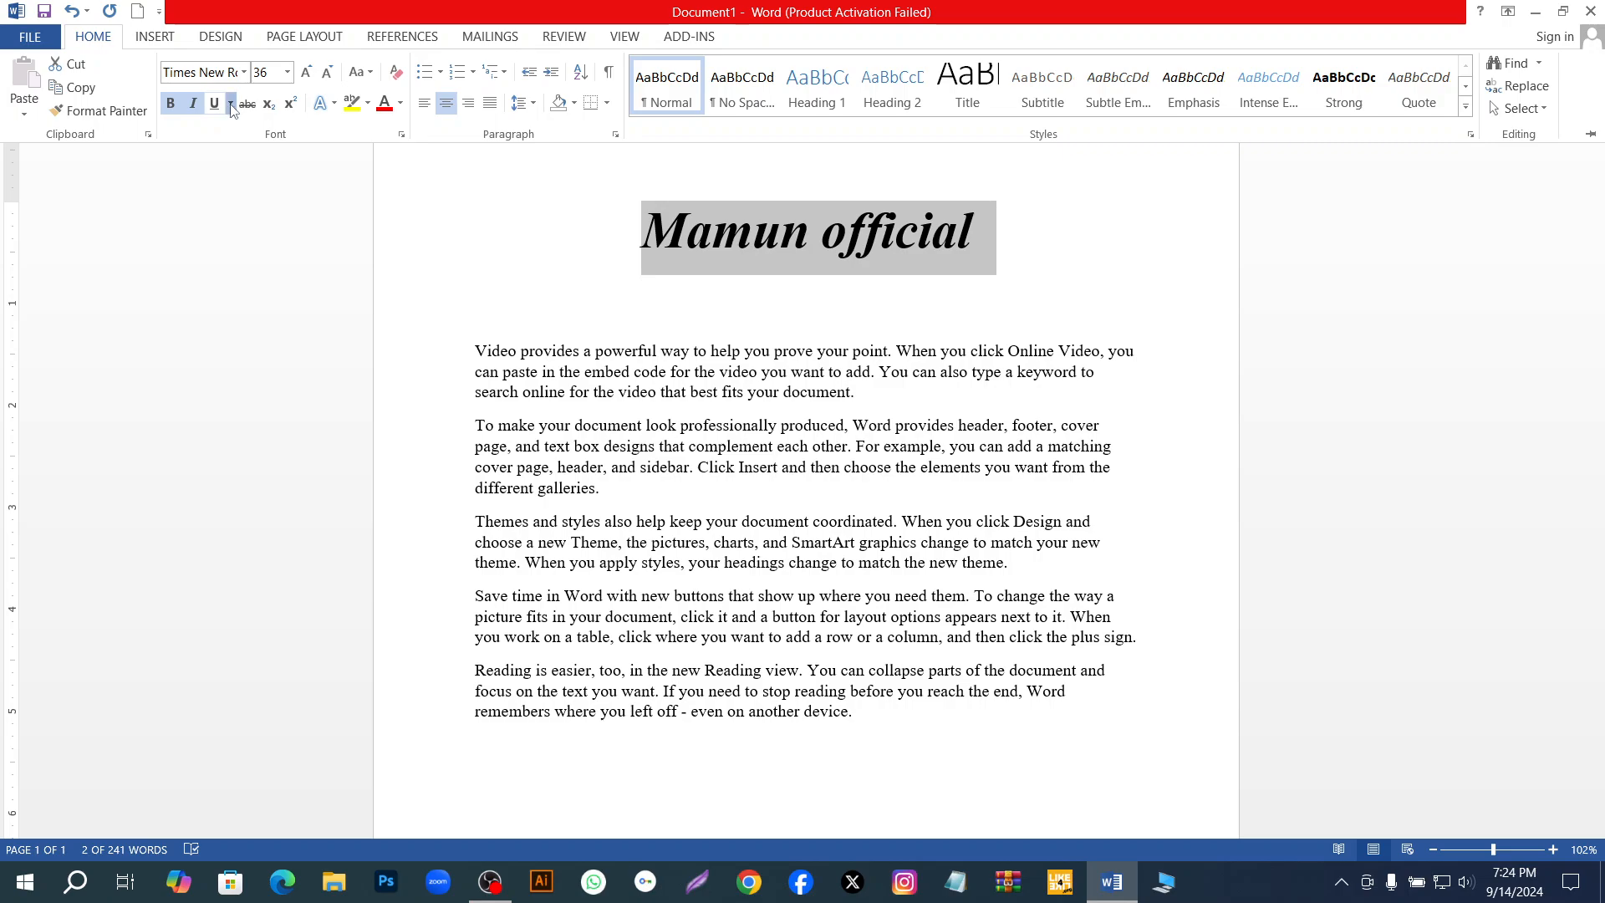
left_click(232, 105)
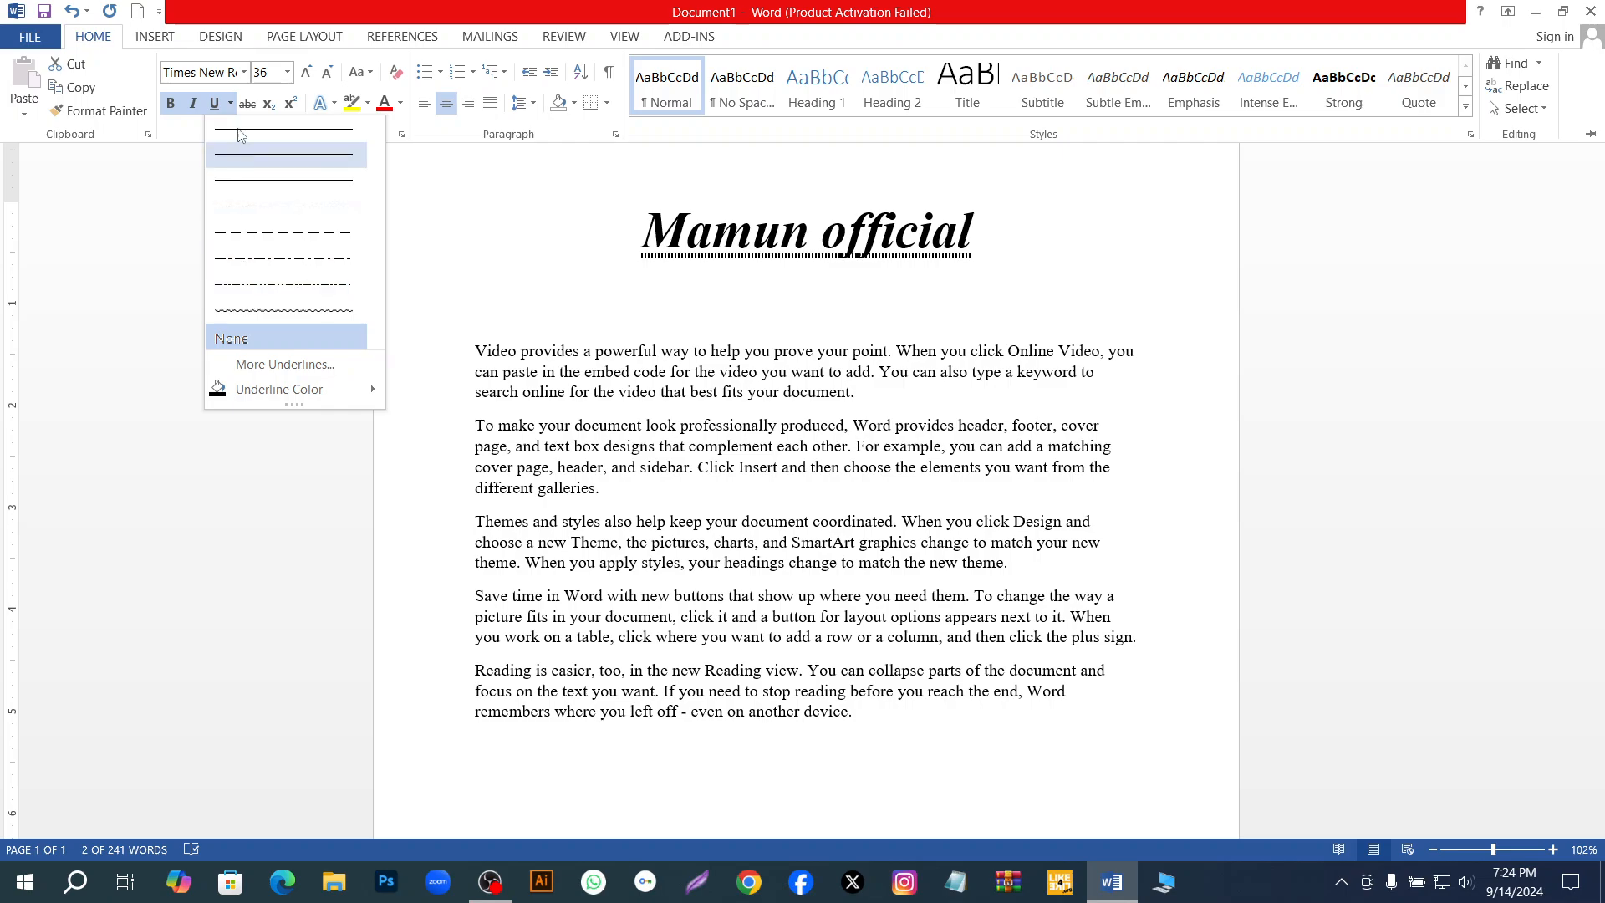
left_click(231, 106)
left_click(231, 106)
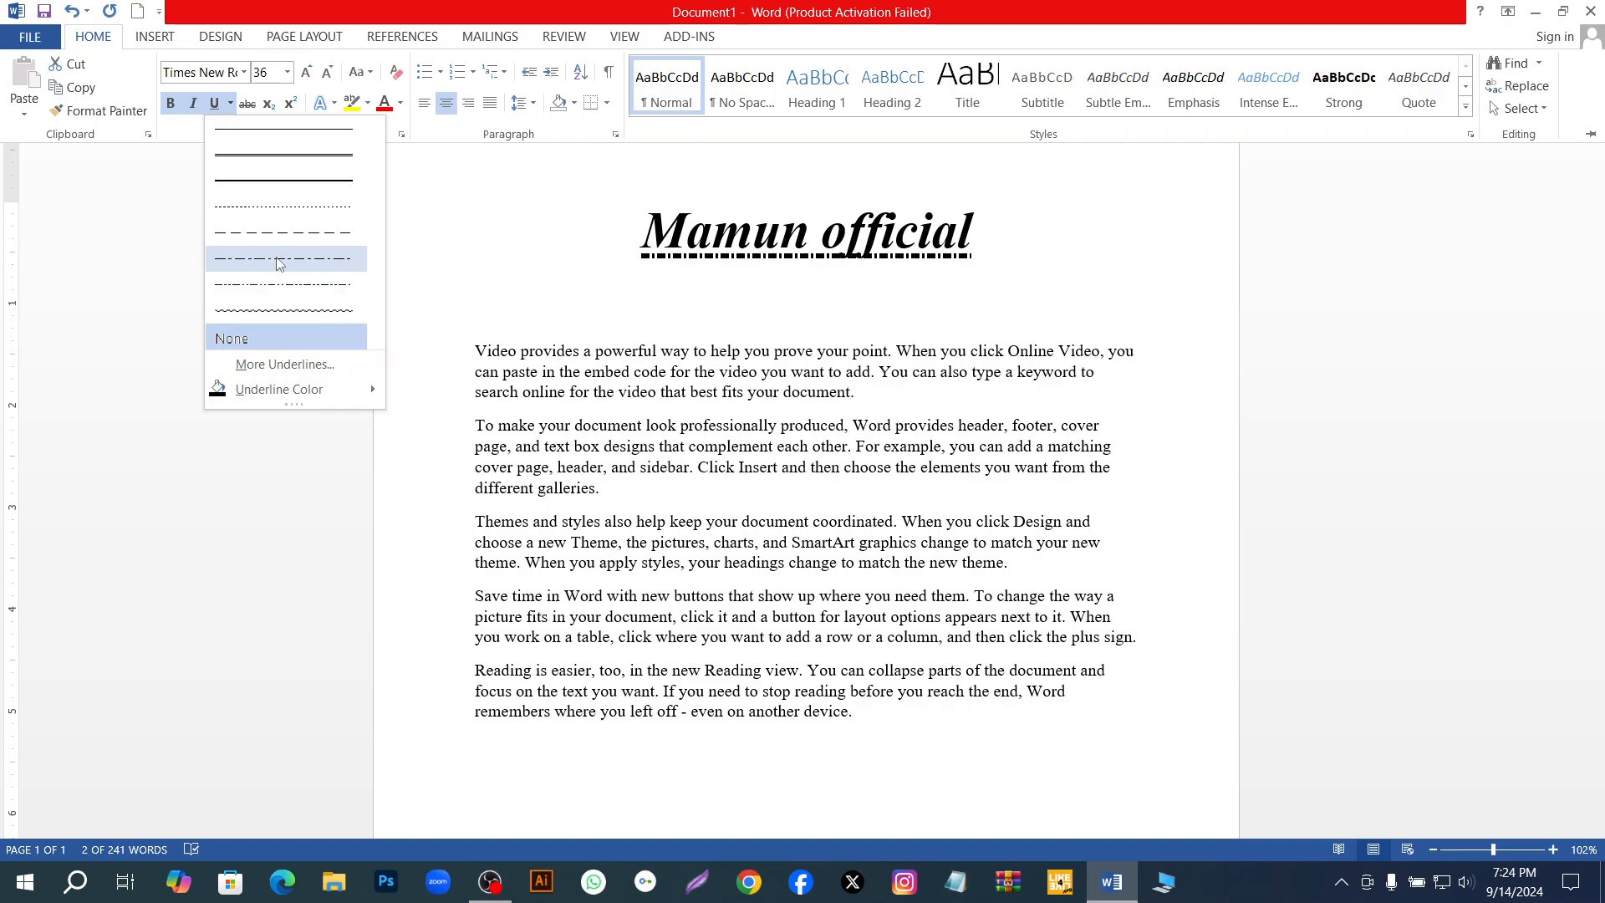
left_click(257, 145)
left_click(211, 106)
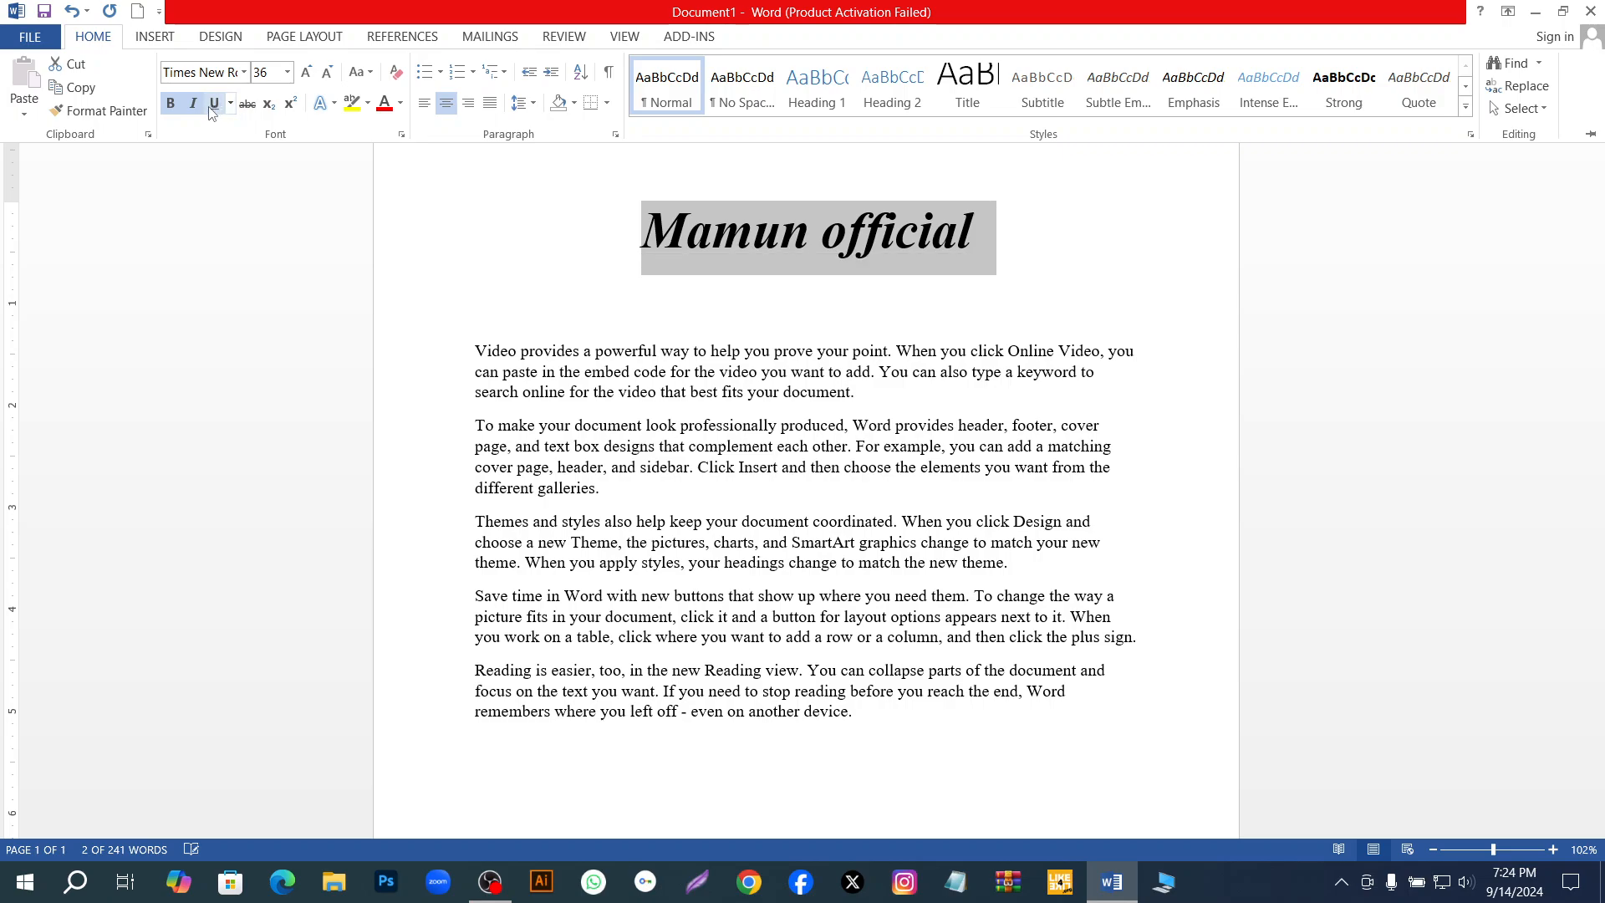
left_click(214, 103)
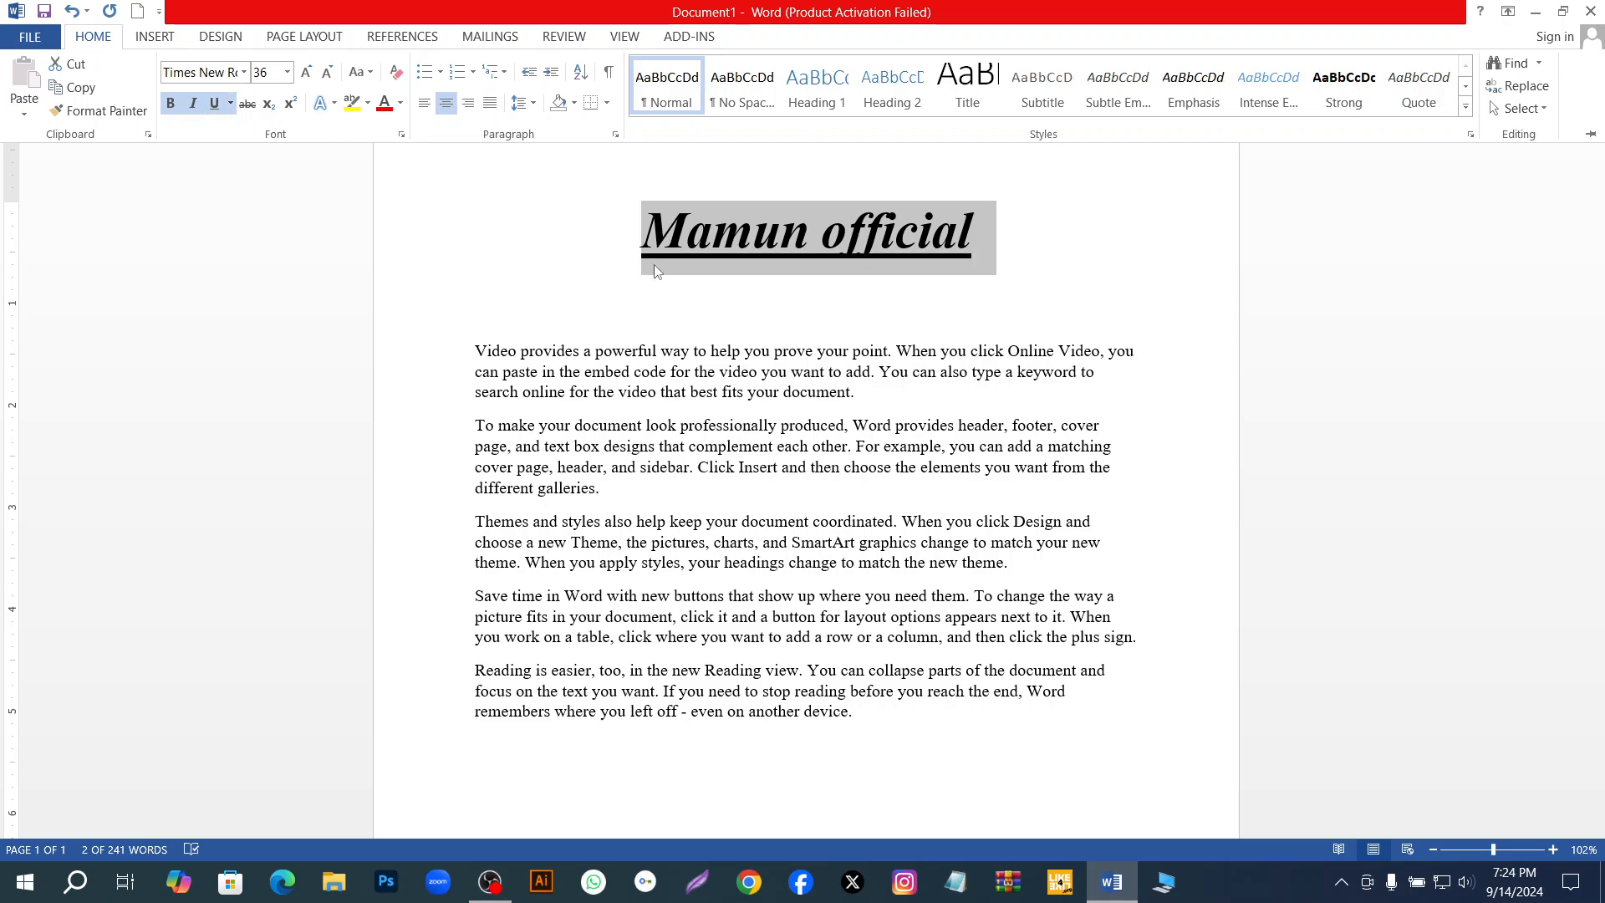
key("ctrl+F1")
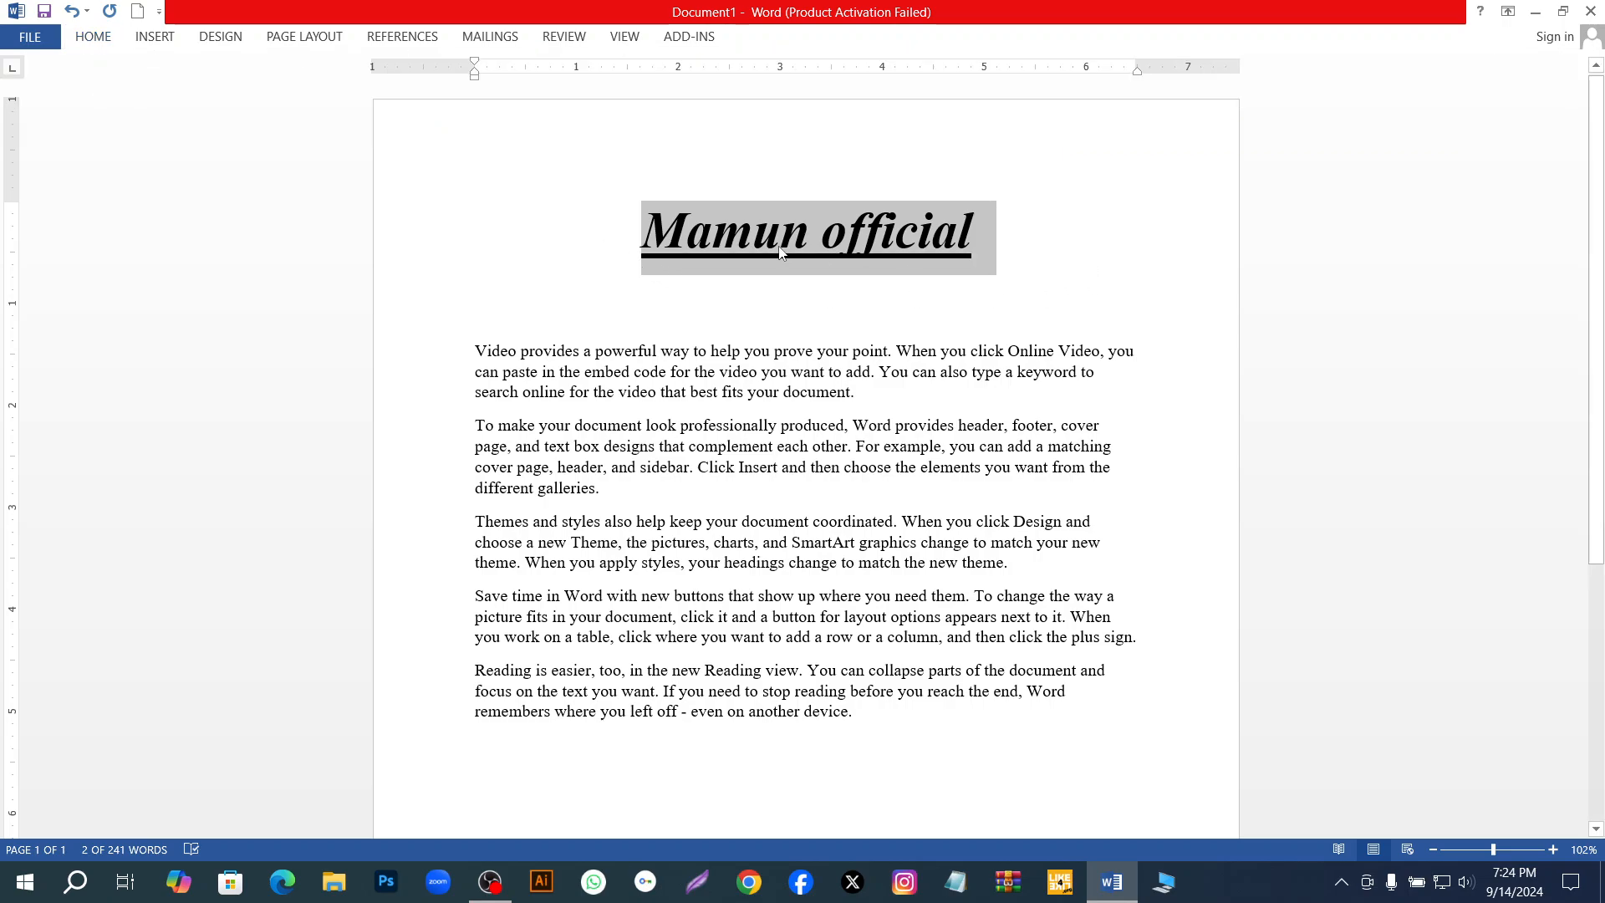
Remove the underline and italic formatting from the title, and switch bold off and back on.
left_click(94, 37)
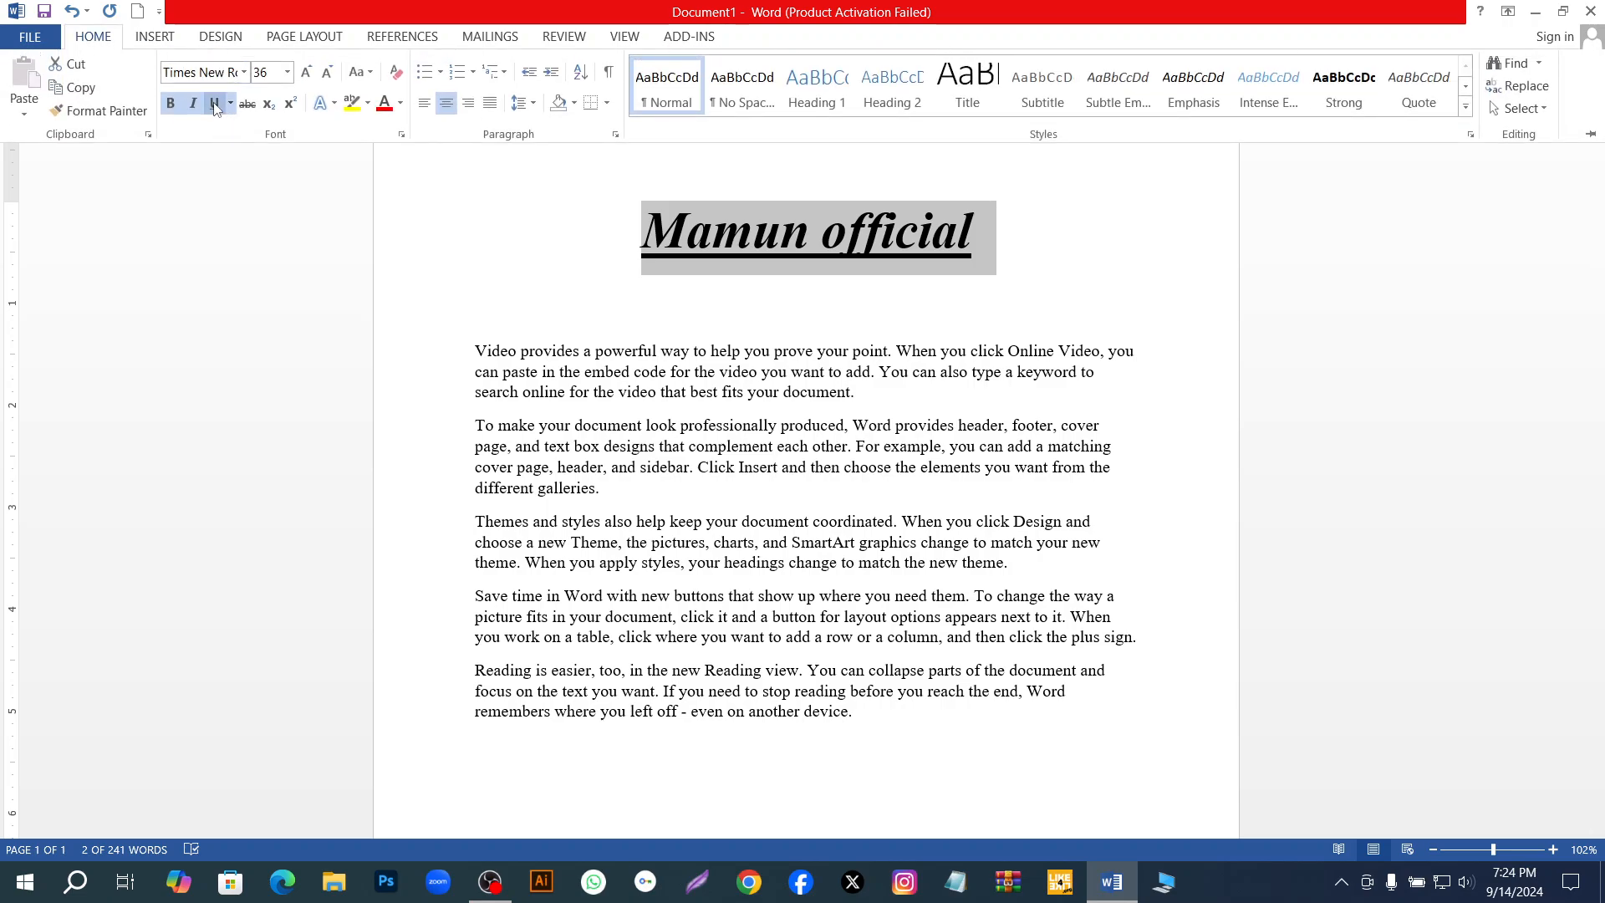
left_click(215, 105)
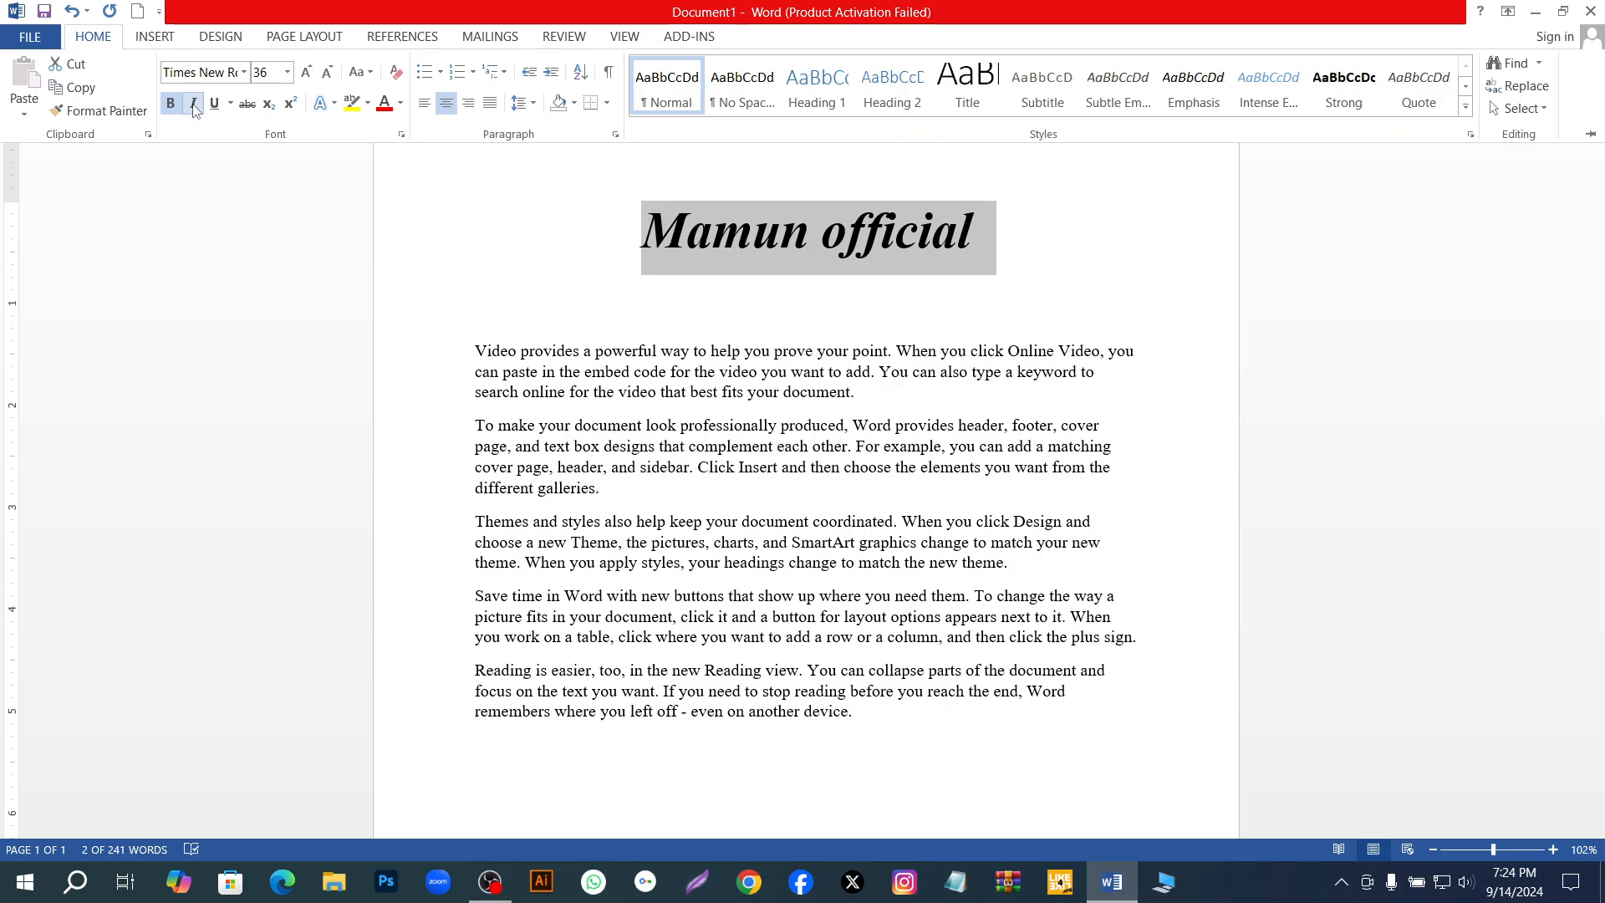
left_click(193, 104)
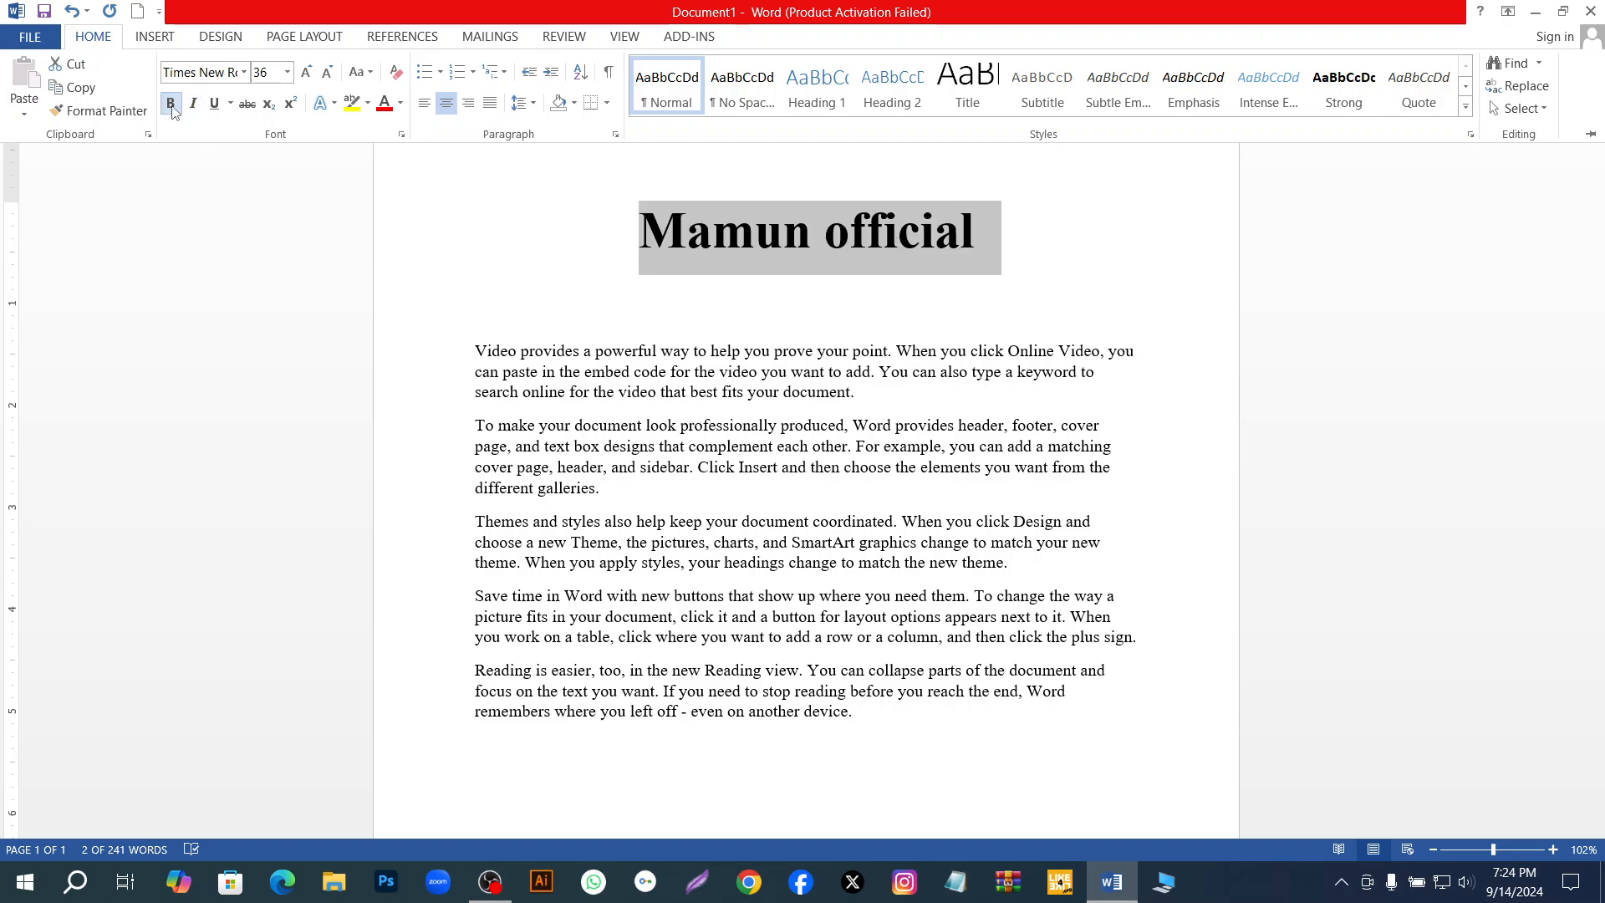
left_click(171, 107)
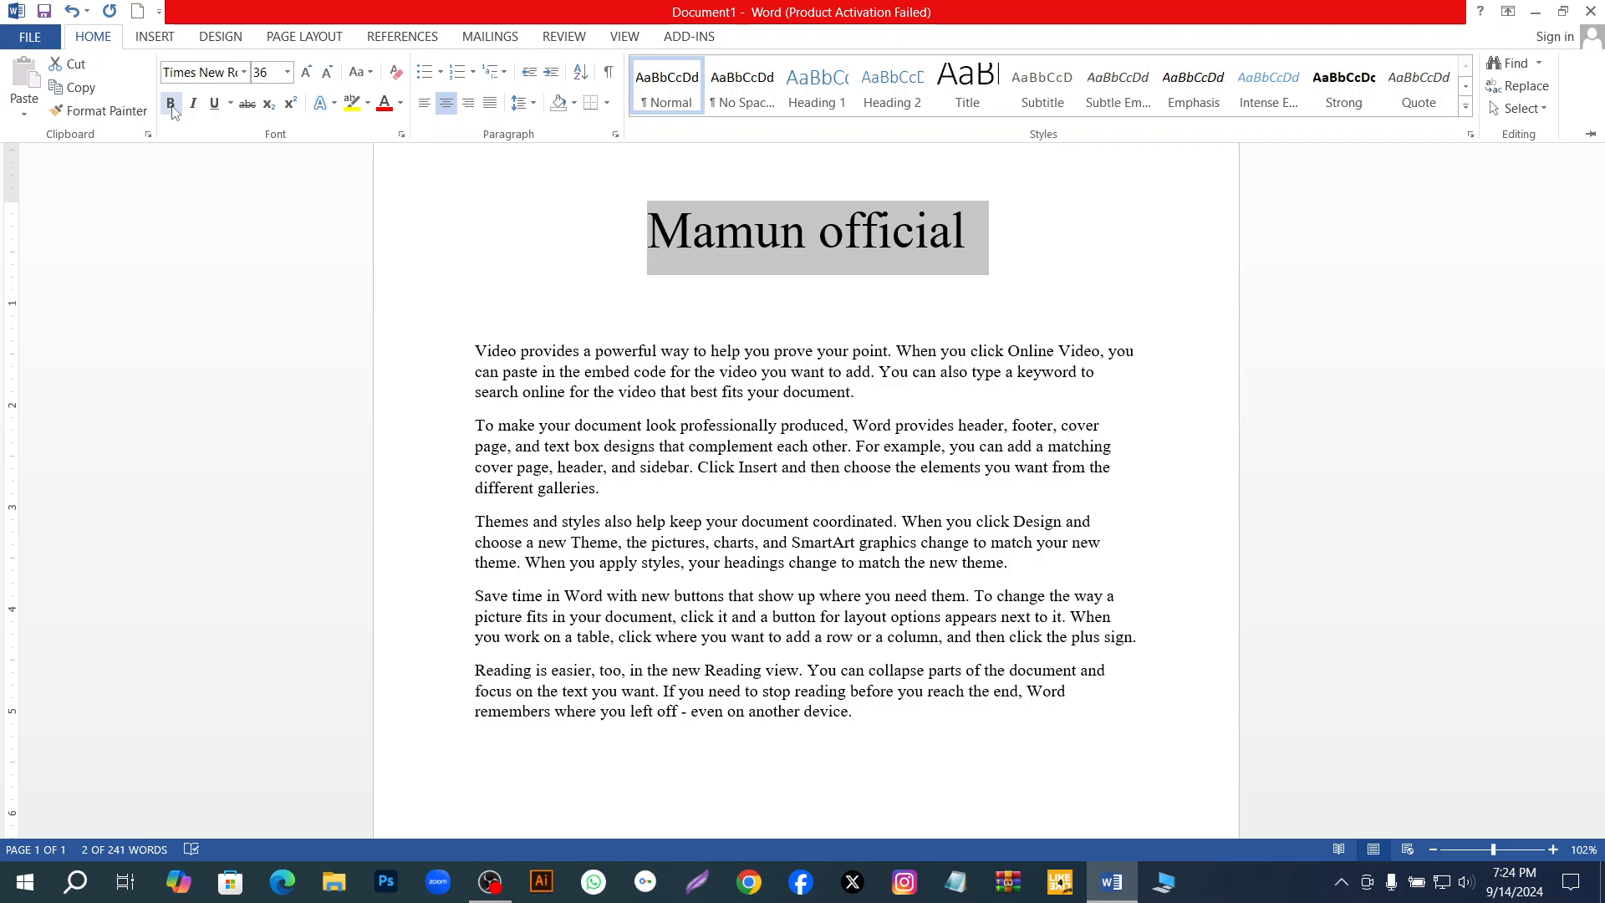
left_click(171, 107)
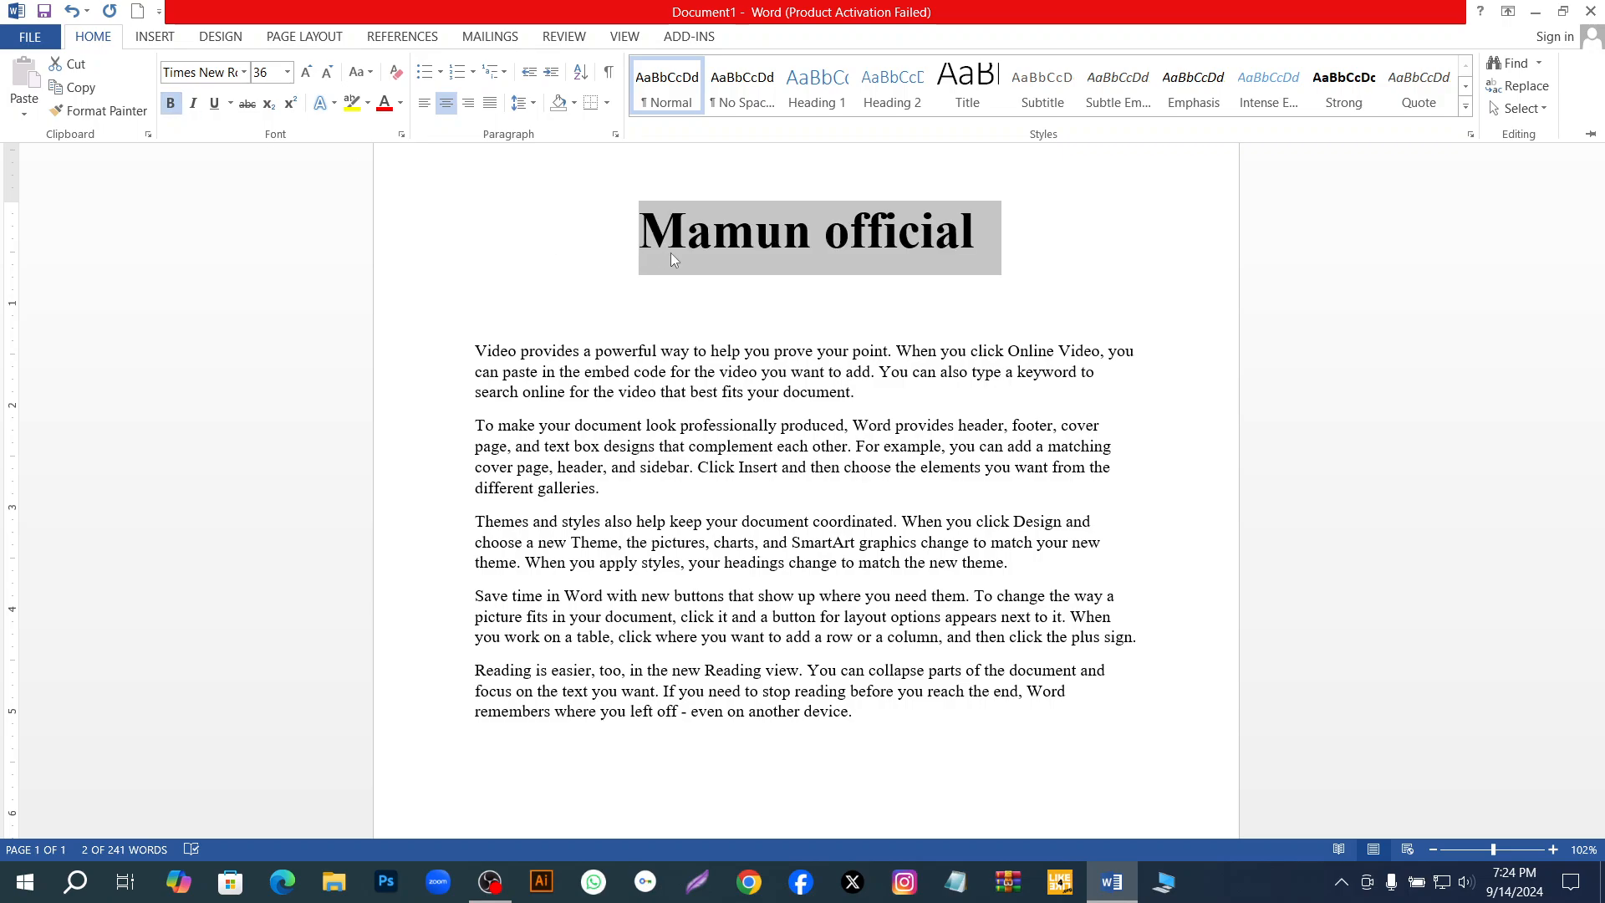
key("ctrl+F1")
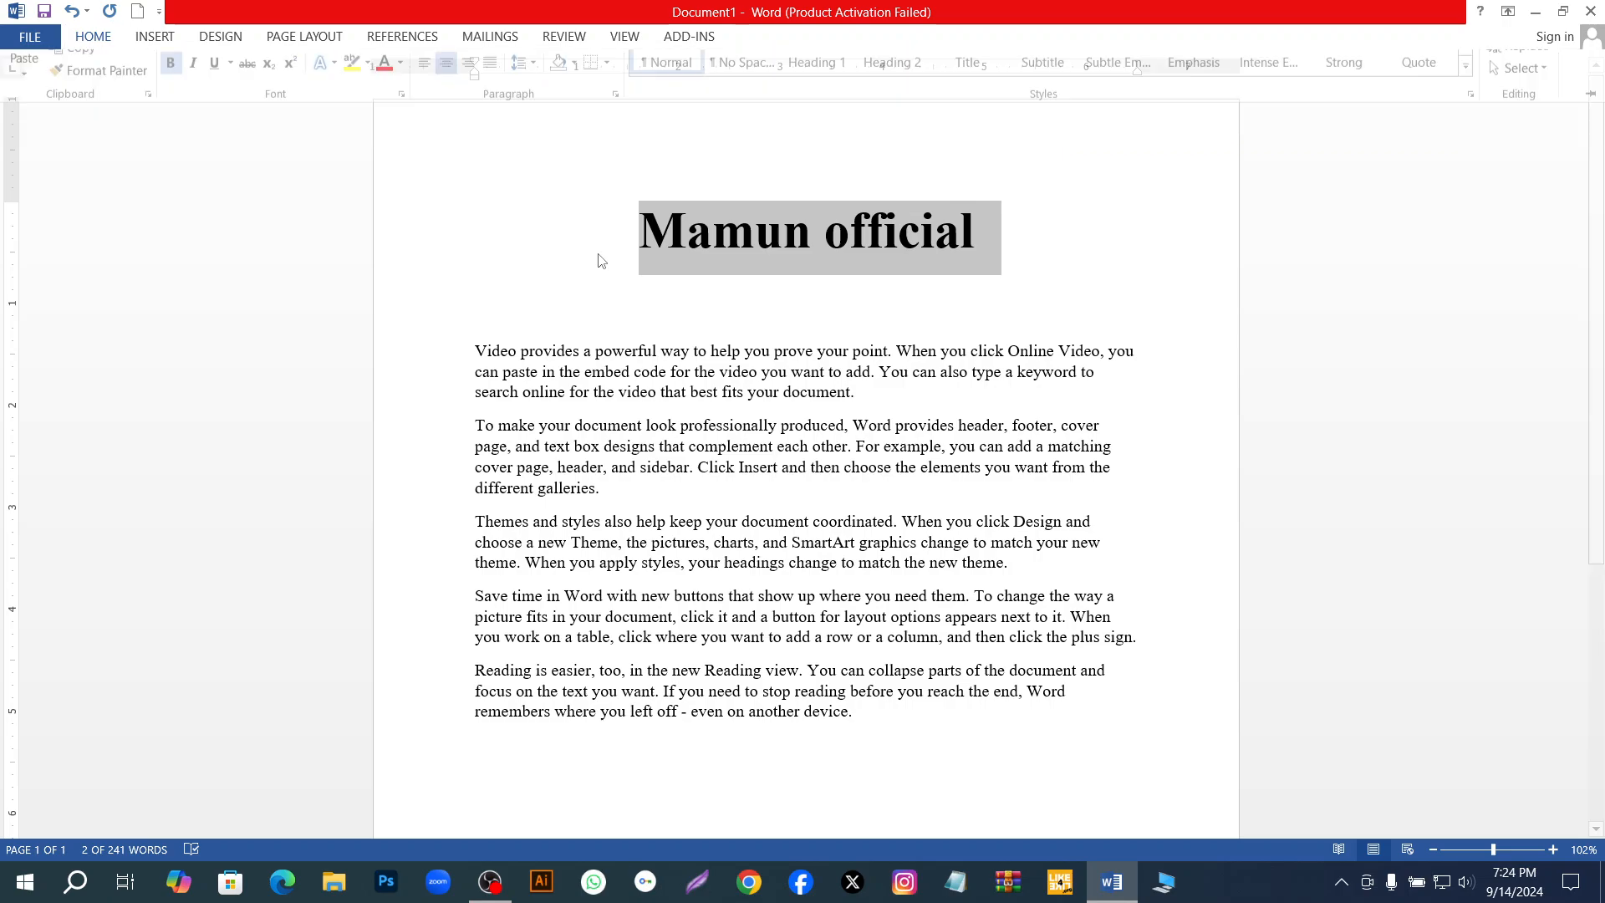
Highlight the title text in yellow.
left_click(94, 40)
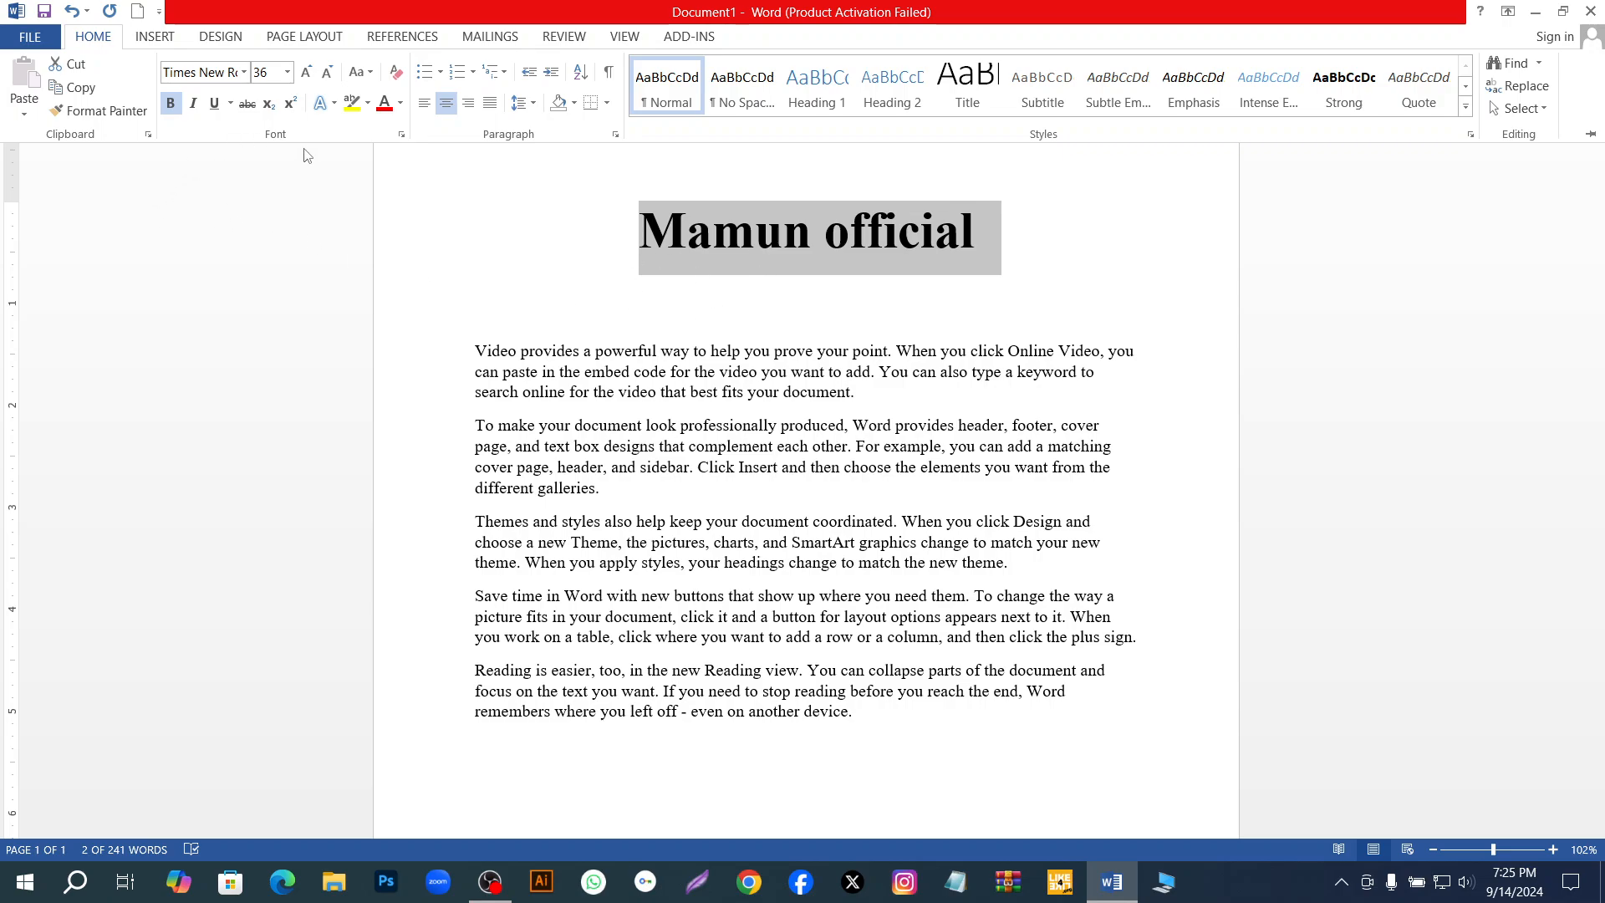
left_click(352, 105)
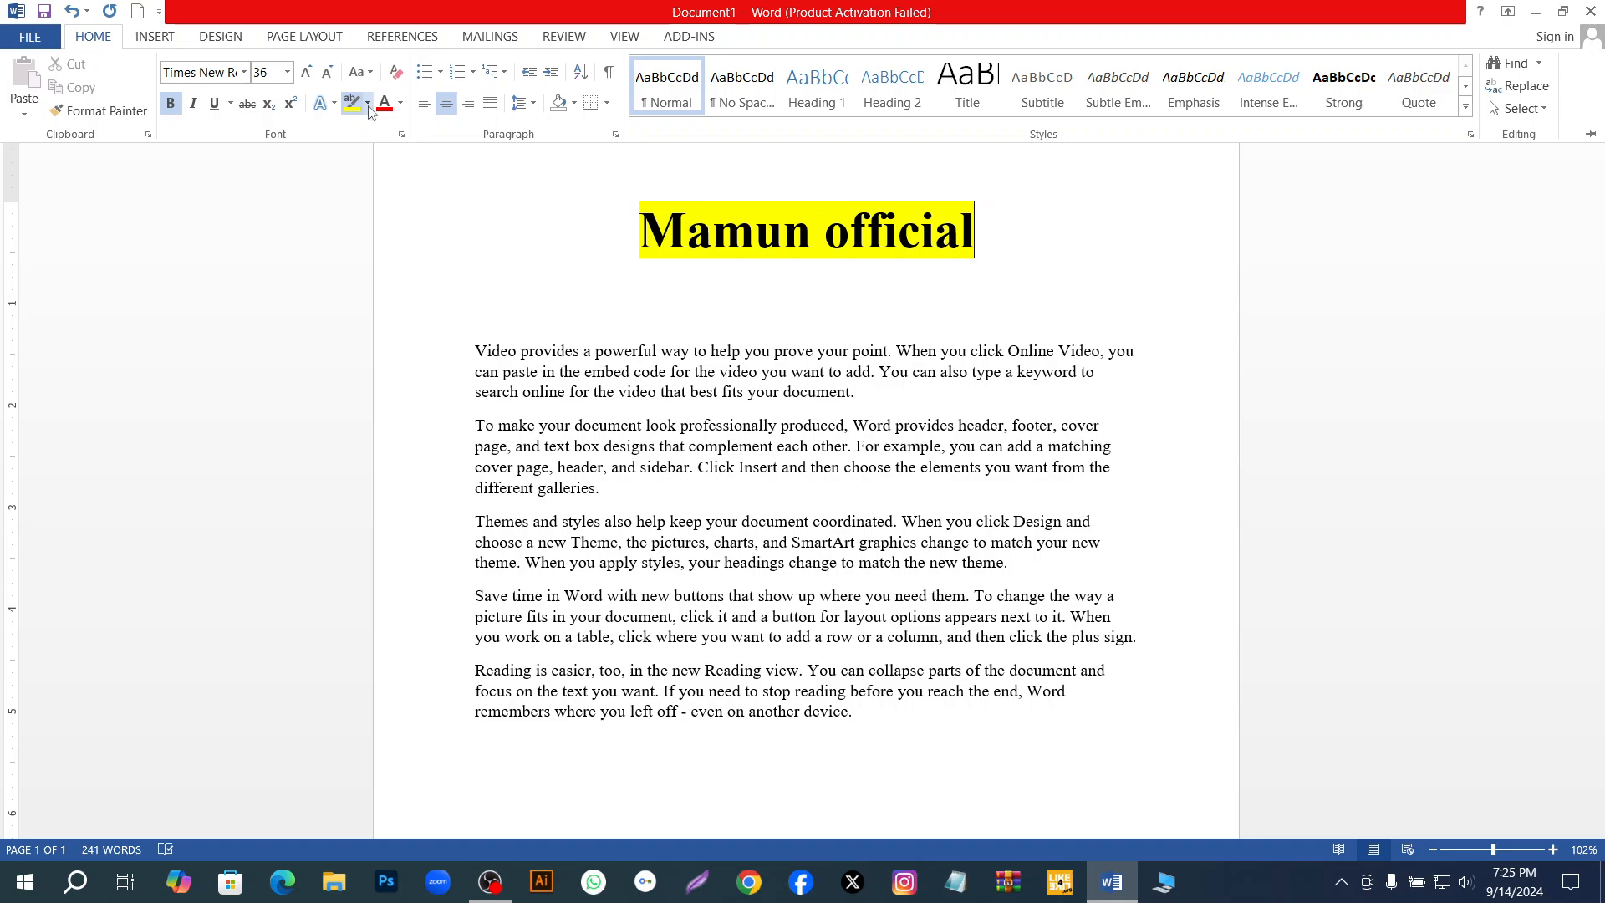
Try dark blue and blue as the text highlight colour for the title.
left_click(369, 105)
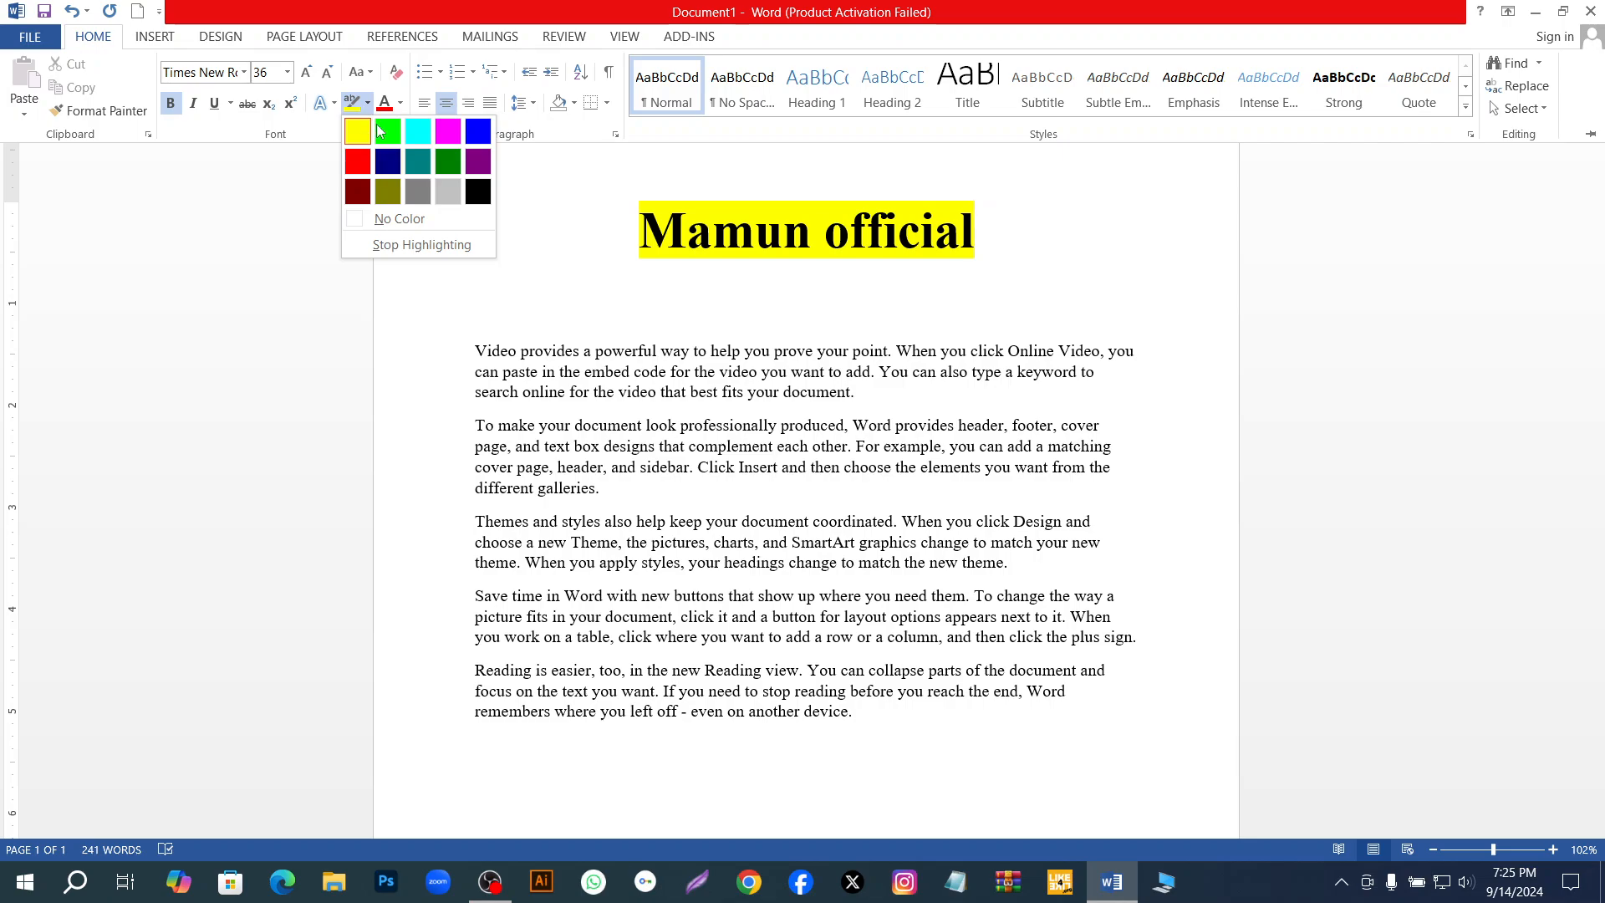
left_click(389, 161)
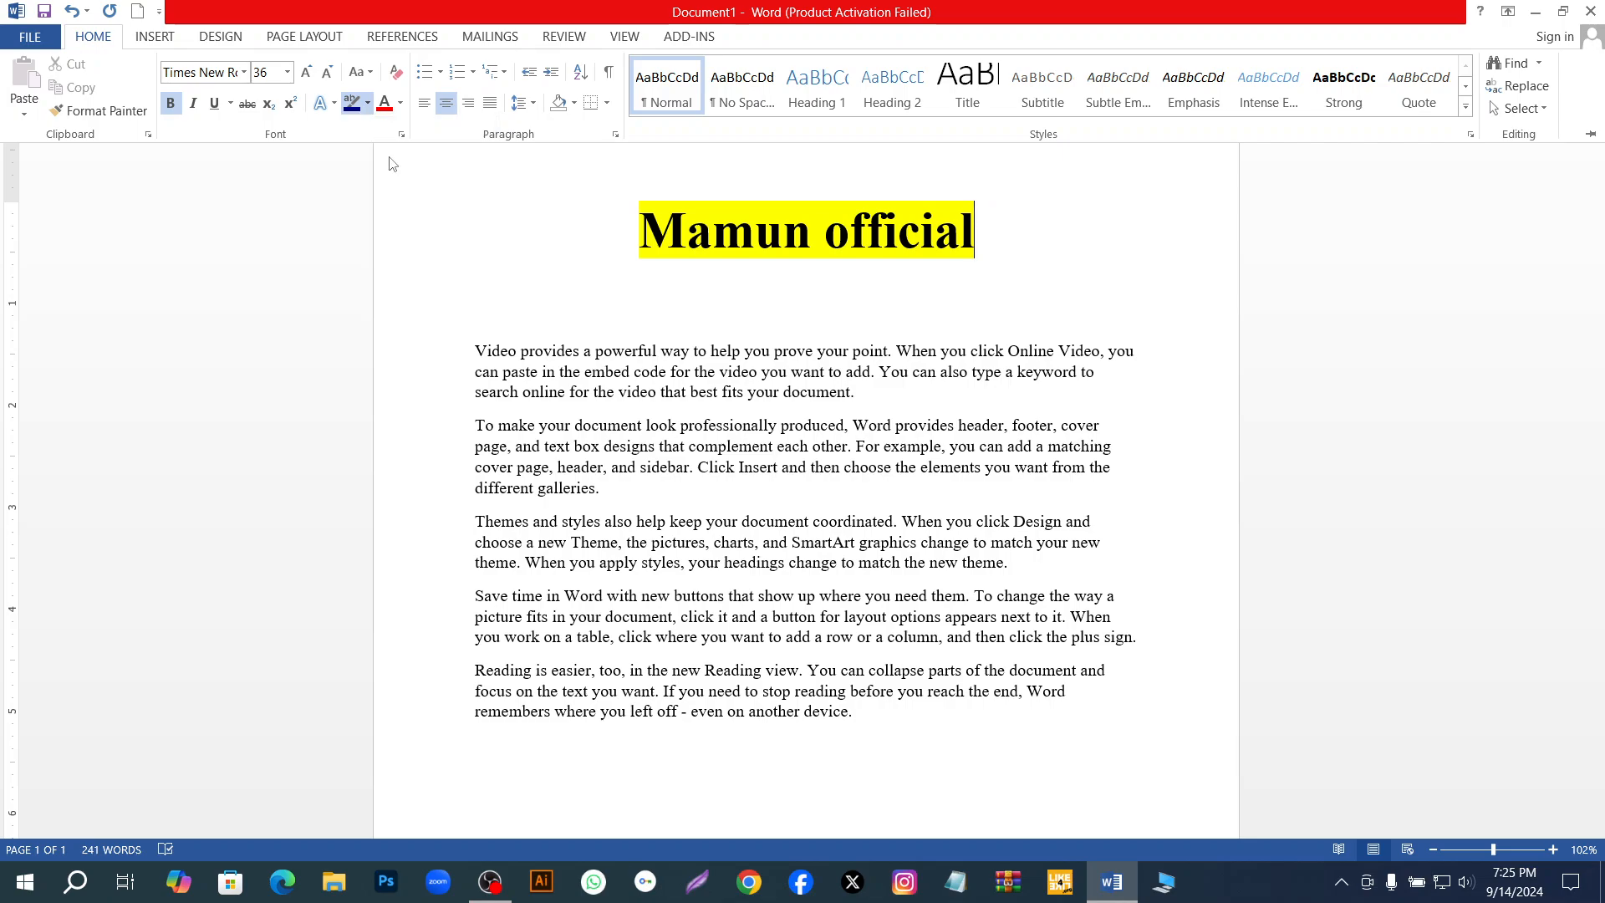
left_click(369, 102)
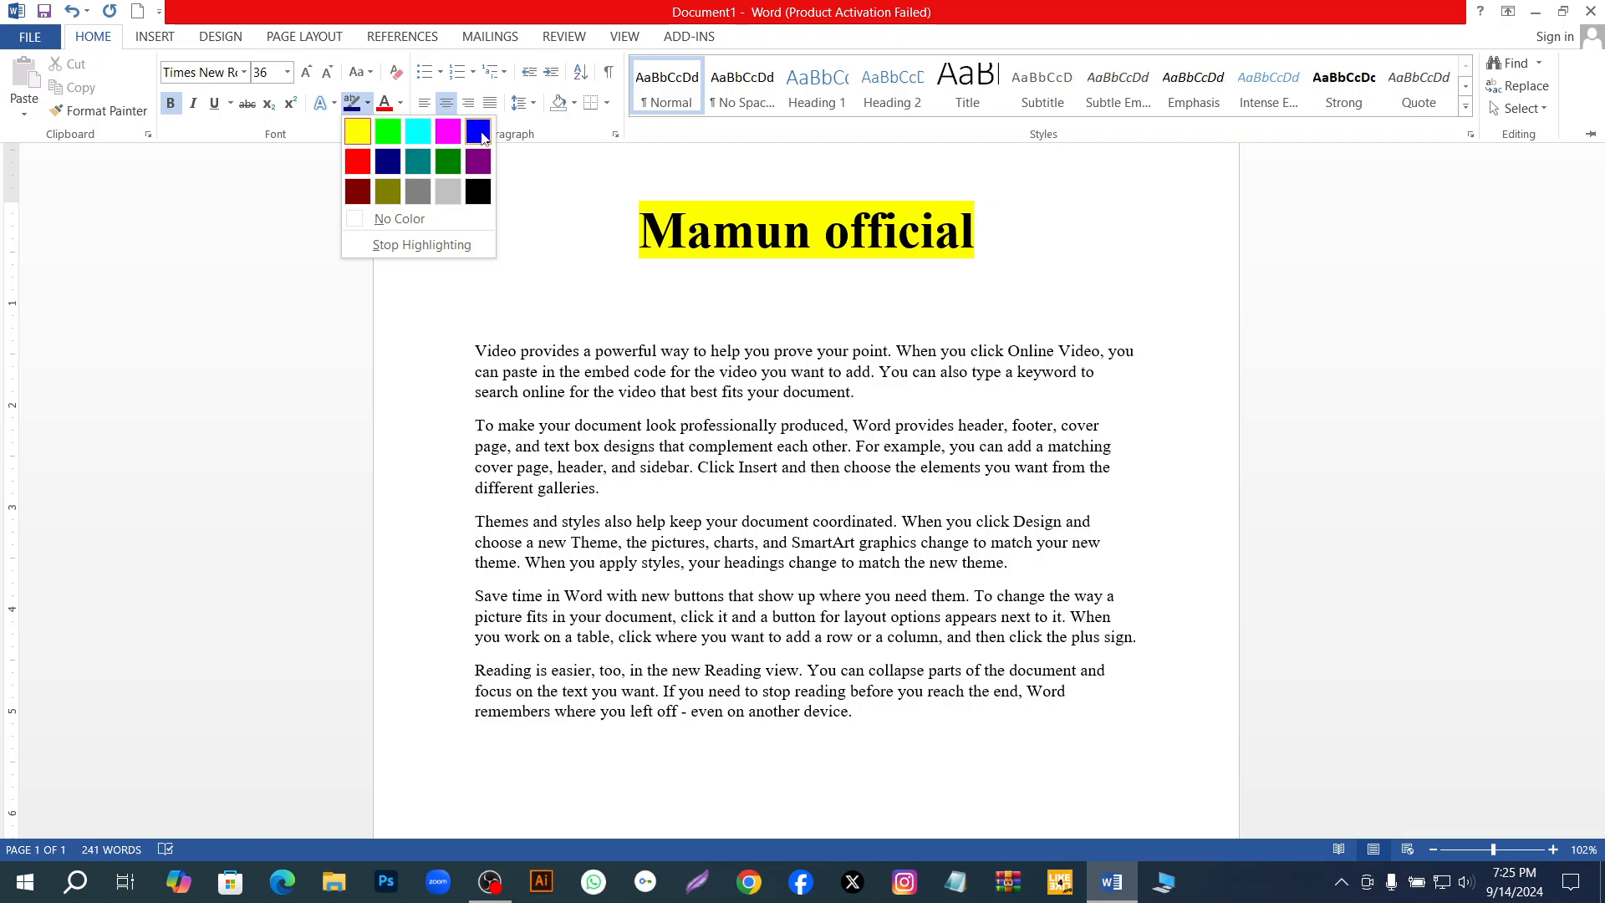
left_click(482, 138)
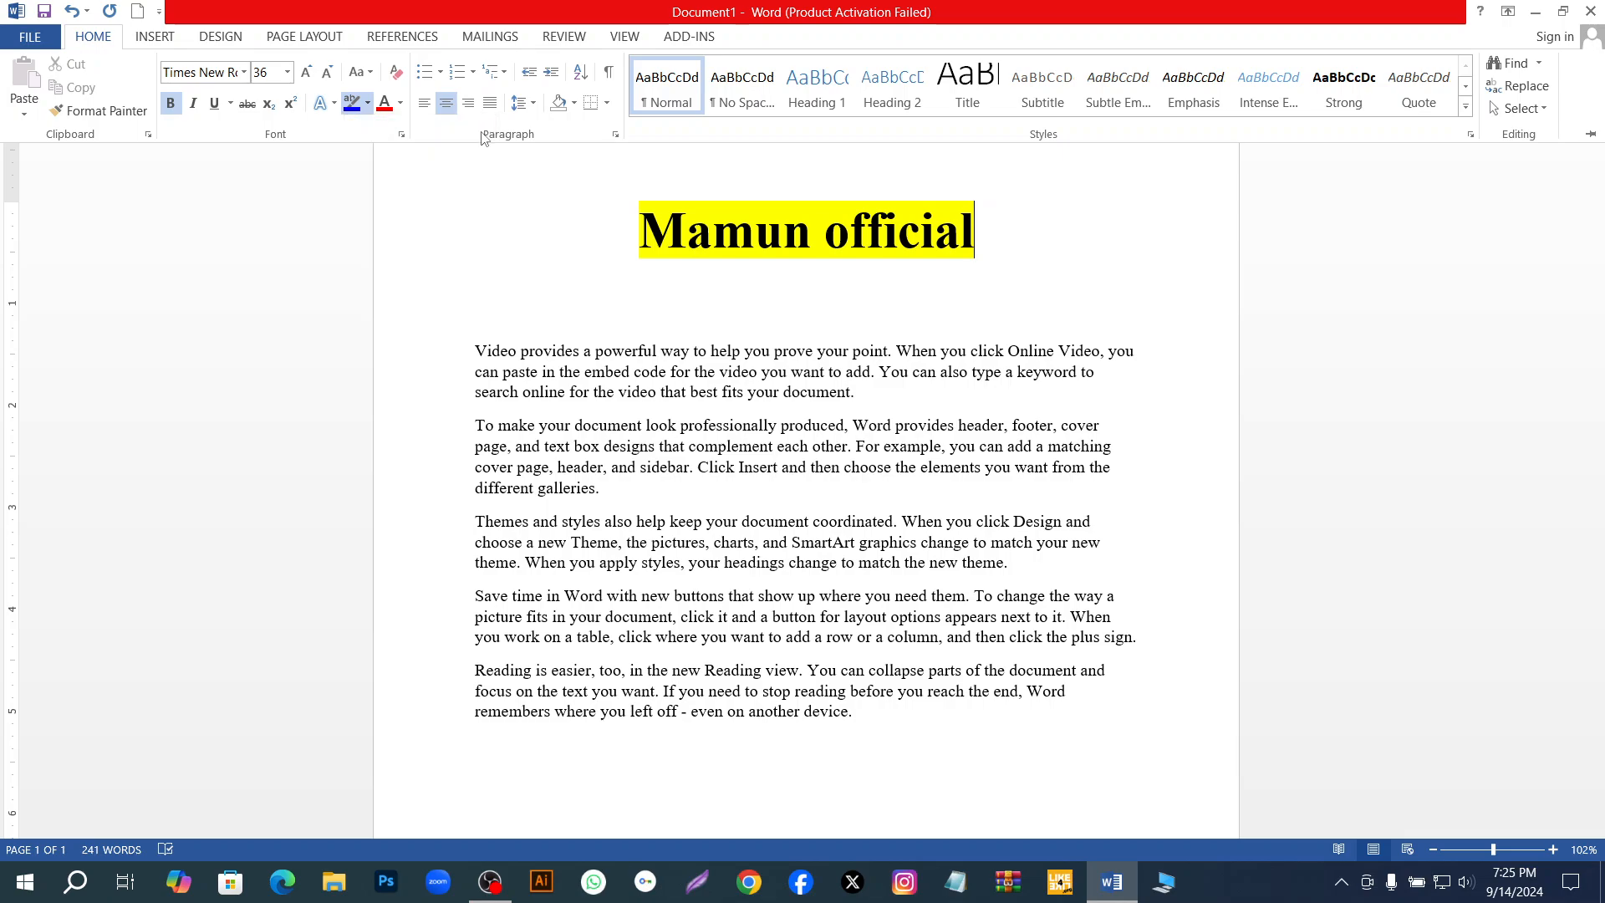
Try to clear the title's highlight by choosing No Color as the text highlight colour.
left_click(367, 104)
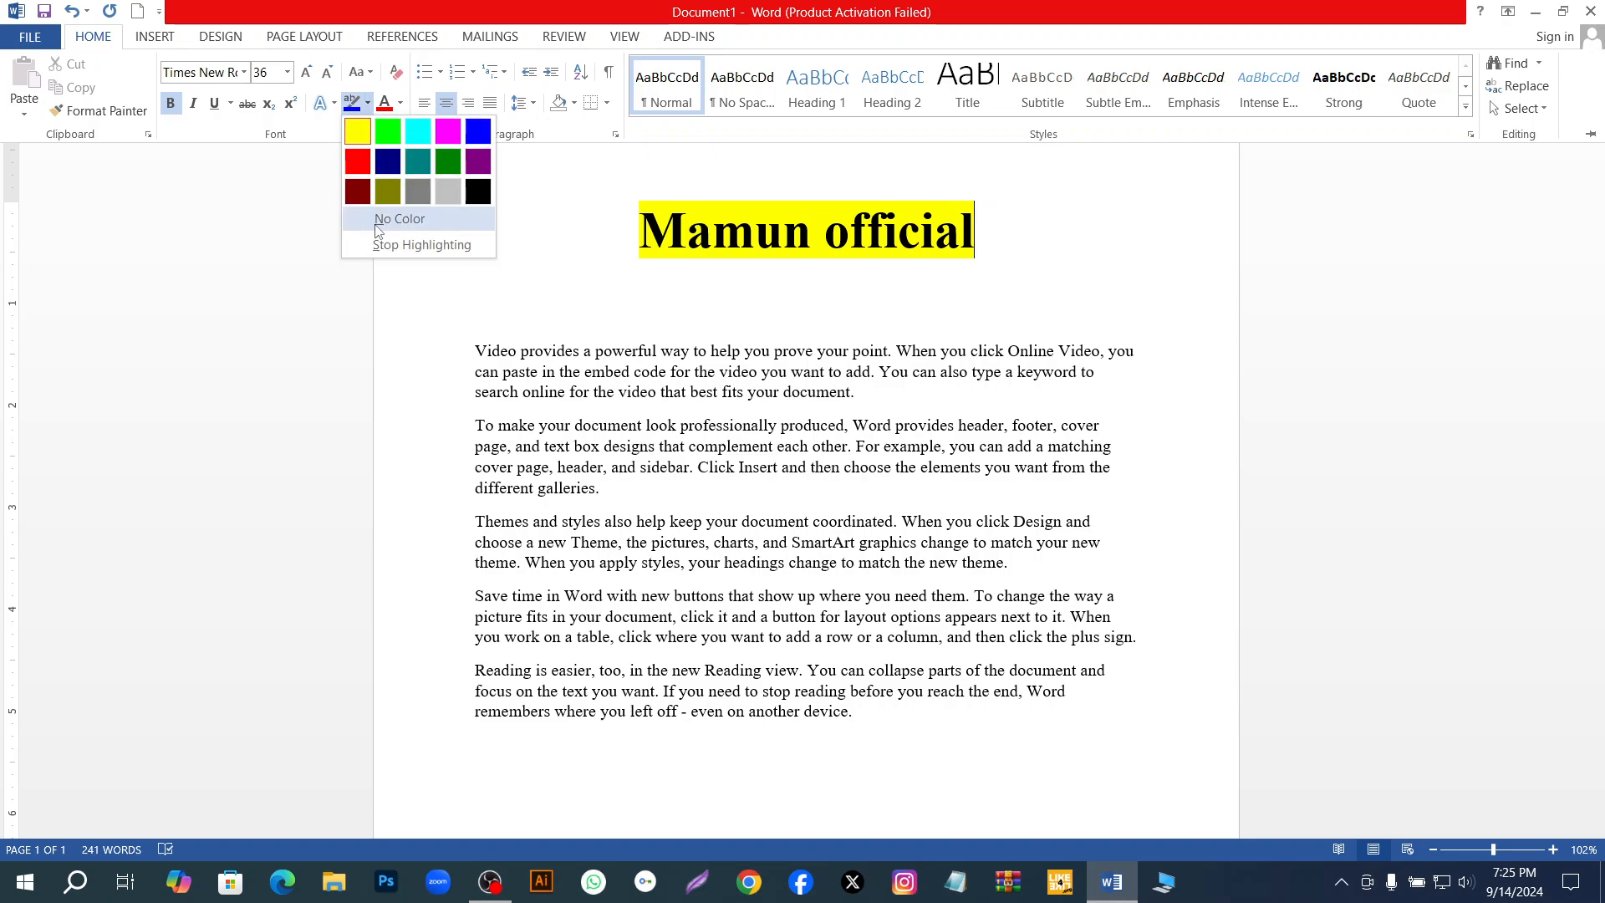
left_click(376, 222)
left_click(368, 103)
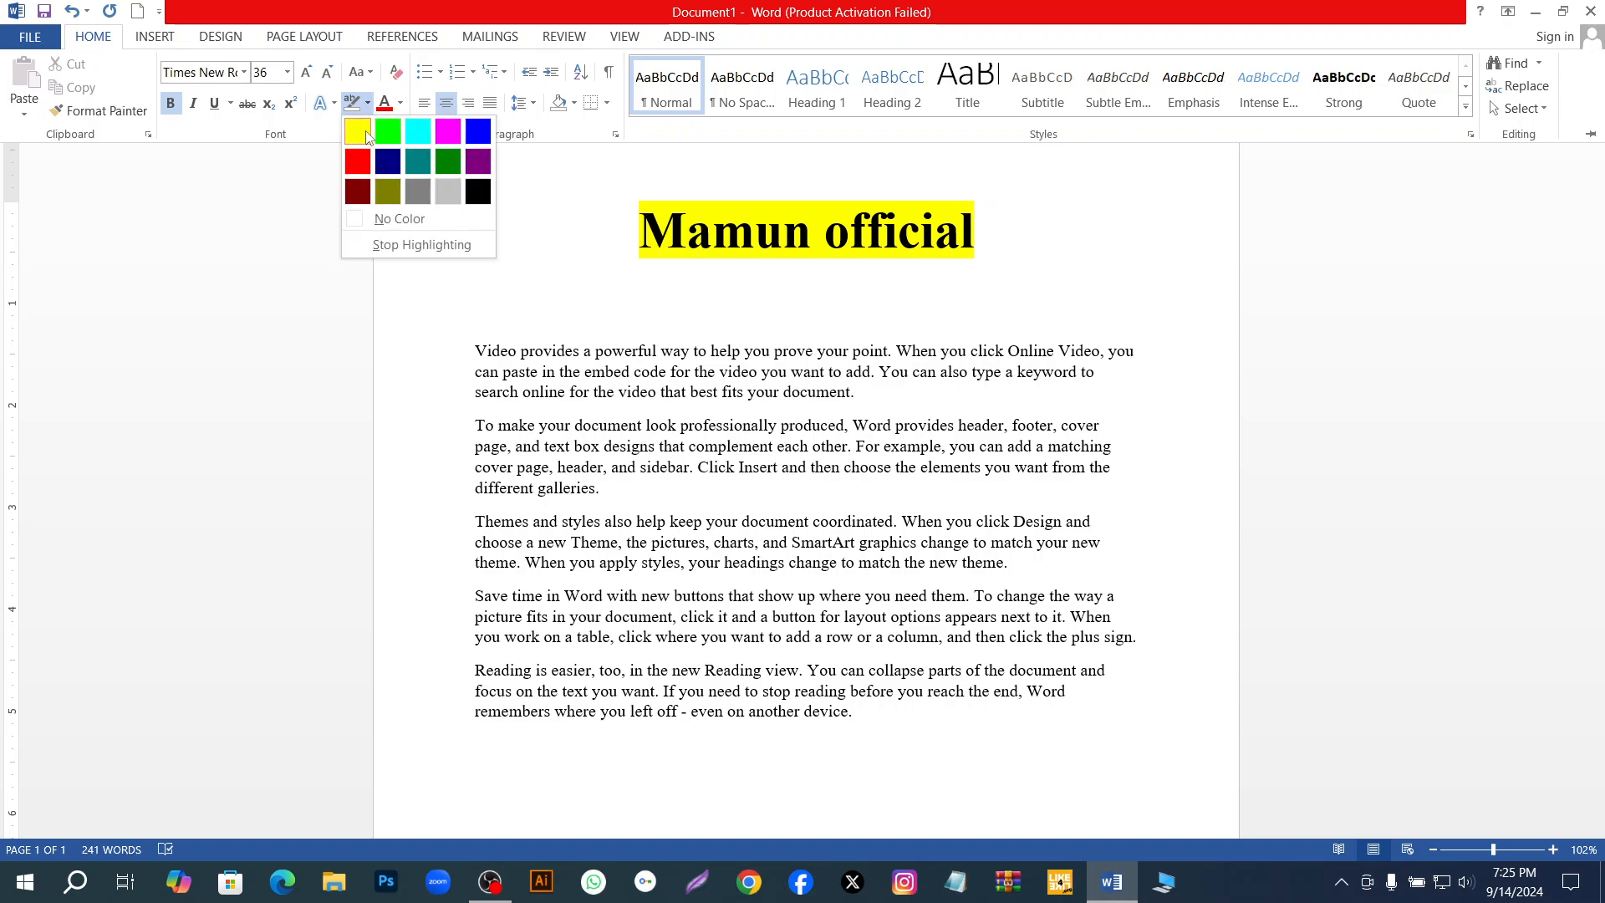
left_click(405, 224)
key("ctrl+F1")
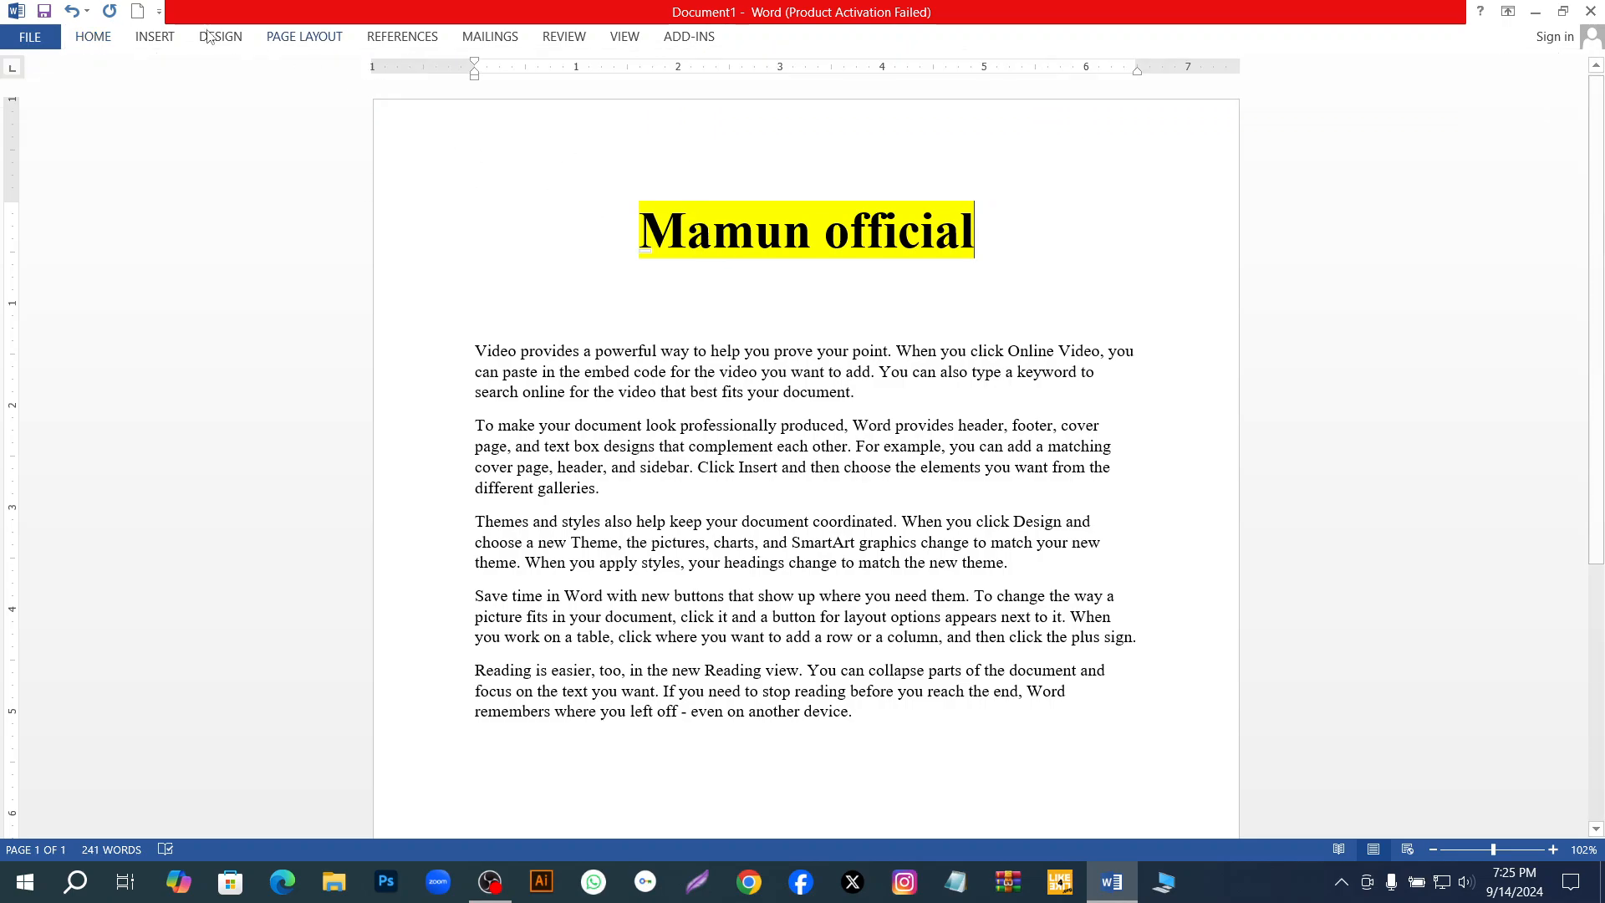
Try to highlight the title in blue with the text highlight colour.
left_click(105, 46)
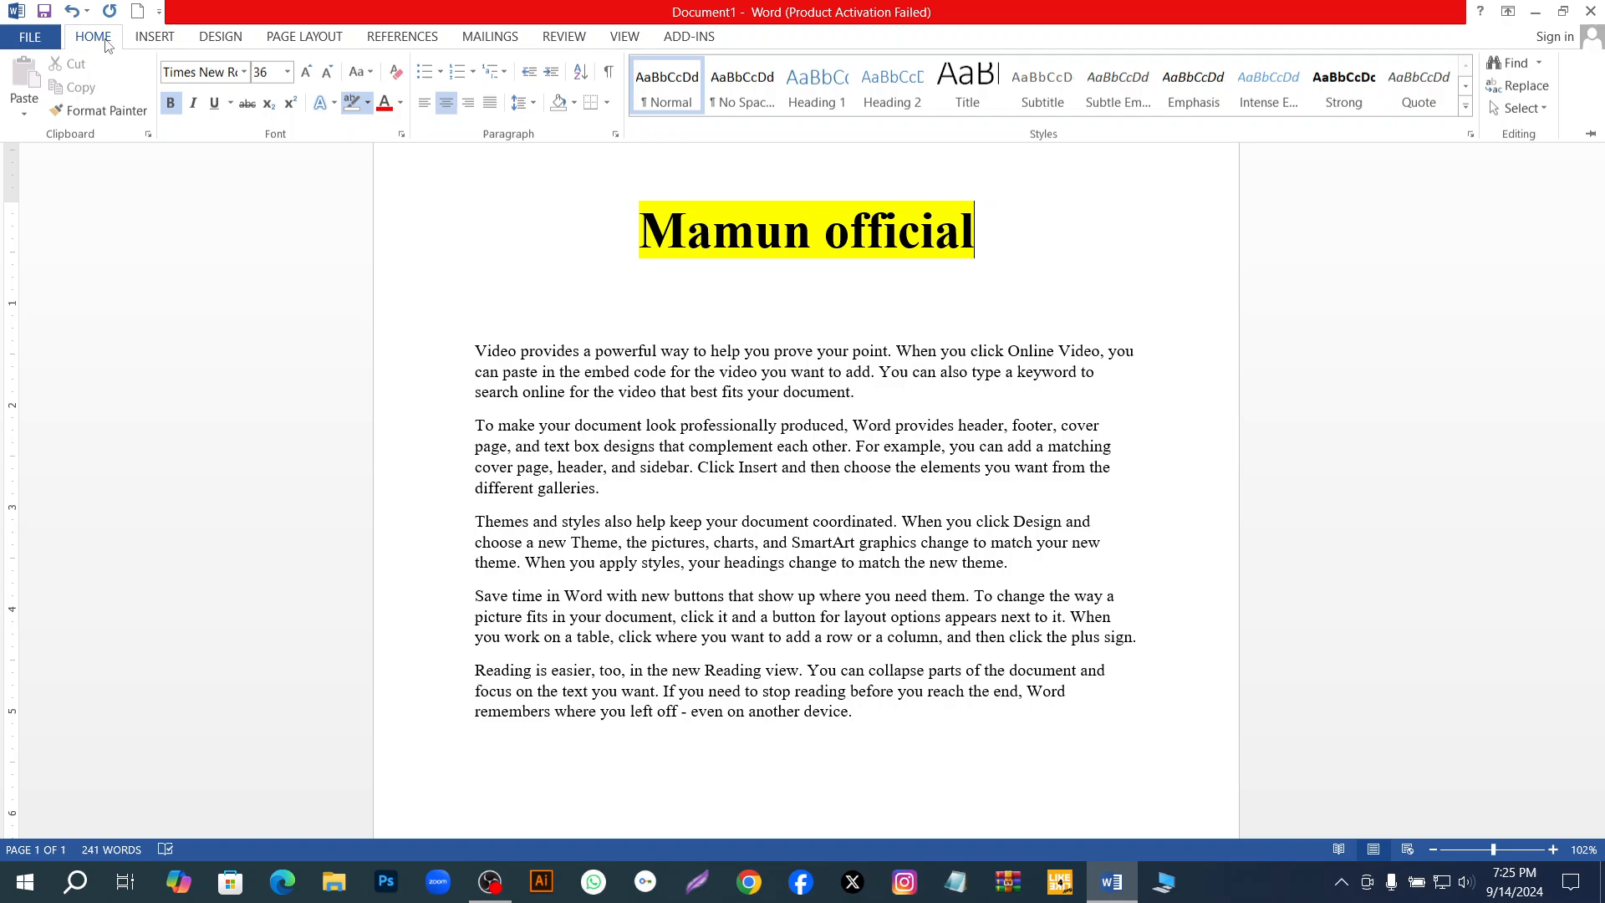
left_click(367, 104)
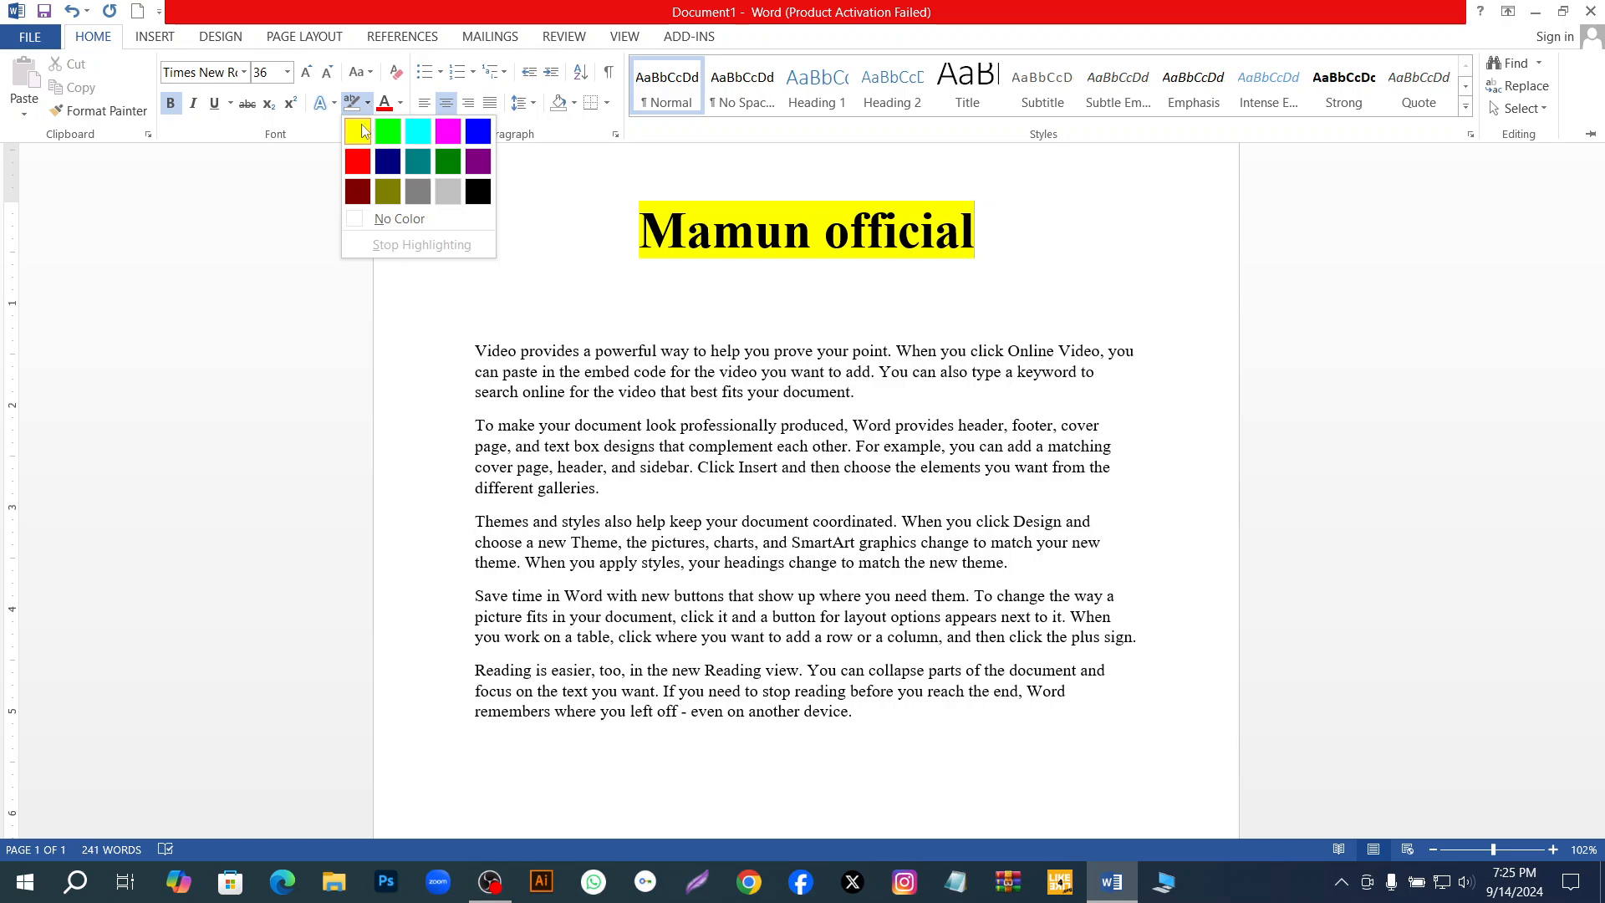
left_click(367, 104)
left_click(365, 106)
left_click(477, 131)
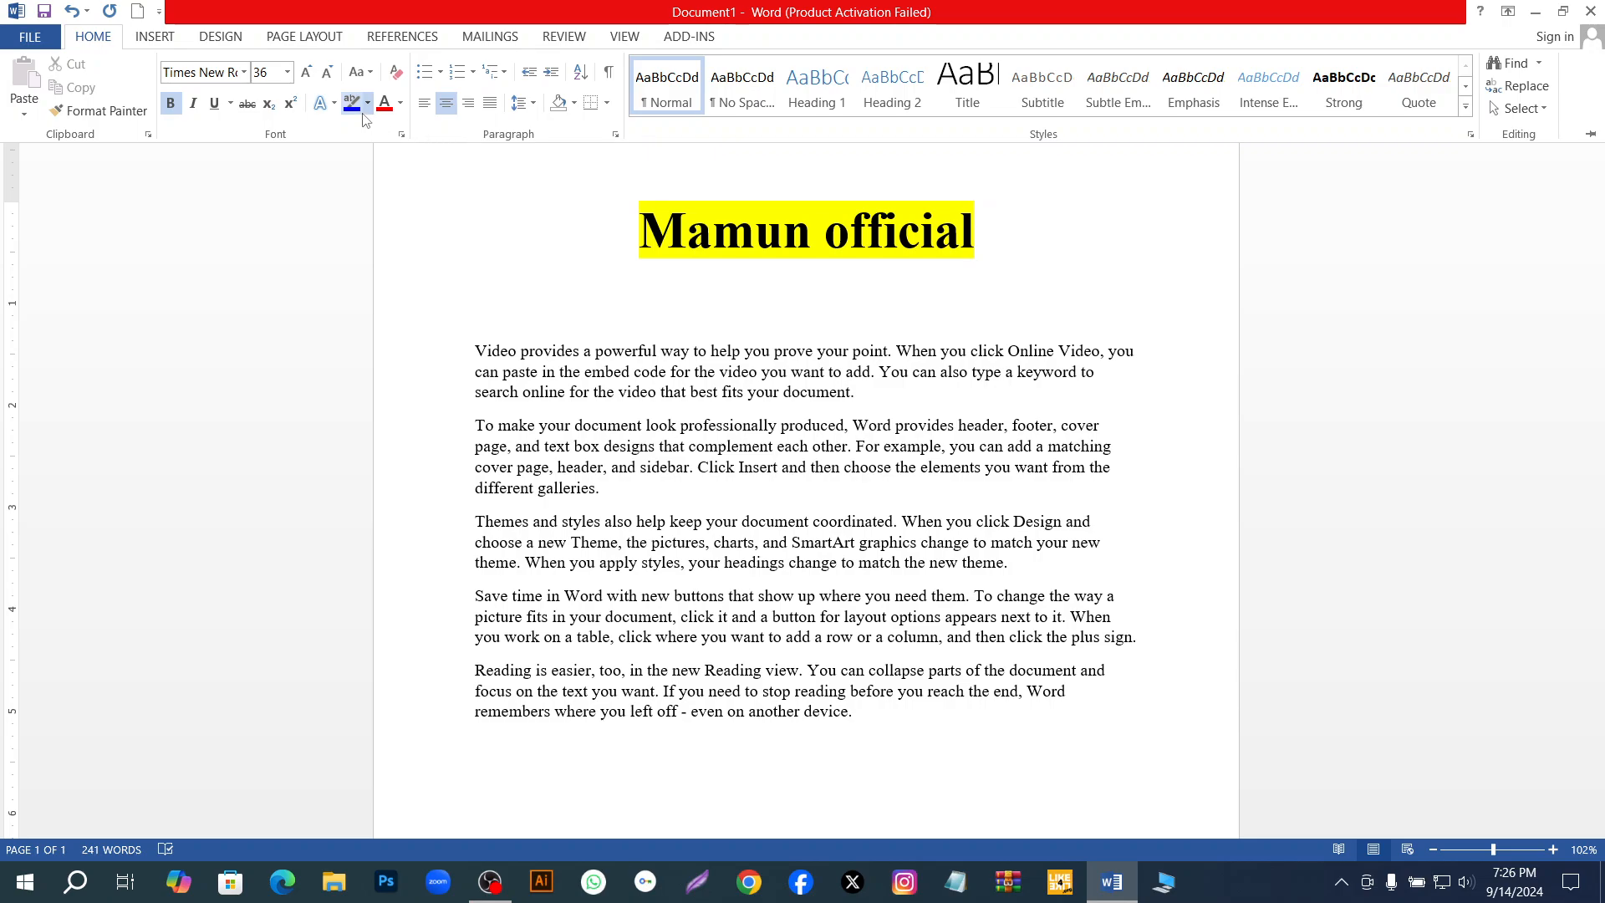
key("ctrl+F1")
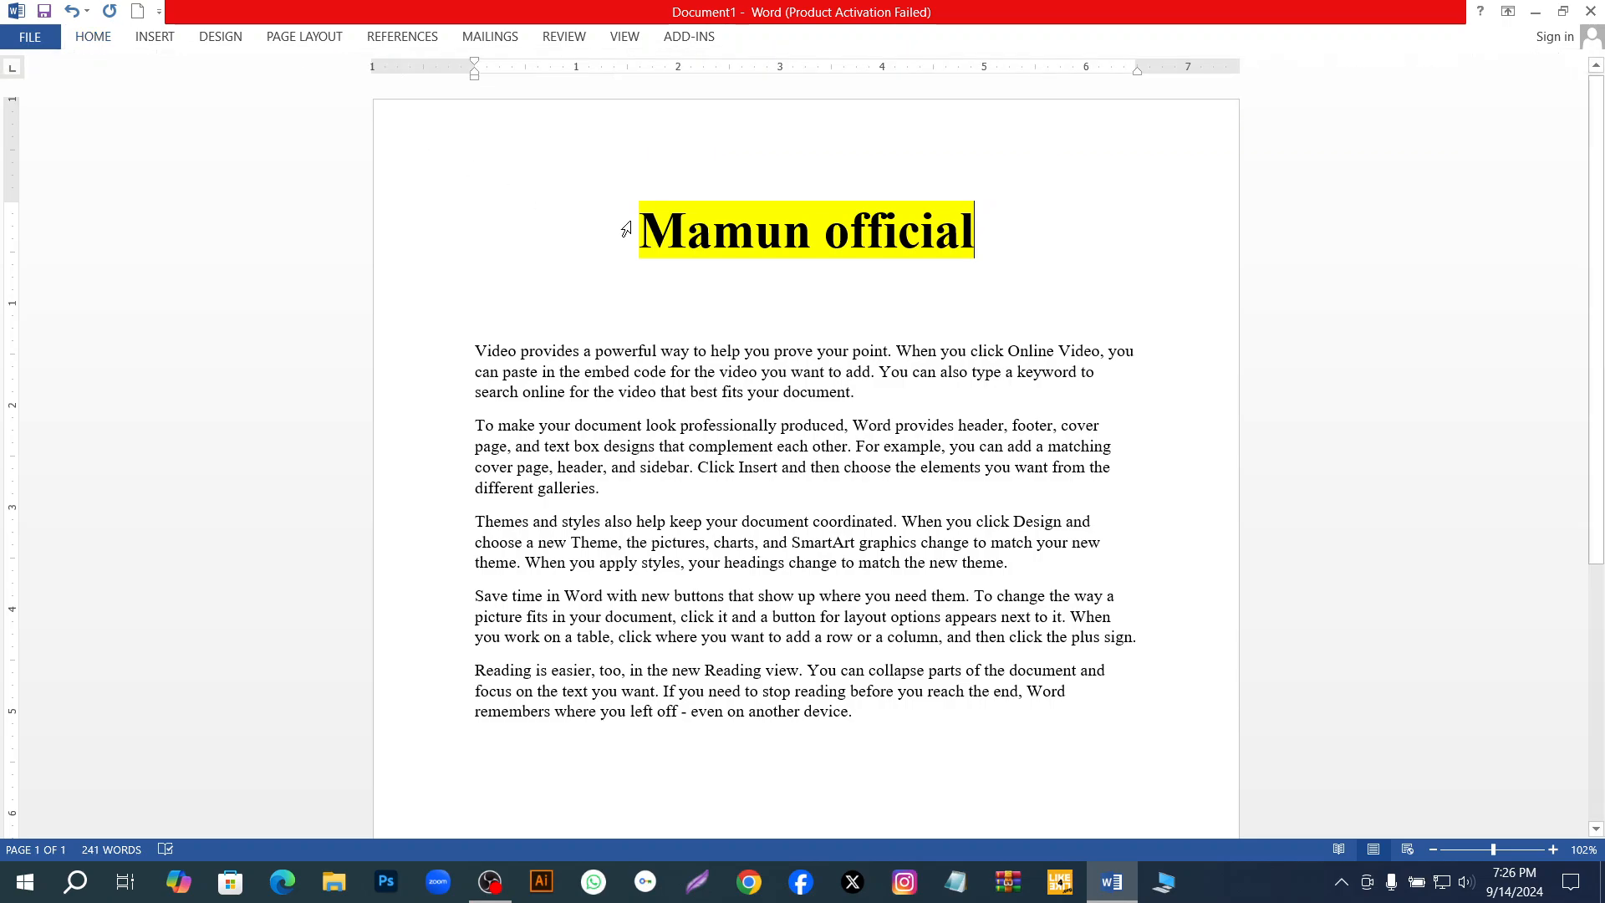
left_click(638, 221)
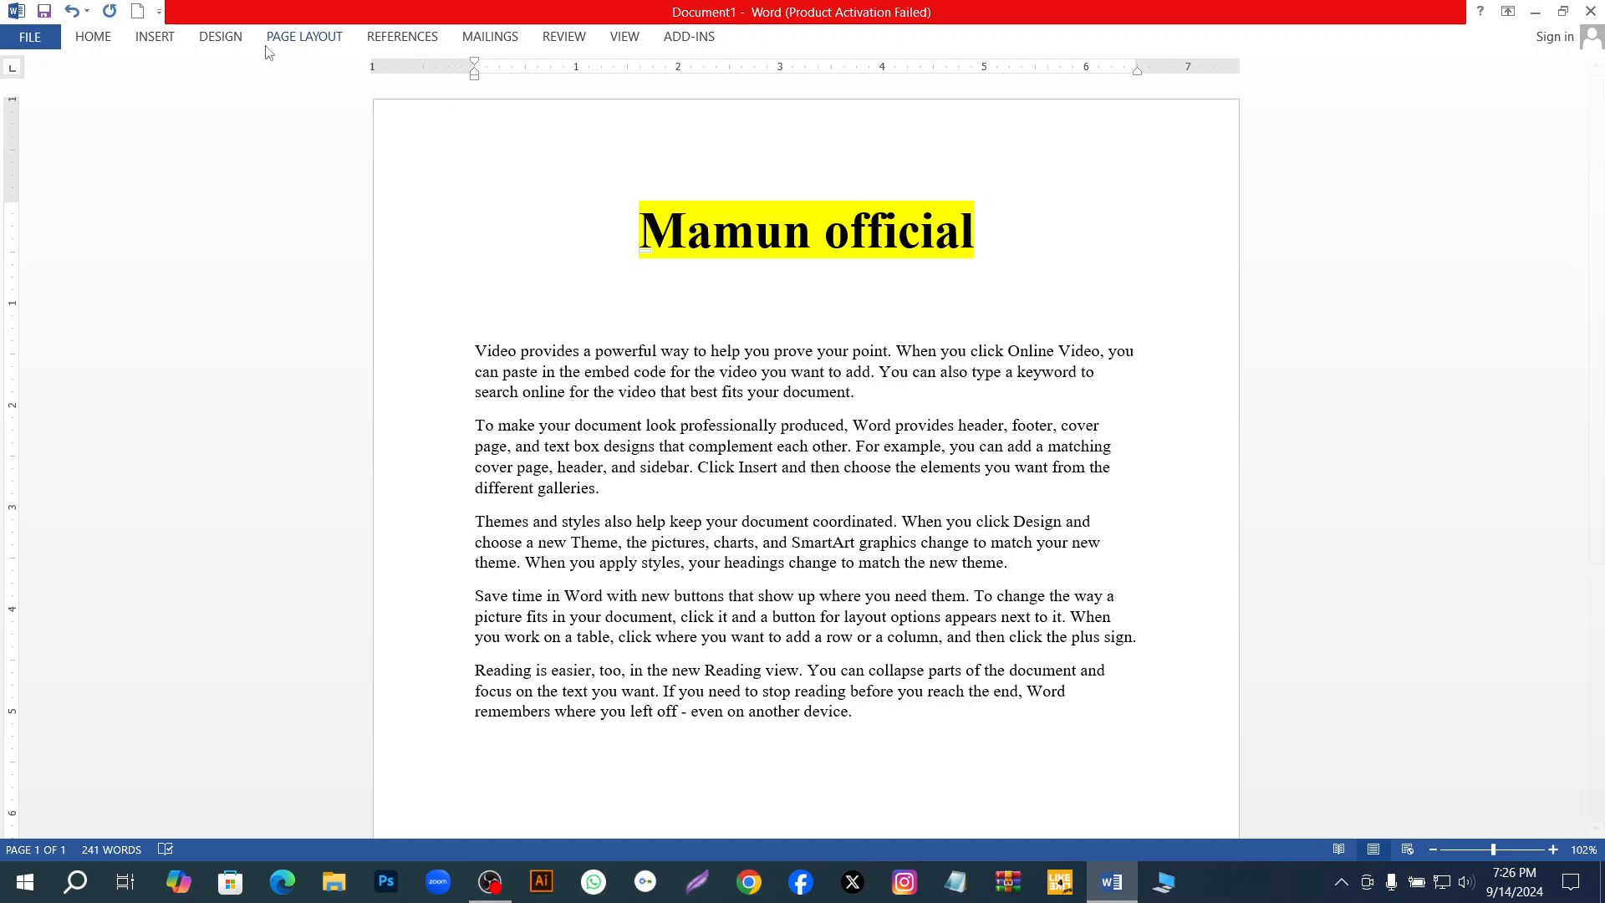
left_click(93, 36)
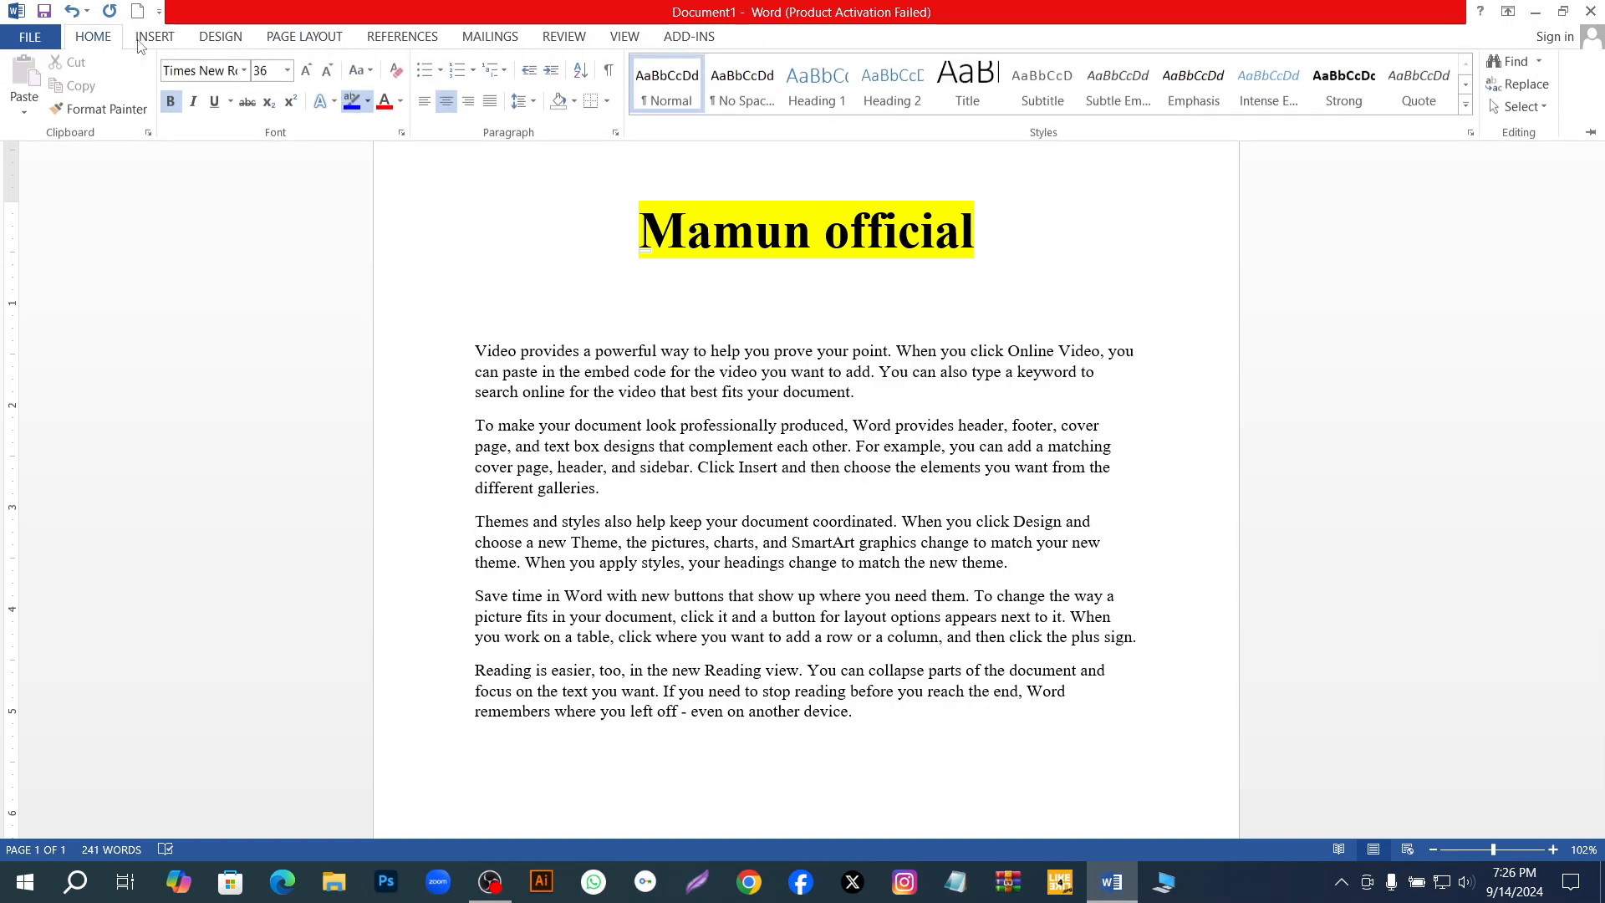
left_click(631, 221)
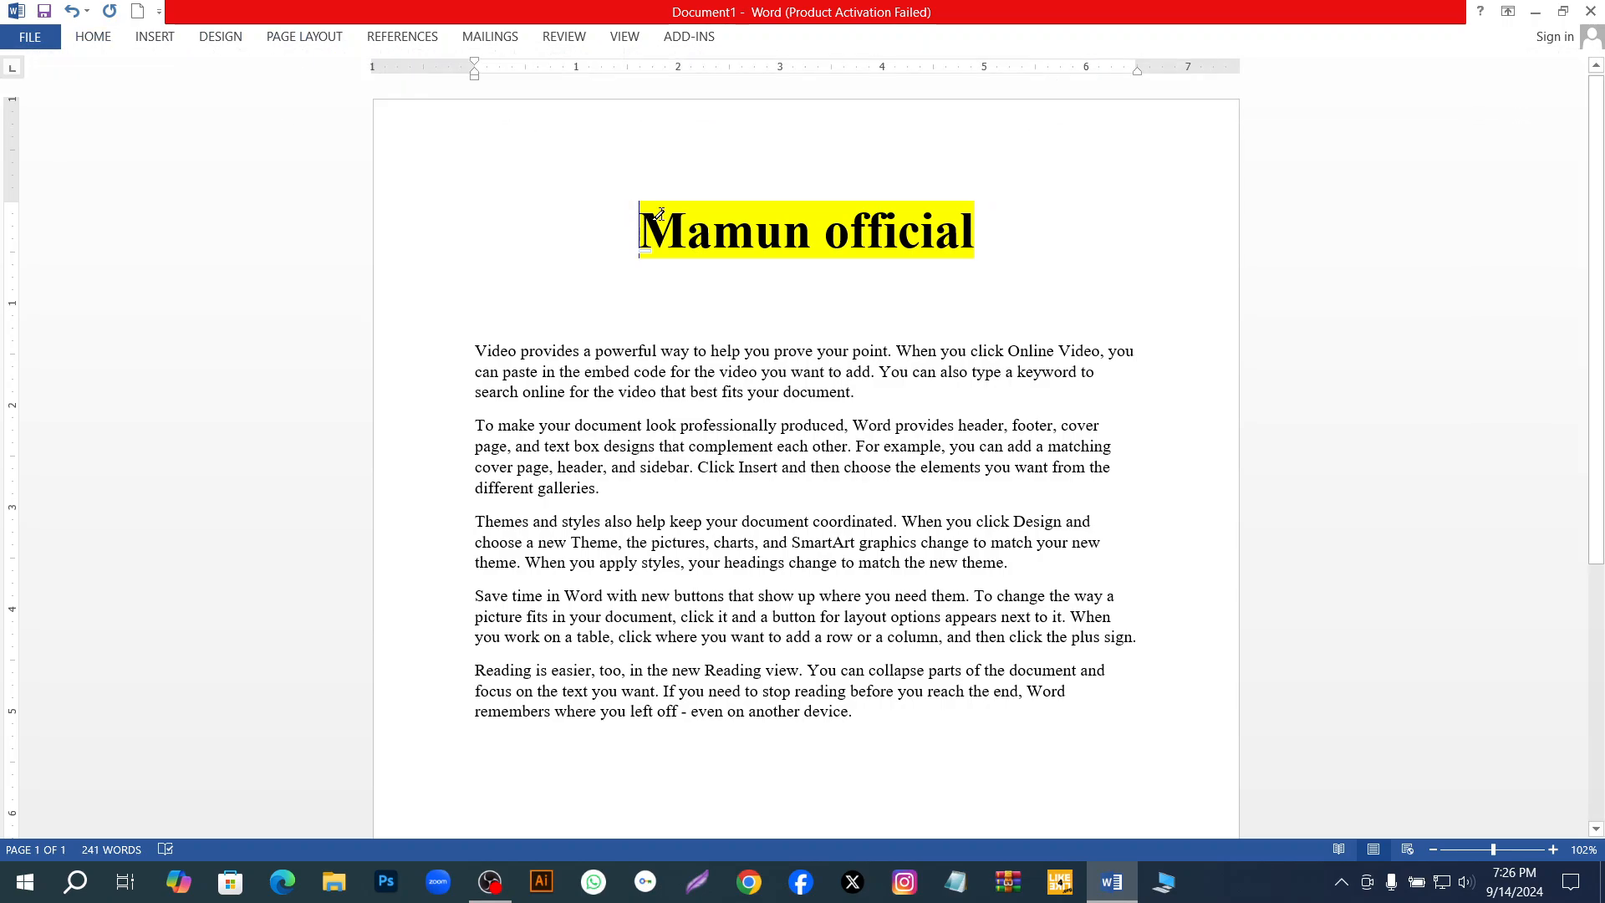
Clear the title's highlight by applying No Color as the text highlight colour across the whole title.
left_click(93, 36)
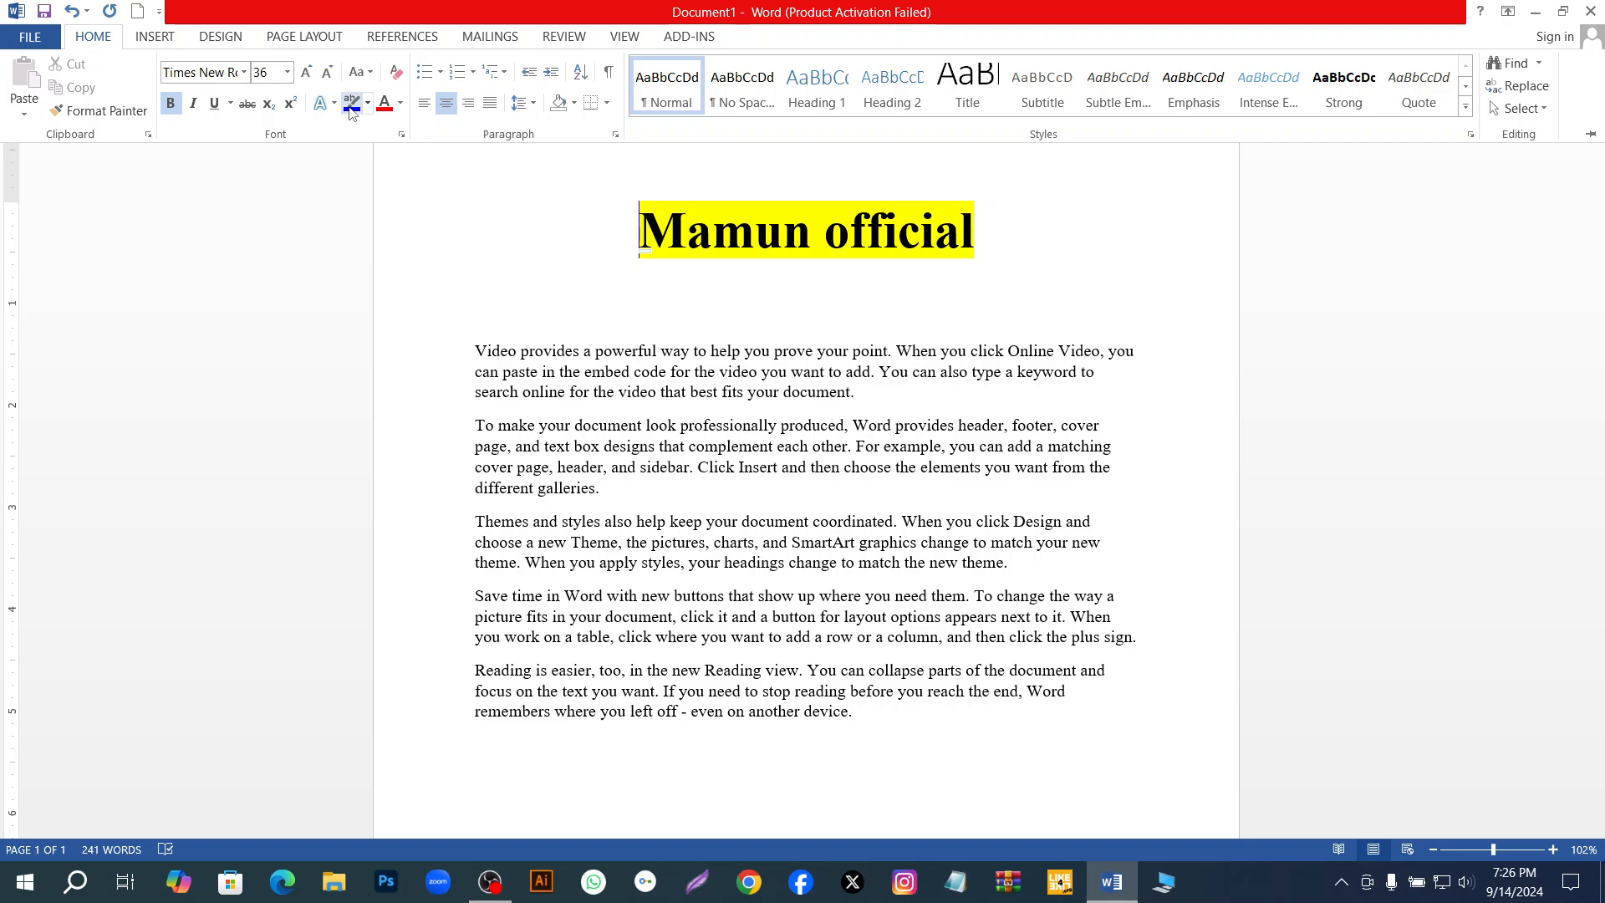
left_click(366, 104)
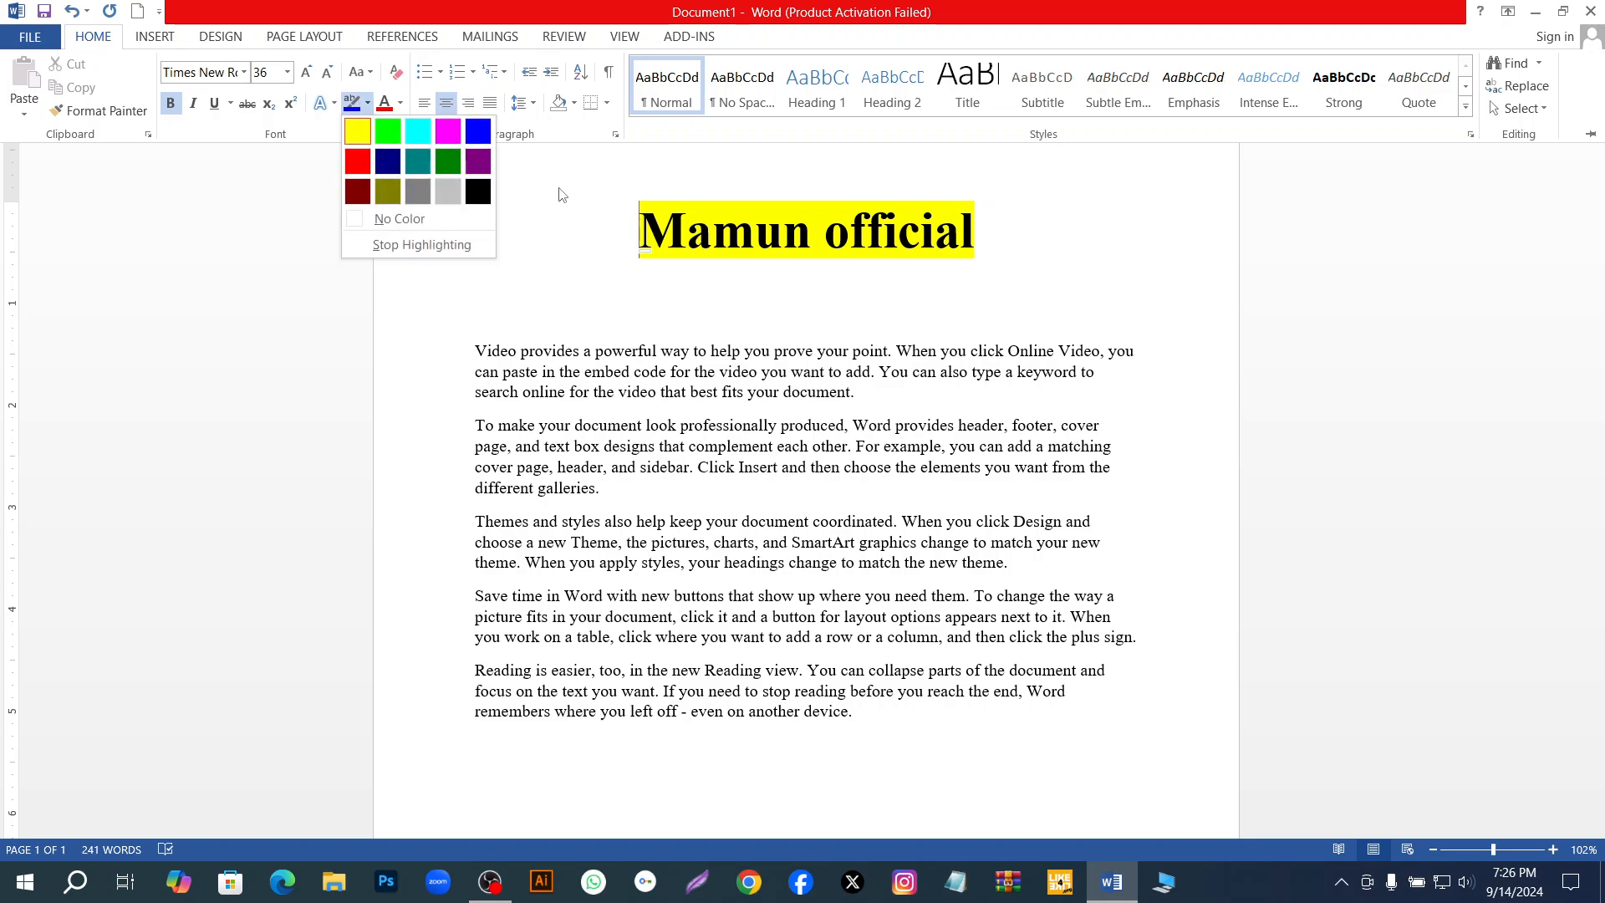
left_click(444, 215)
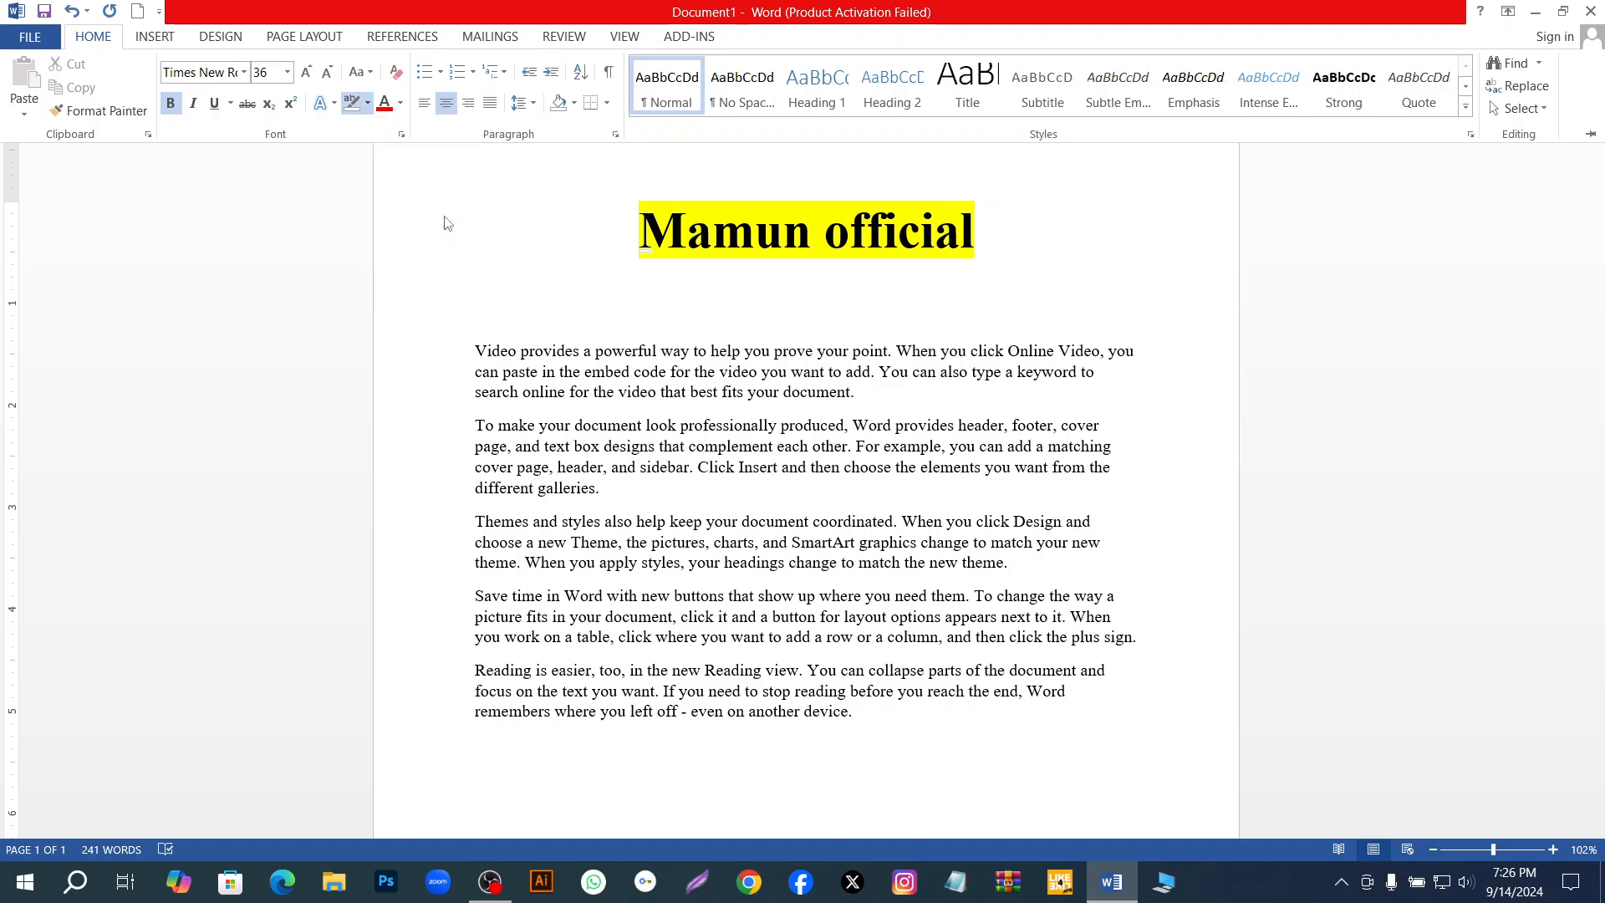
left_click(633, 227)
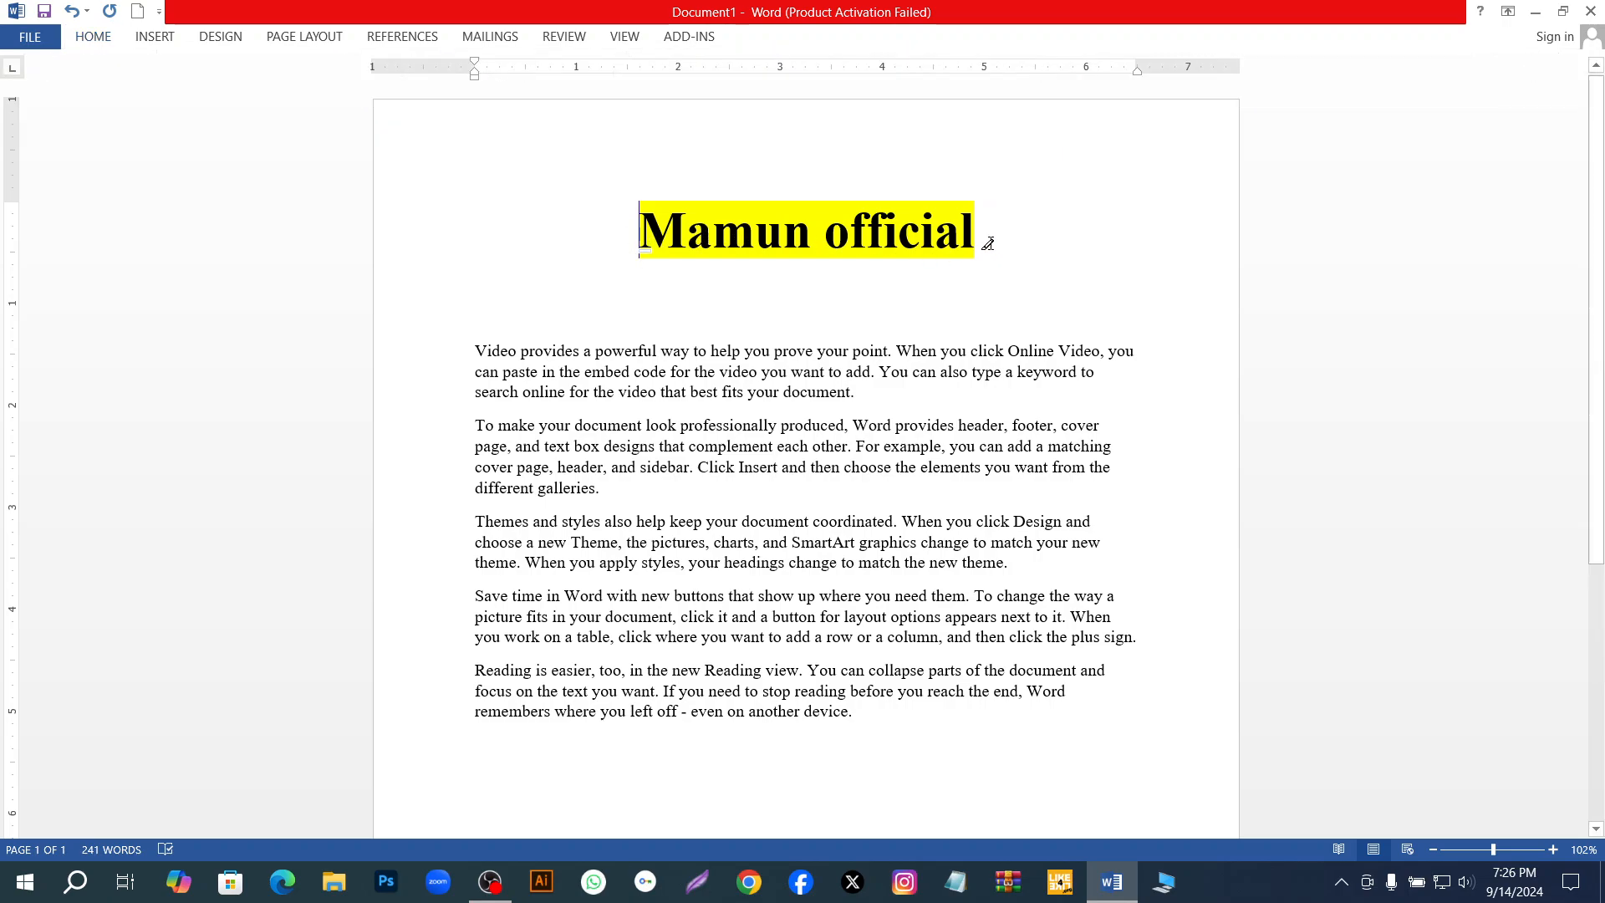
mouse_move(989, 243)
left_mouse_down()
mouse_move(699, 203)
mouse_move(988, 244)
left_mouse_up()
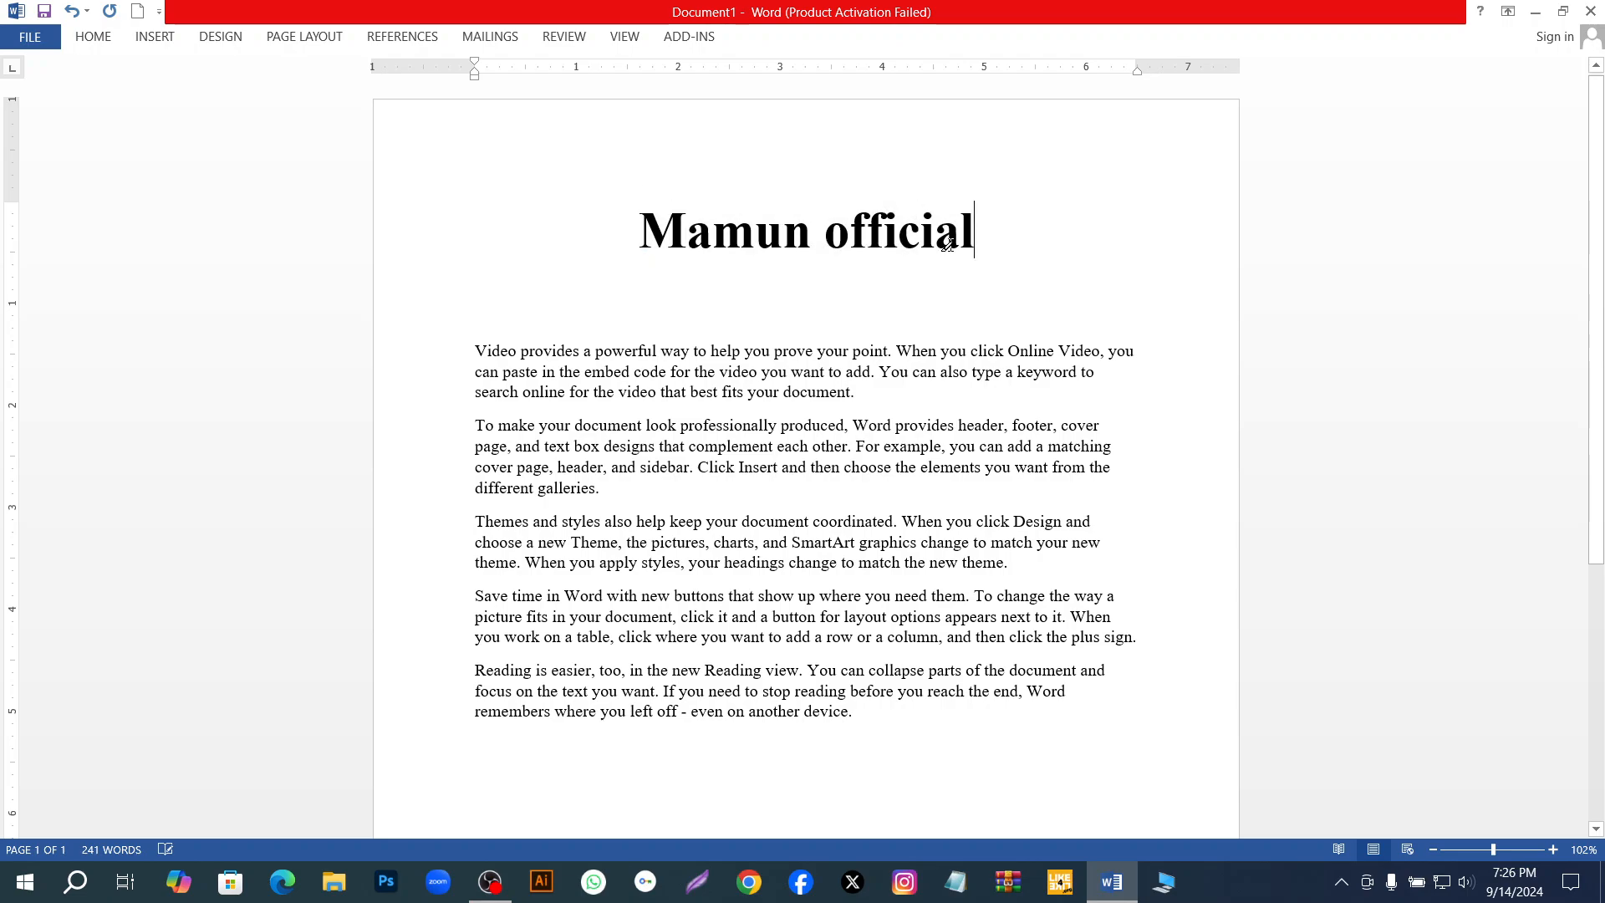
mouse_move(635, 205)
left_mouse_down()
mouse_move(957, 237)
mouse_move(638, 186)
left_mouse_up()
Highlight the whole title in blue with the text highlighter.
left_click(103, 37)
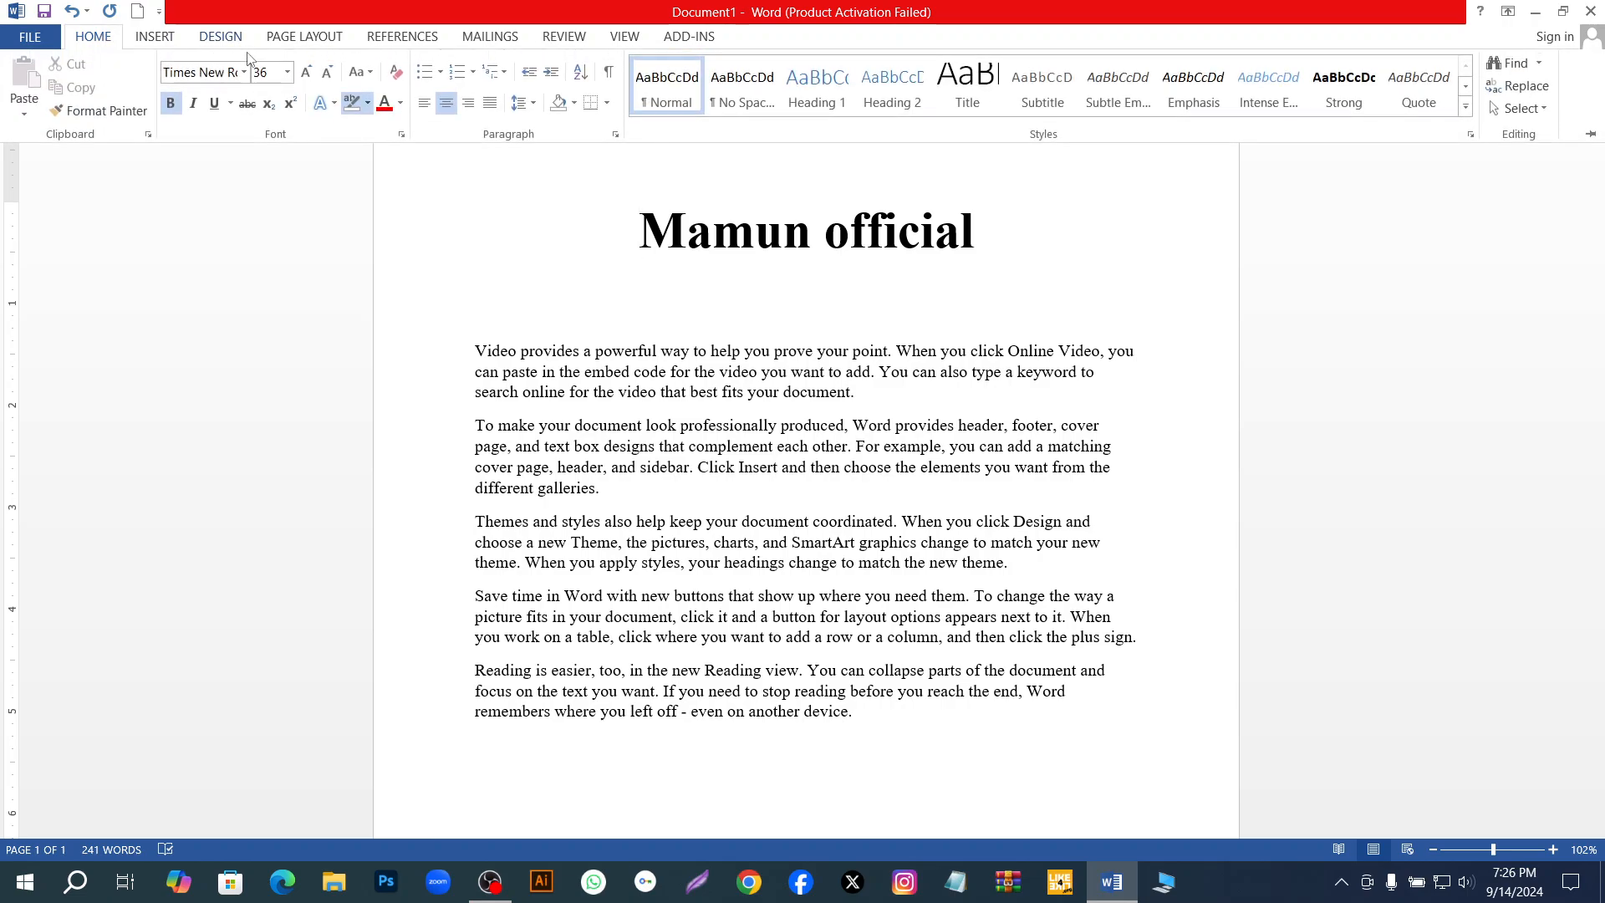
left_click(354, 99)
left_click(368, 109)
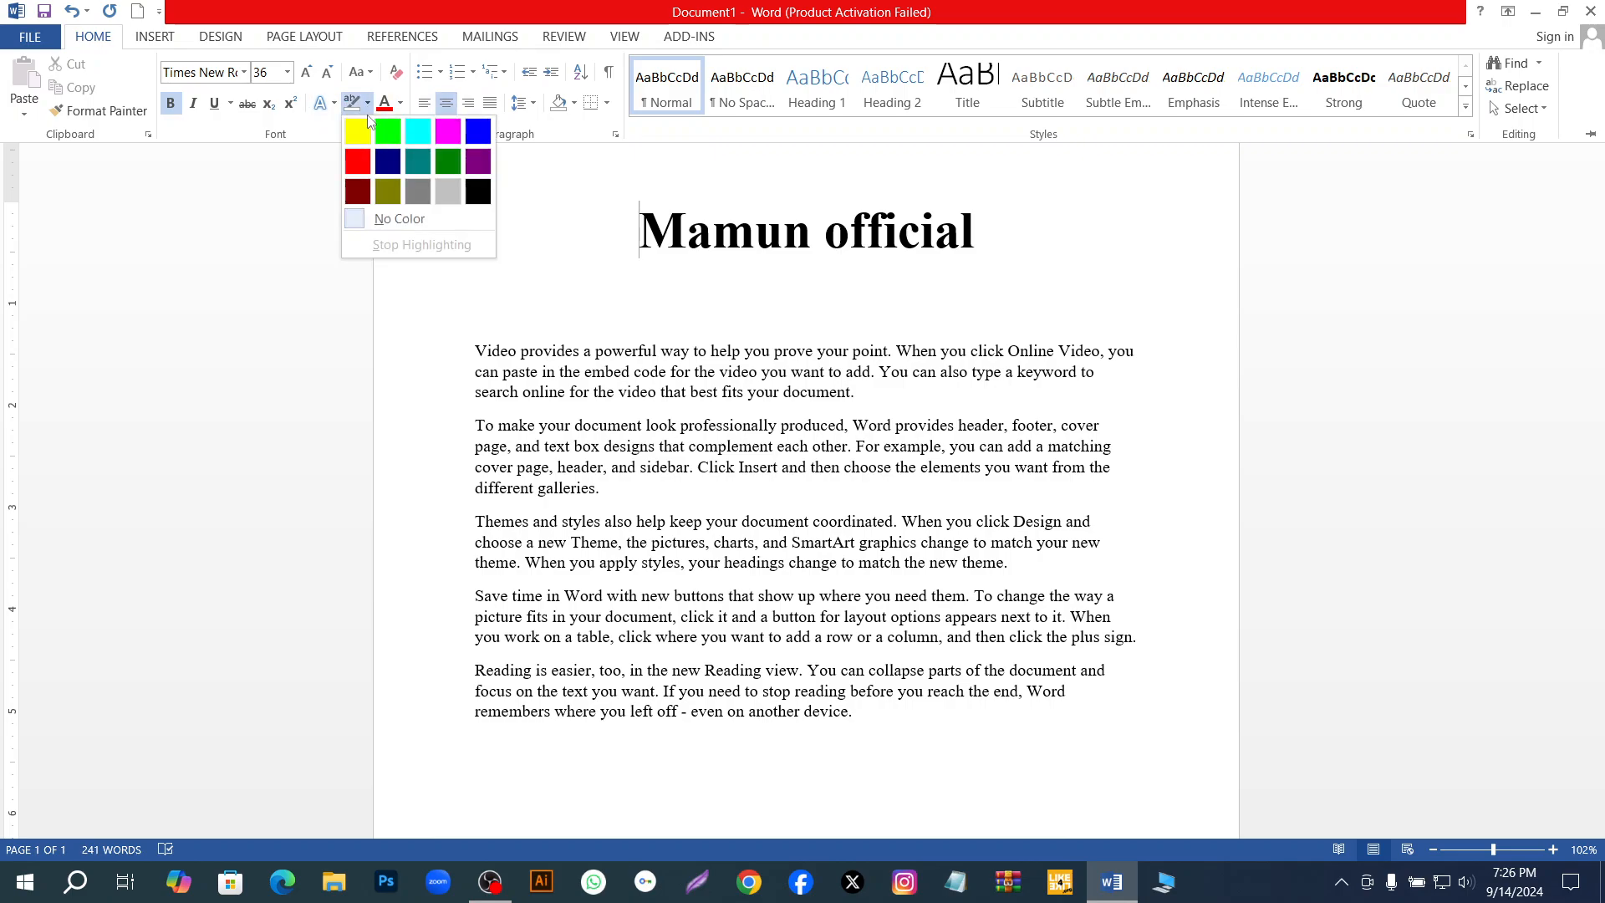
left_click(471, 138)
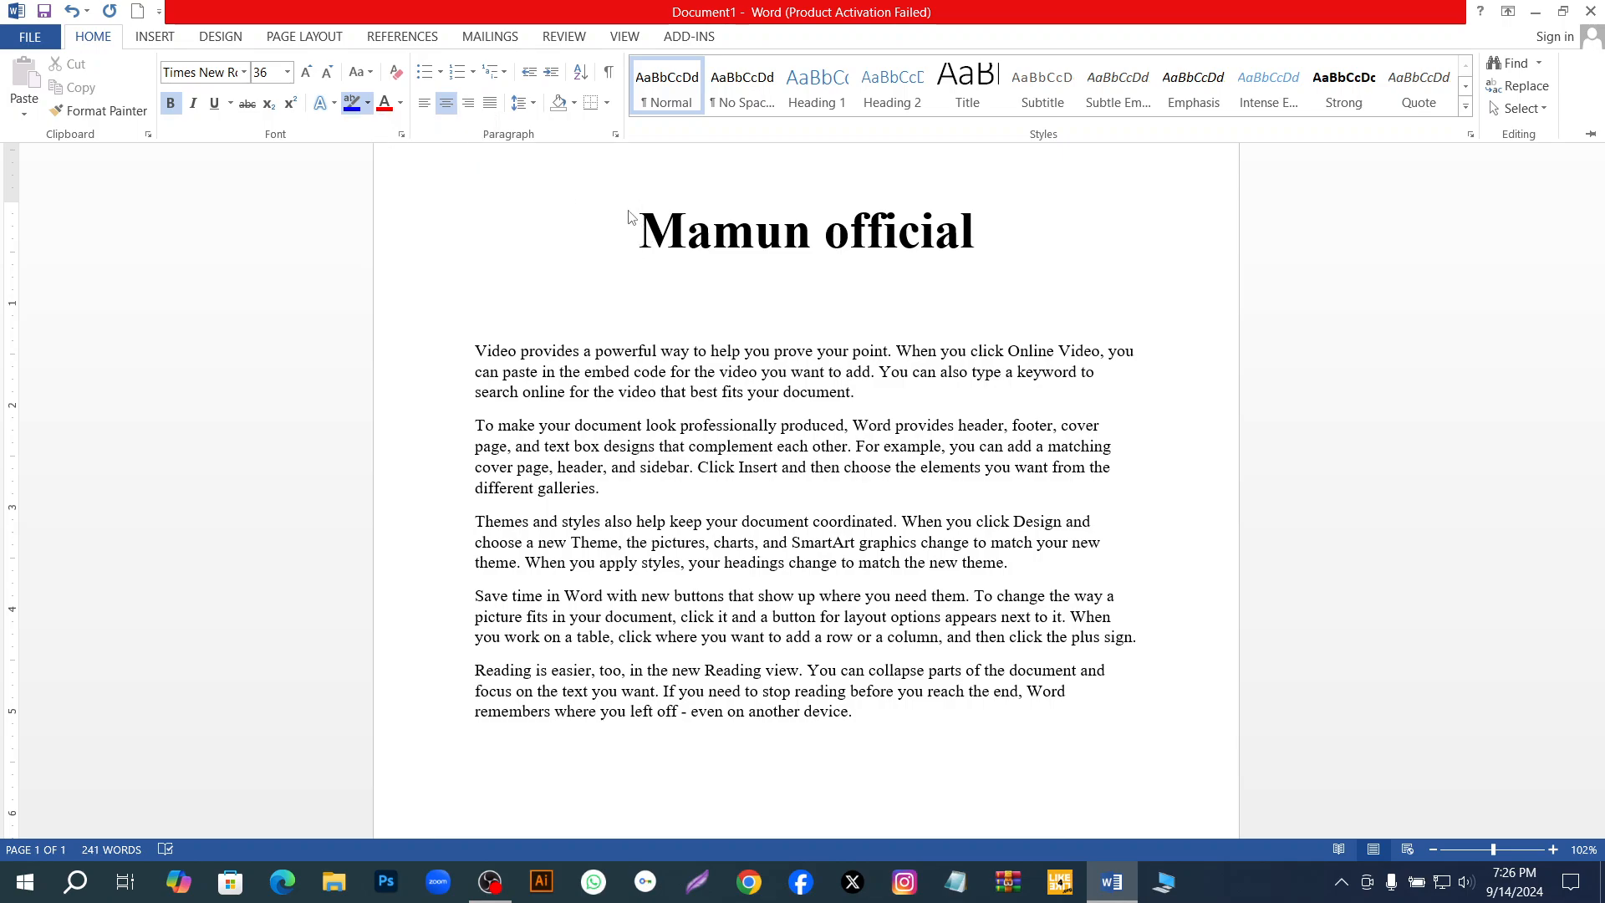
key("ctrl+F1")
left_click_drag(978, 241, 667, 226)
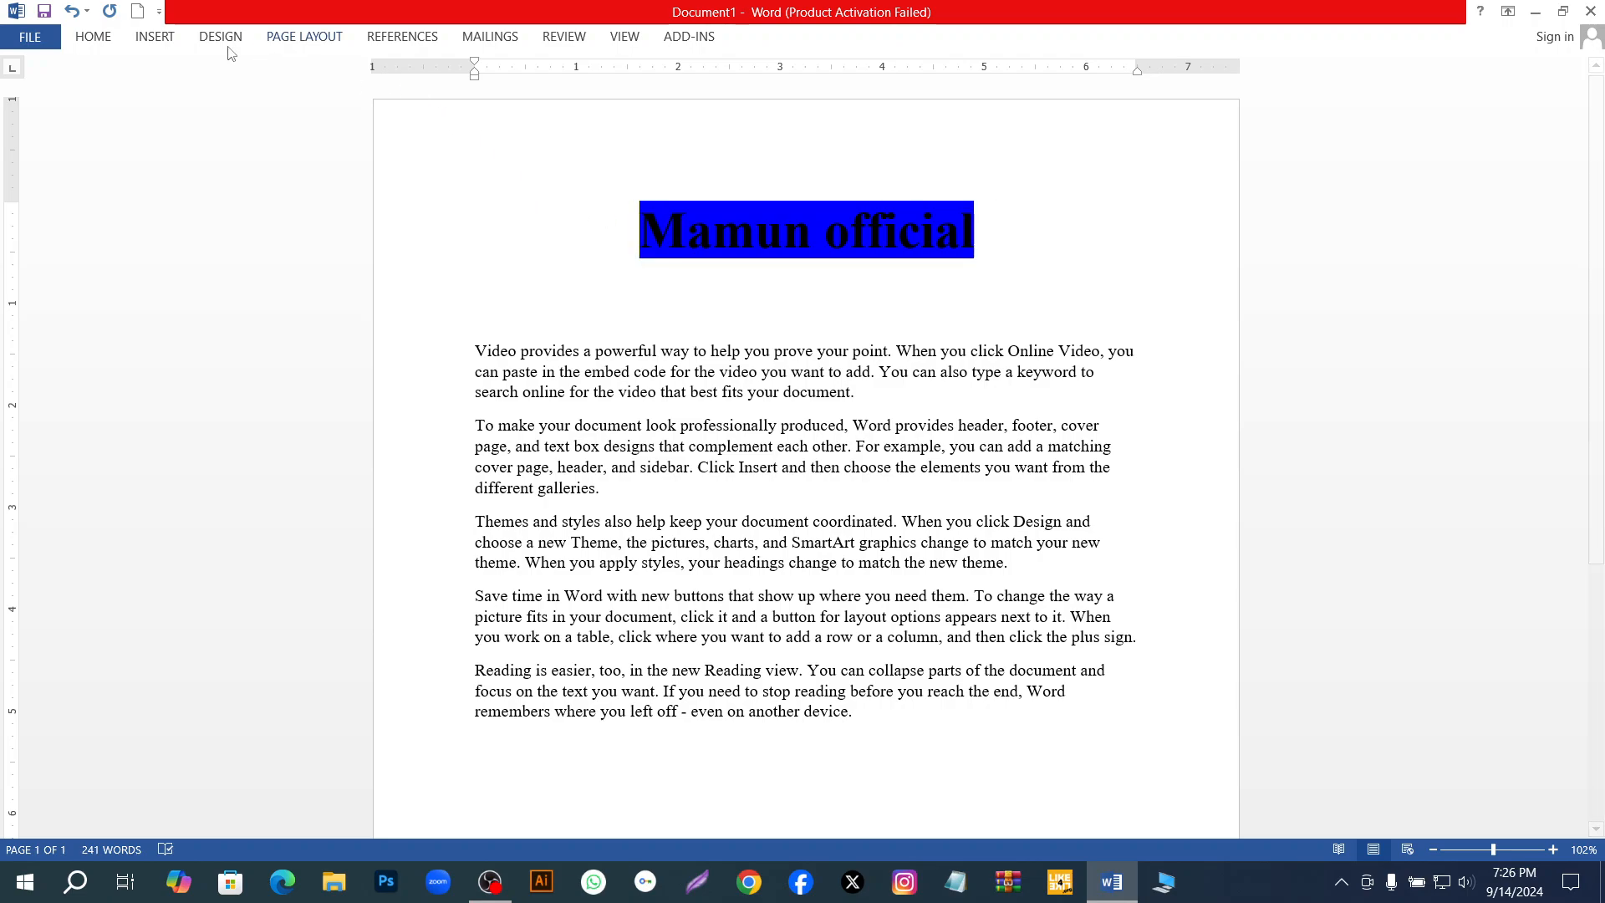
Change the highlight of the whole title to bright pink with the text highlighter.
left_click(93, 36)
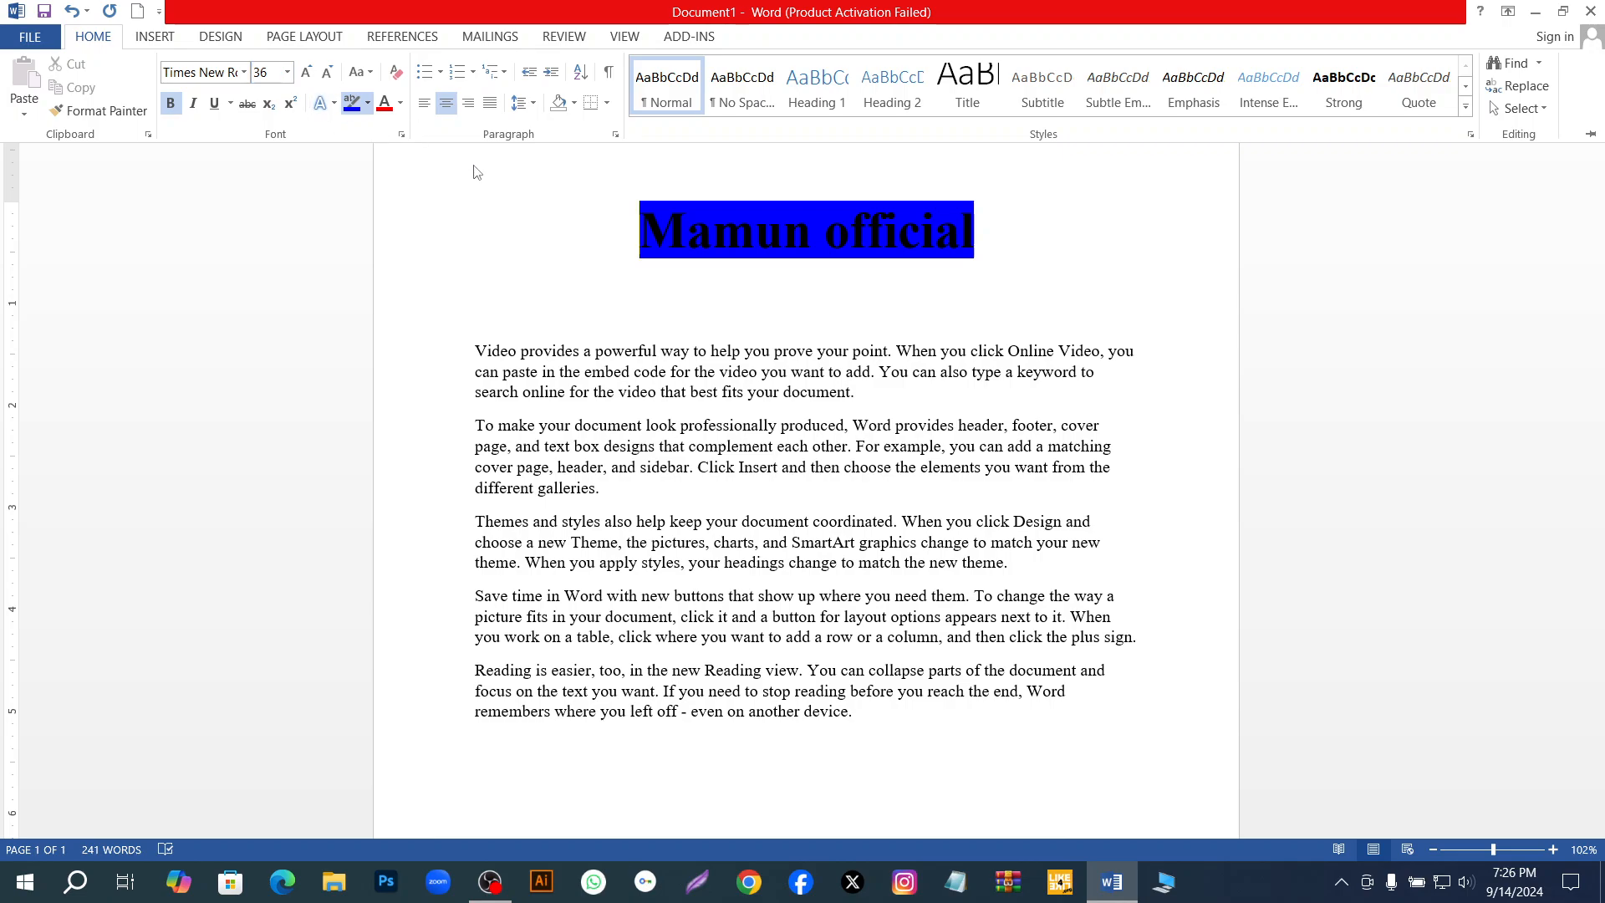
left_click(367, 103)
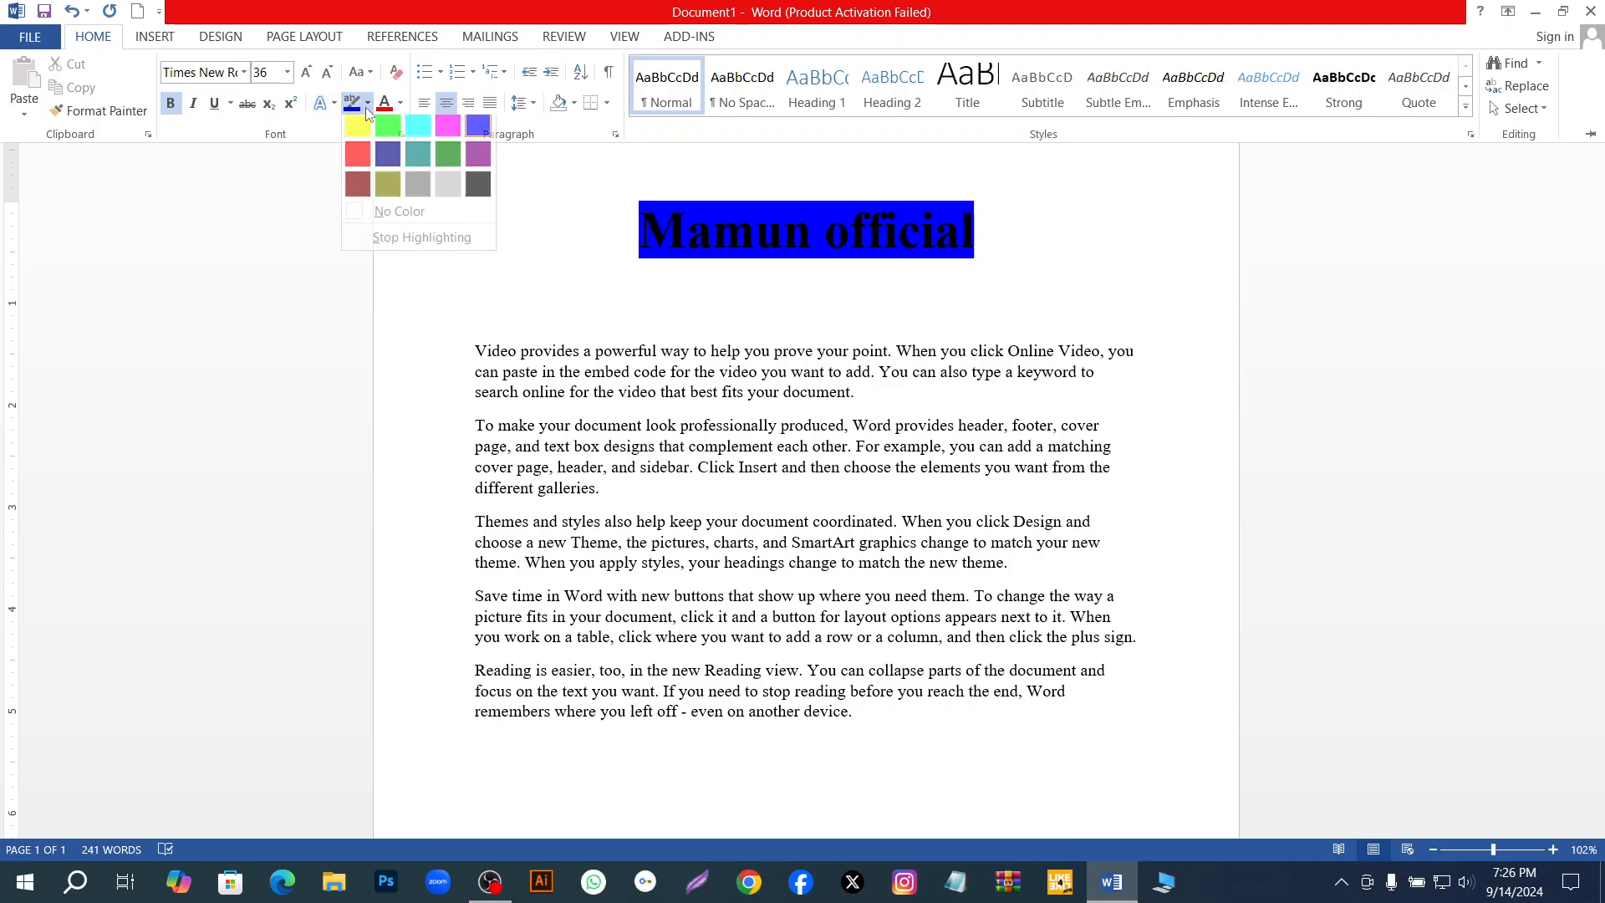
left_click(447, 132)
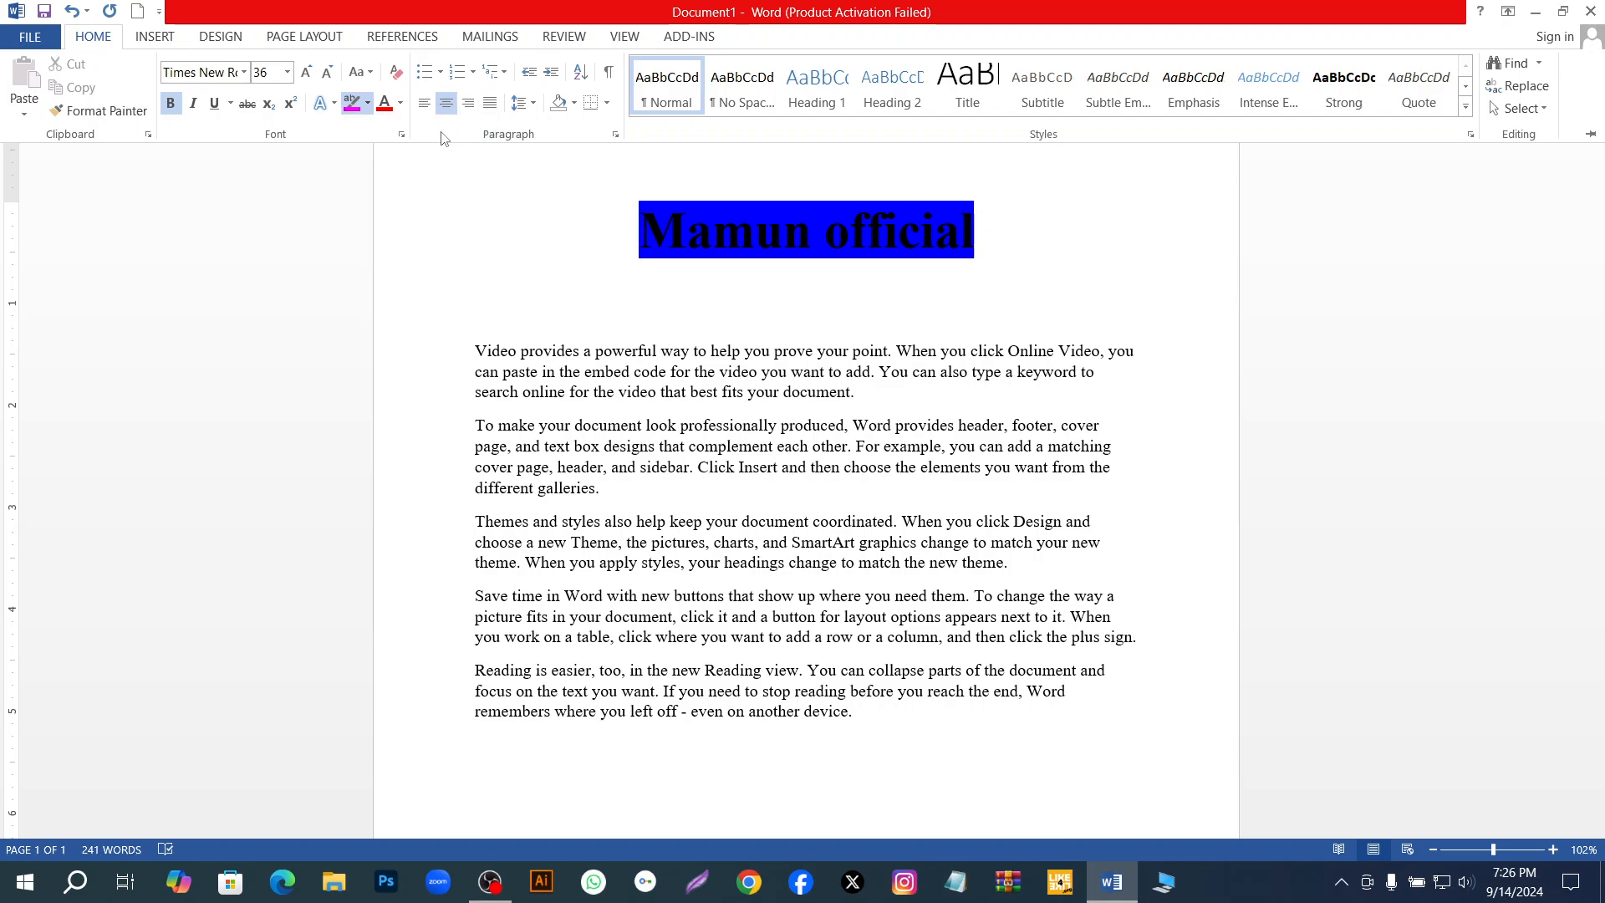
left_click_drag(640, 229, 999, 234)
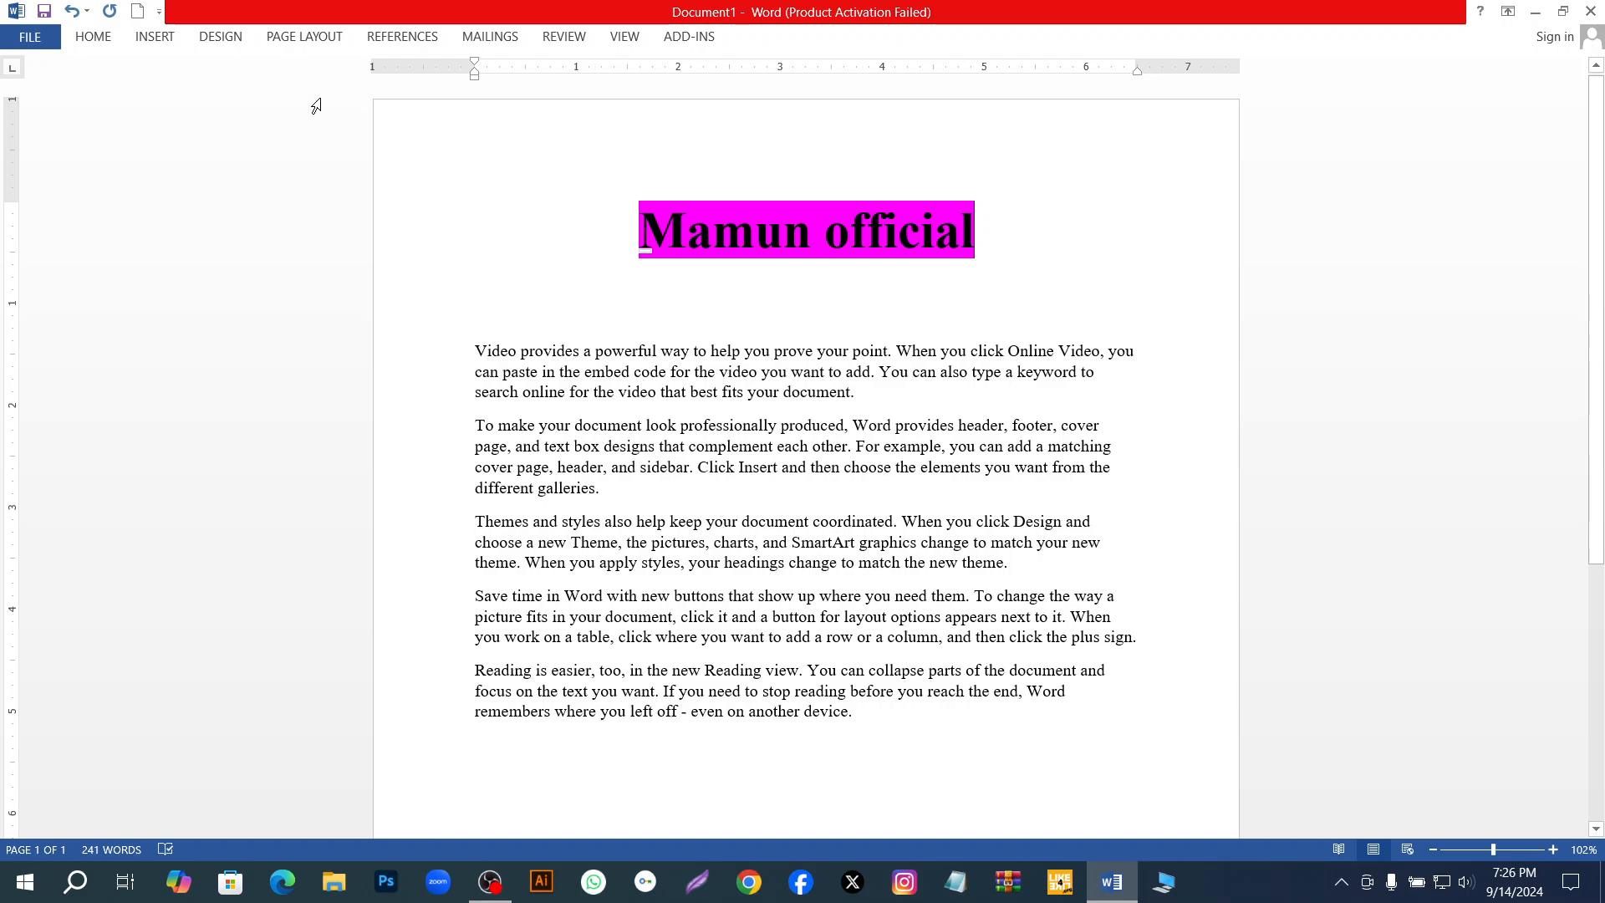
Try to set the title's font colour to the standard red.
left_click(106, 43)
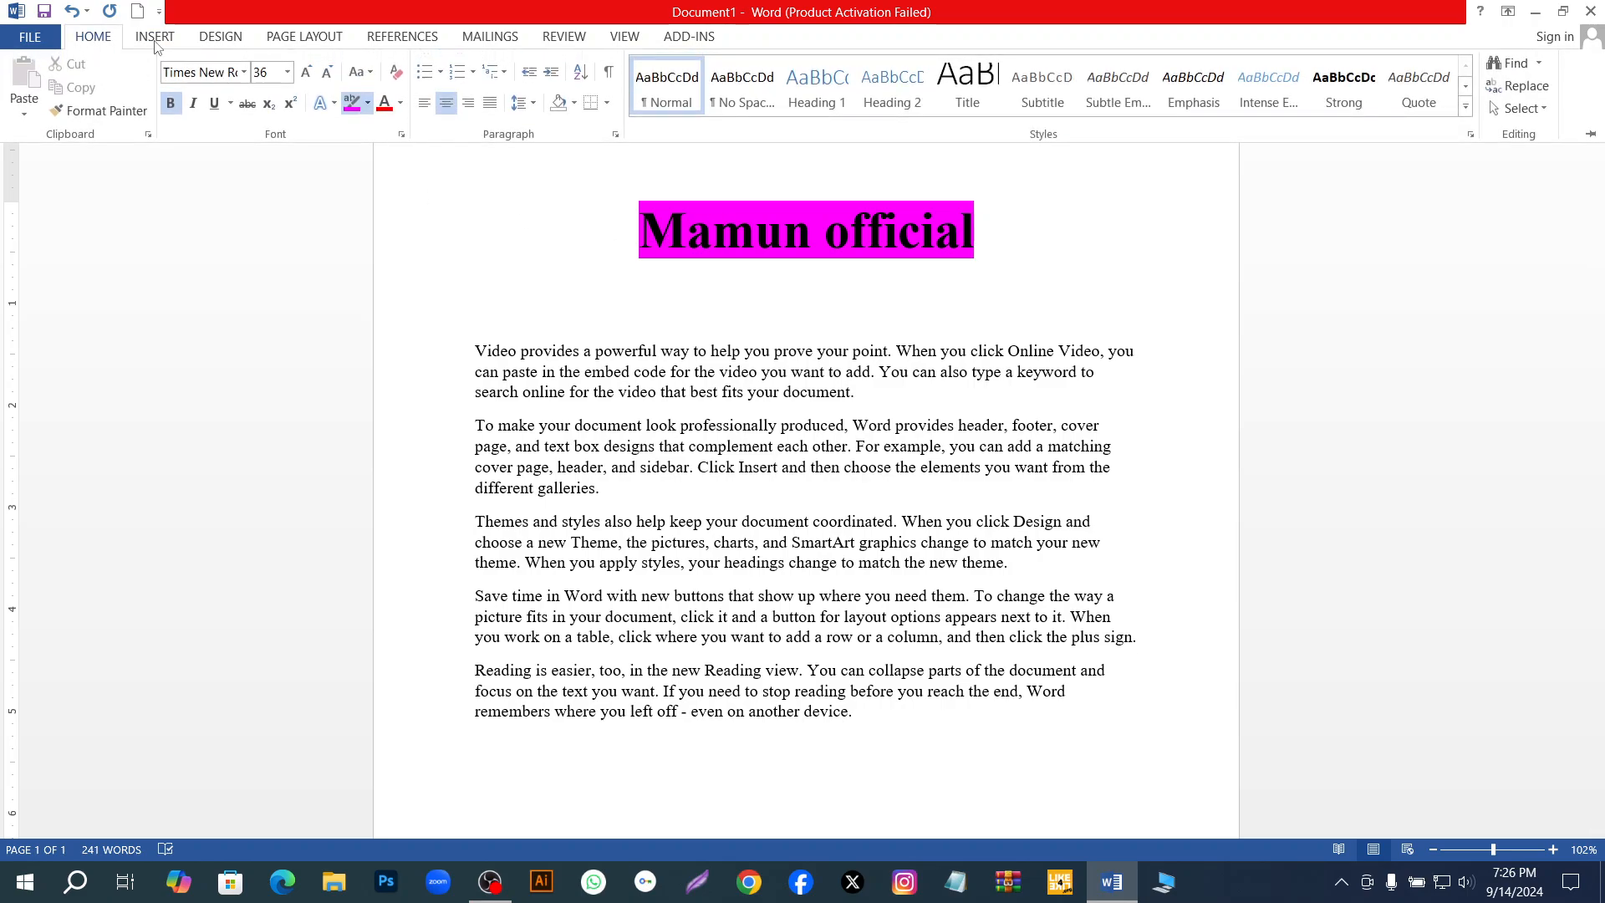
left_click(401, 104)
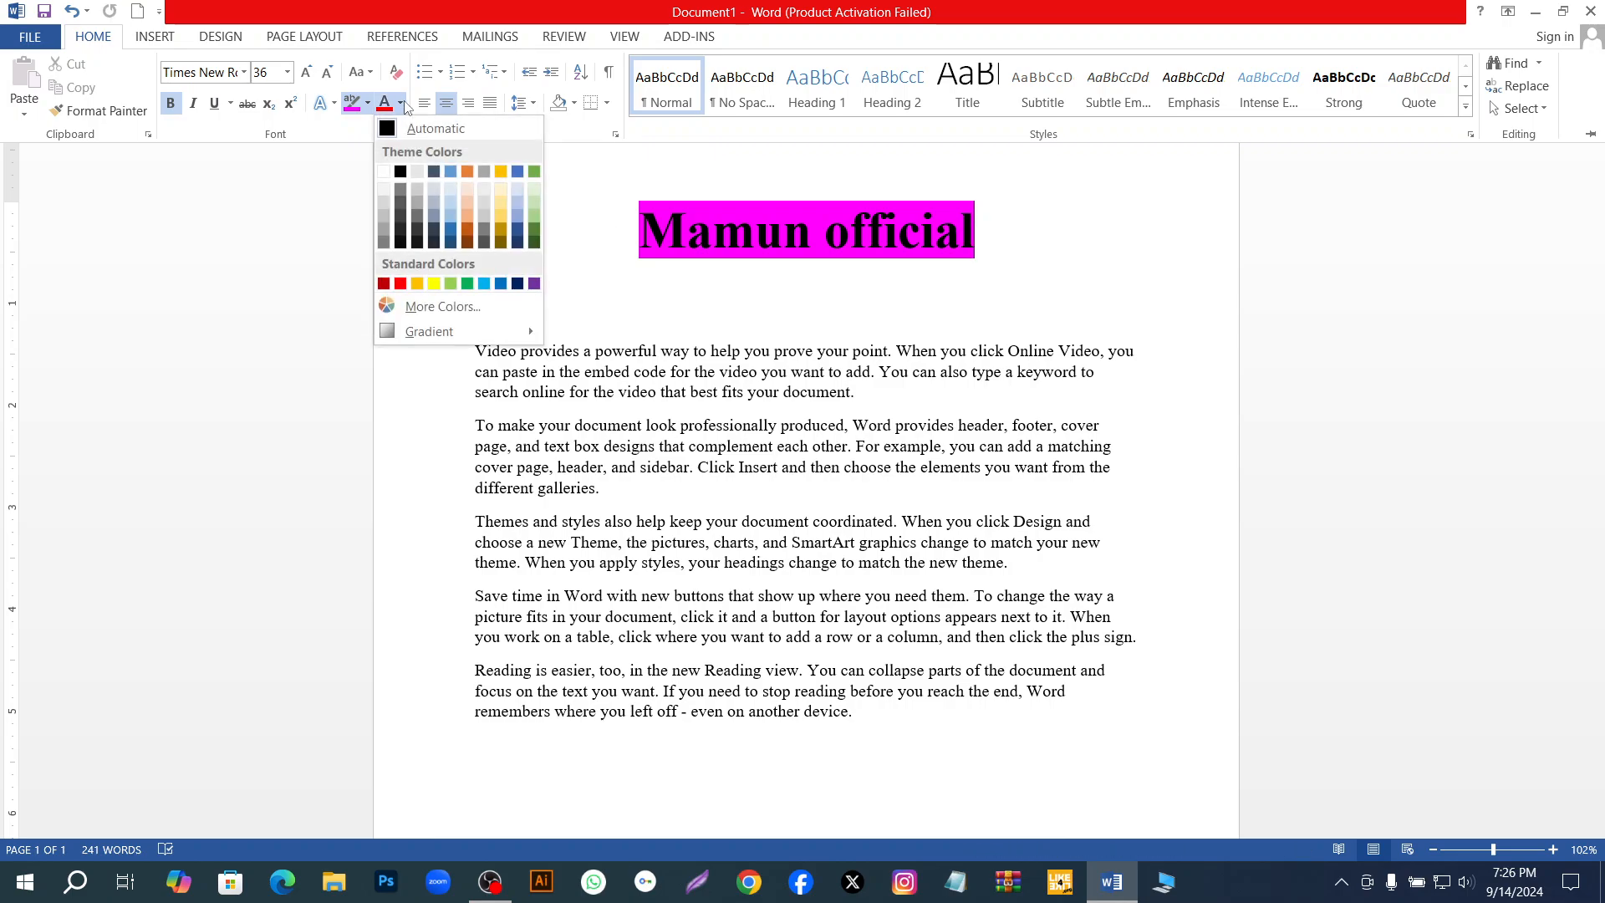
left_click(402, 283)
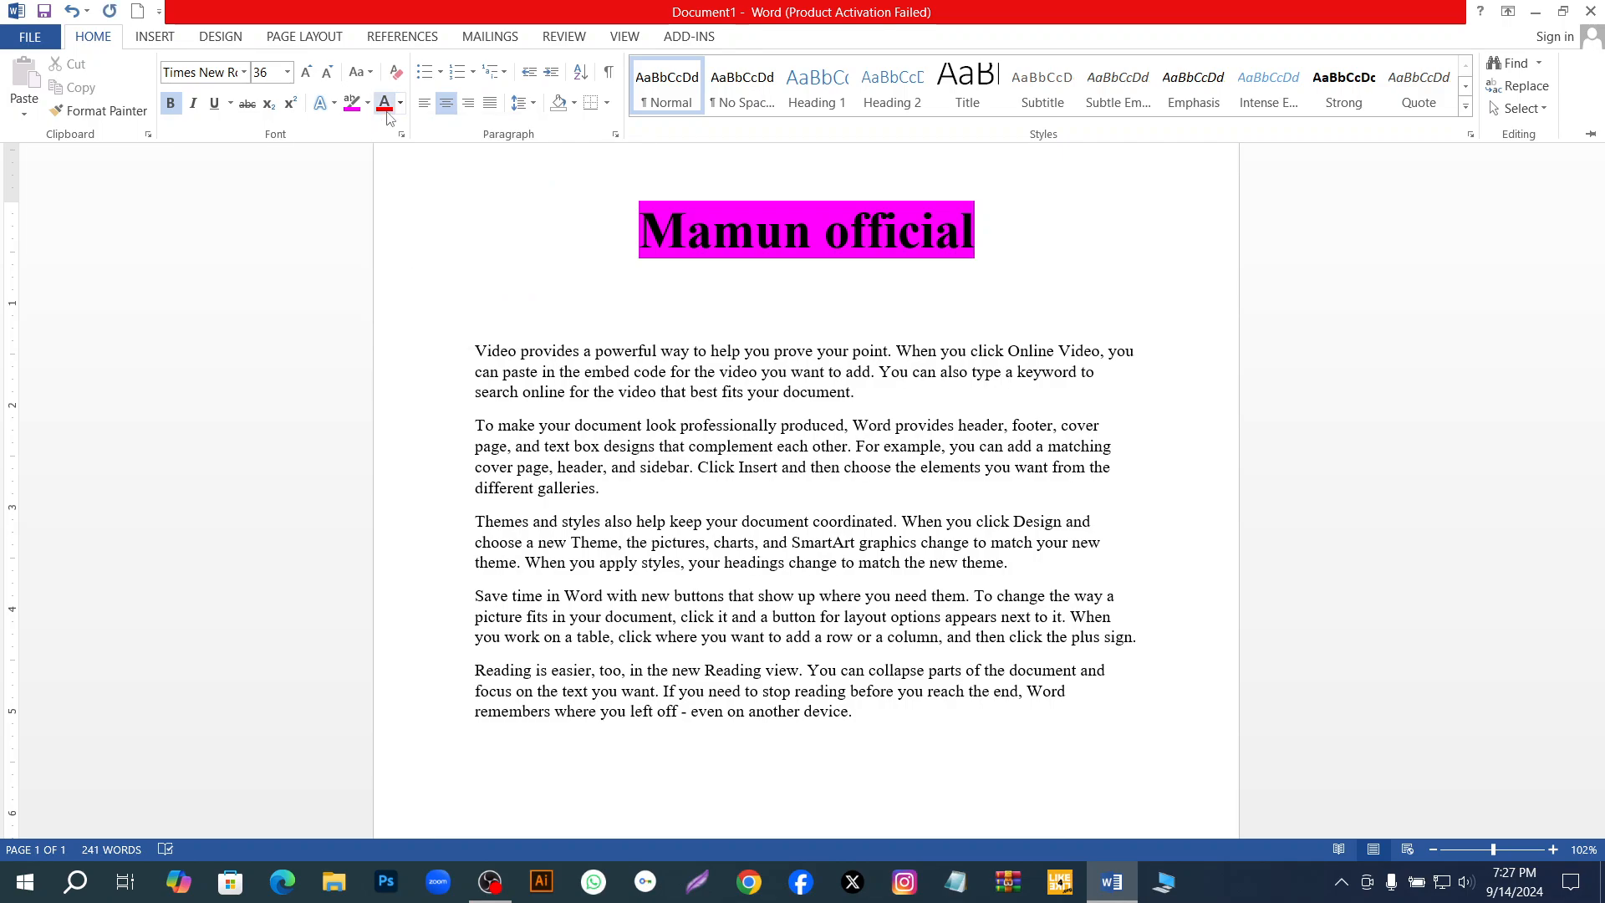
left_click(810, 235)
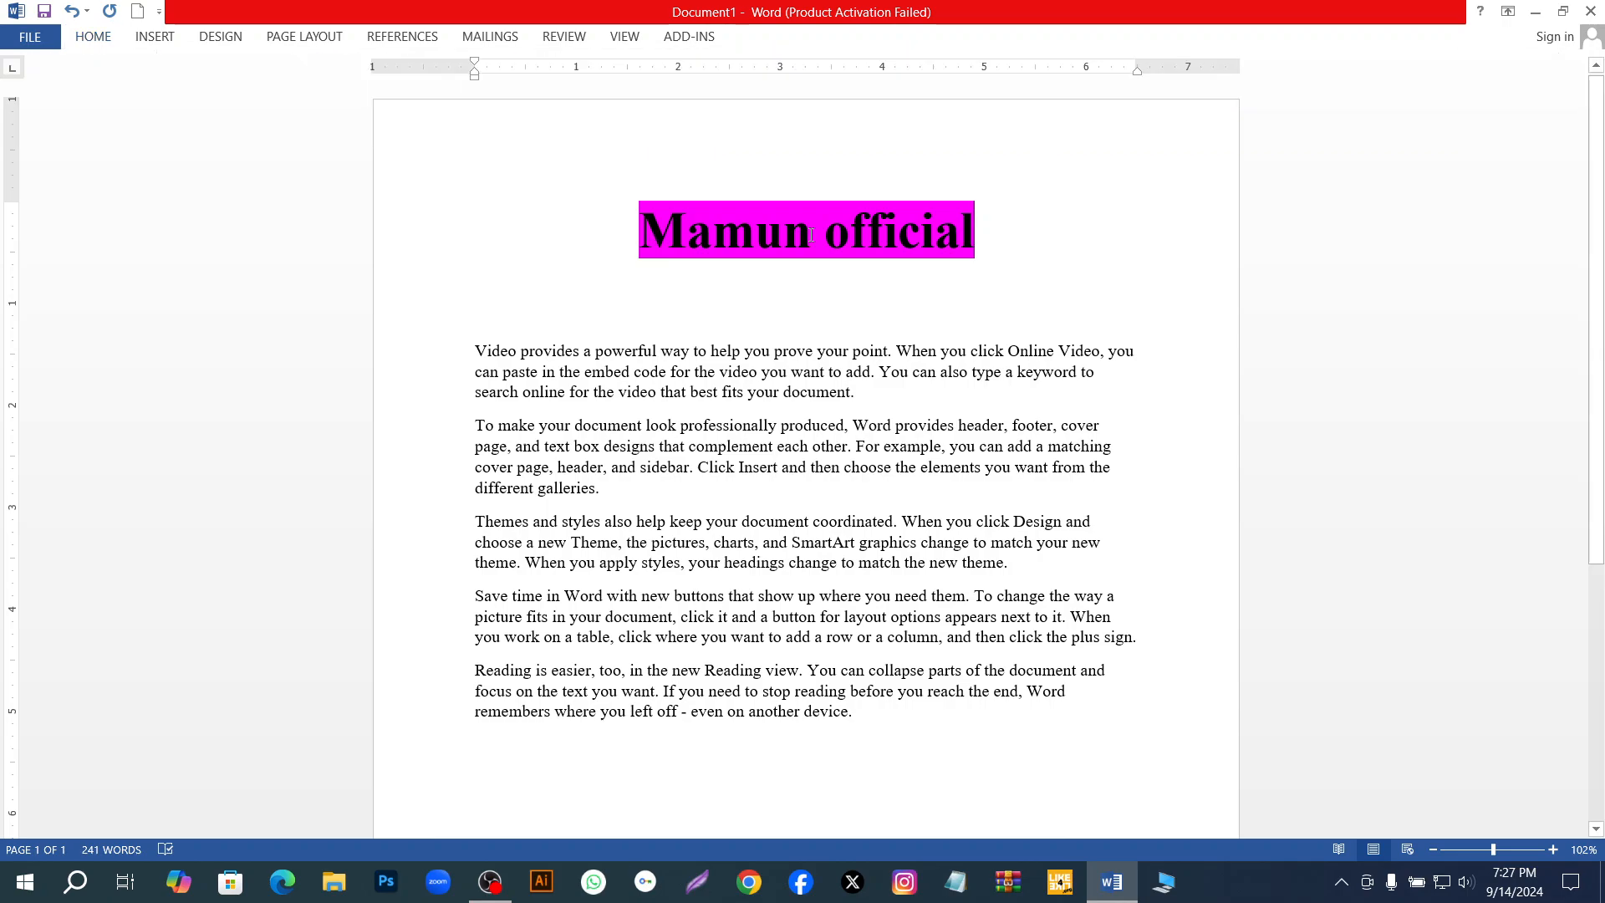
Set the font colour of the whole title to white and deselect the text.
left_click_drag(964, 230, 641, 234)
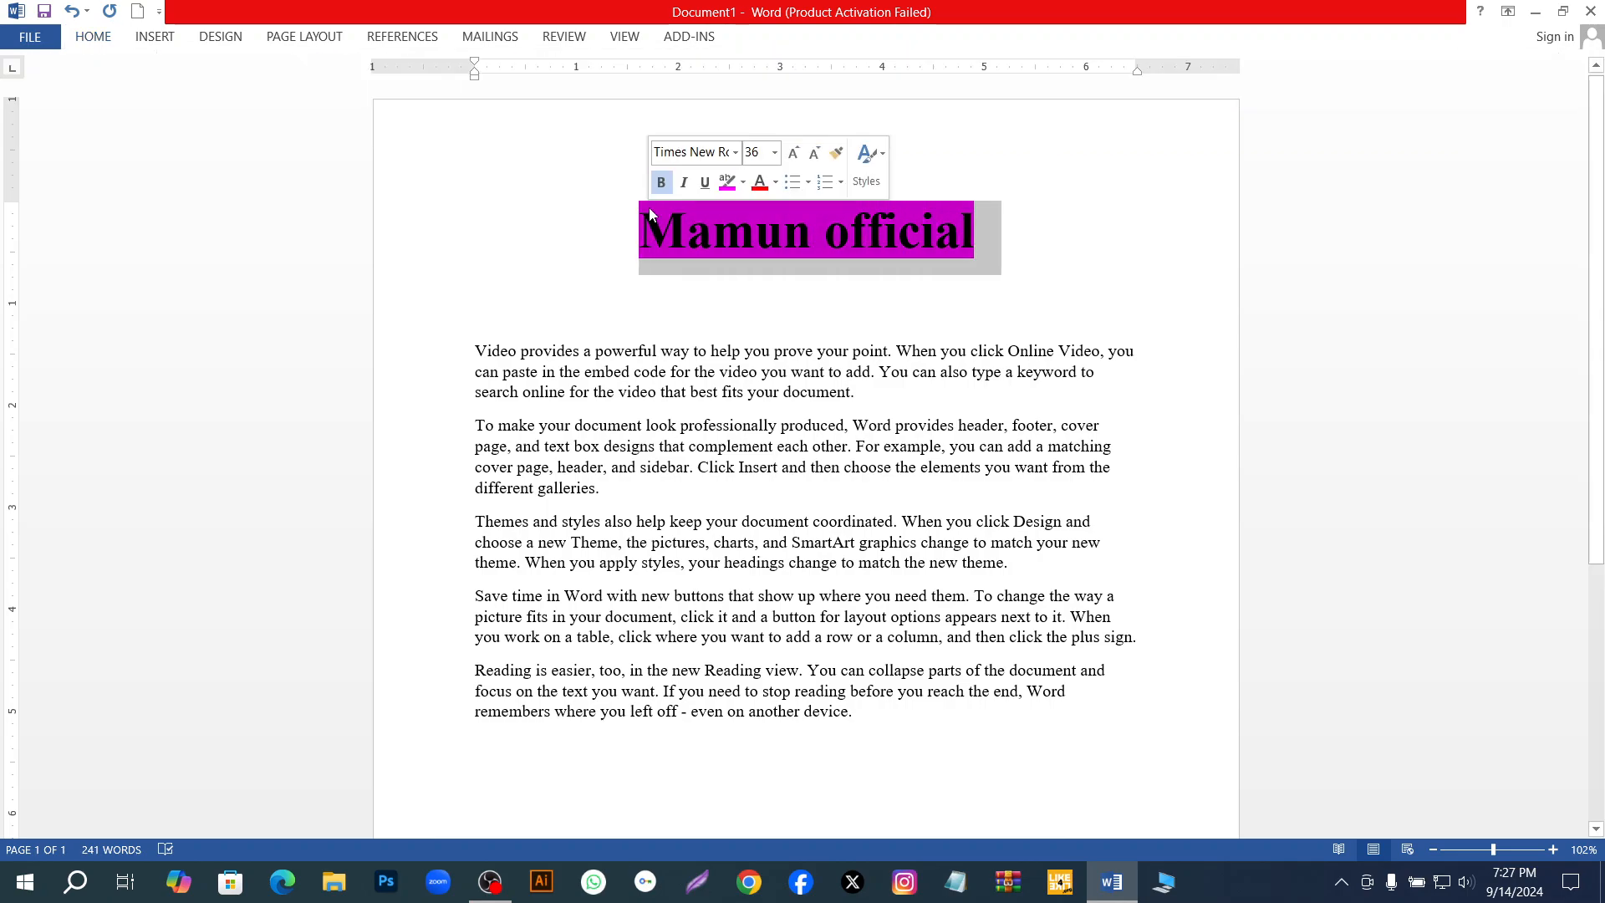
left_click(92, 36)
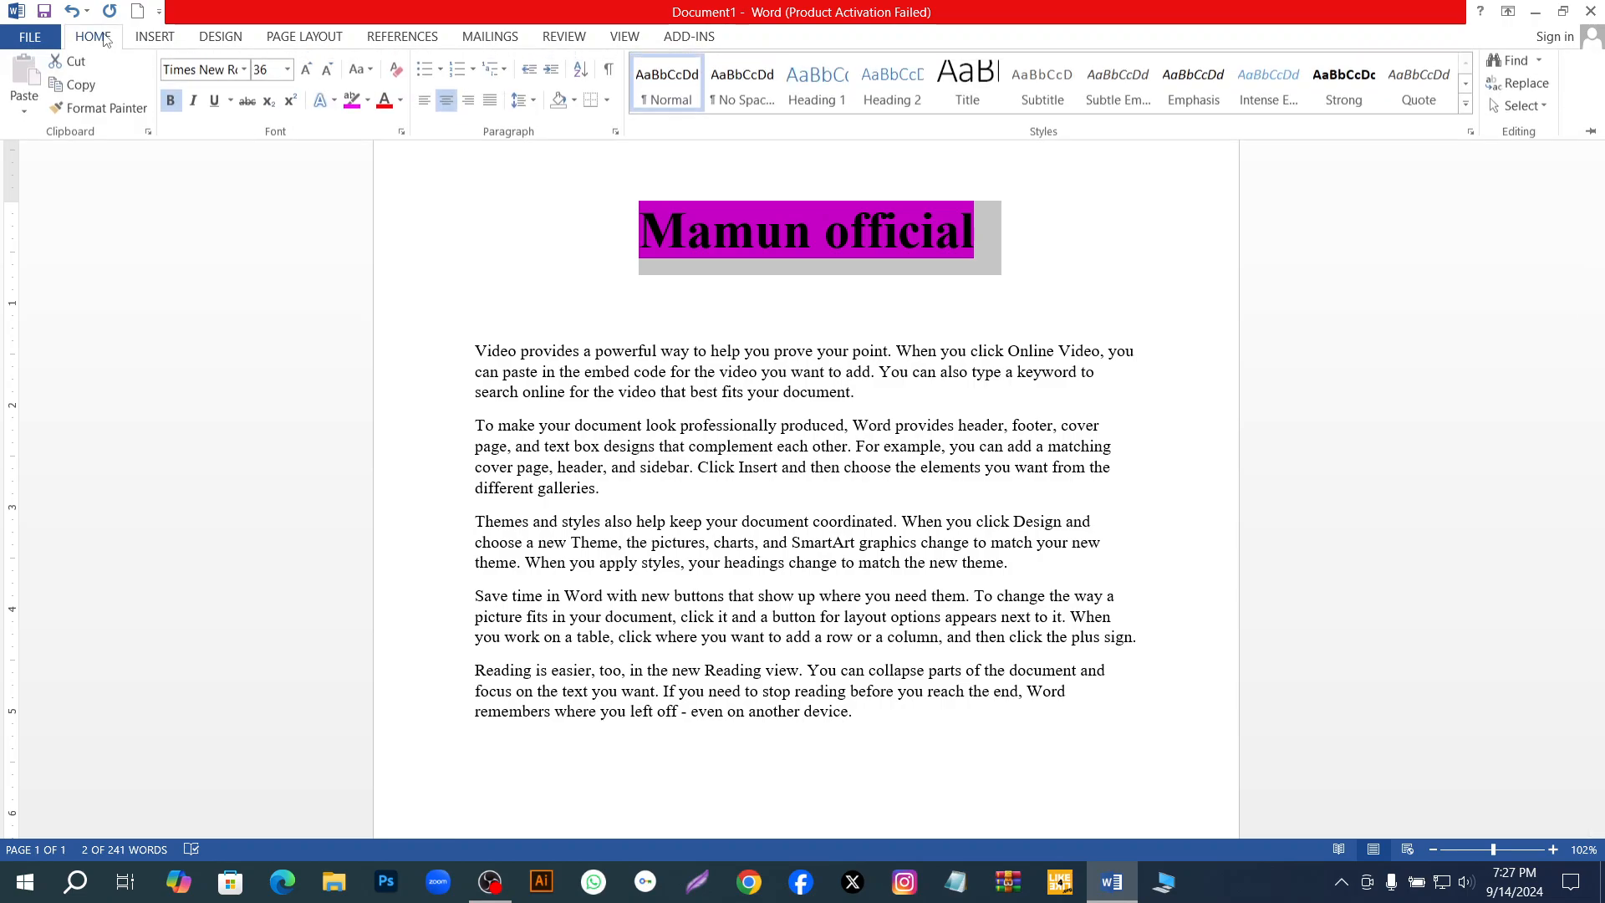
left_click(400, 103)
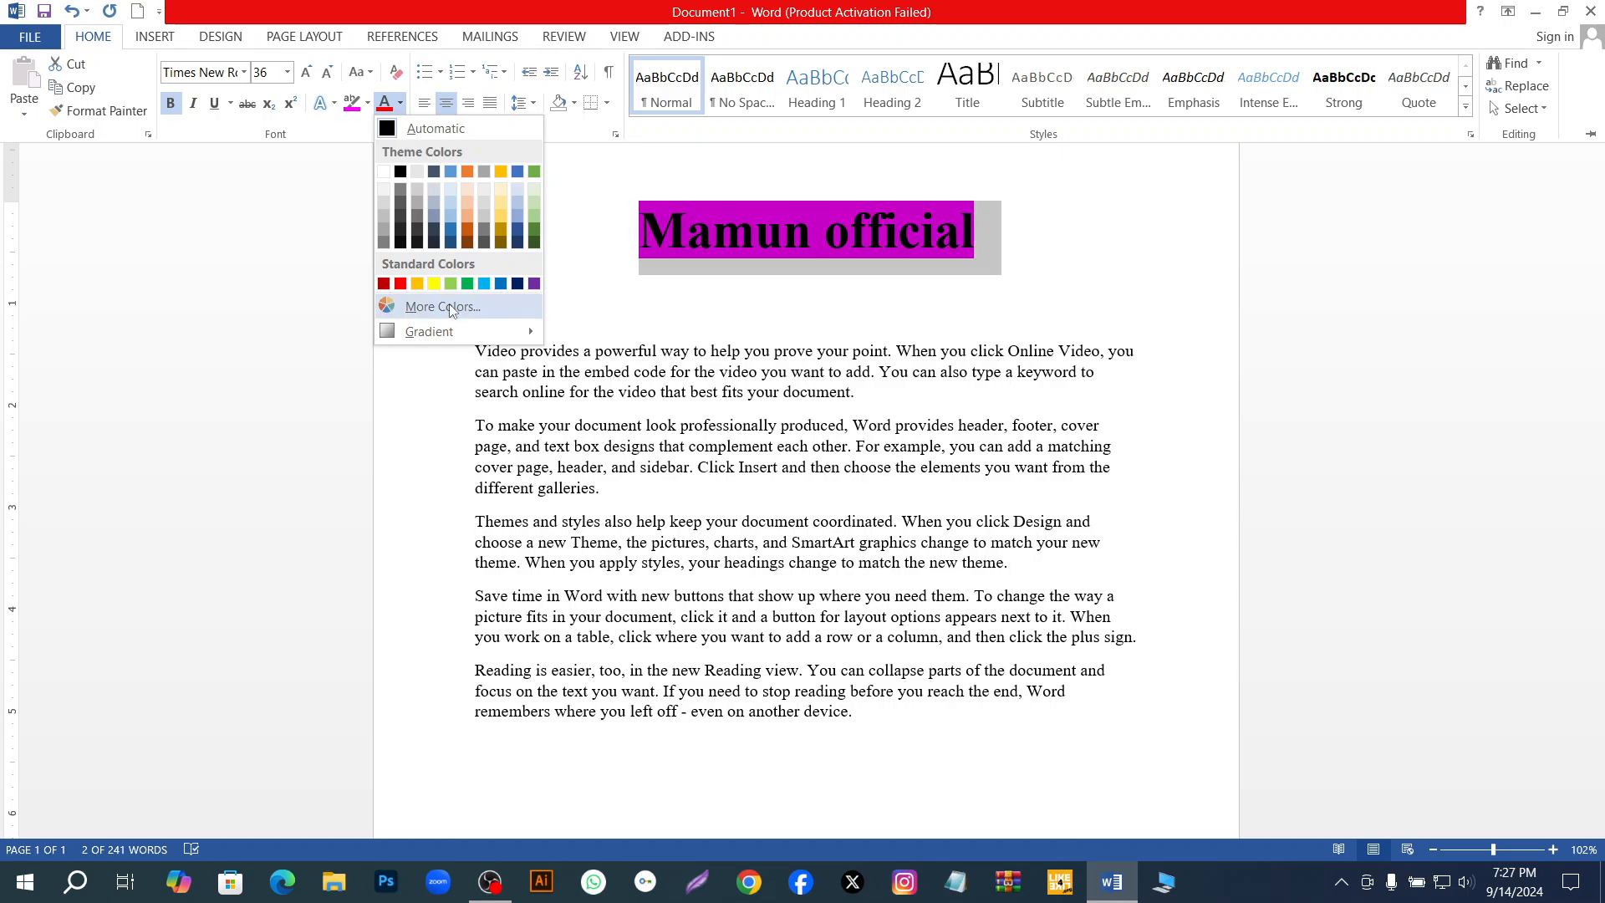
mouse_move(529, 329)
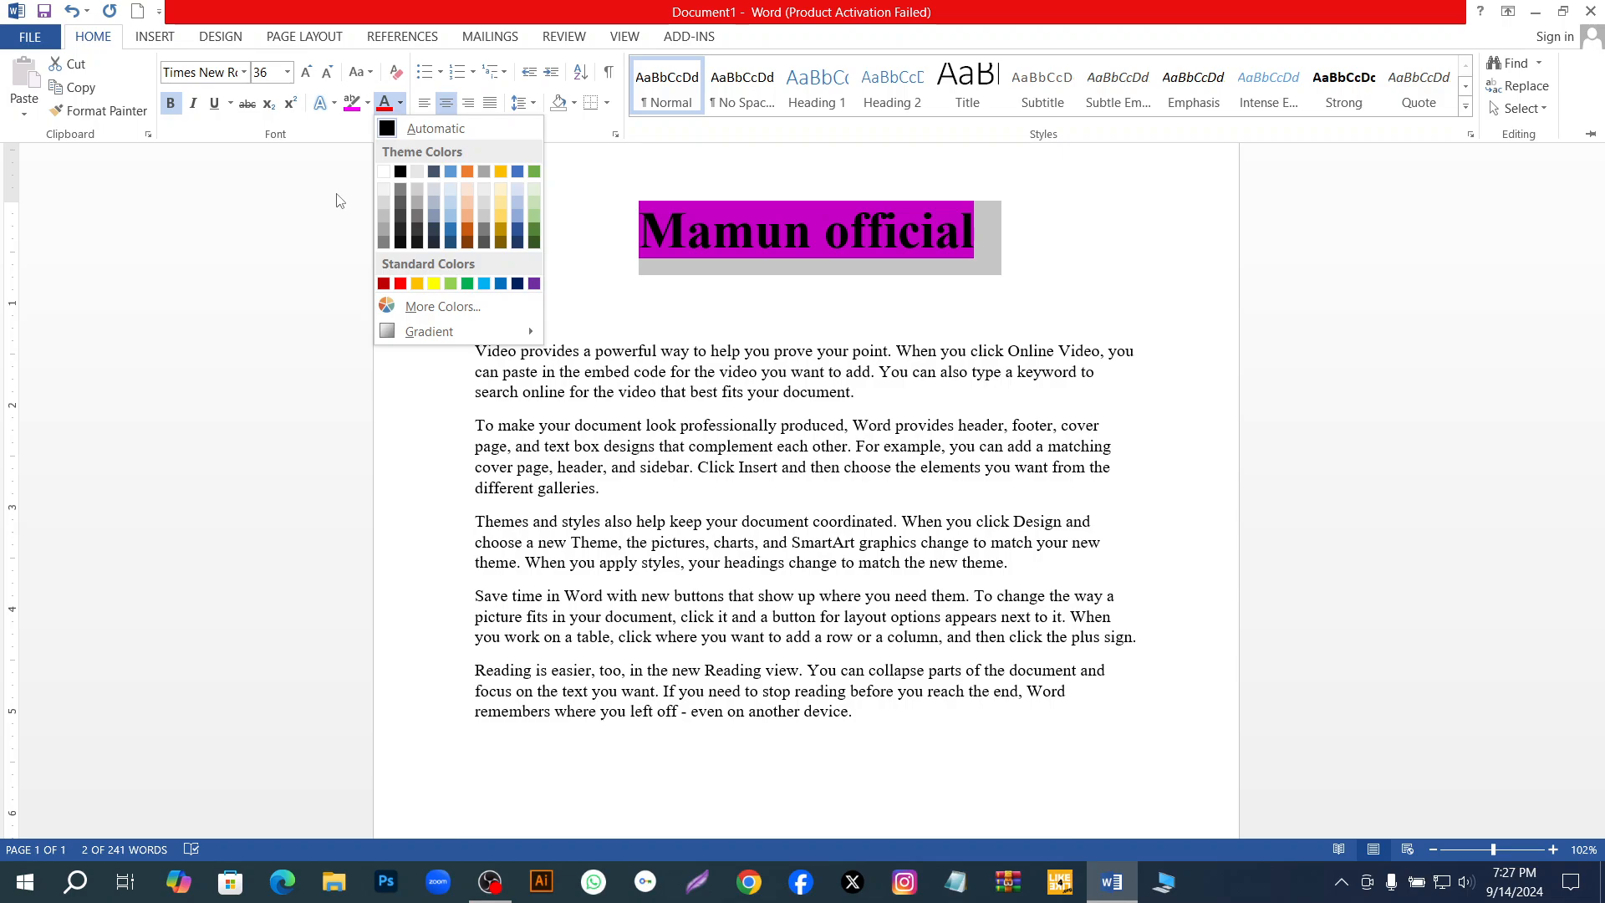
left_click(385, 174)
left_click(293, 271)
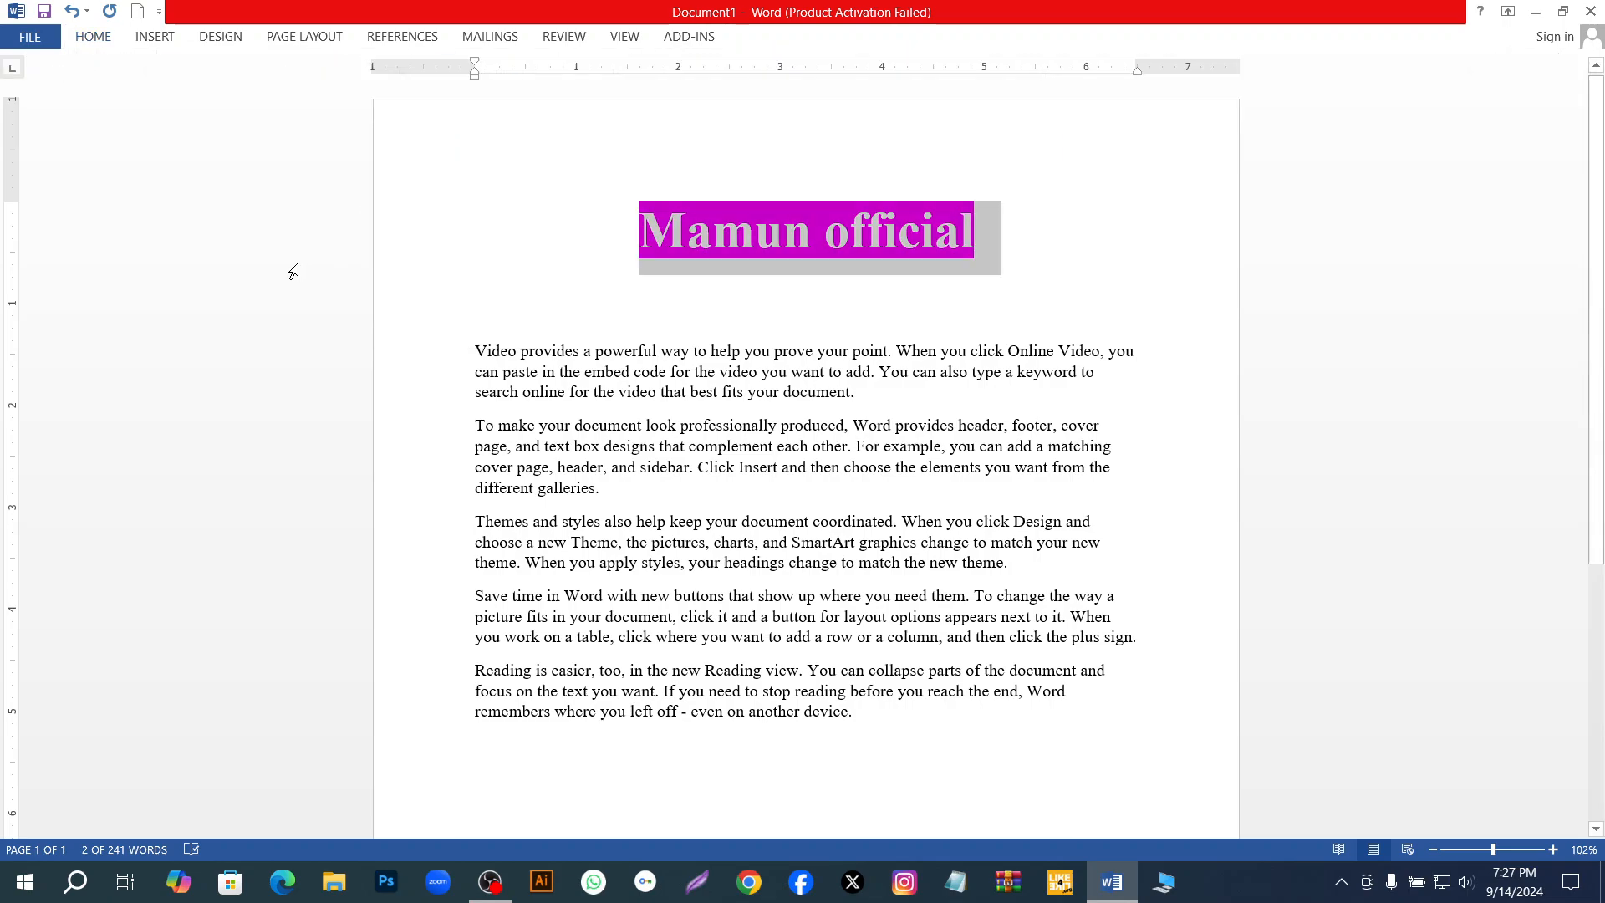
left_click(482, 269)
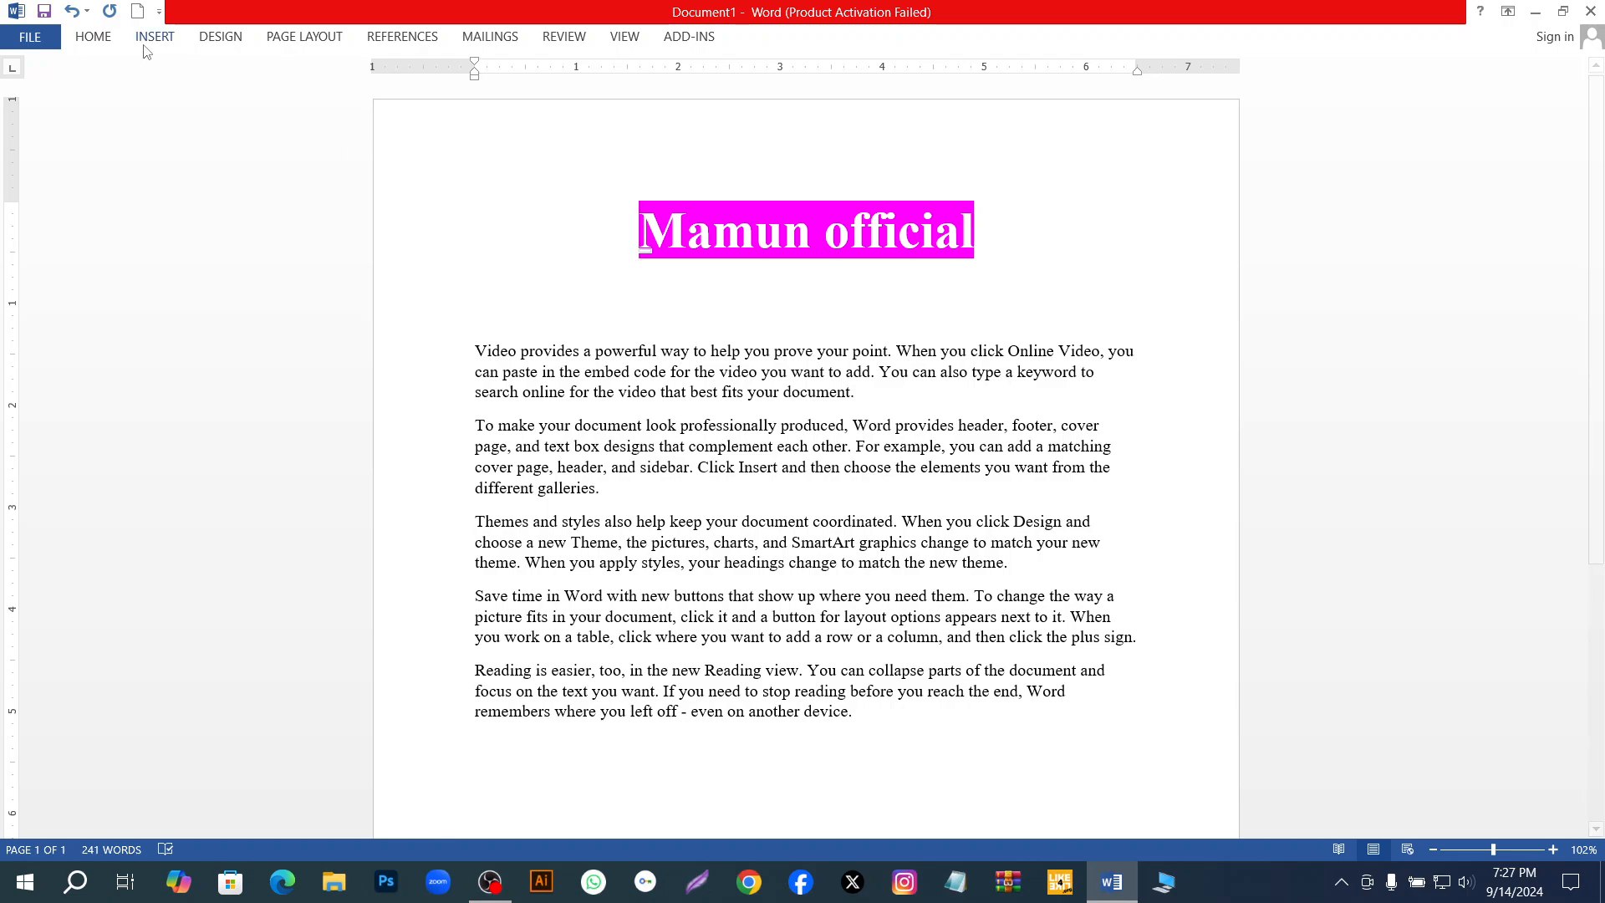
Try to apply a standard red outline to the title as a text effect.
left_click(98, 42)
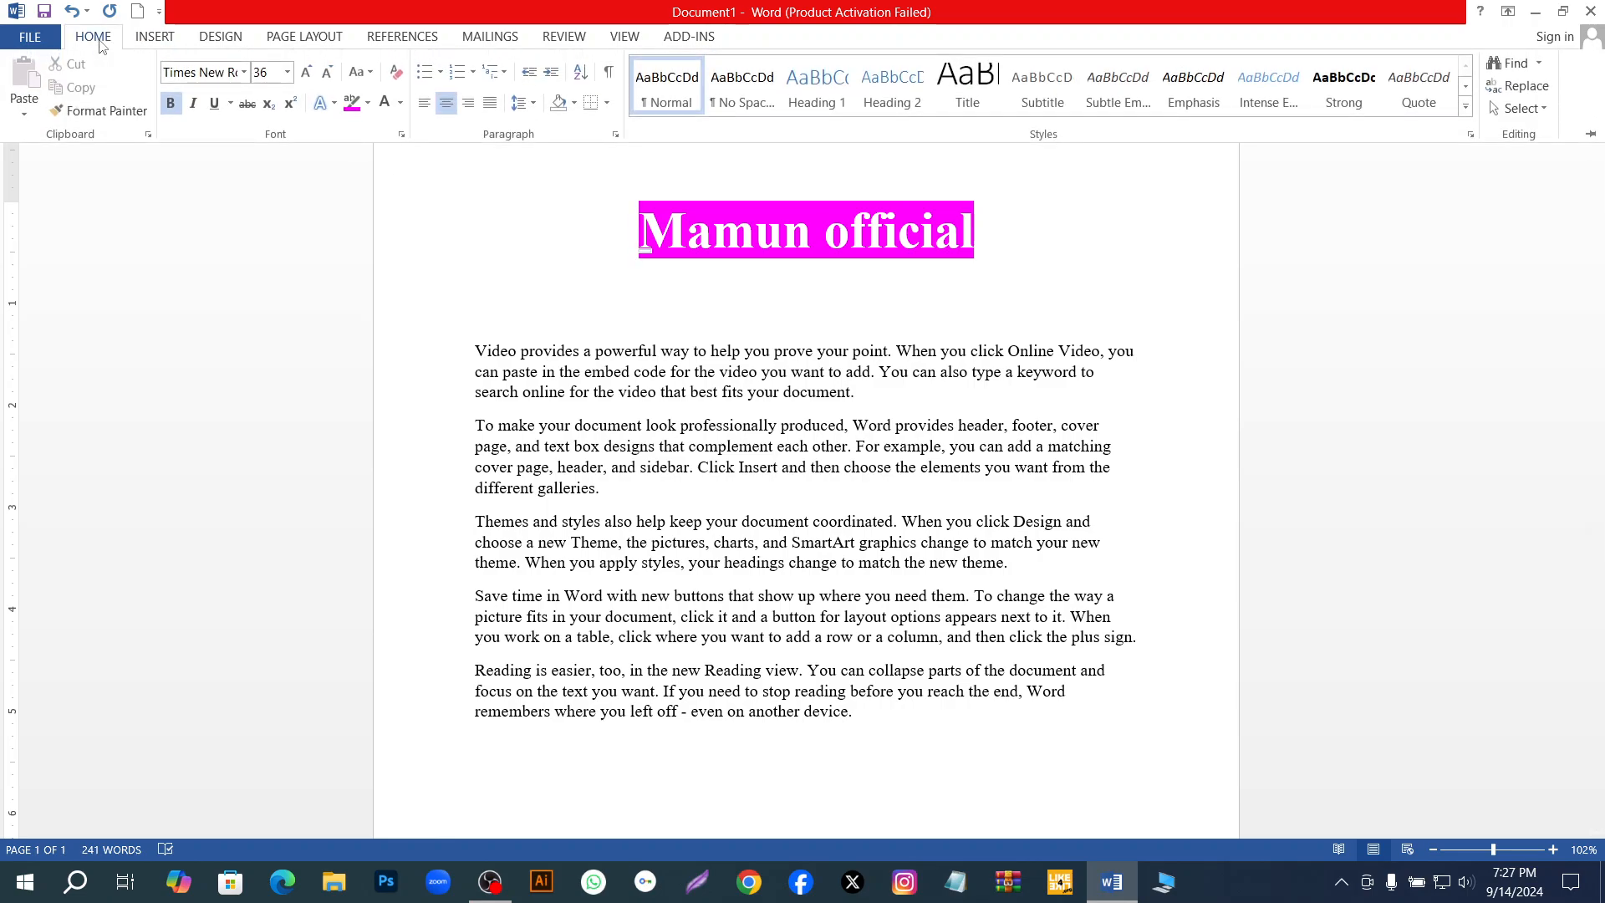
left_click(336, 105)
left_click(336, 106)
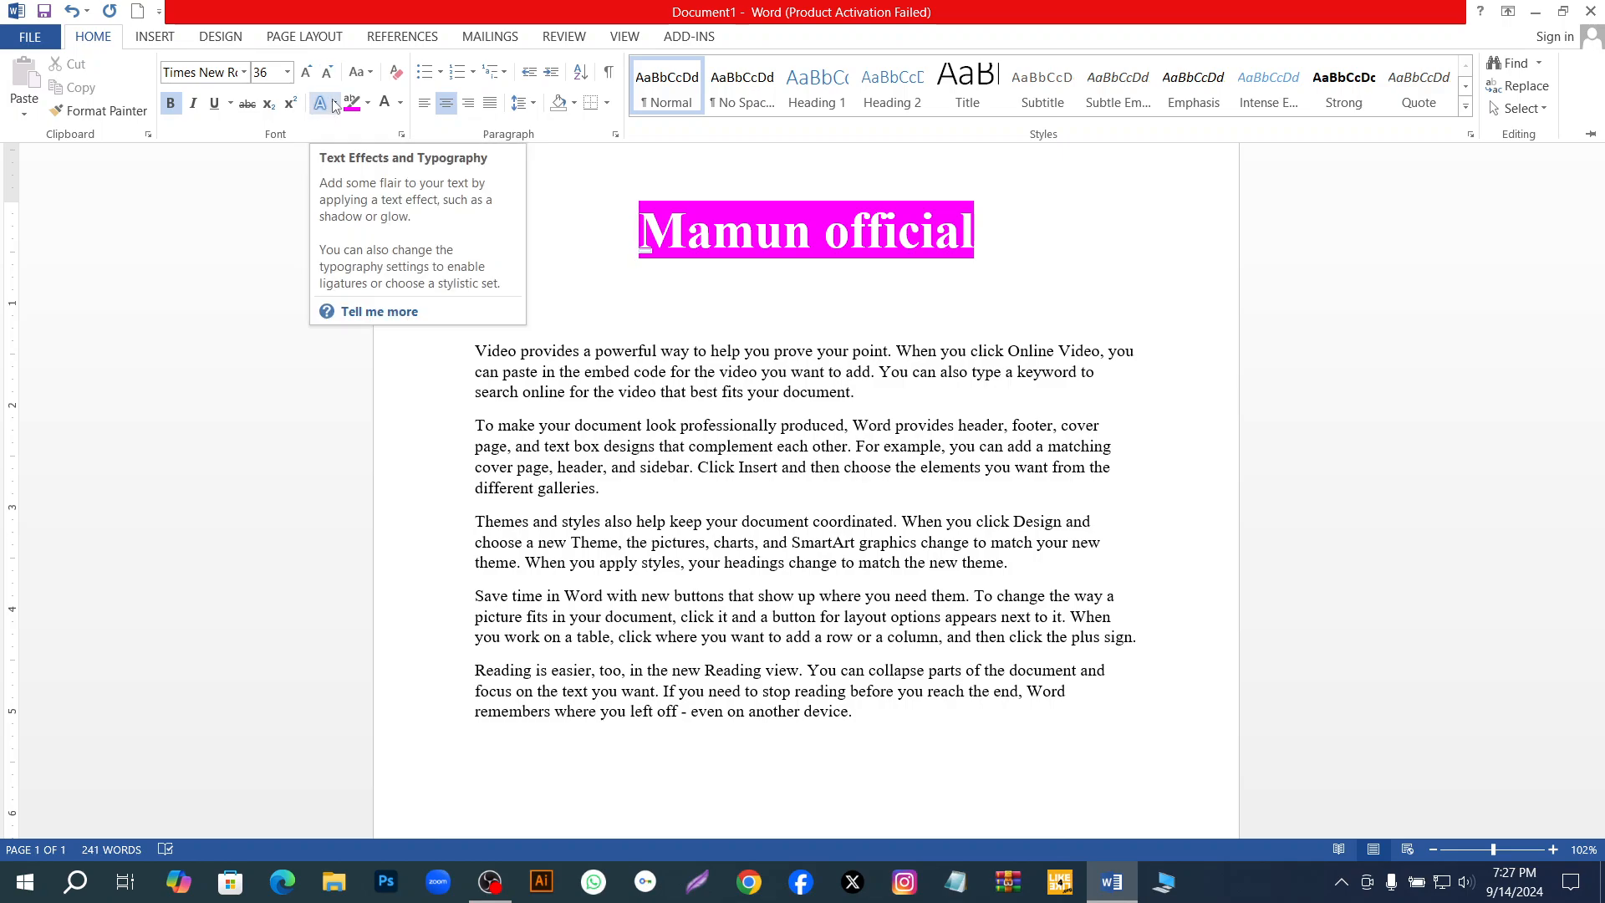
left_click(333, 103)
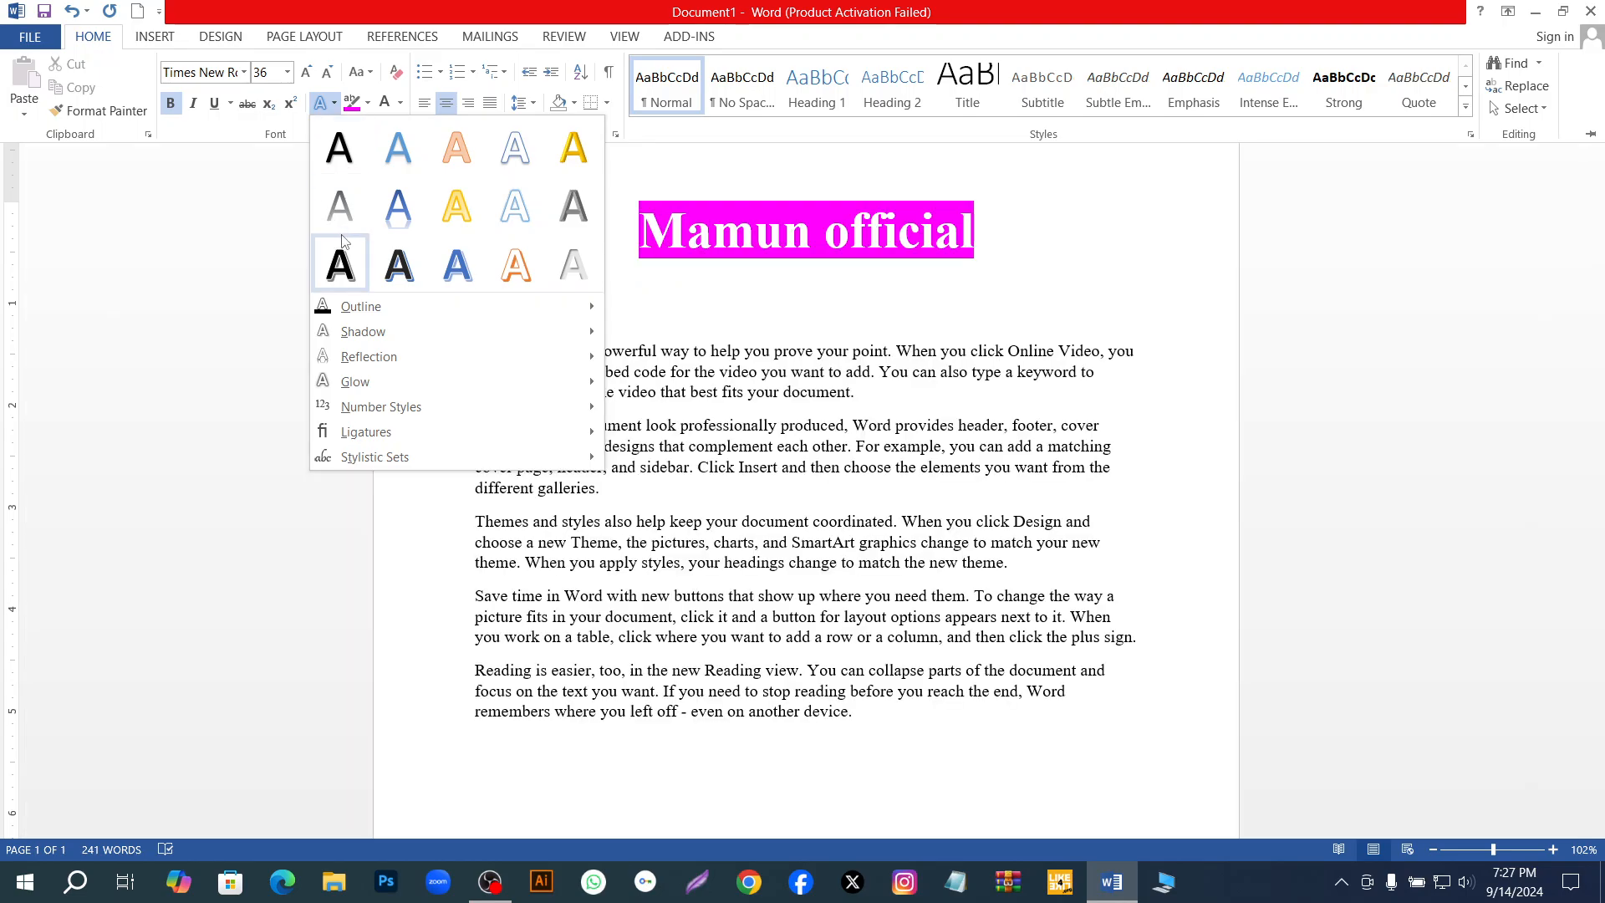
mouse_move(373, 320)
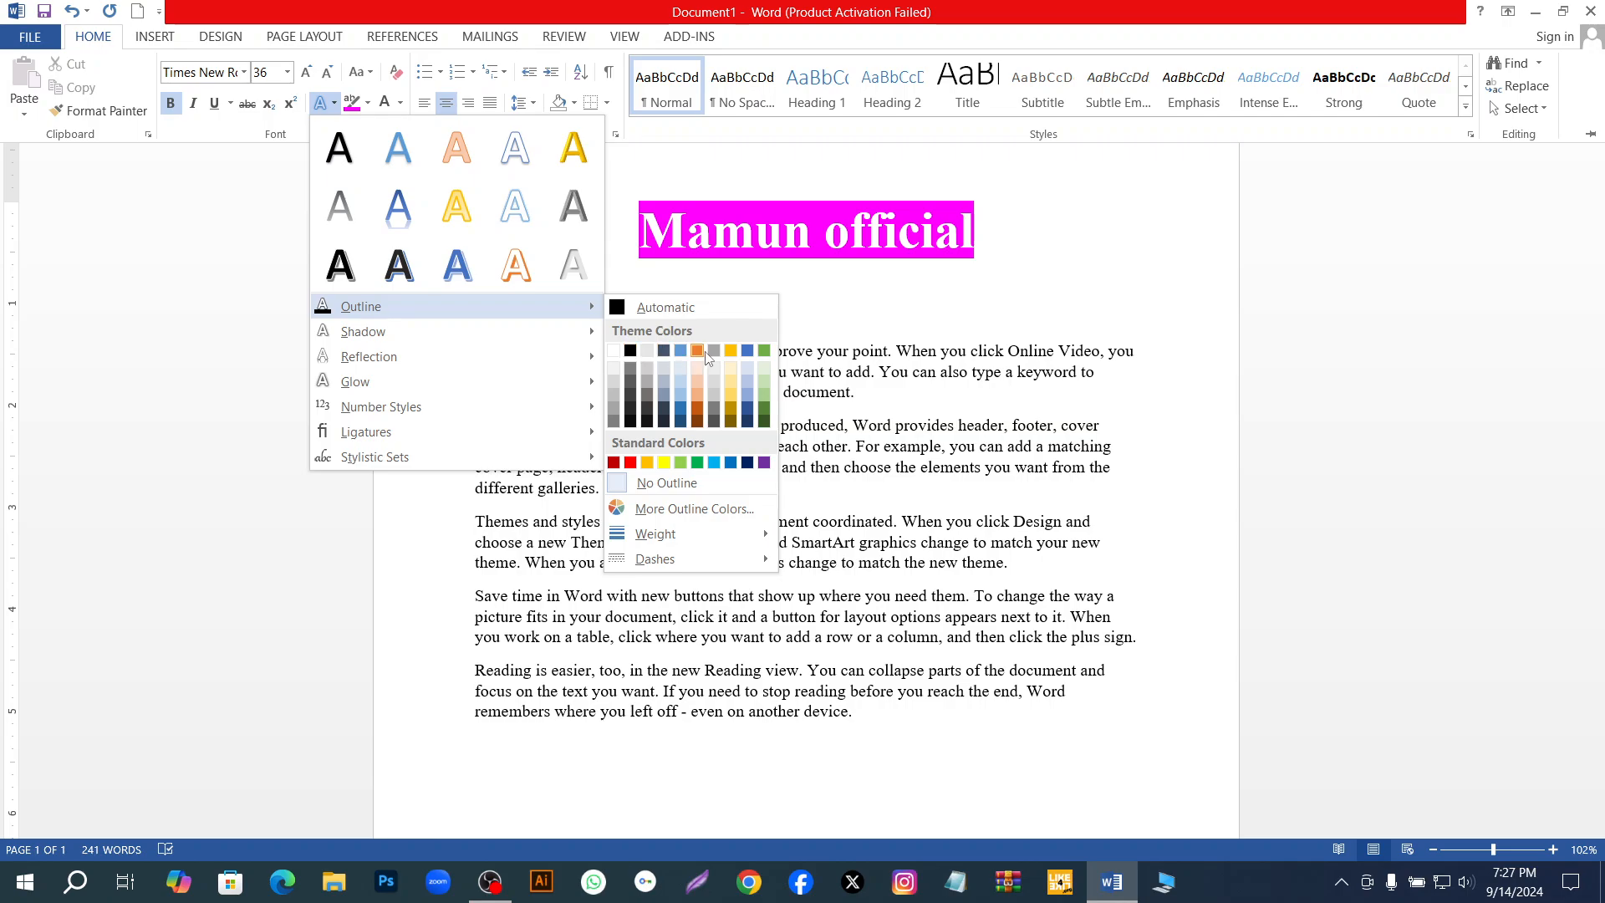
left_click(630, 462)
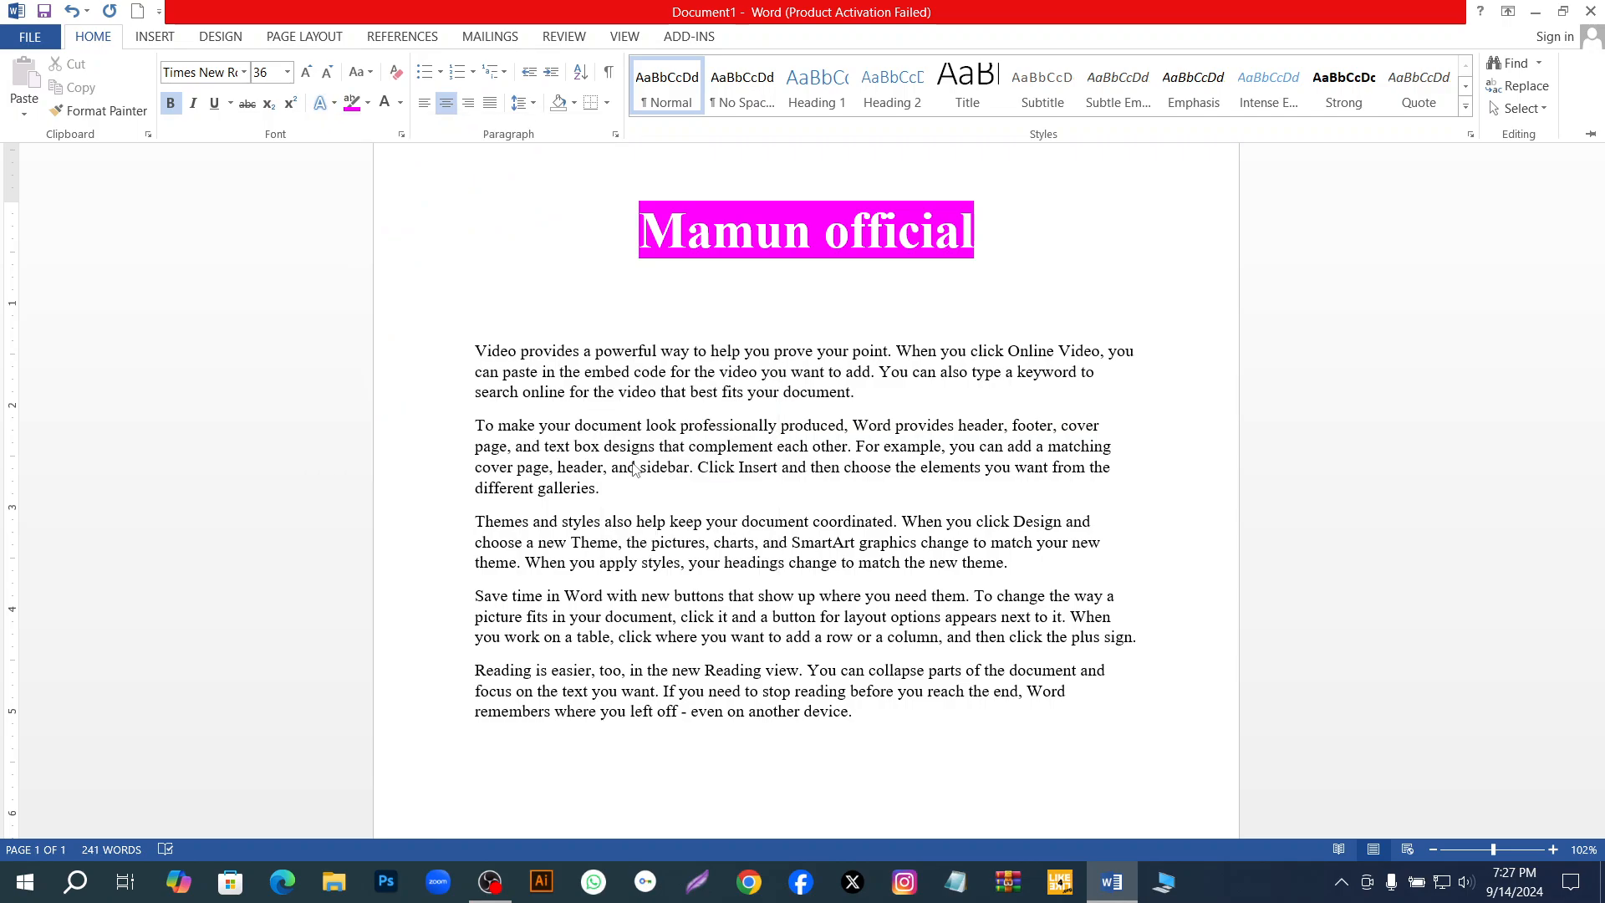
Try to set the title's font colour to the standard dark blue.
left_click(367, 103)
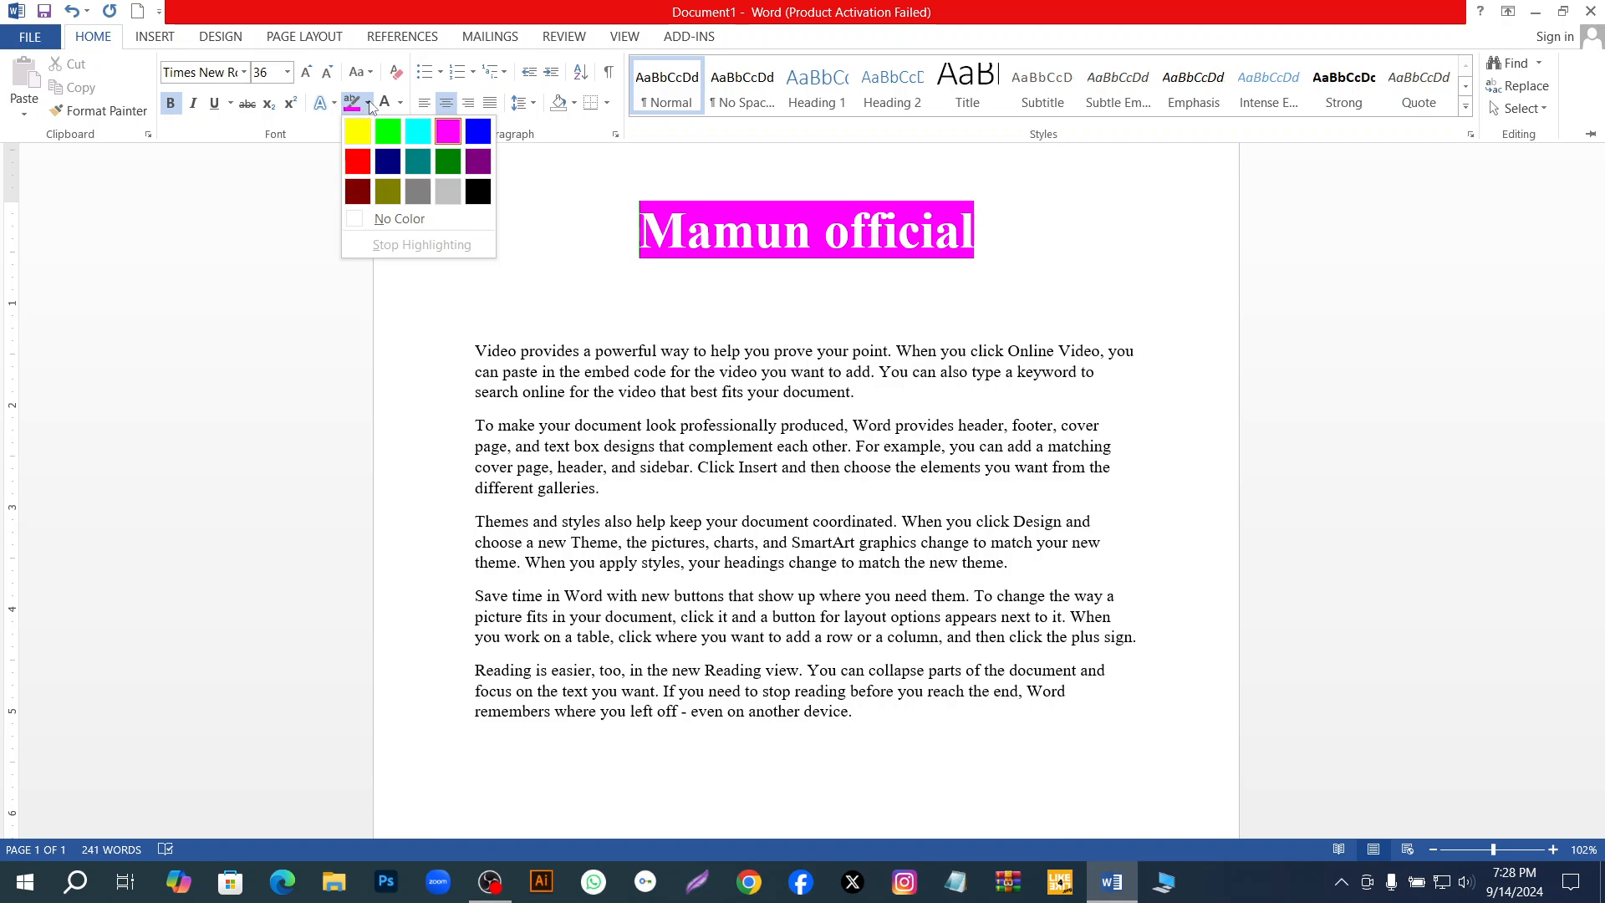
left_click(401, 103)
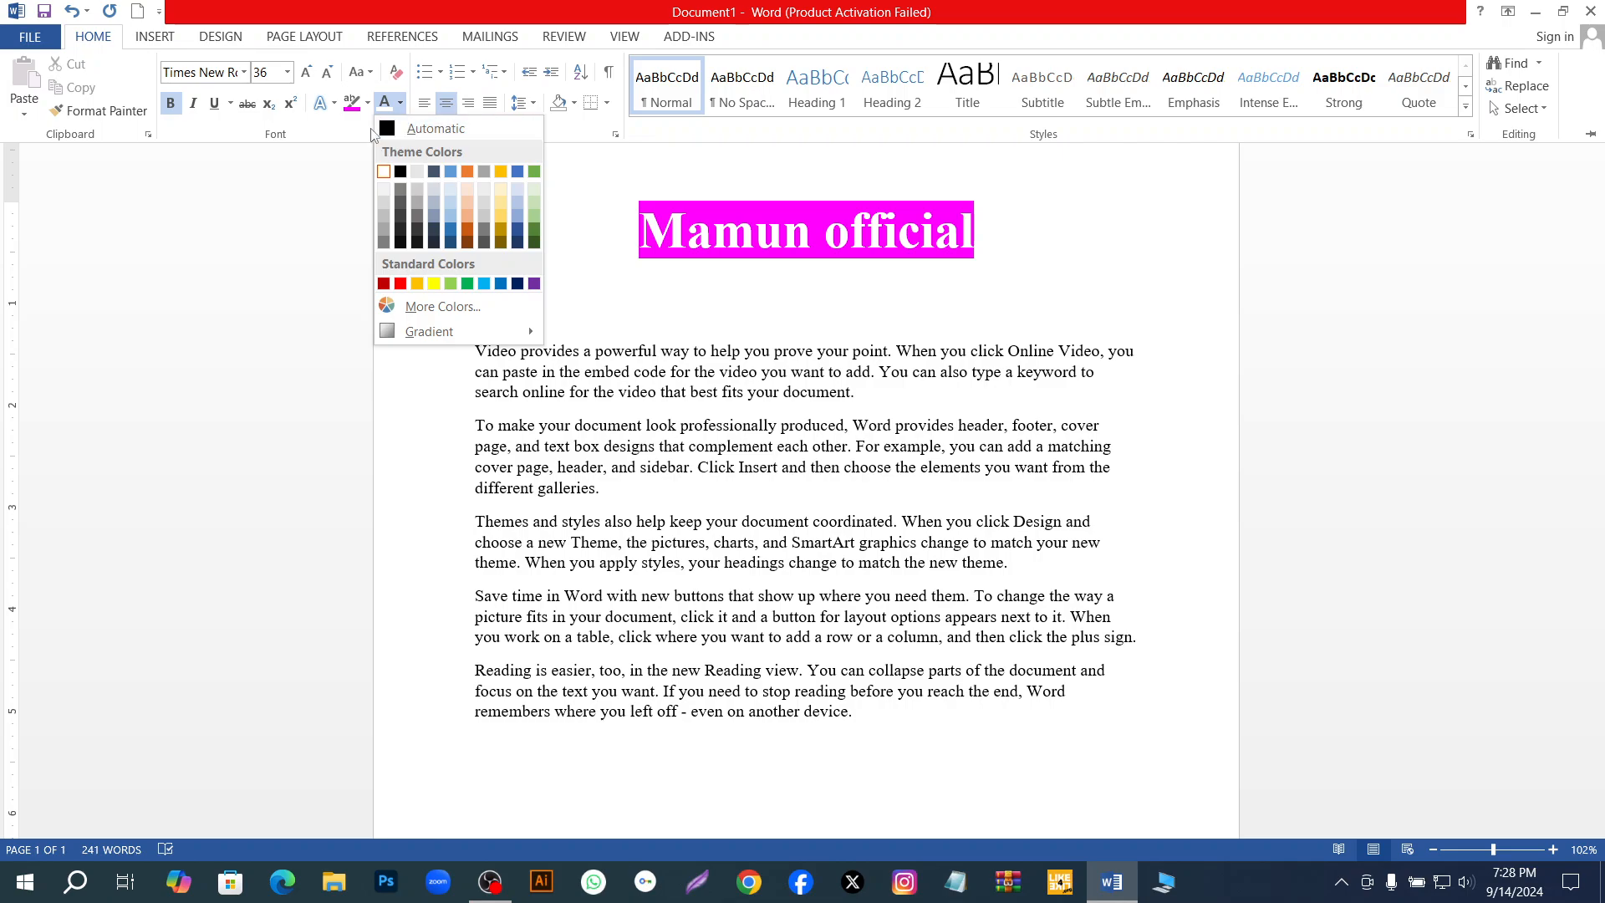
left_click(334, 103)
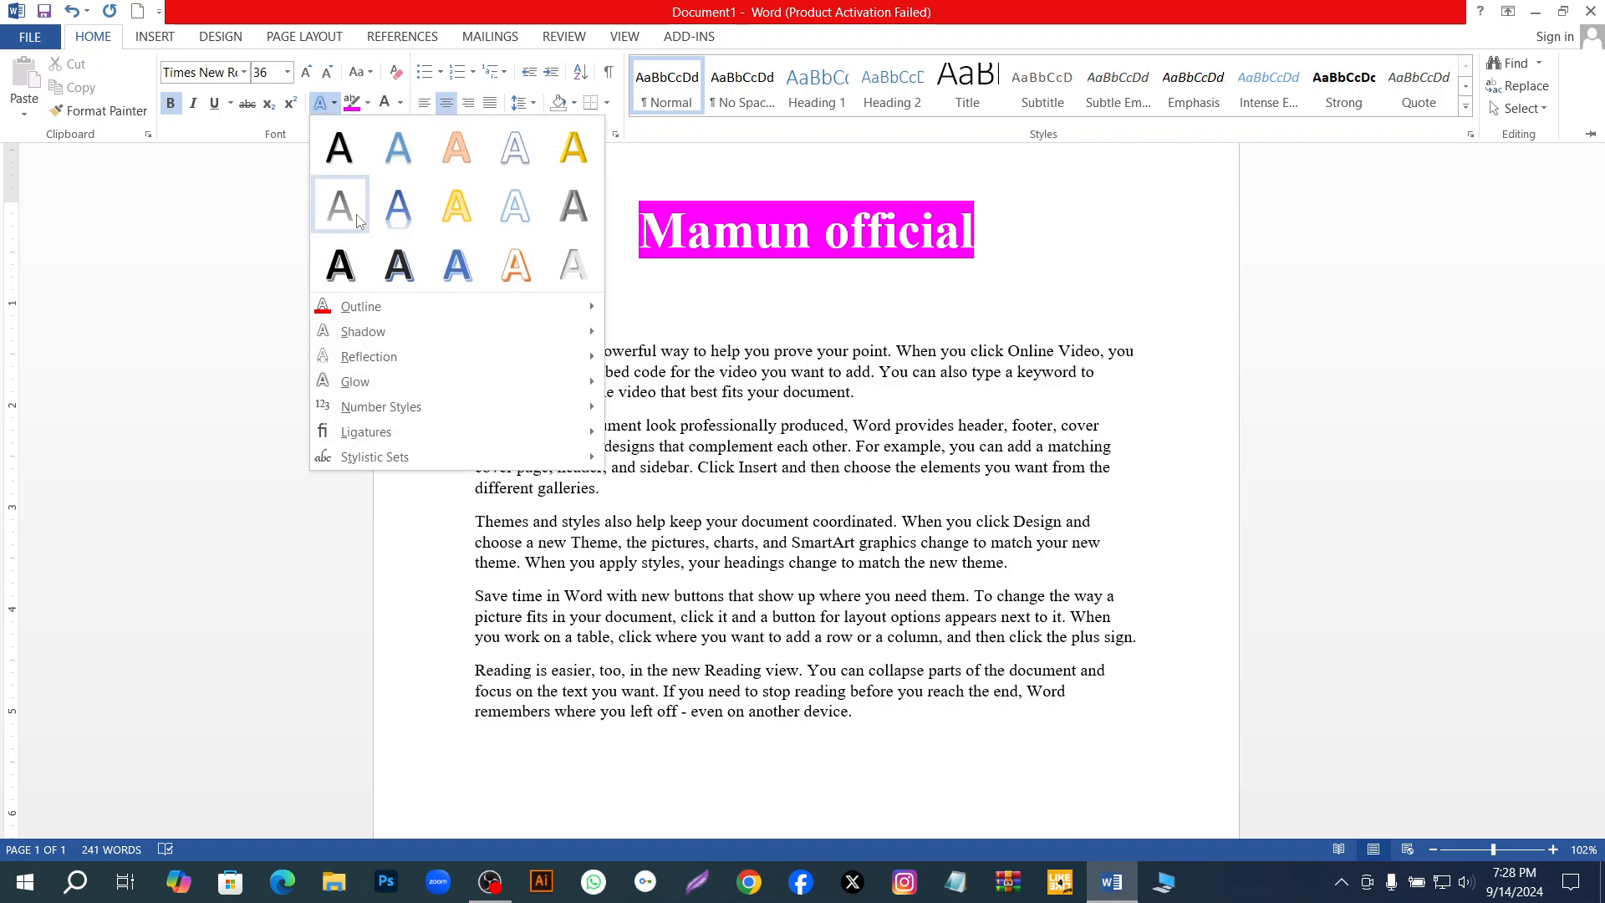
left_click(401, 103)
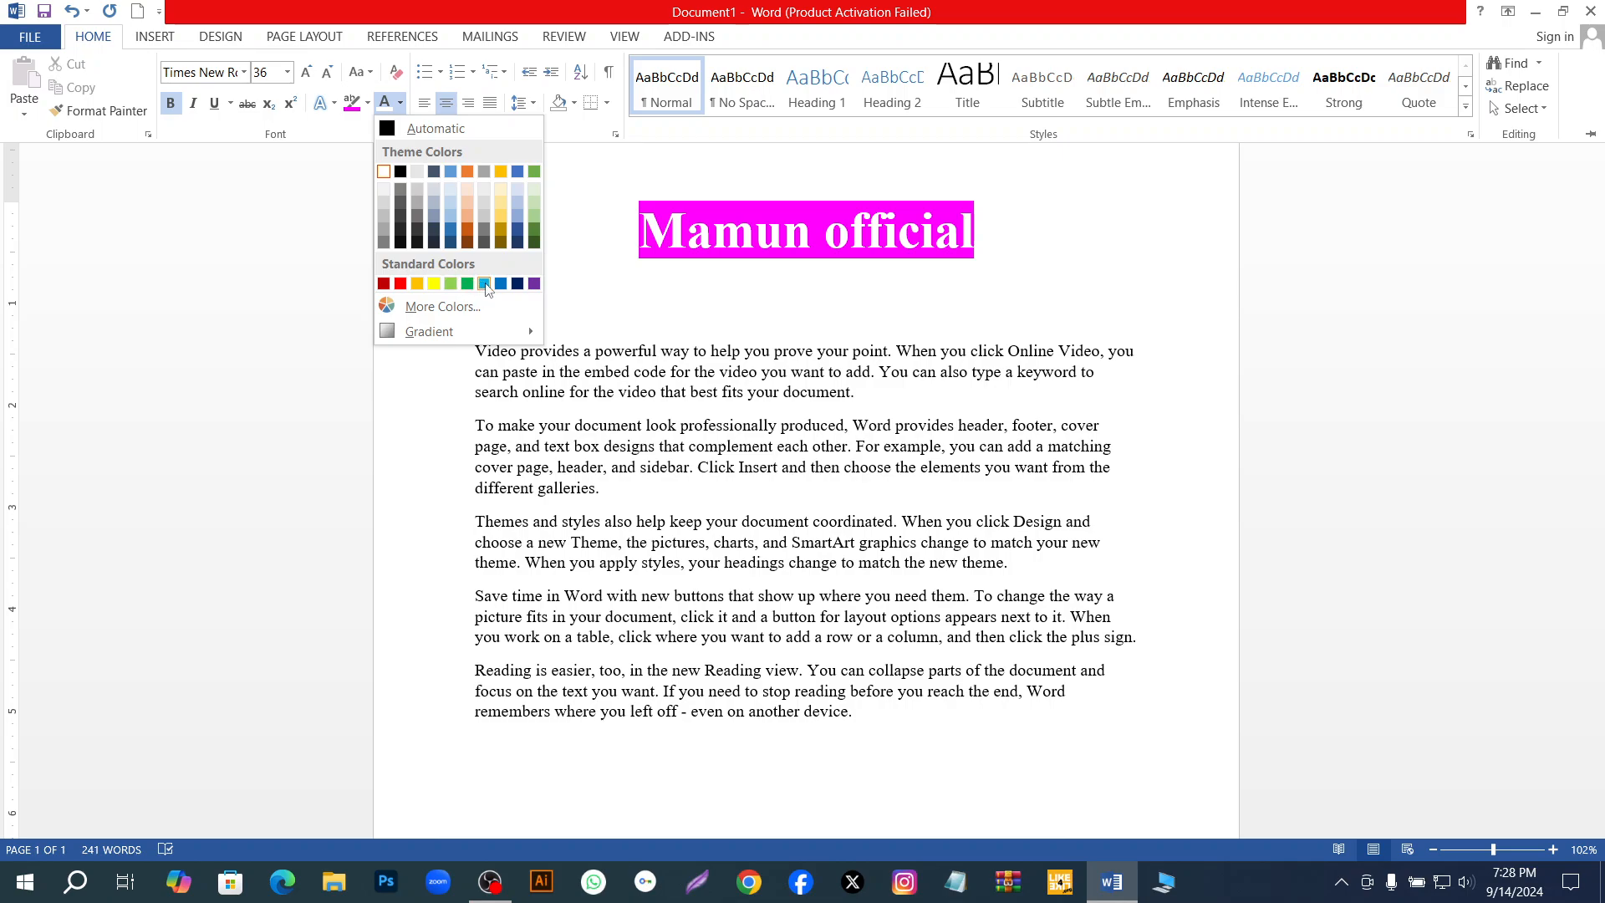
left_click(517, 285)
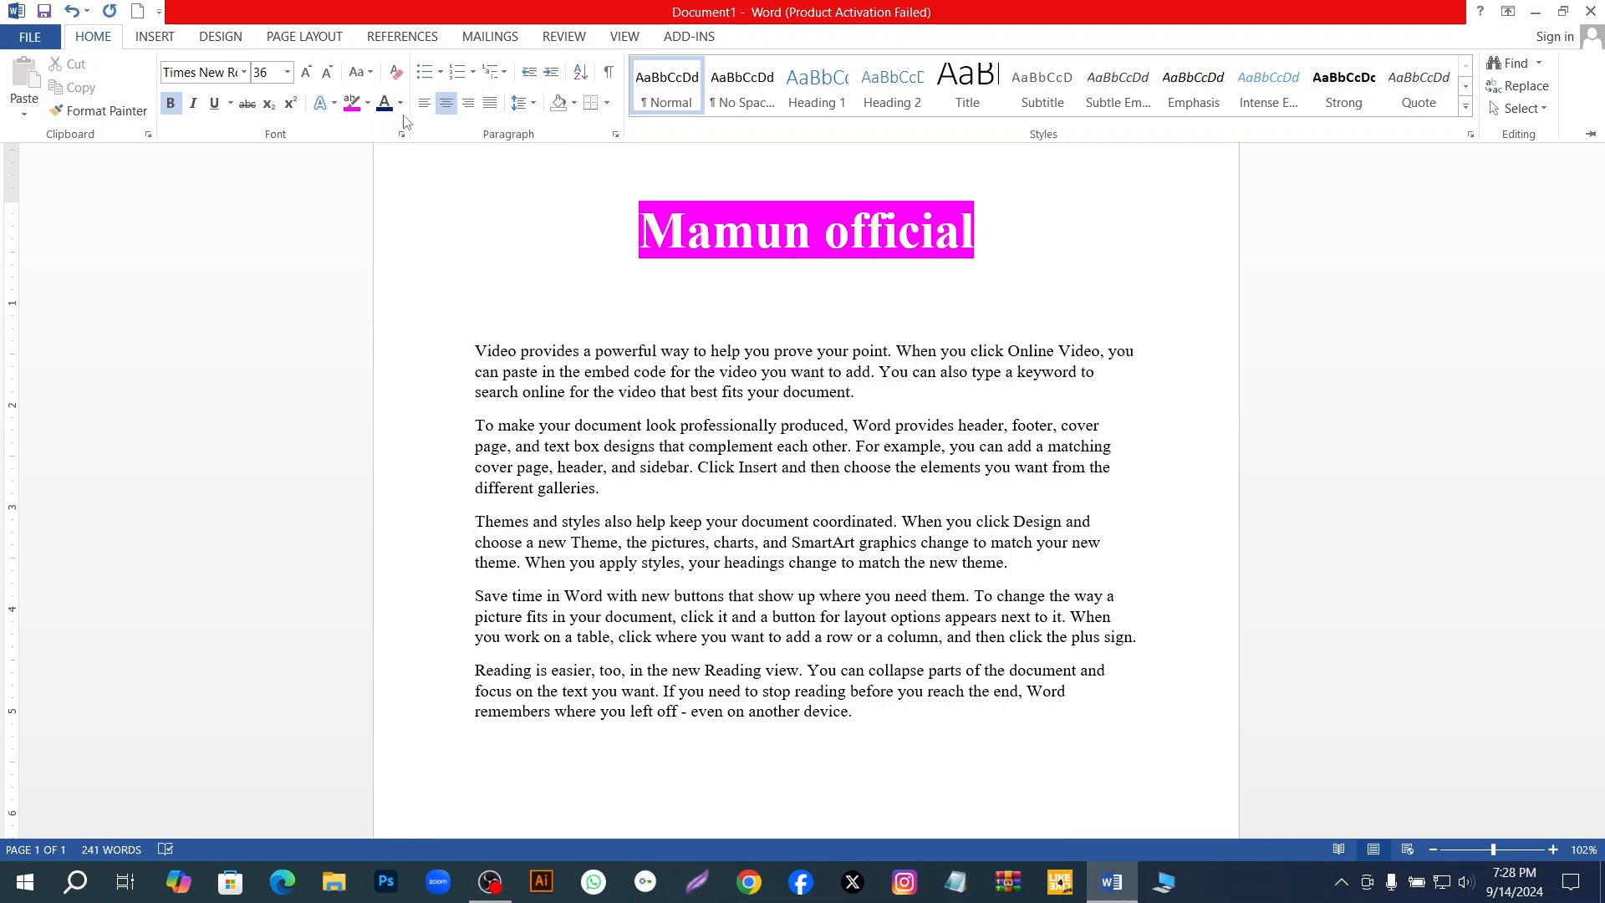
left_click(636, 222)
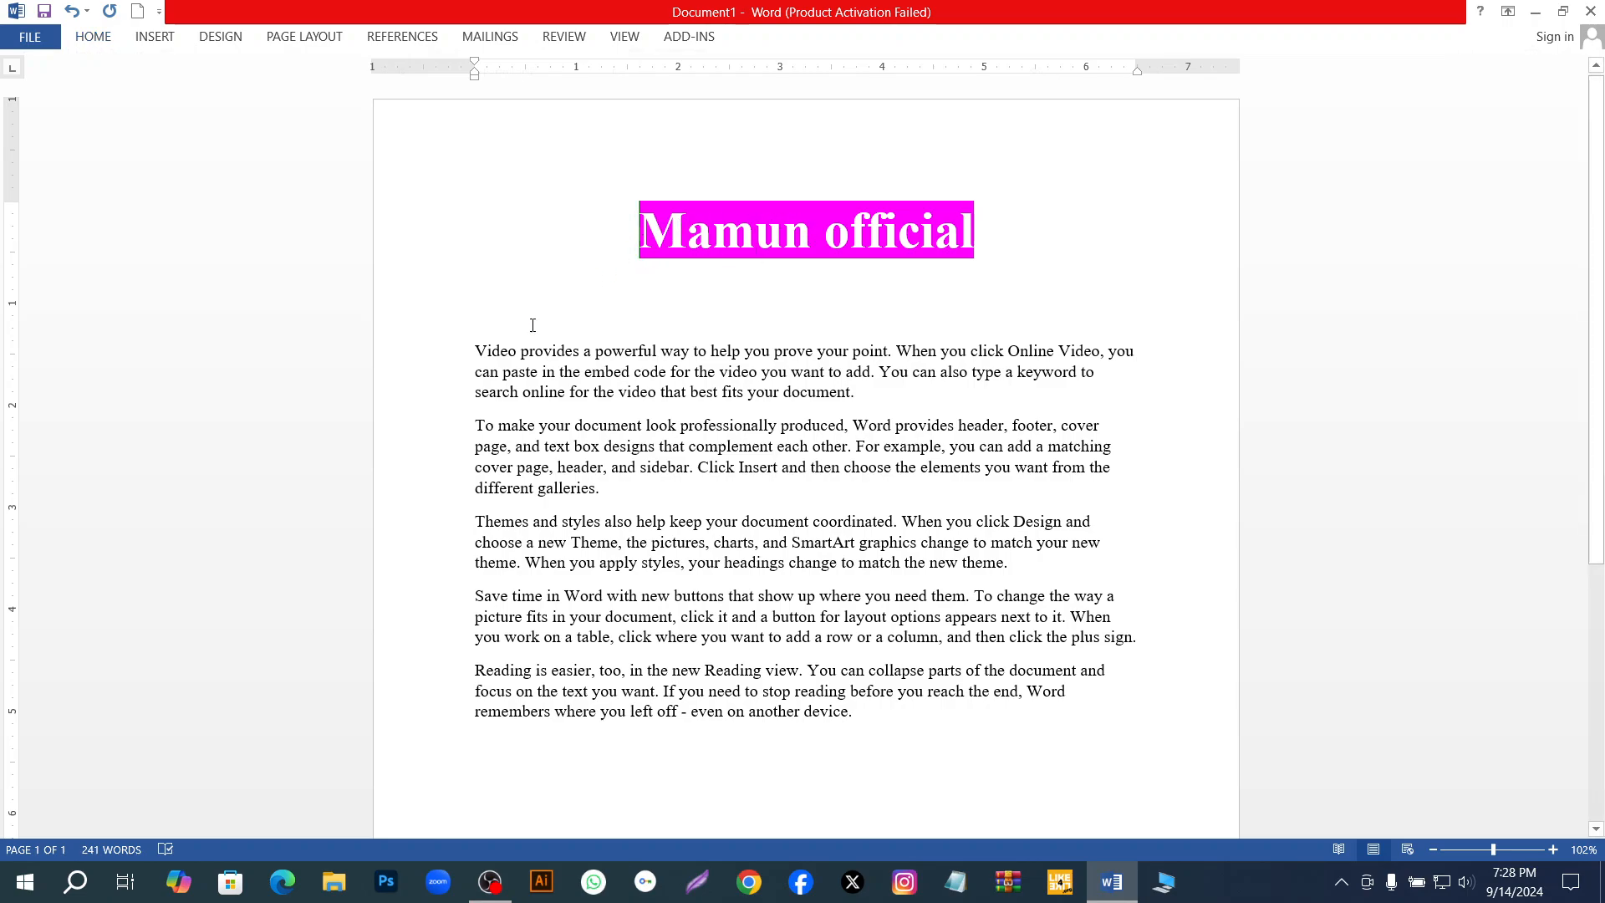
Set the font colour of the whole first body paragraph to the standard blue.
left_click_drag(486, 350, 876, 392)
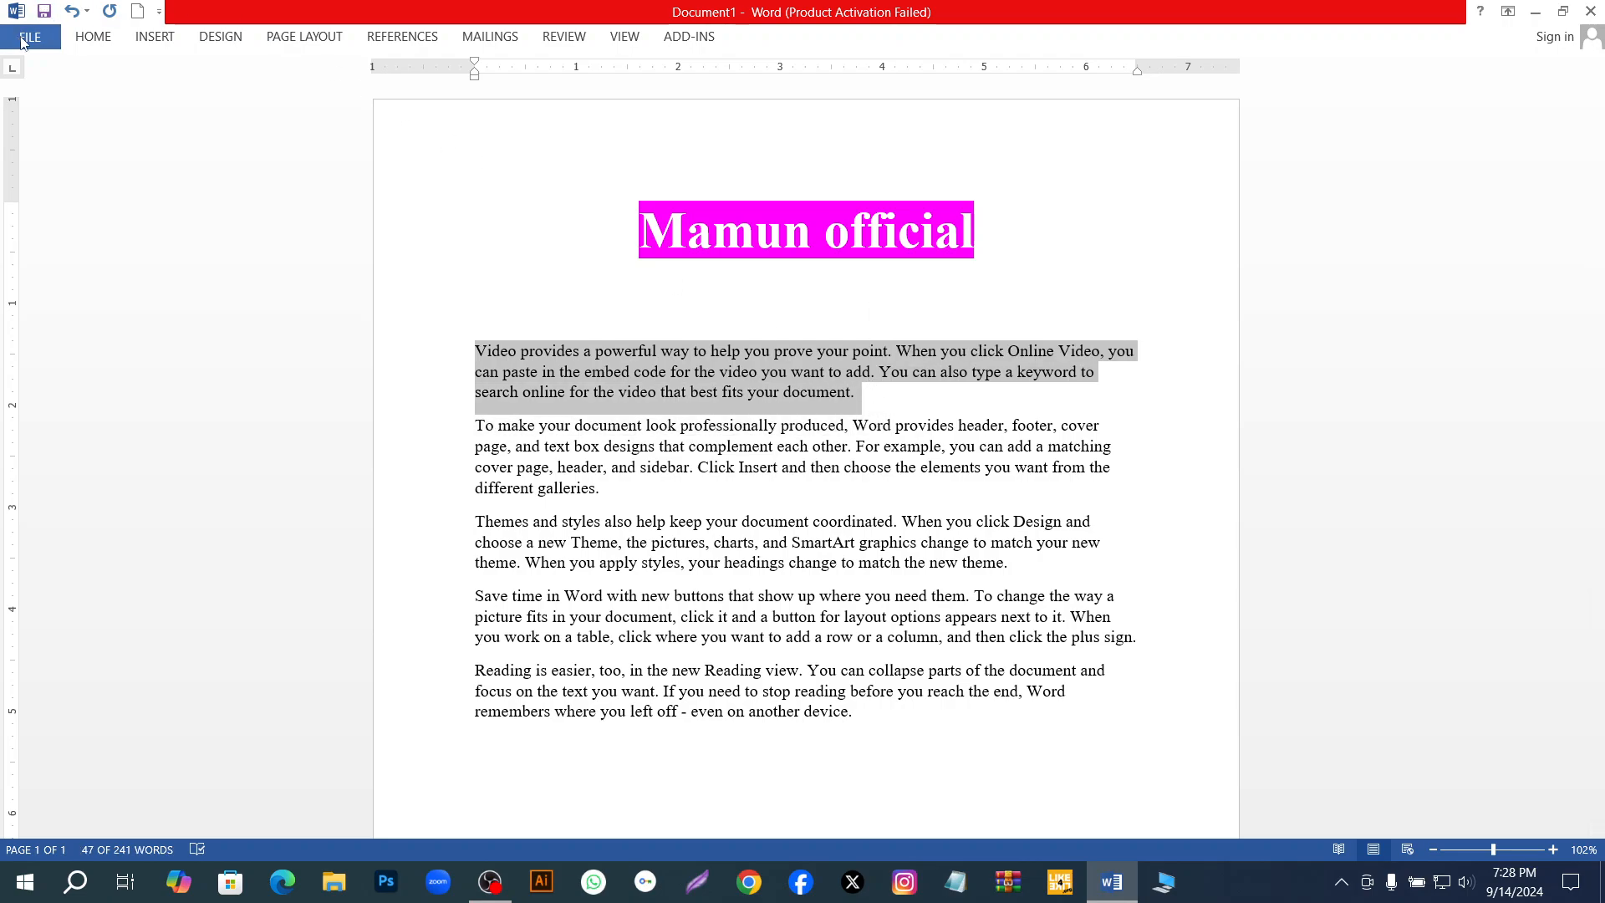
left_click(82, 42)
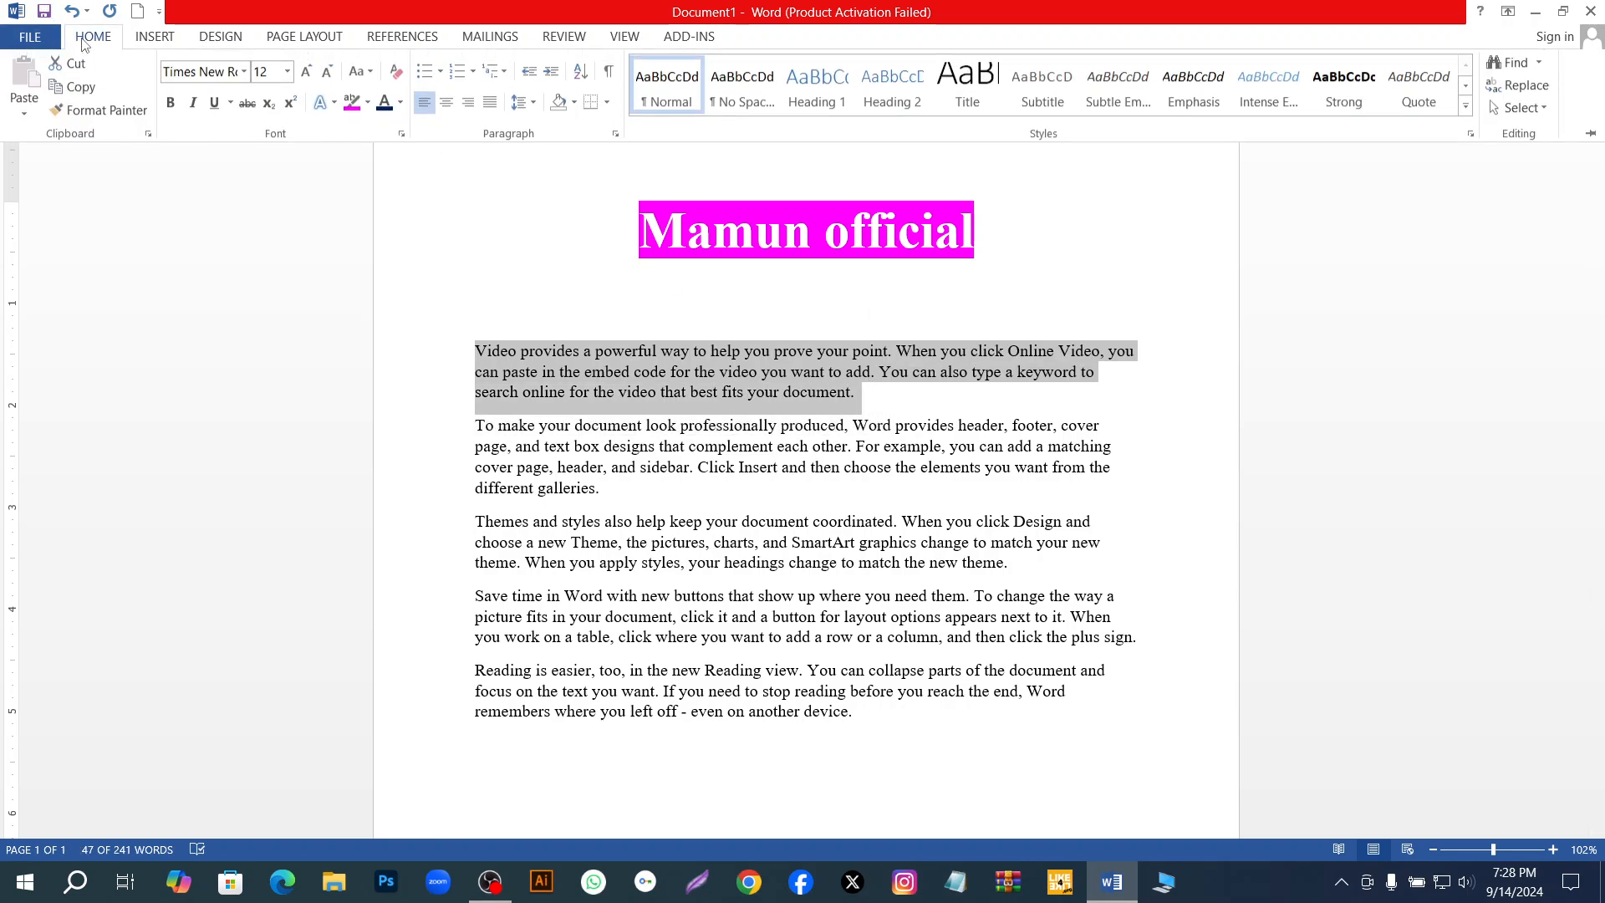
left_click(401, 103)
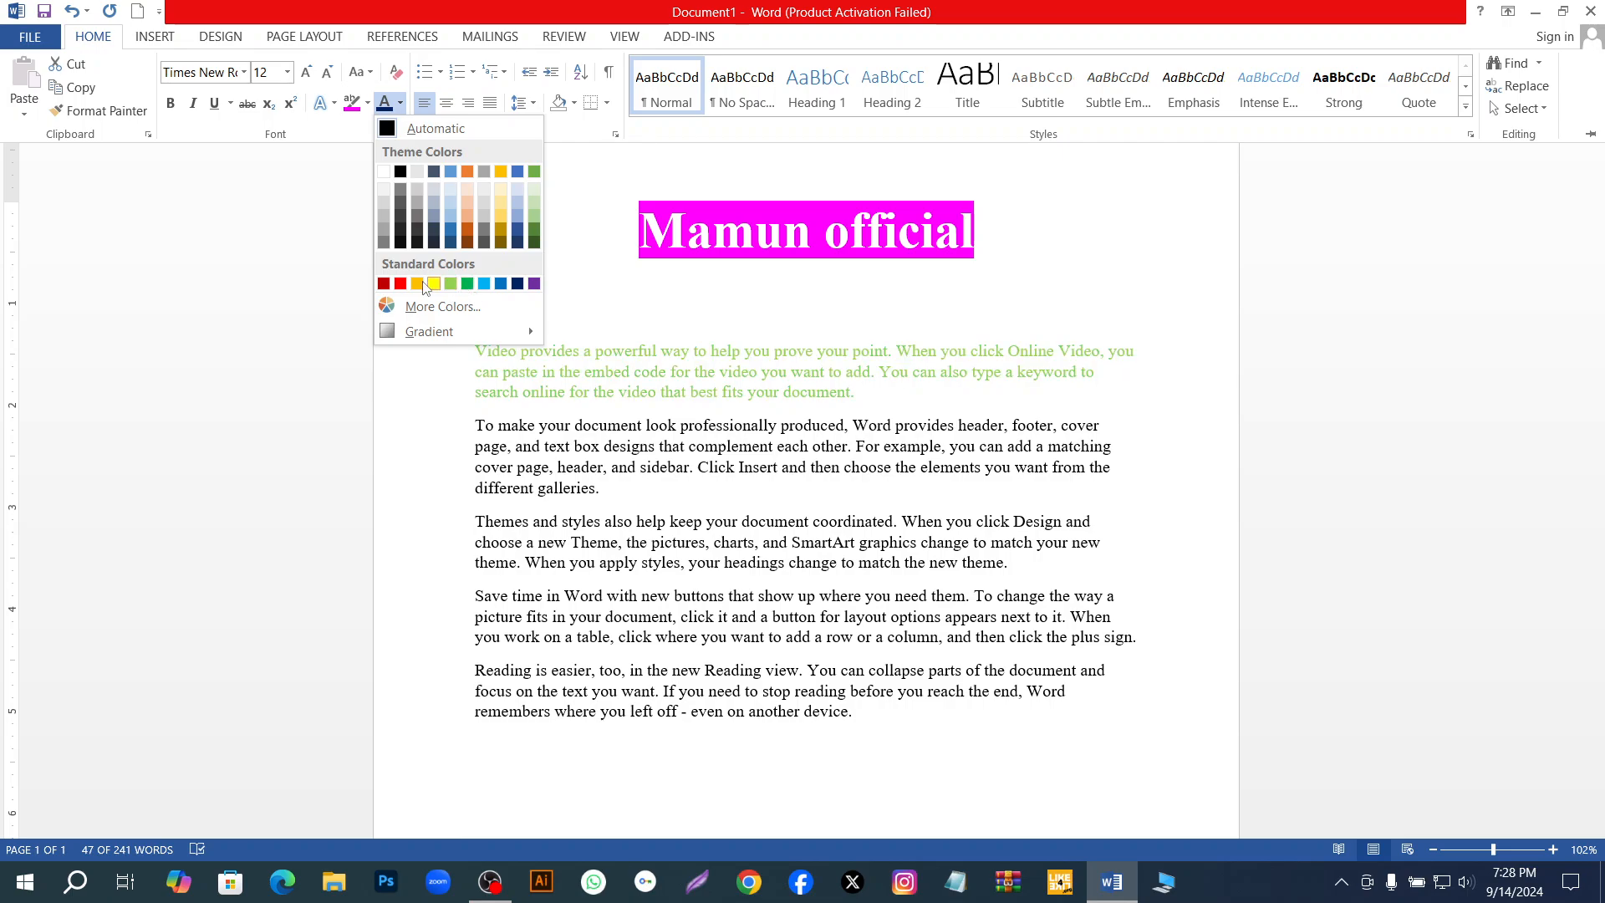
left_click(505, 286)
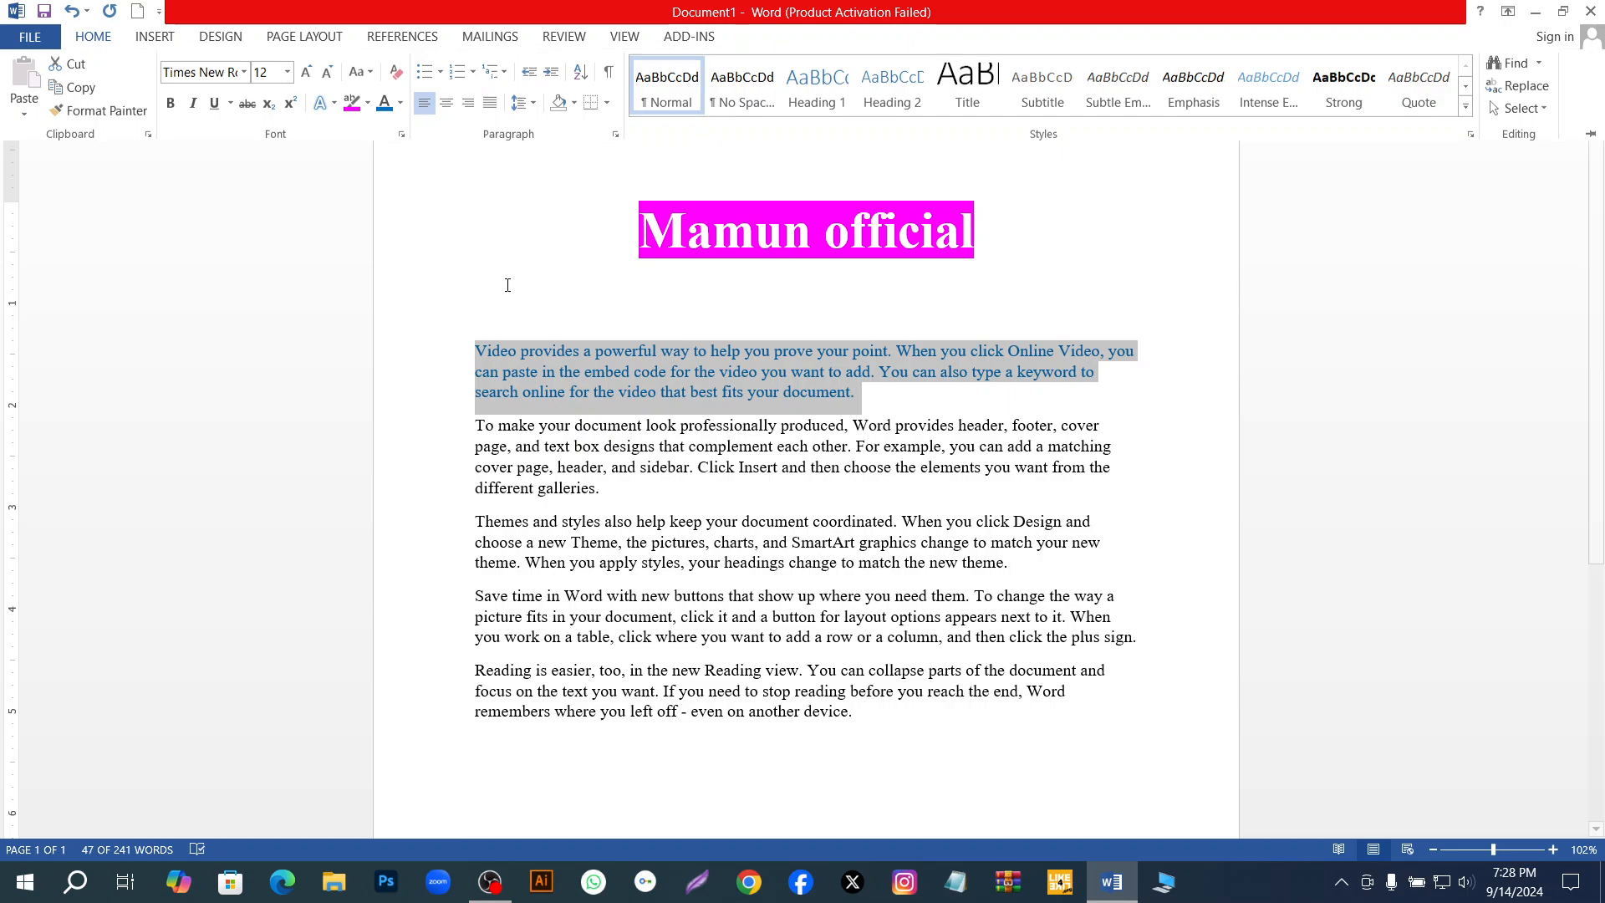
Highlight the first body paragraph in yellow and deselect the text.
left_click(94, 38)
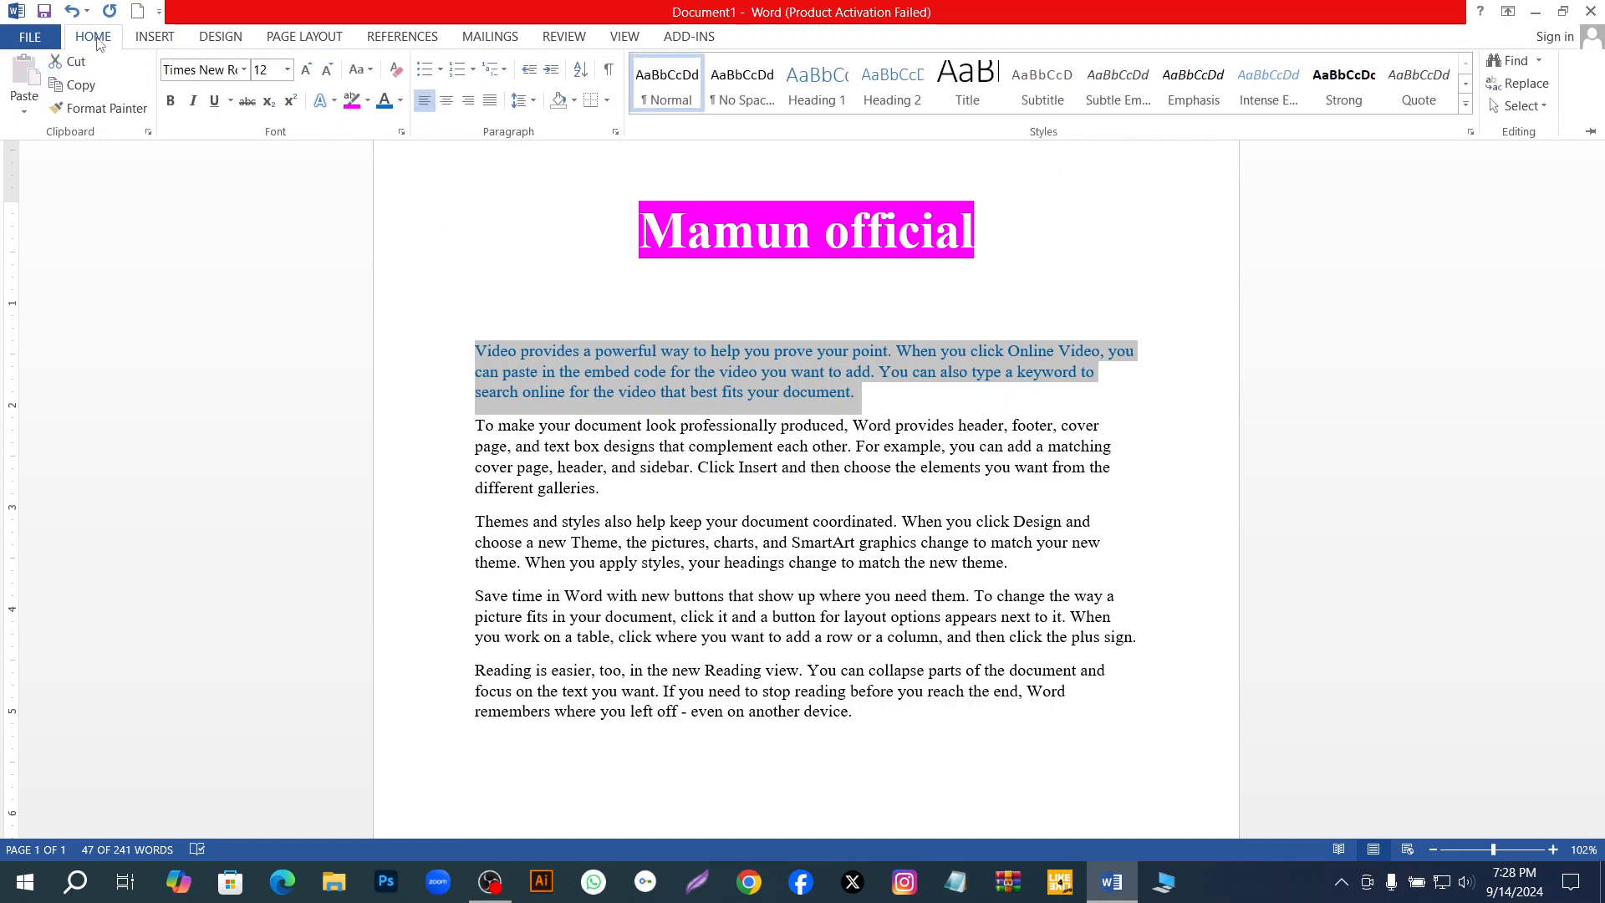
left_click(368, 103)
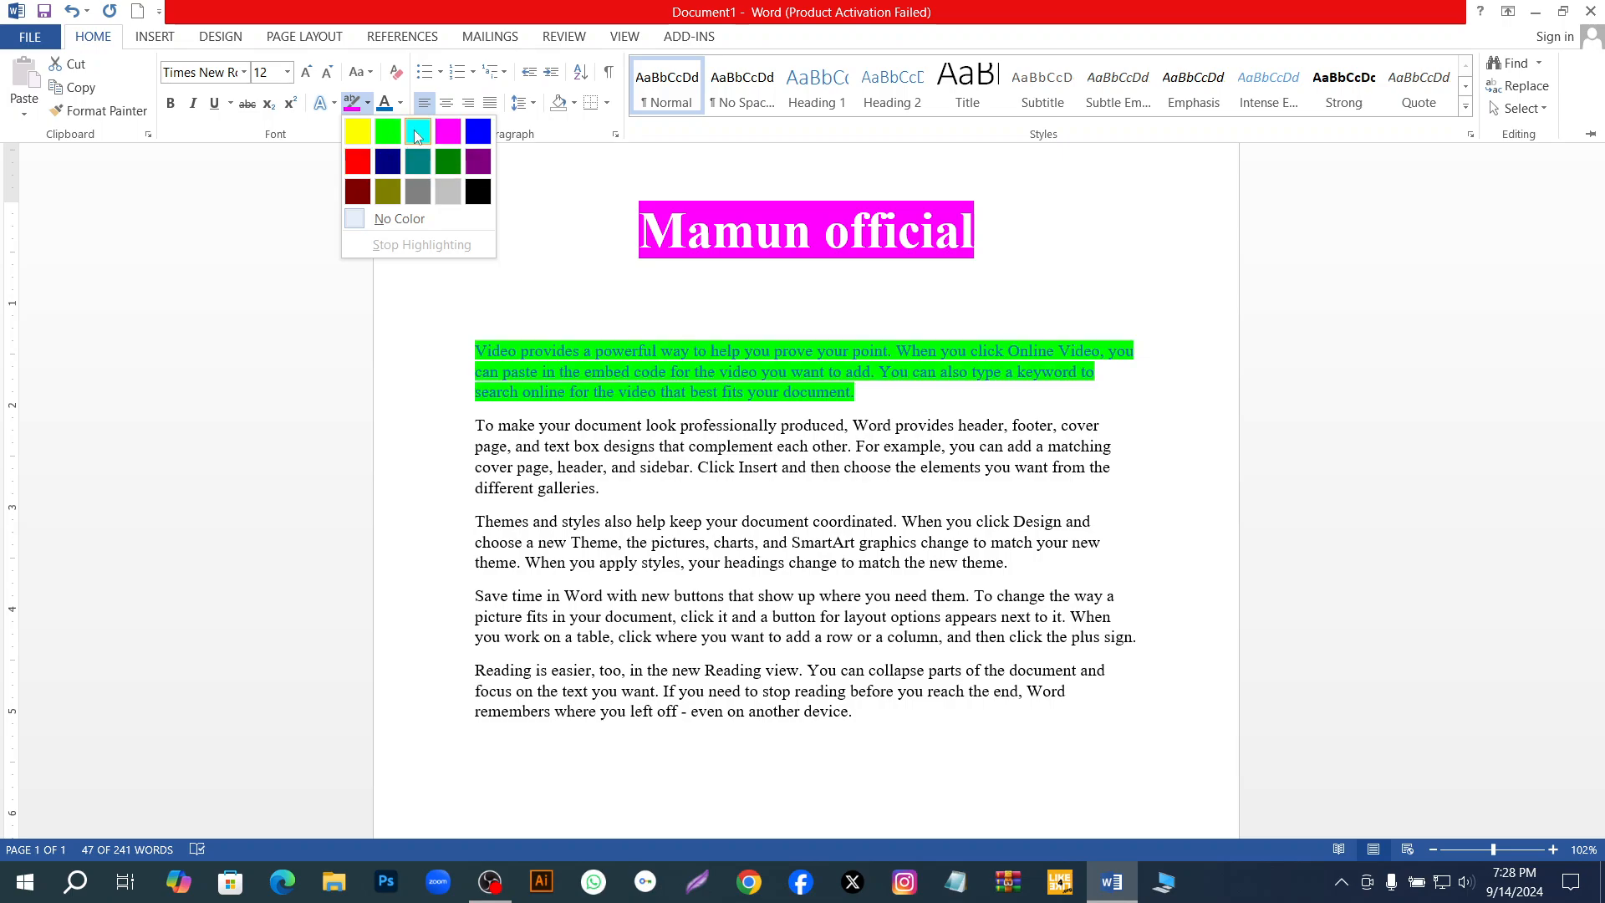
left_click(356, 137)
key("Right")
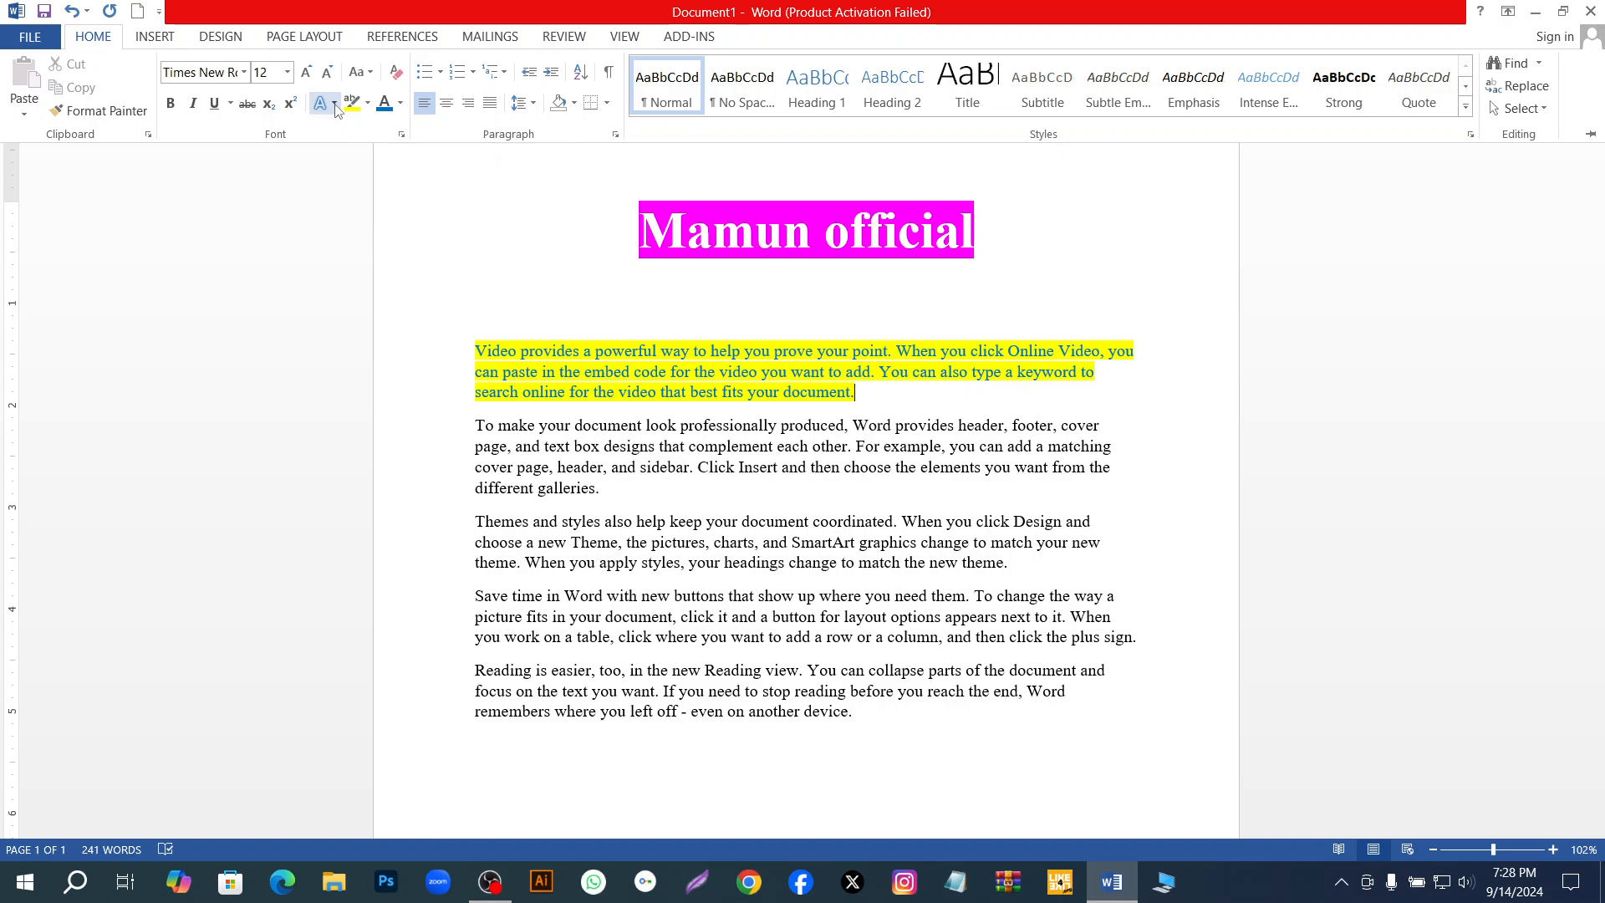
key("ctrl+F1")
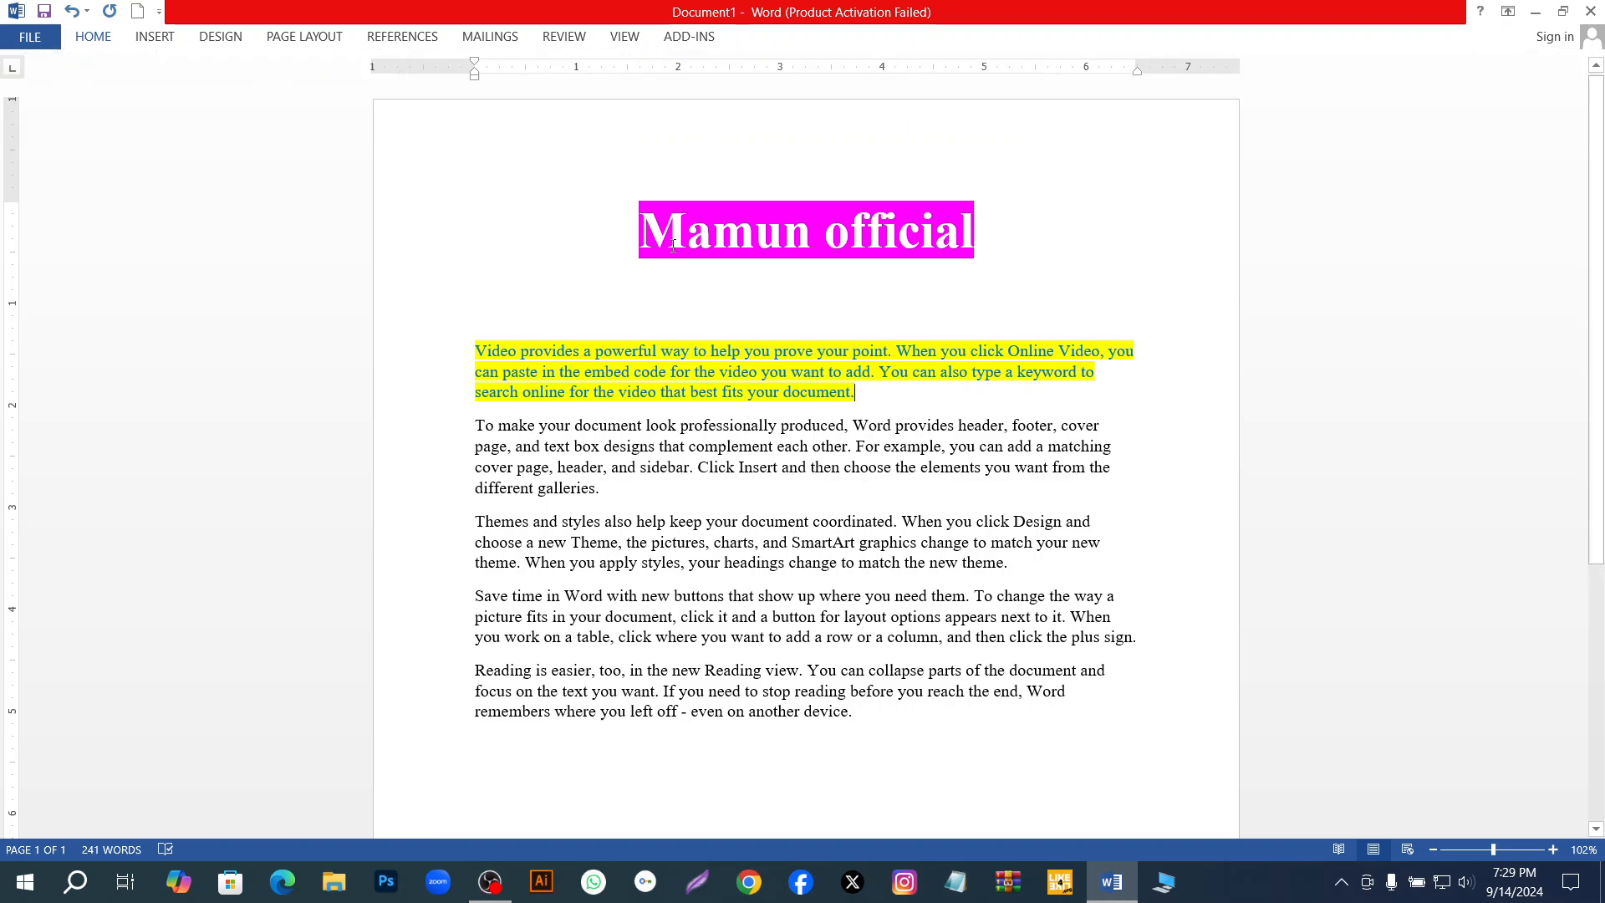
Apply the text effect "Fill - Blue, Accent 1, Outline - Background 1, Hard Shadow - Accent 1" to the whole title.
left_click_drag(639, 226, 1003, 251)
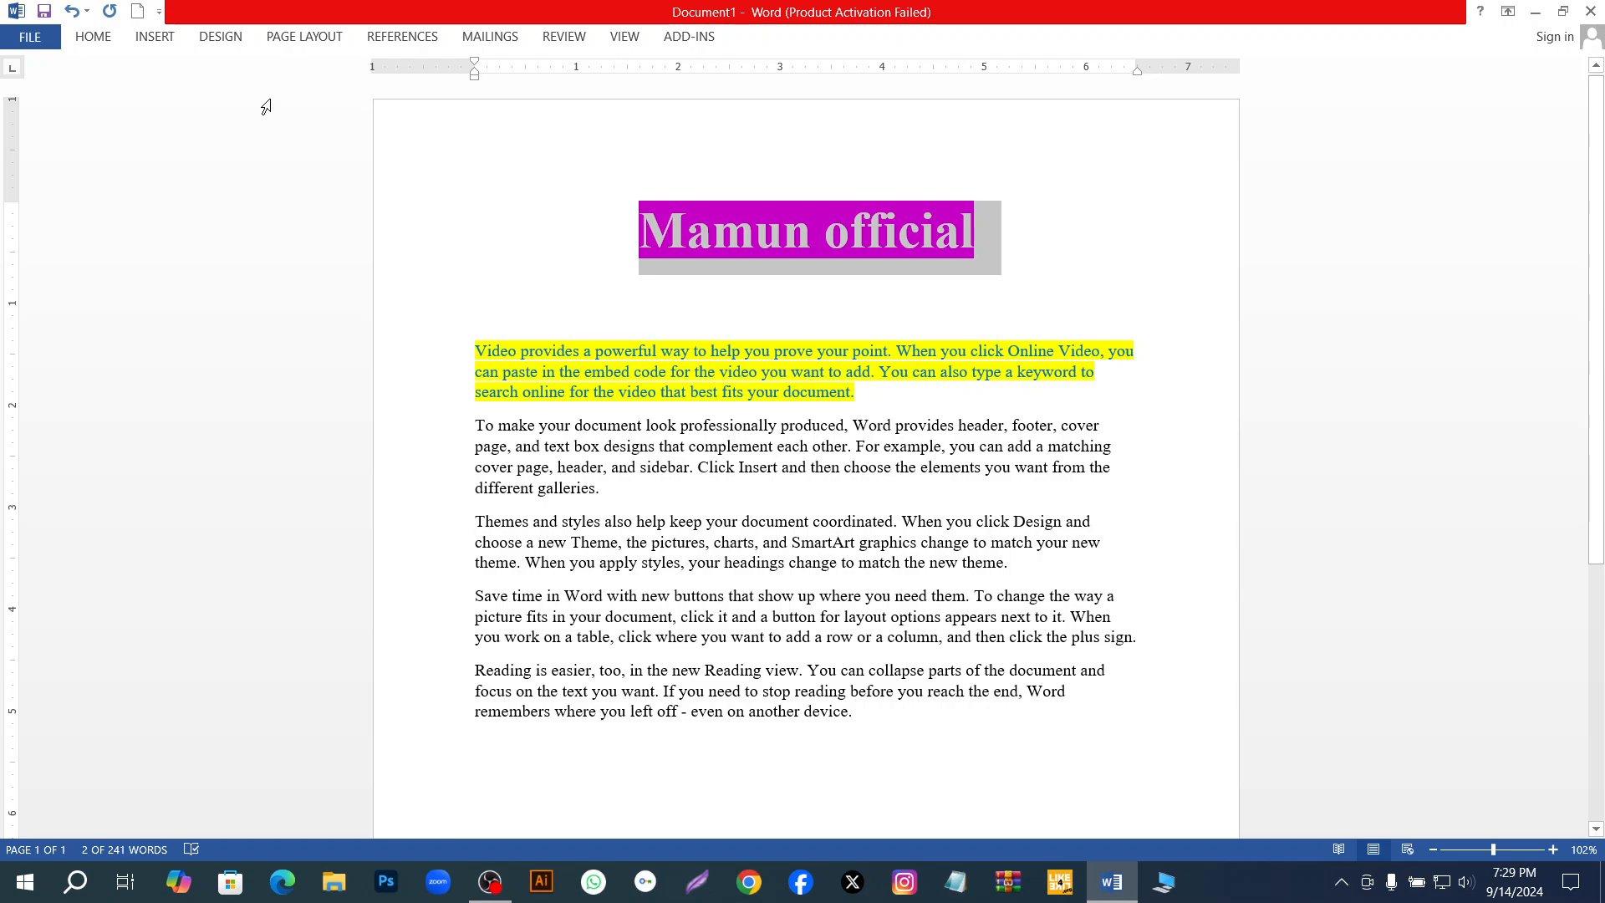
left_click(97, 44)
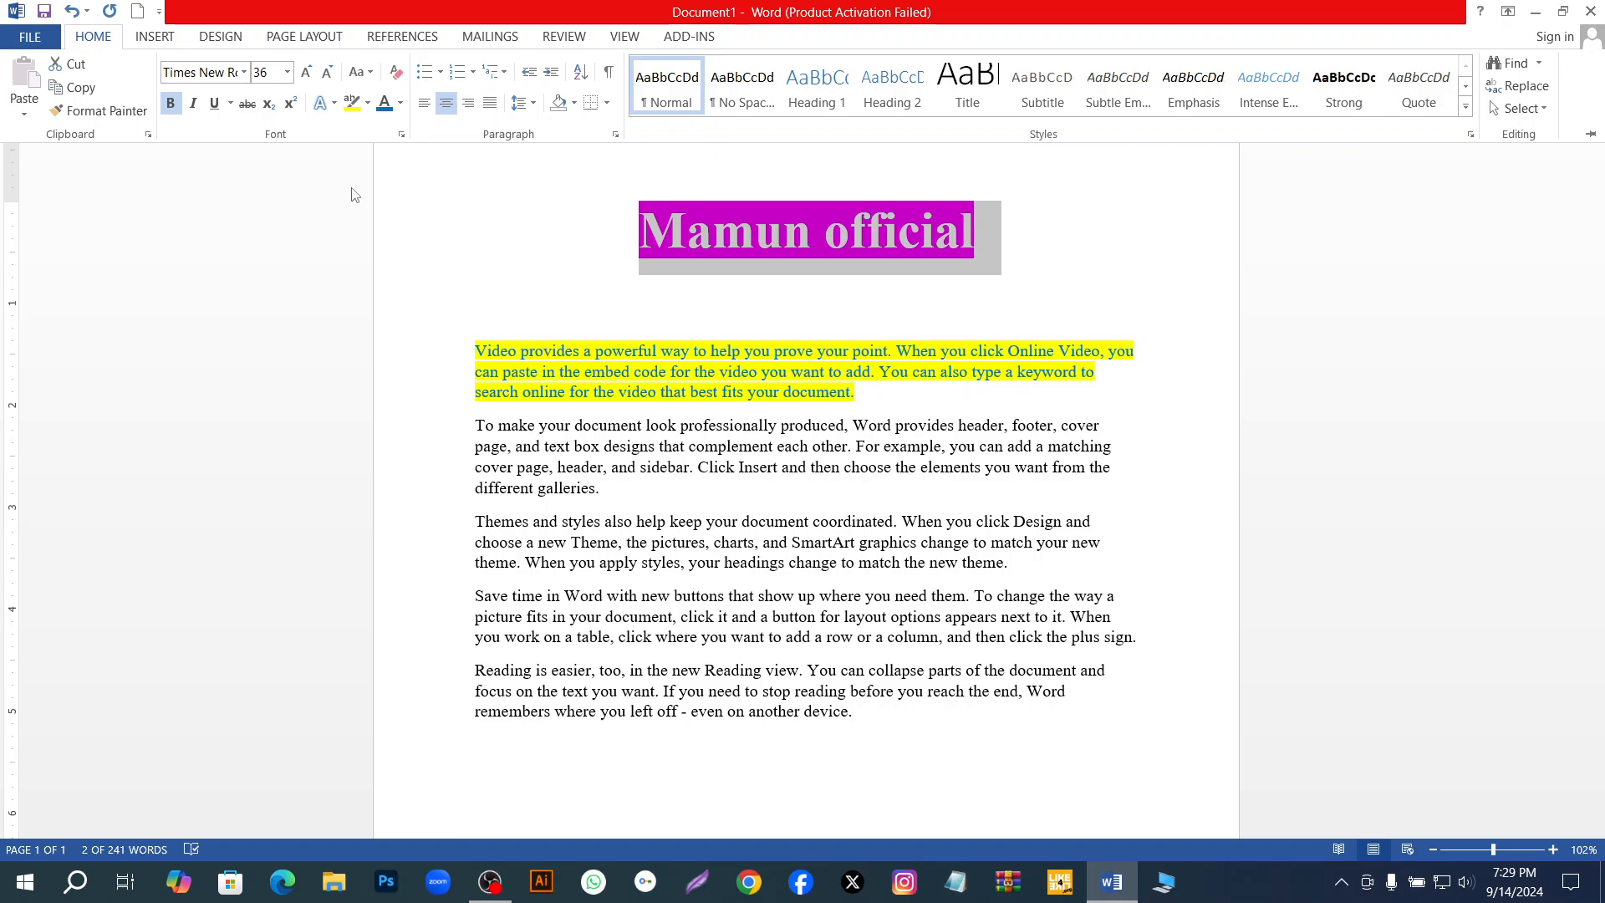
left_click(334, 105)
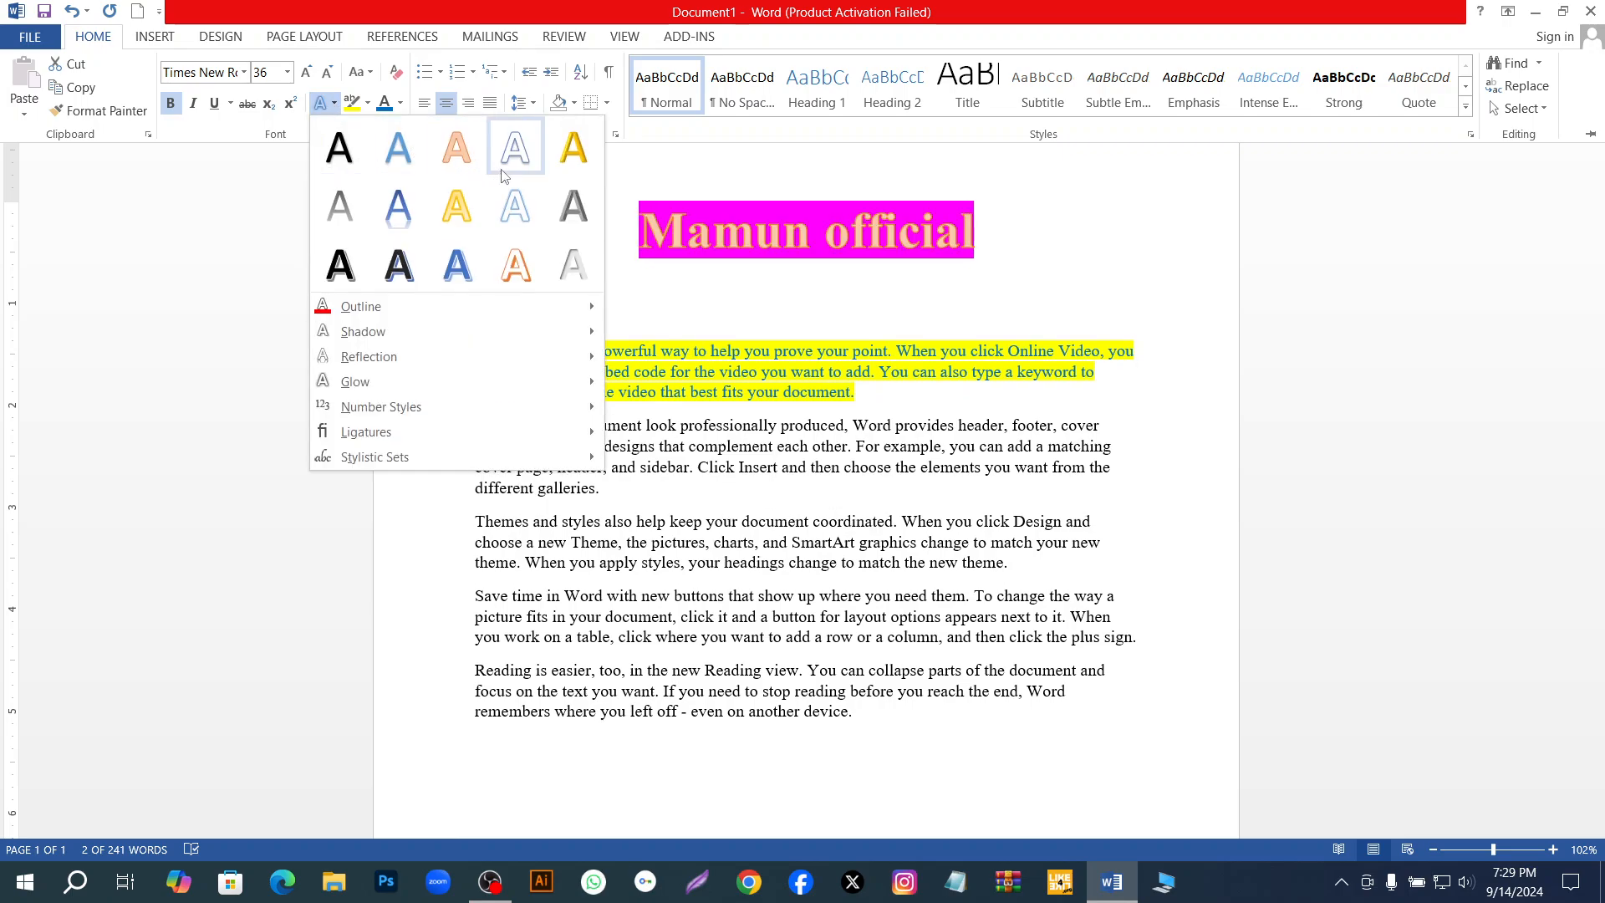
left_click(474, 280)
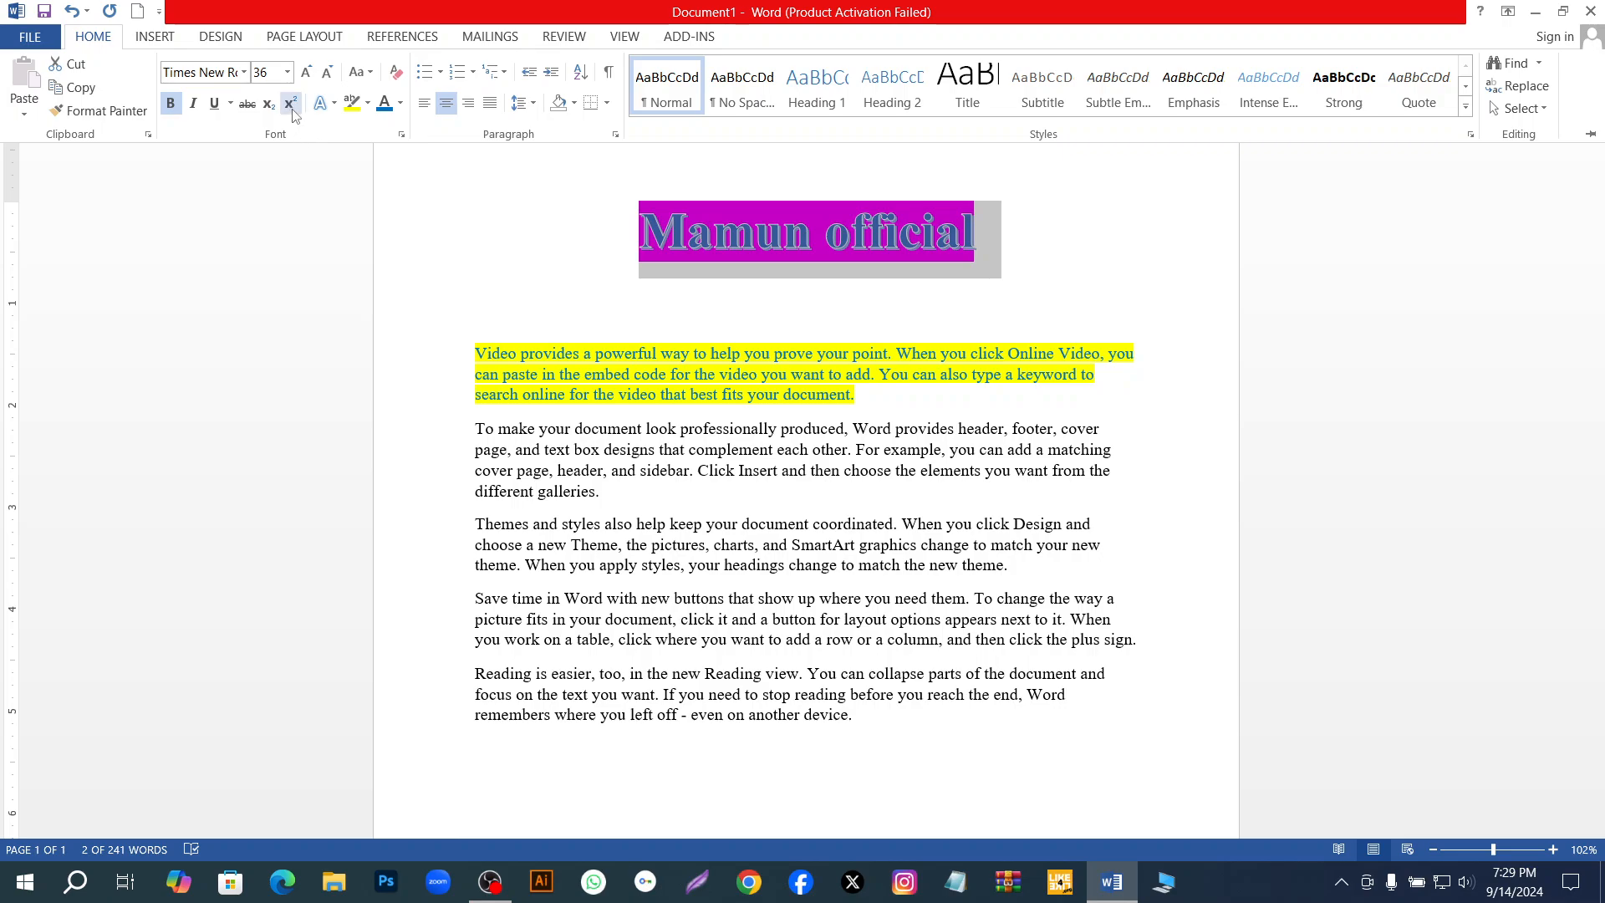
Add a Perspective Diagonal Upper Right shadow and a Tight Reflection, 4 pt offset, to the title and deselect it.
left_click(326, 105)
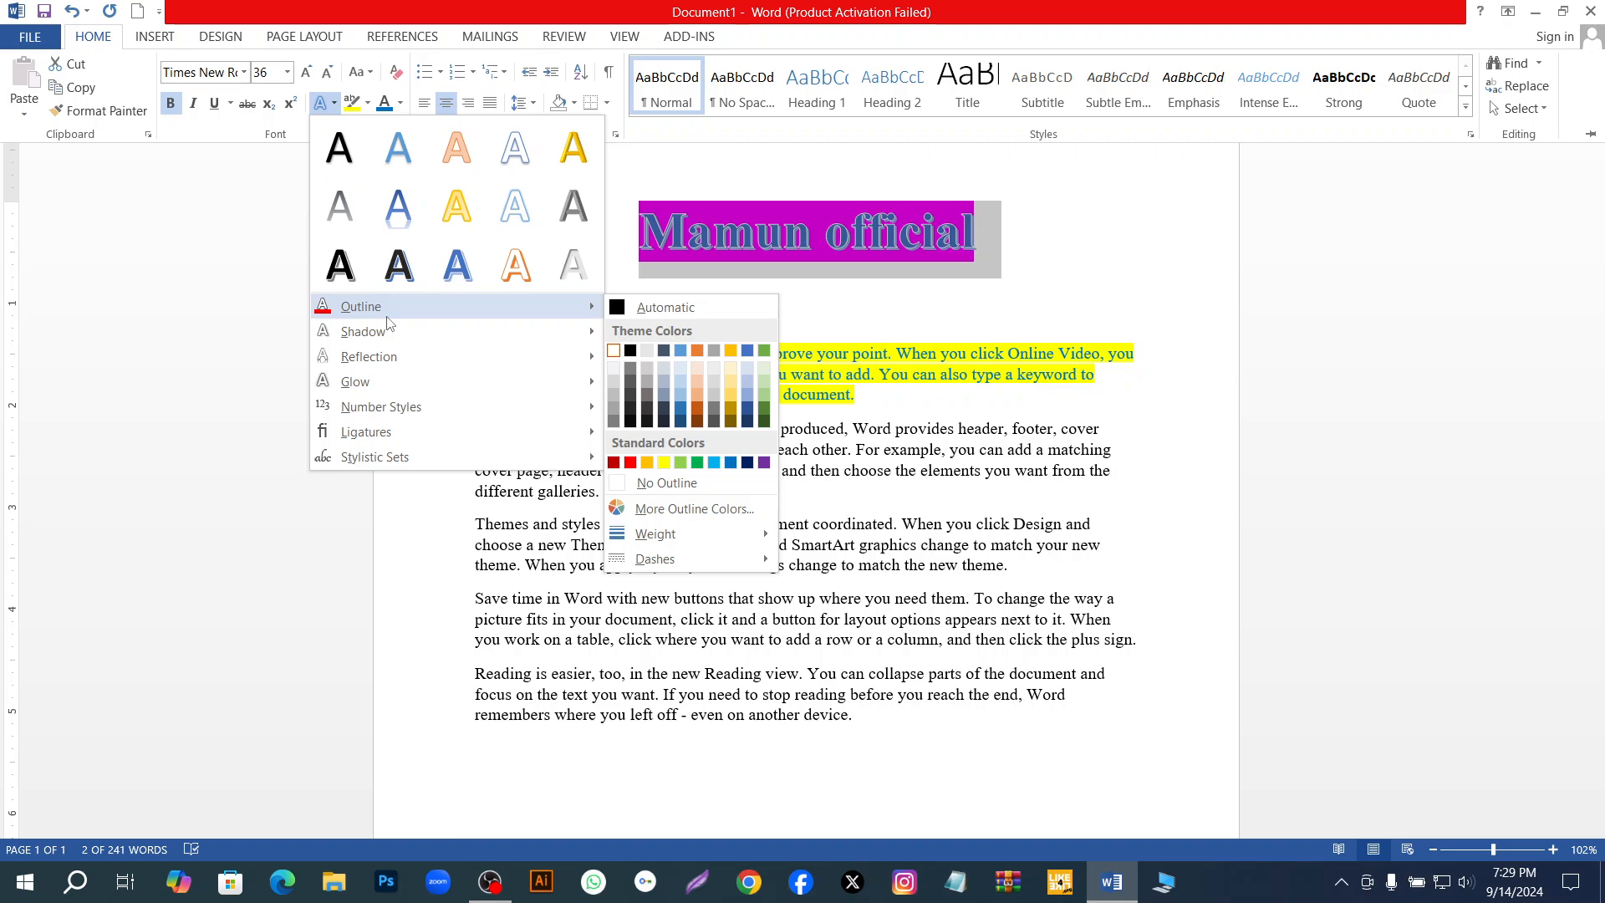
mouse_move(387, 338)
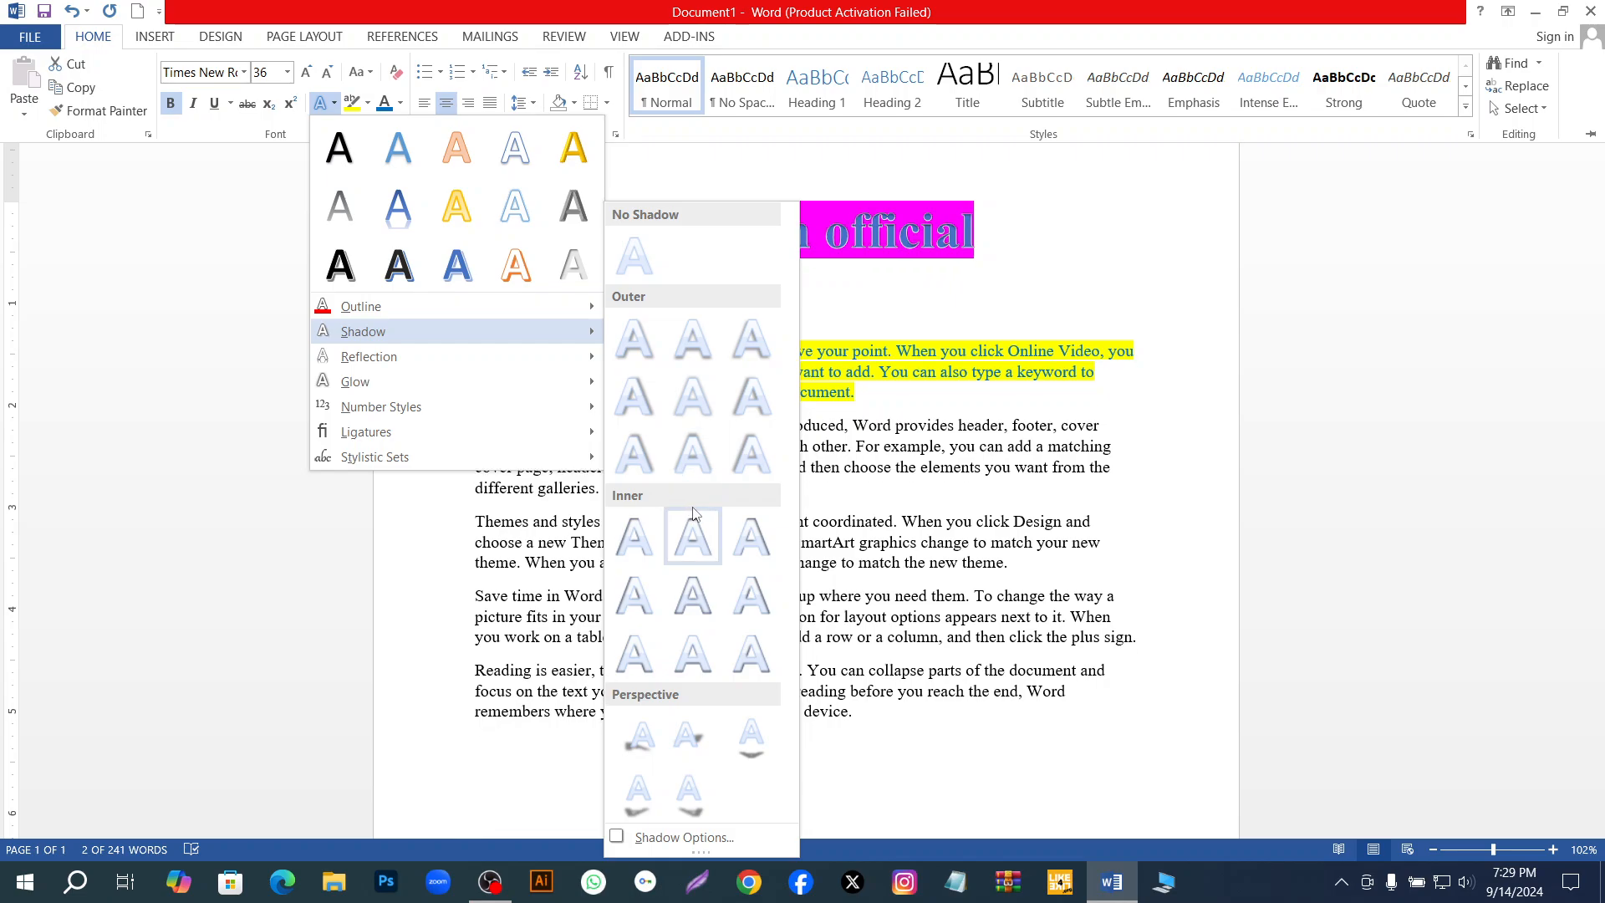
left_click(702, 744)
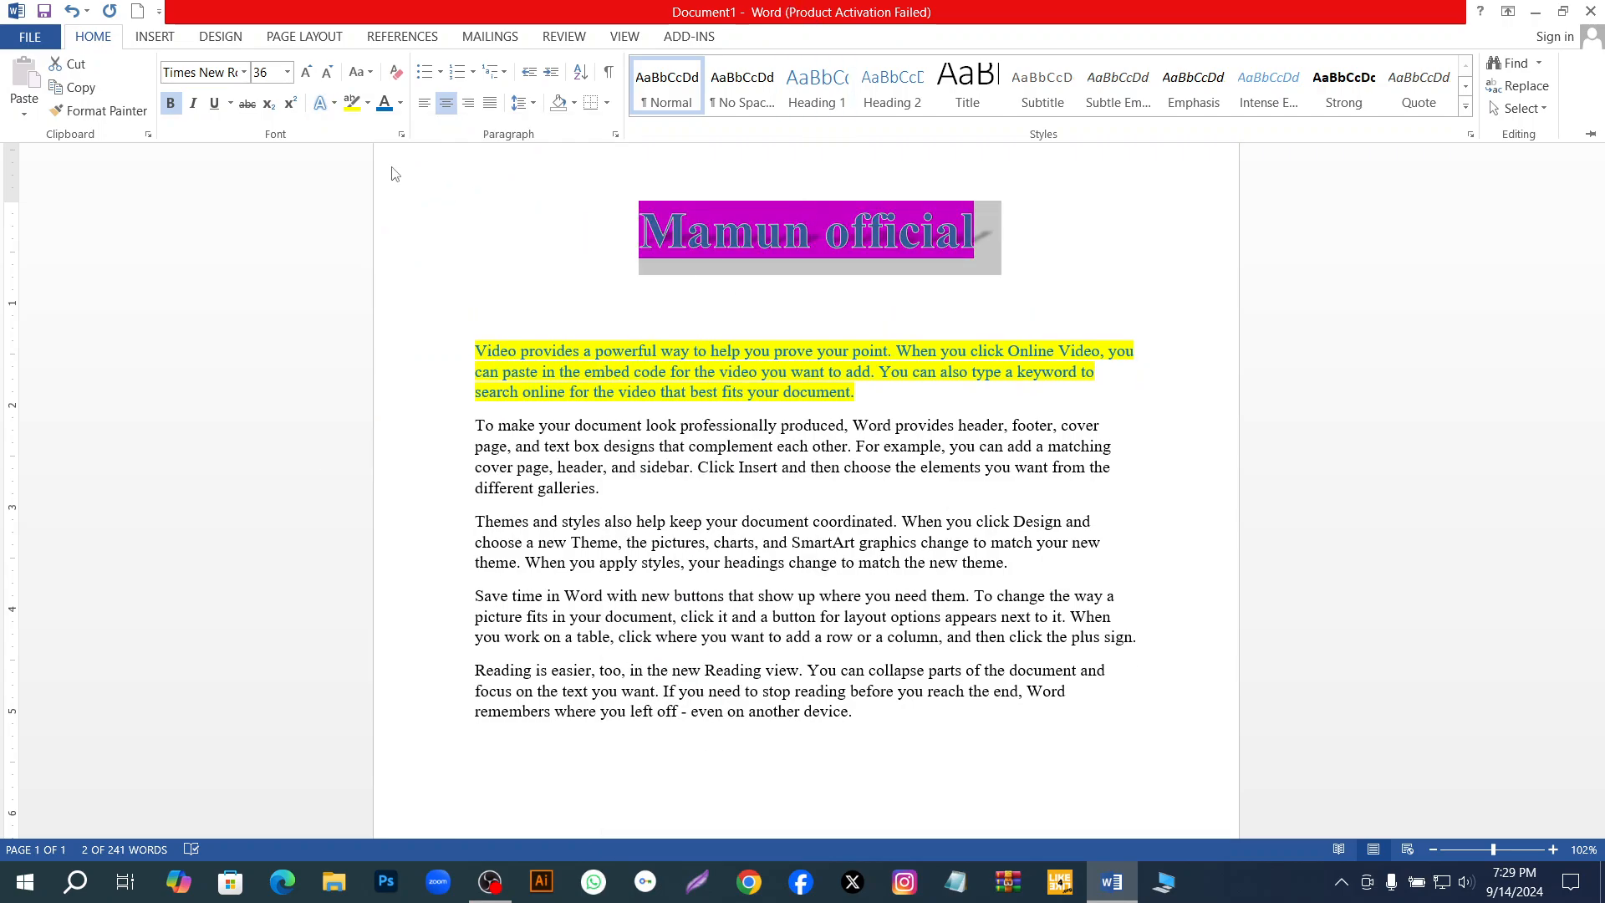
left_click(322, 102)
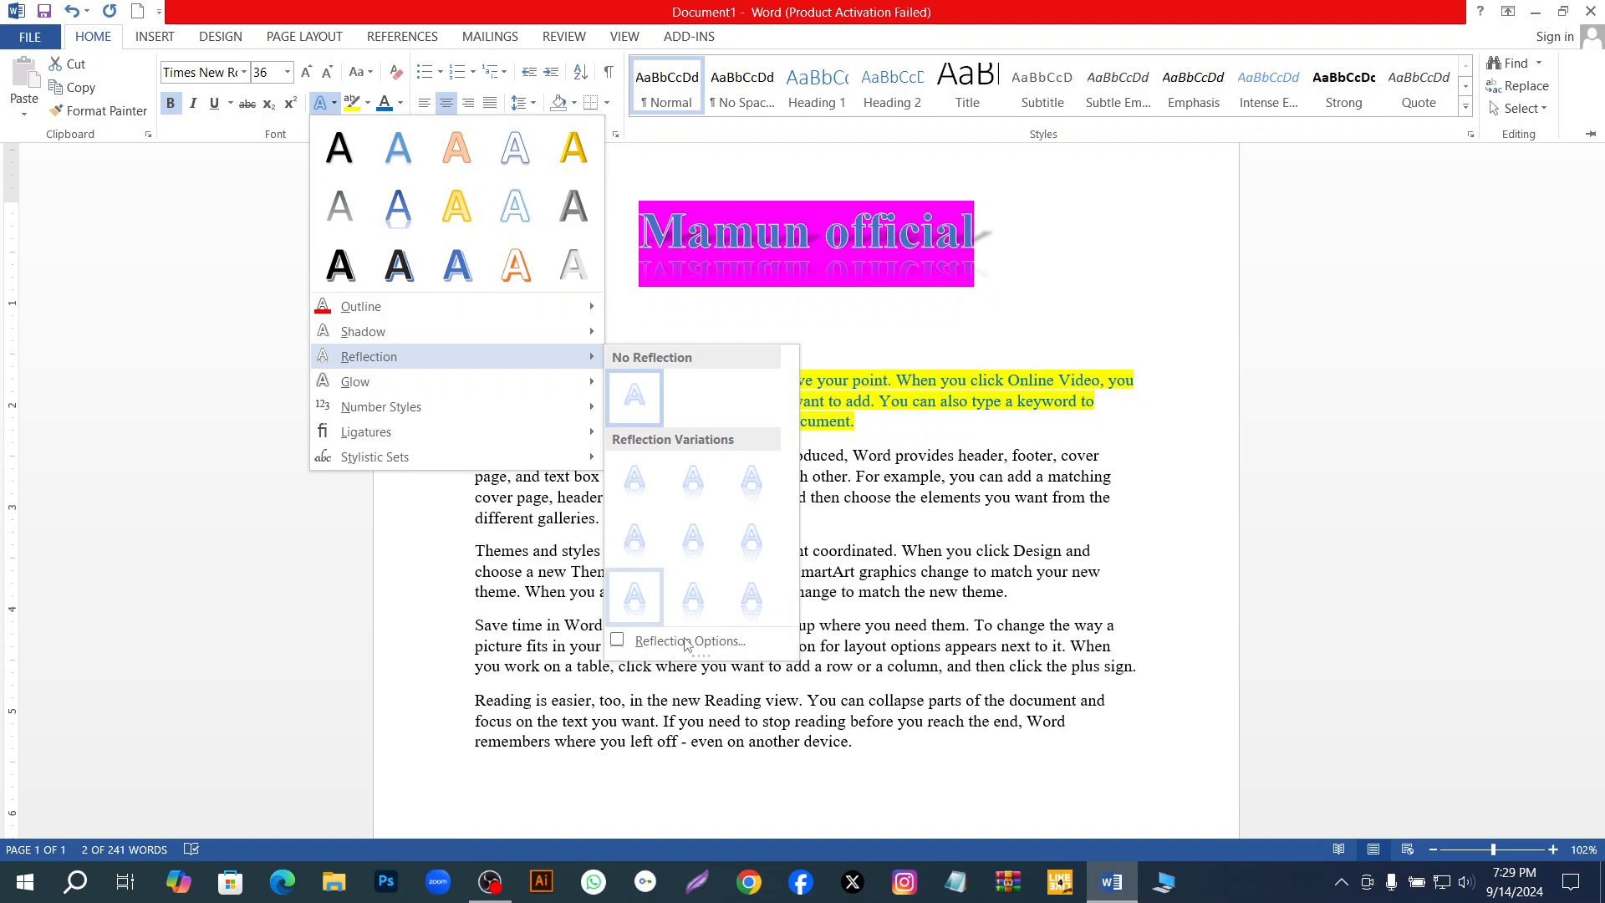
left_click(657, 540)
key("ctrl+F1")
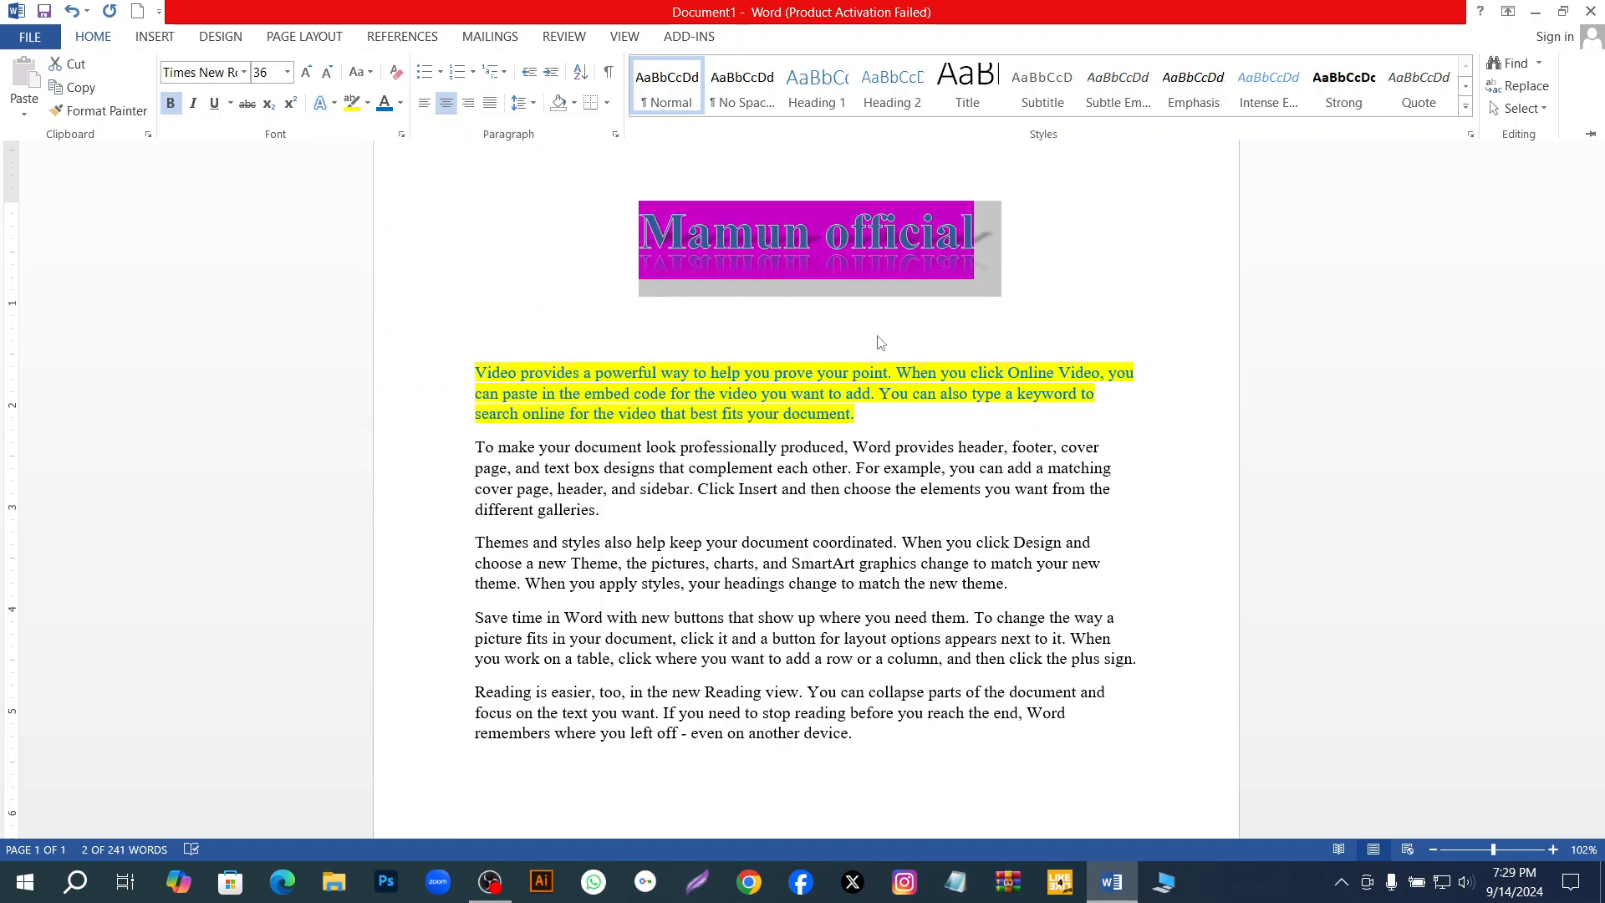
left_click(1124, 304)
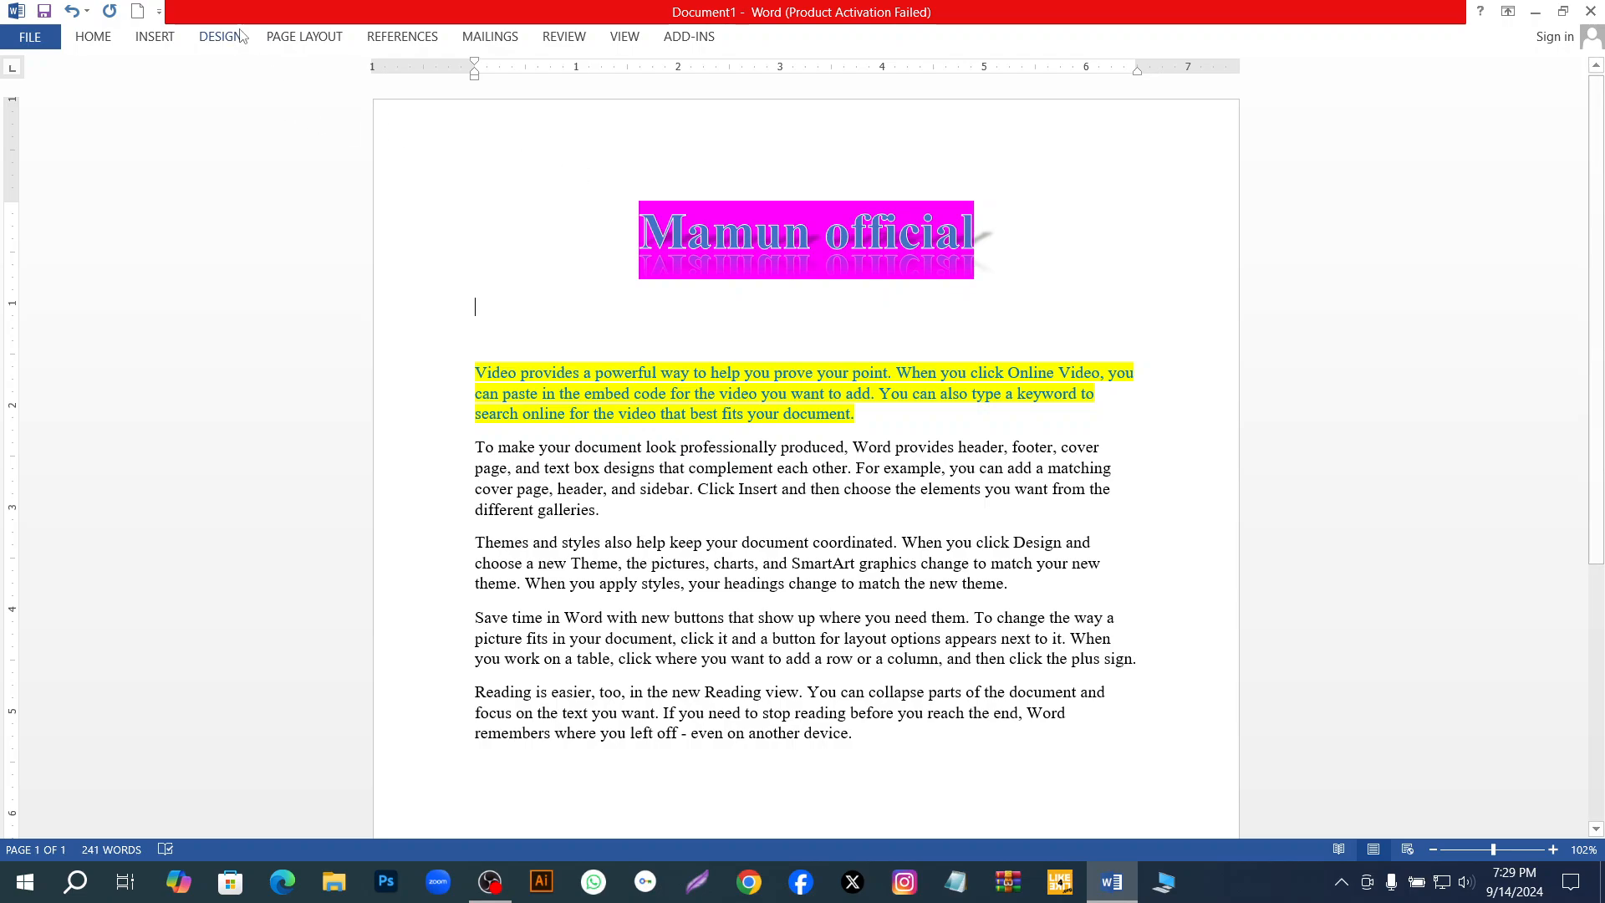
Apply the strongest gold glow variation to the empty line below the title.
left_click(103, 40)
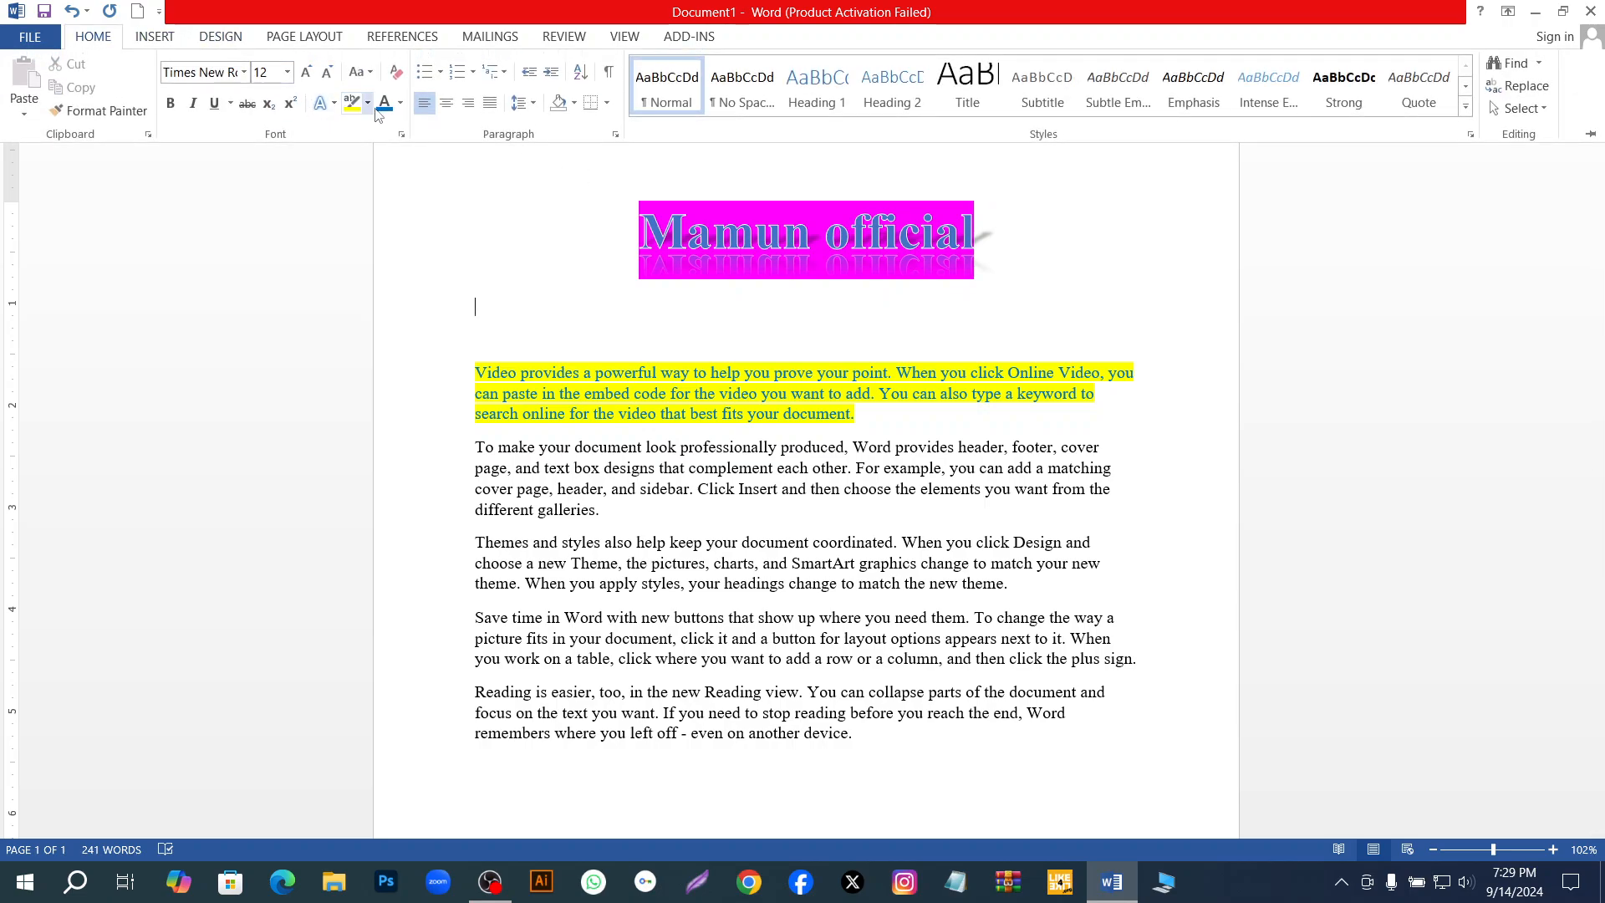
left_click(331, 104)
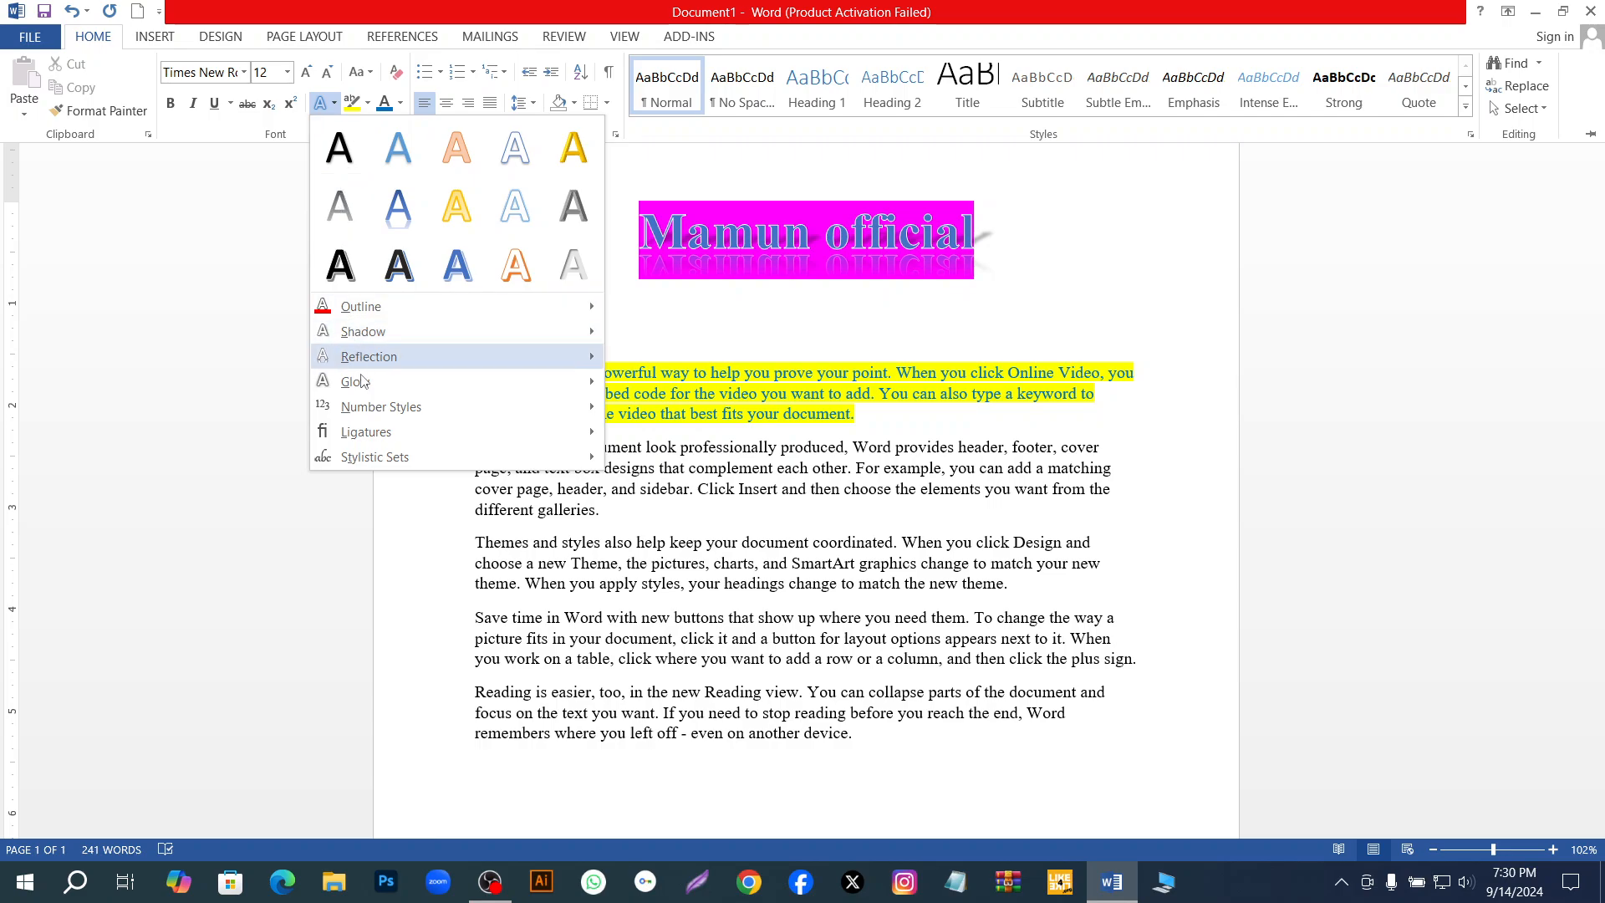
mouse_move(355, 381)
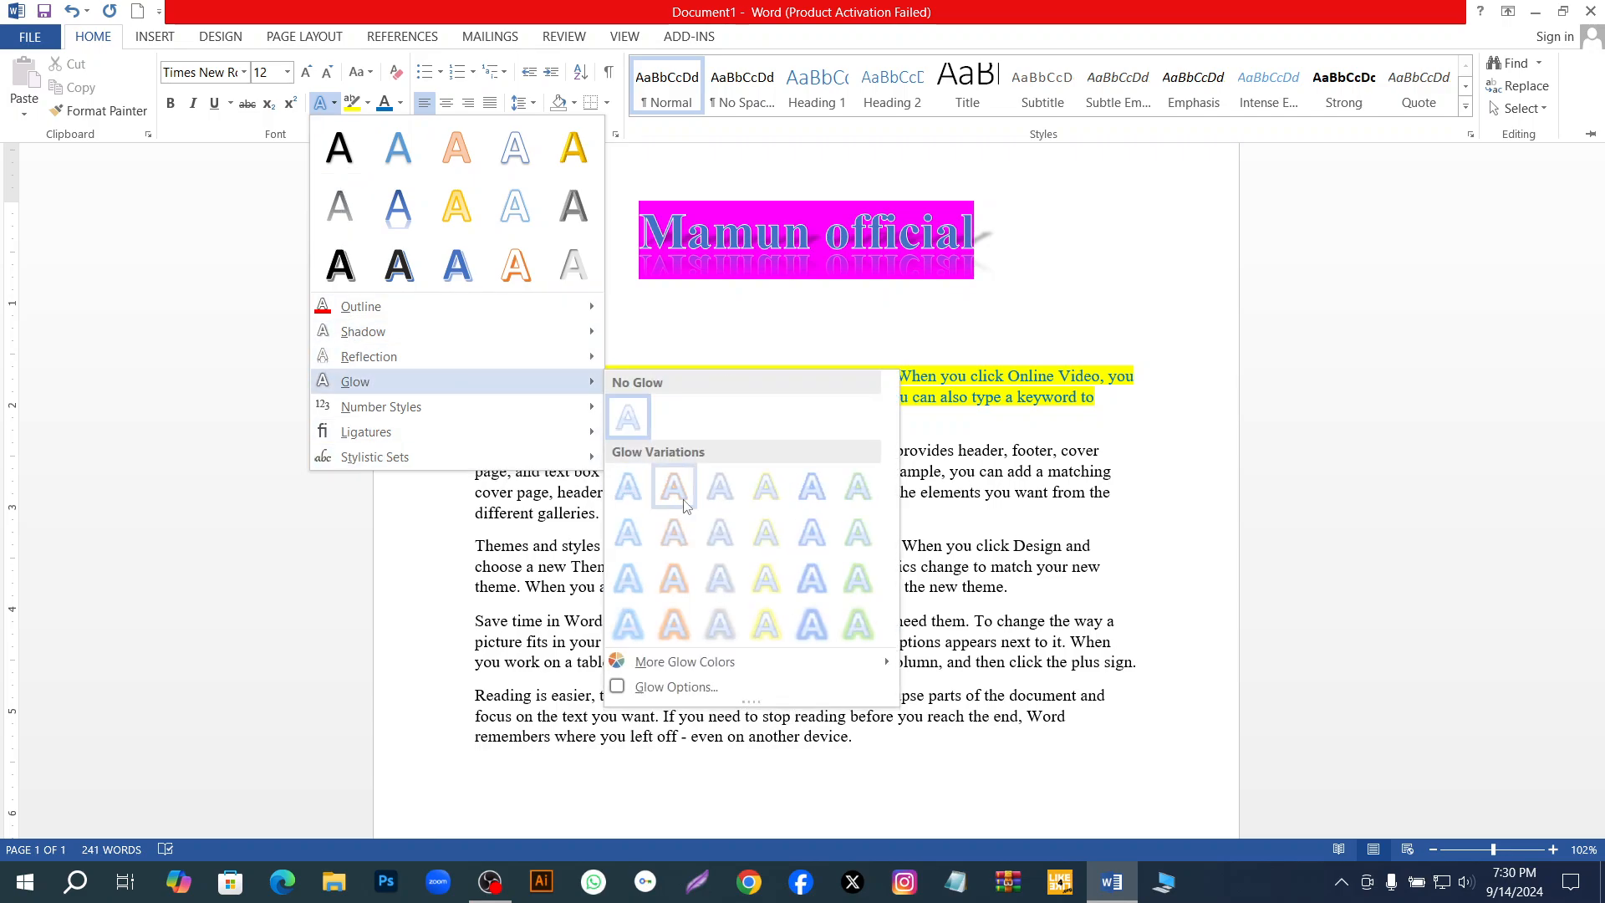
left_click(774, 625)
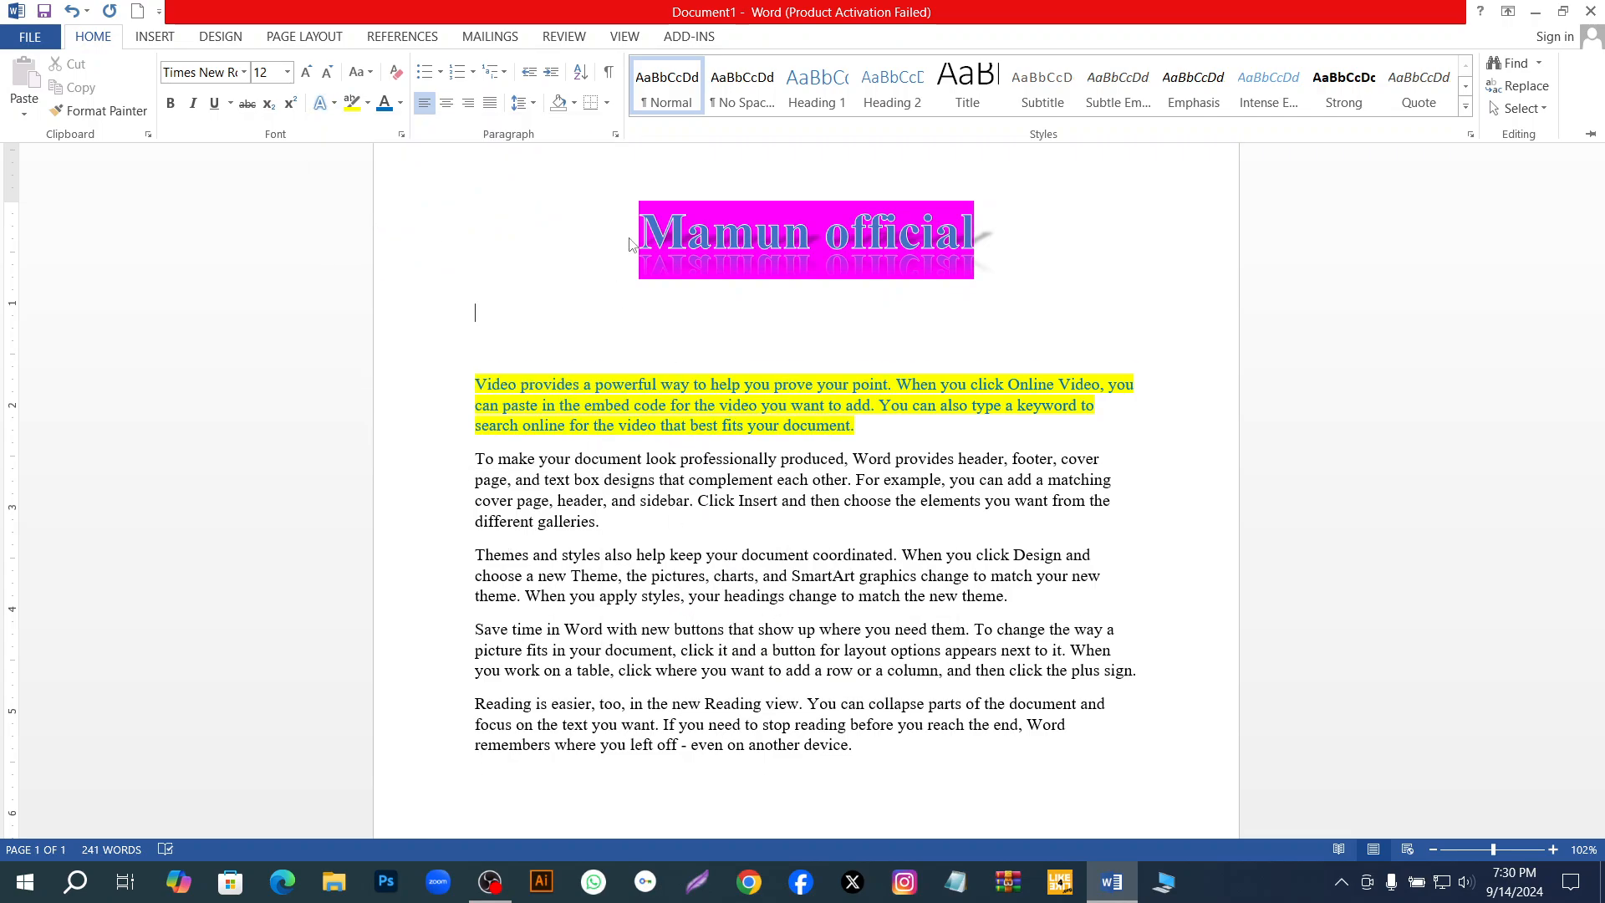
key("ctrl+F1")
Reset the whole title to the preset blue-fill text effect with white outline and hard shadow, and deselect it.
left_click_drag(974, 248, 627, 196)
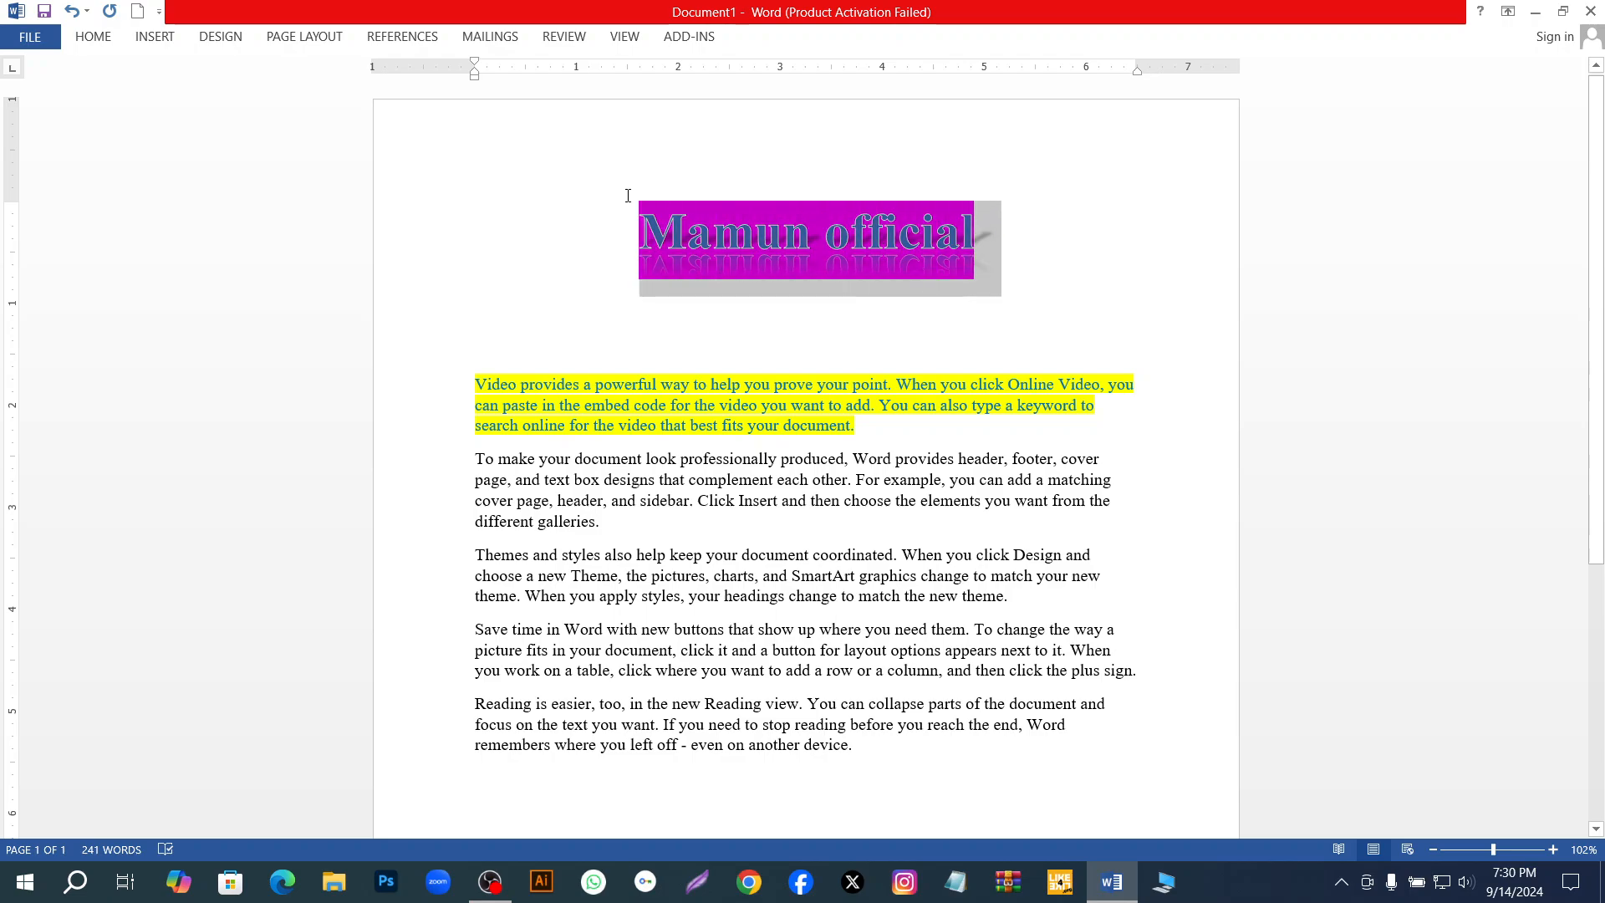
left_click(100, 37)
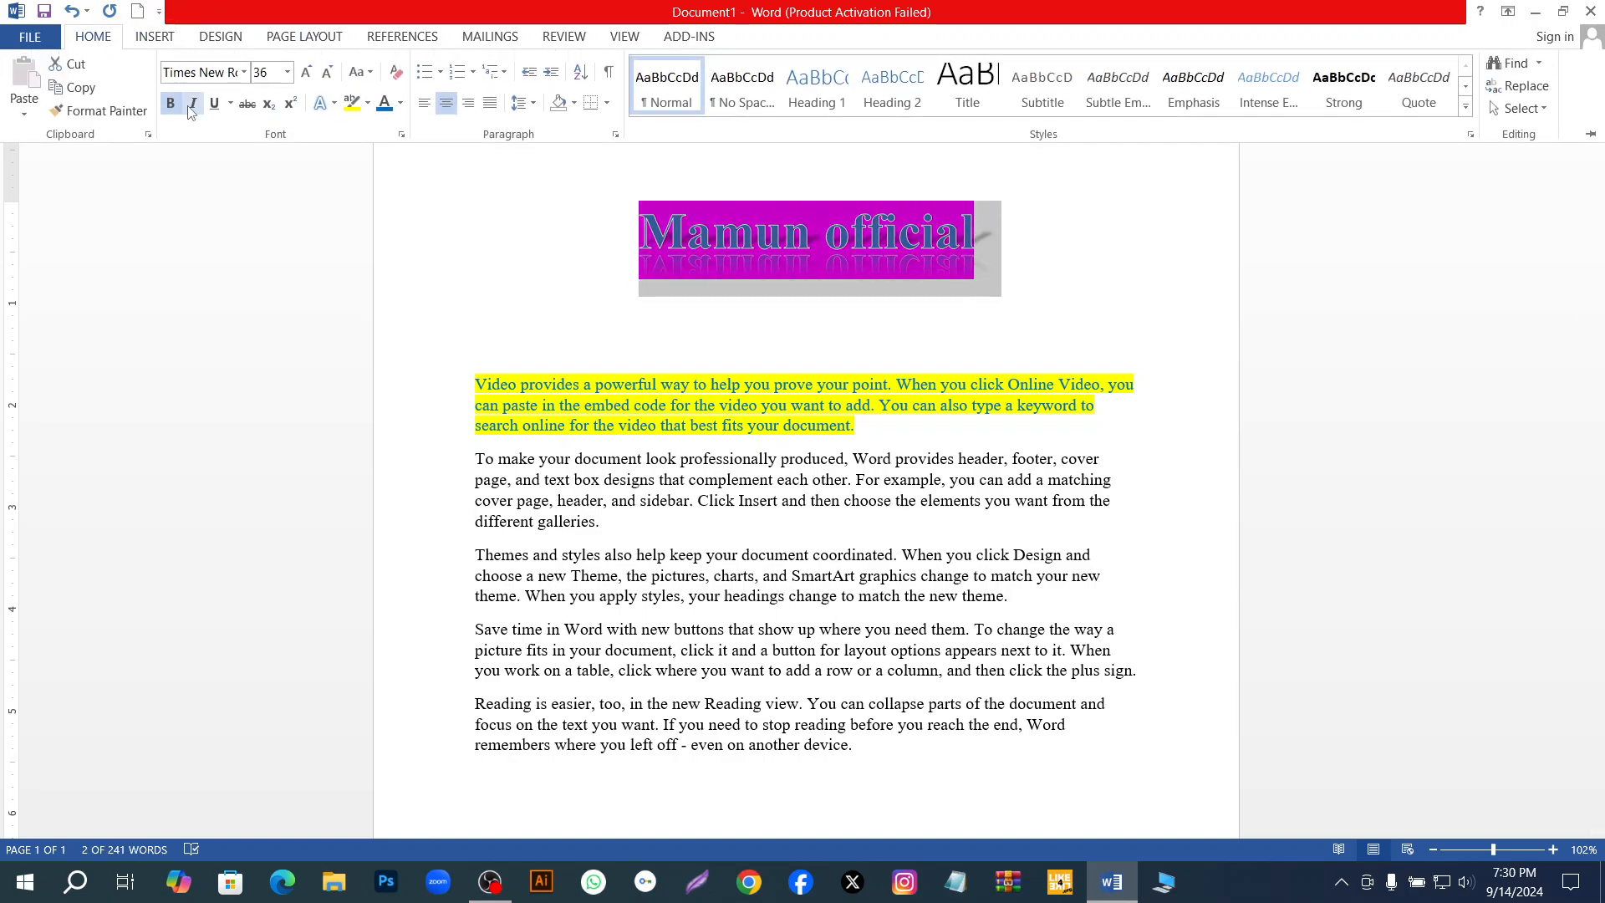
left_click(331, 102)
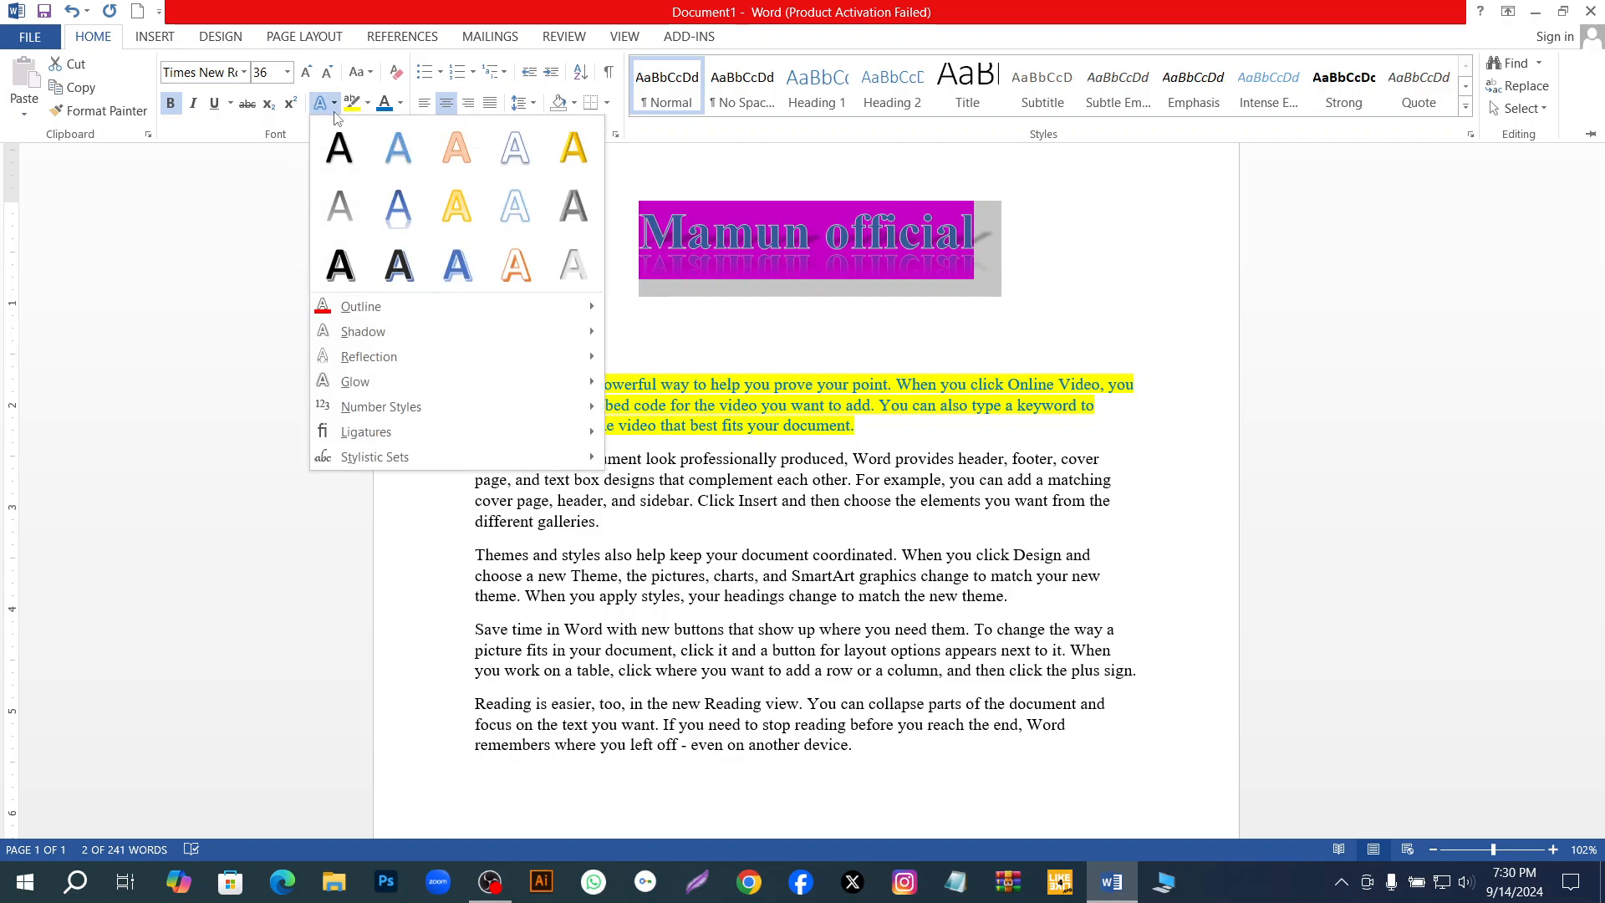
mouse_move(436, 405)
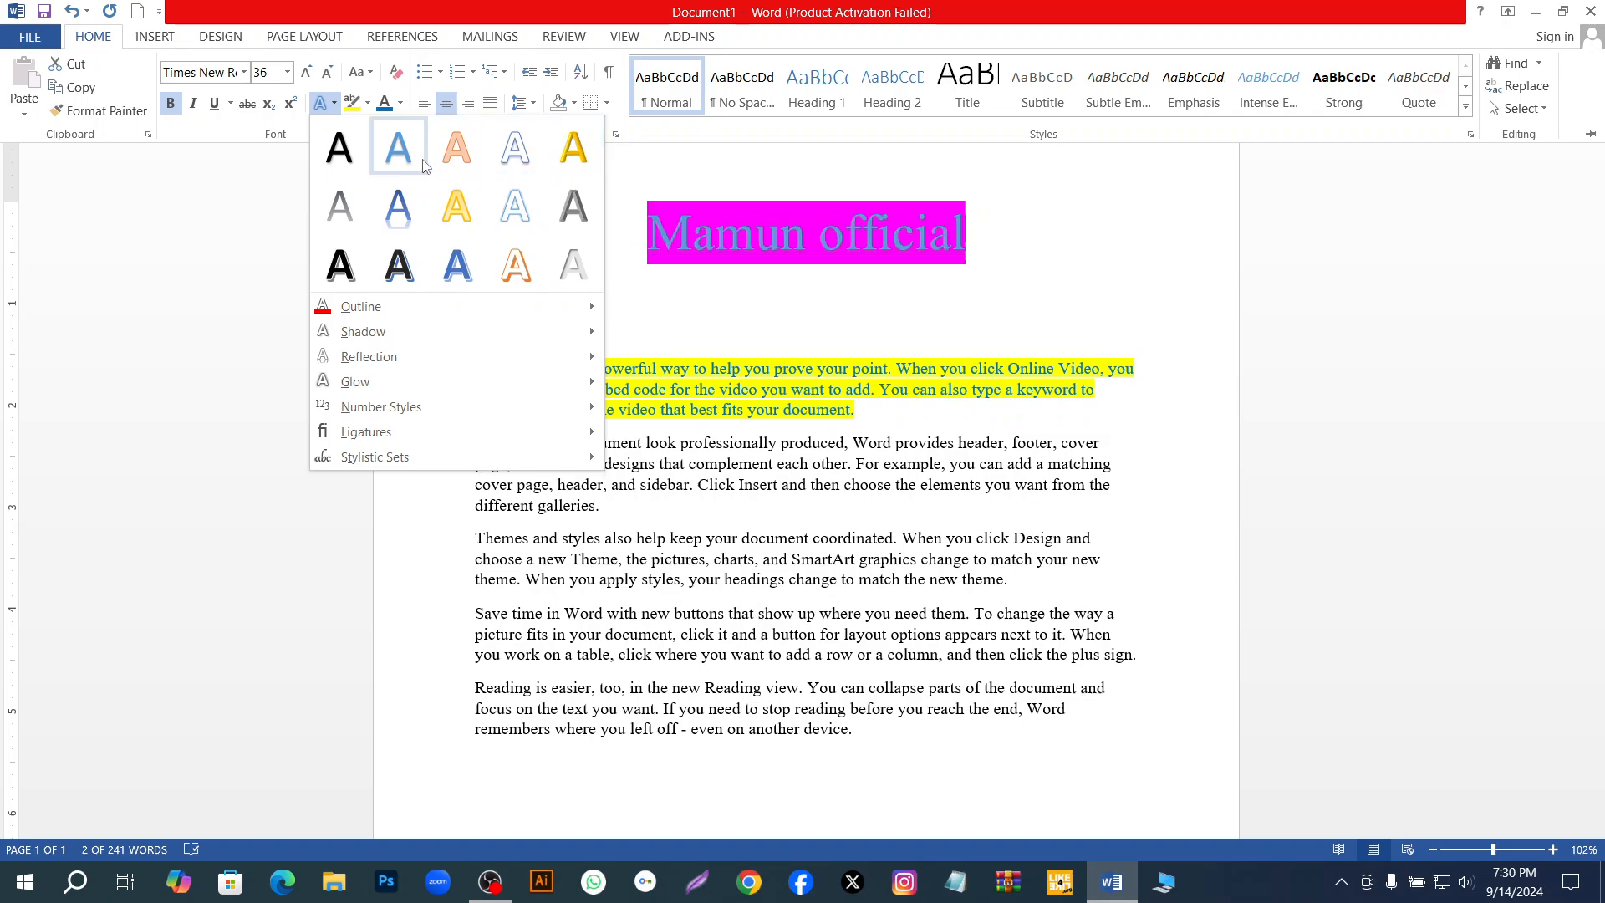
left_click(445, 270)
key("ctrl+F1")
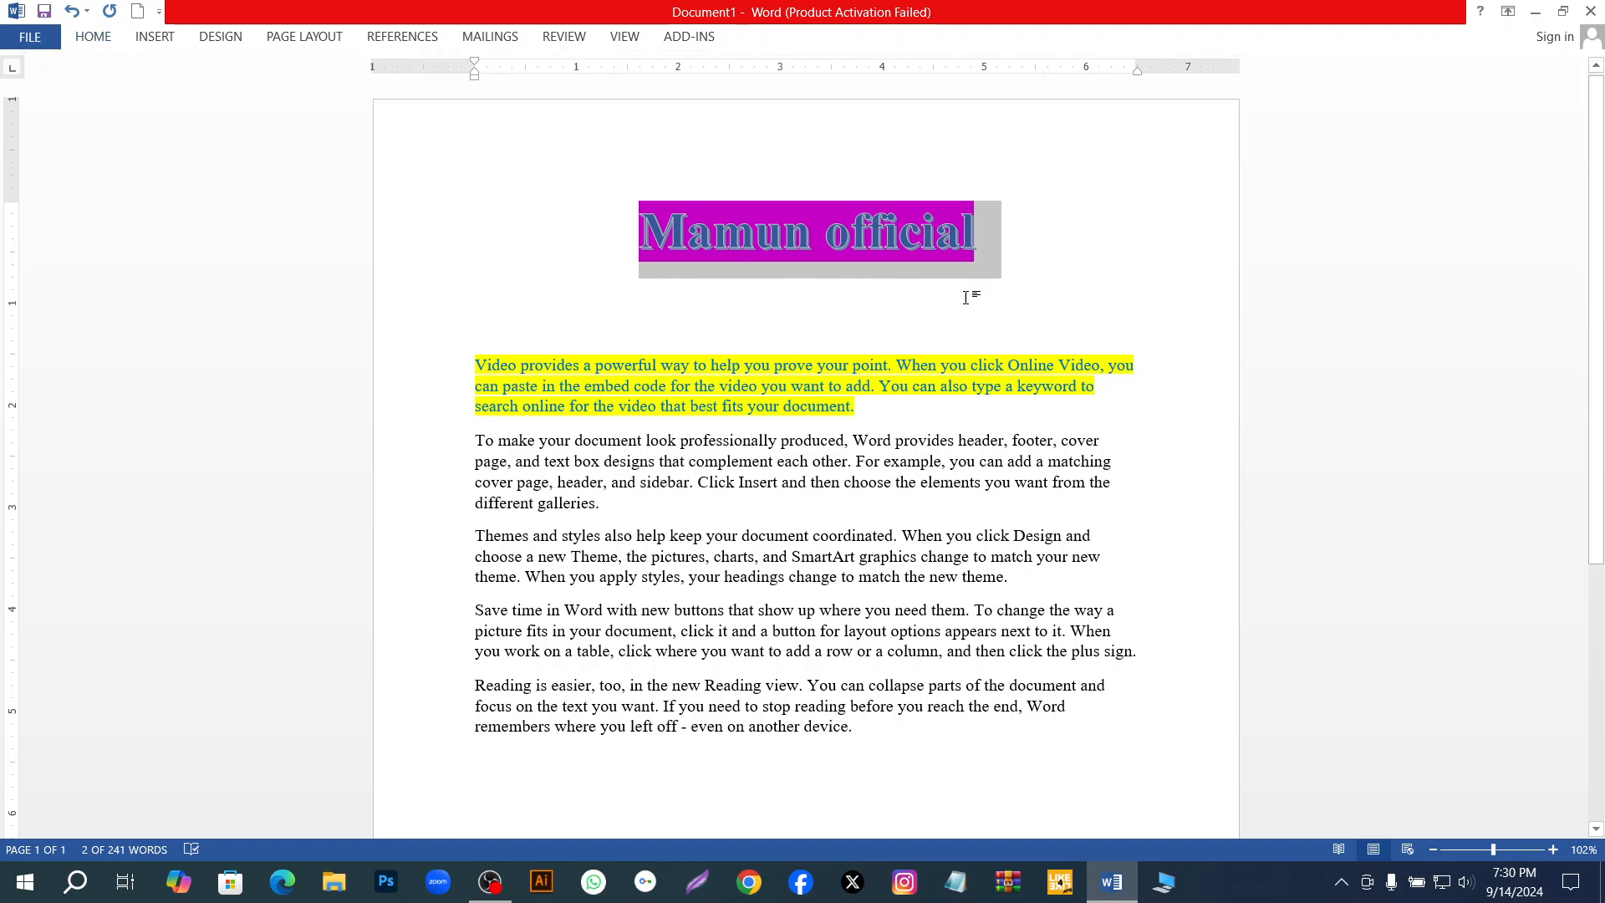
left_click(1029, 306)
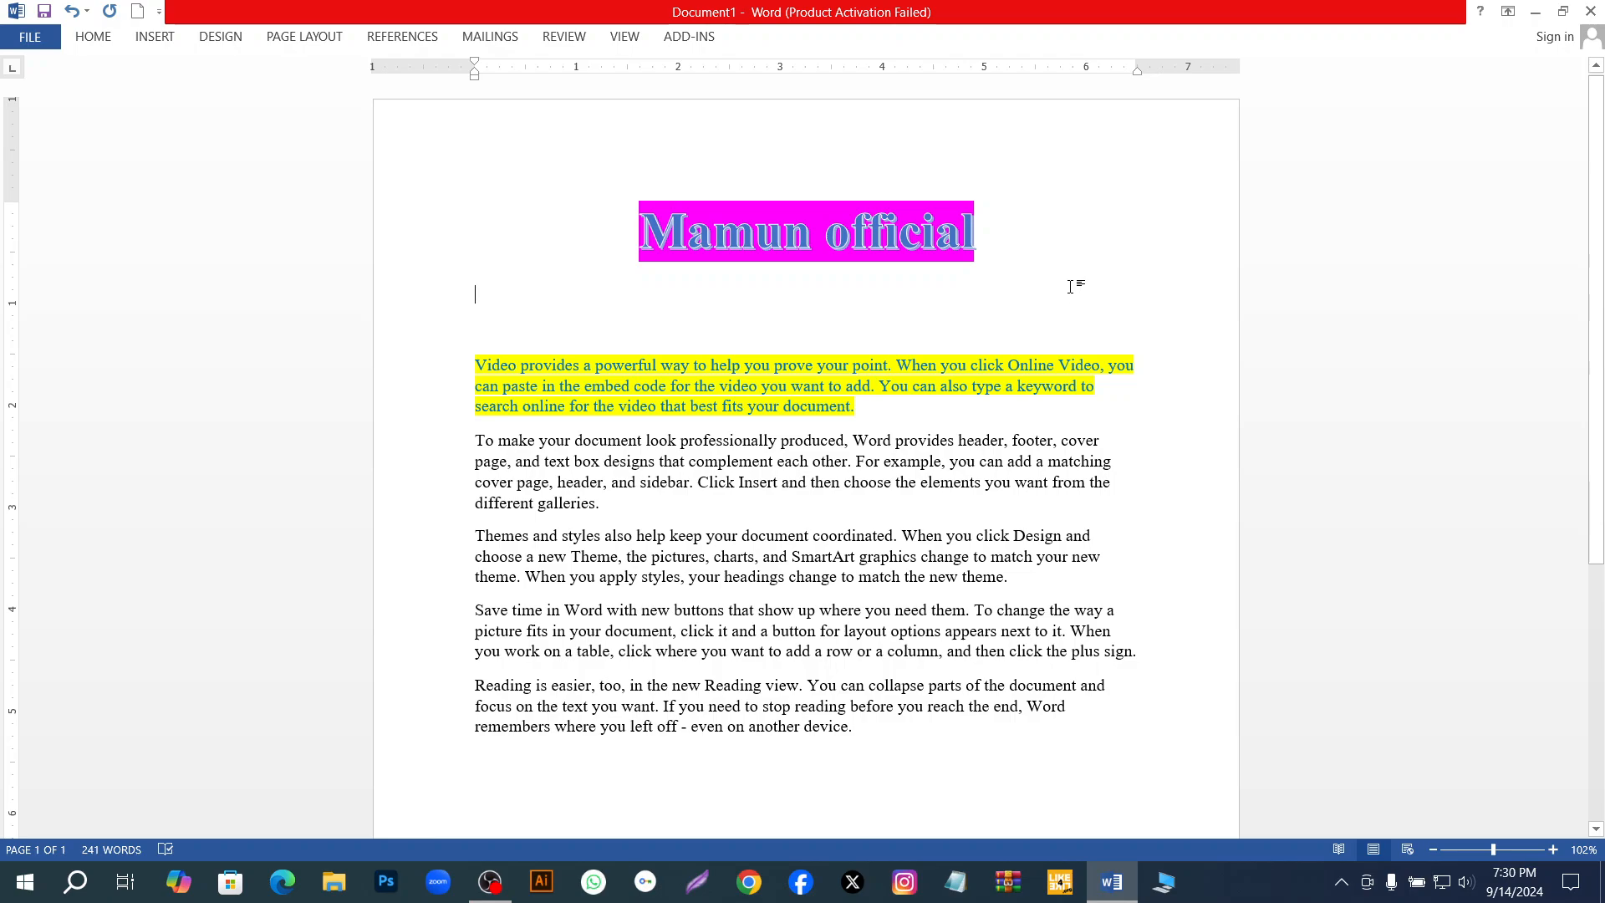
left_click(93, 36)
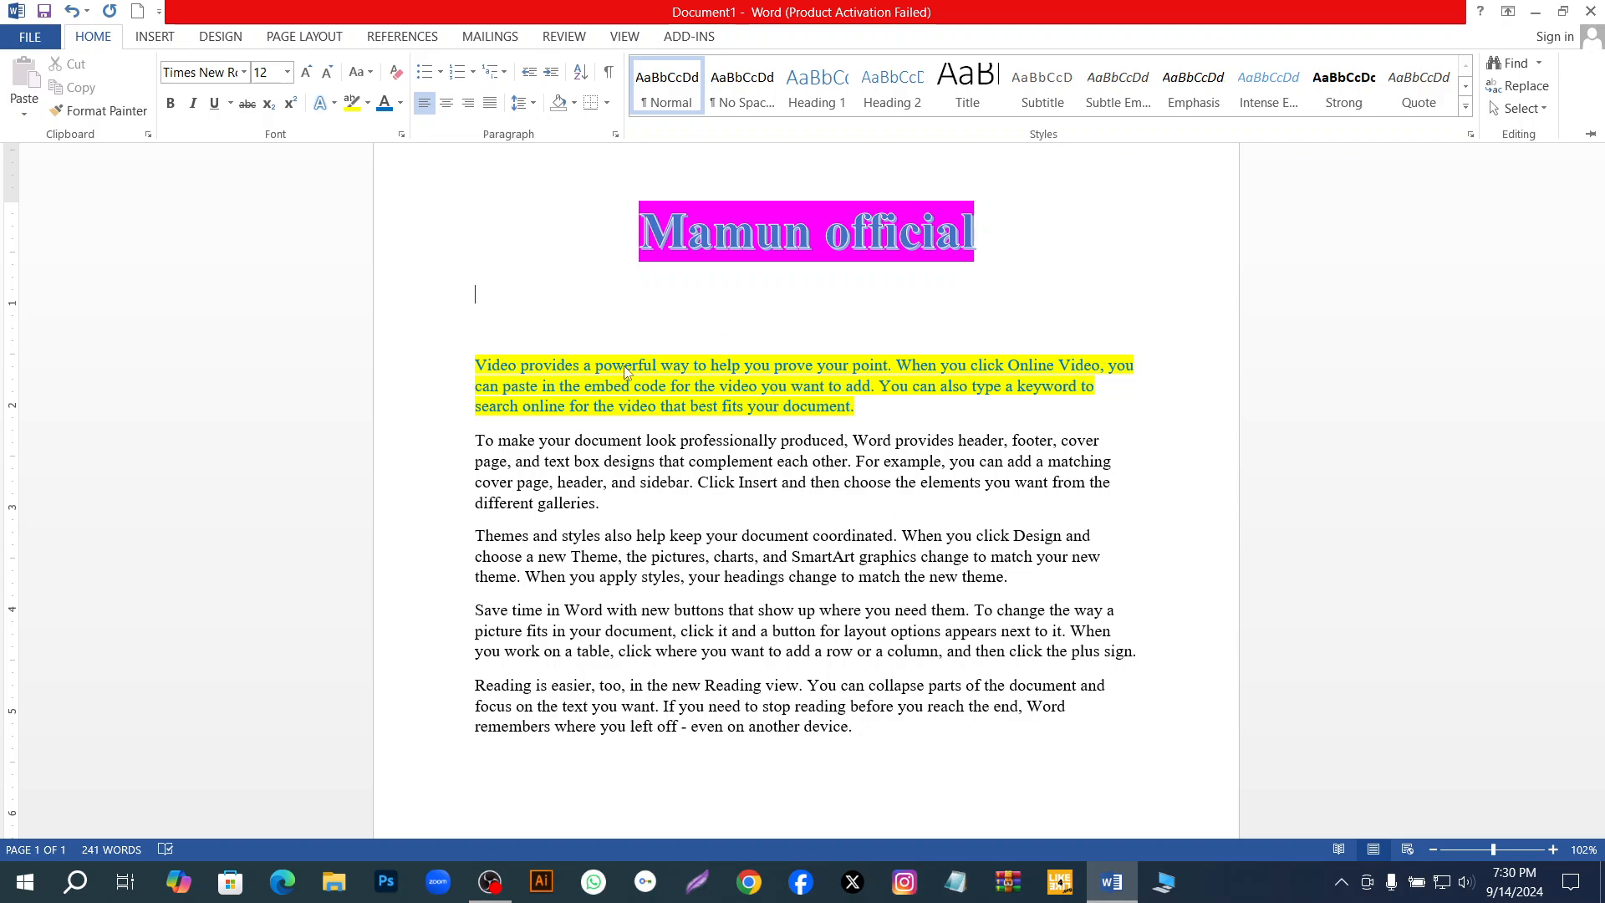
left_click(245, 73)
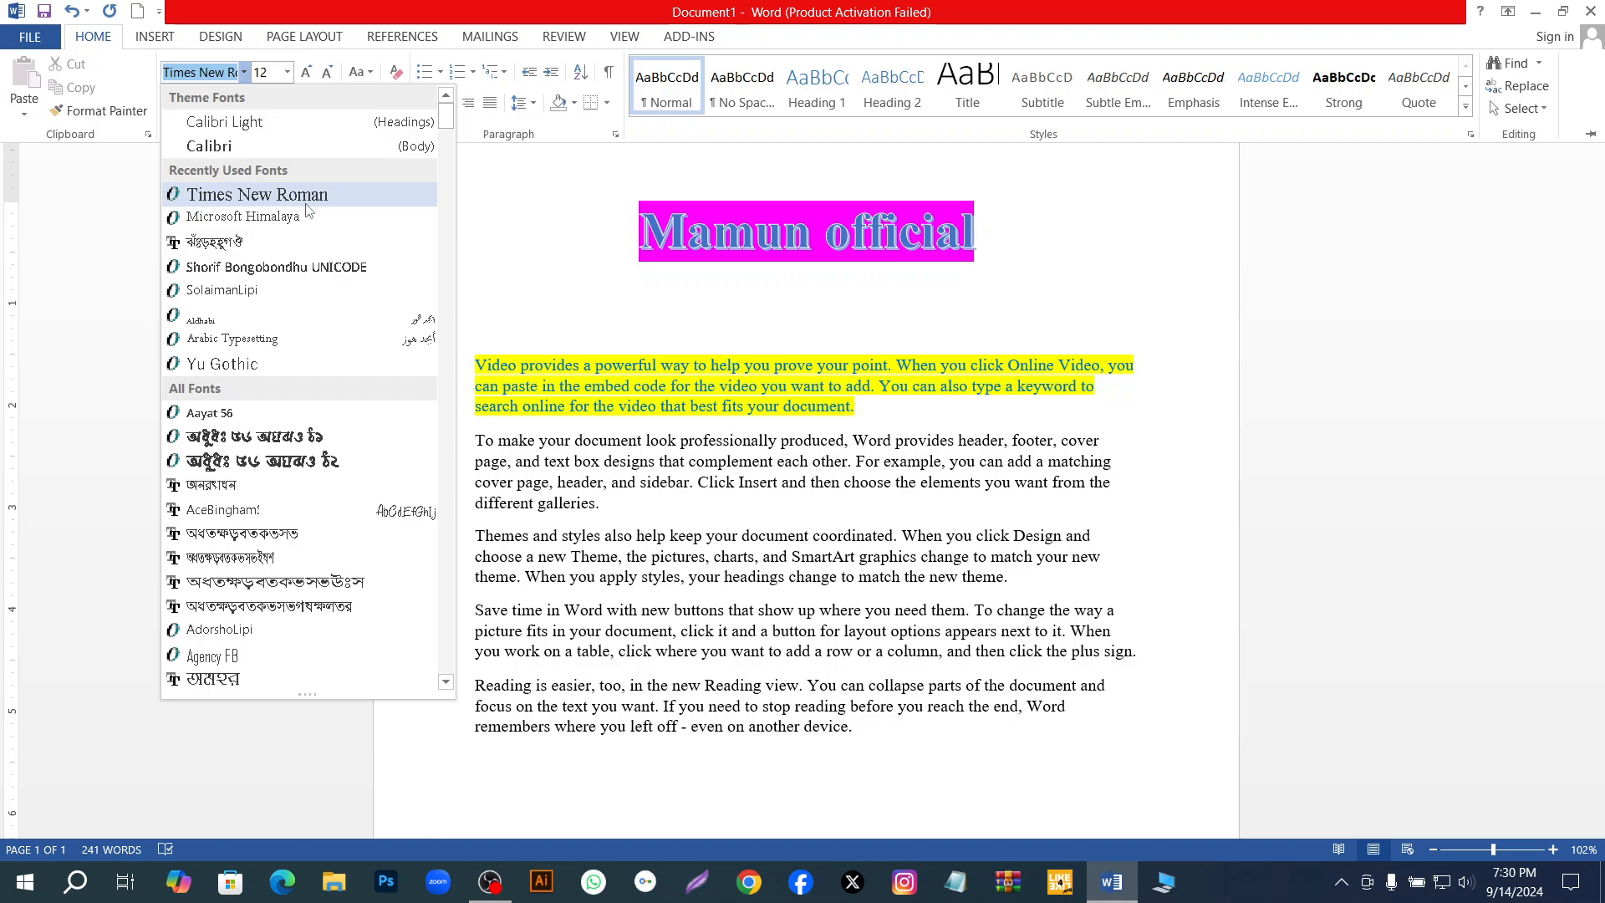
left_click(224, 73)
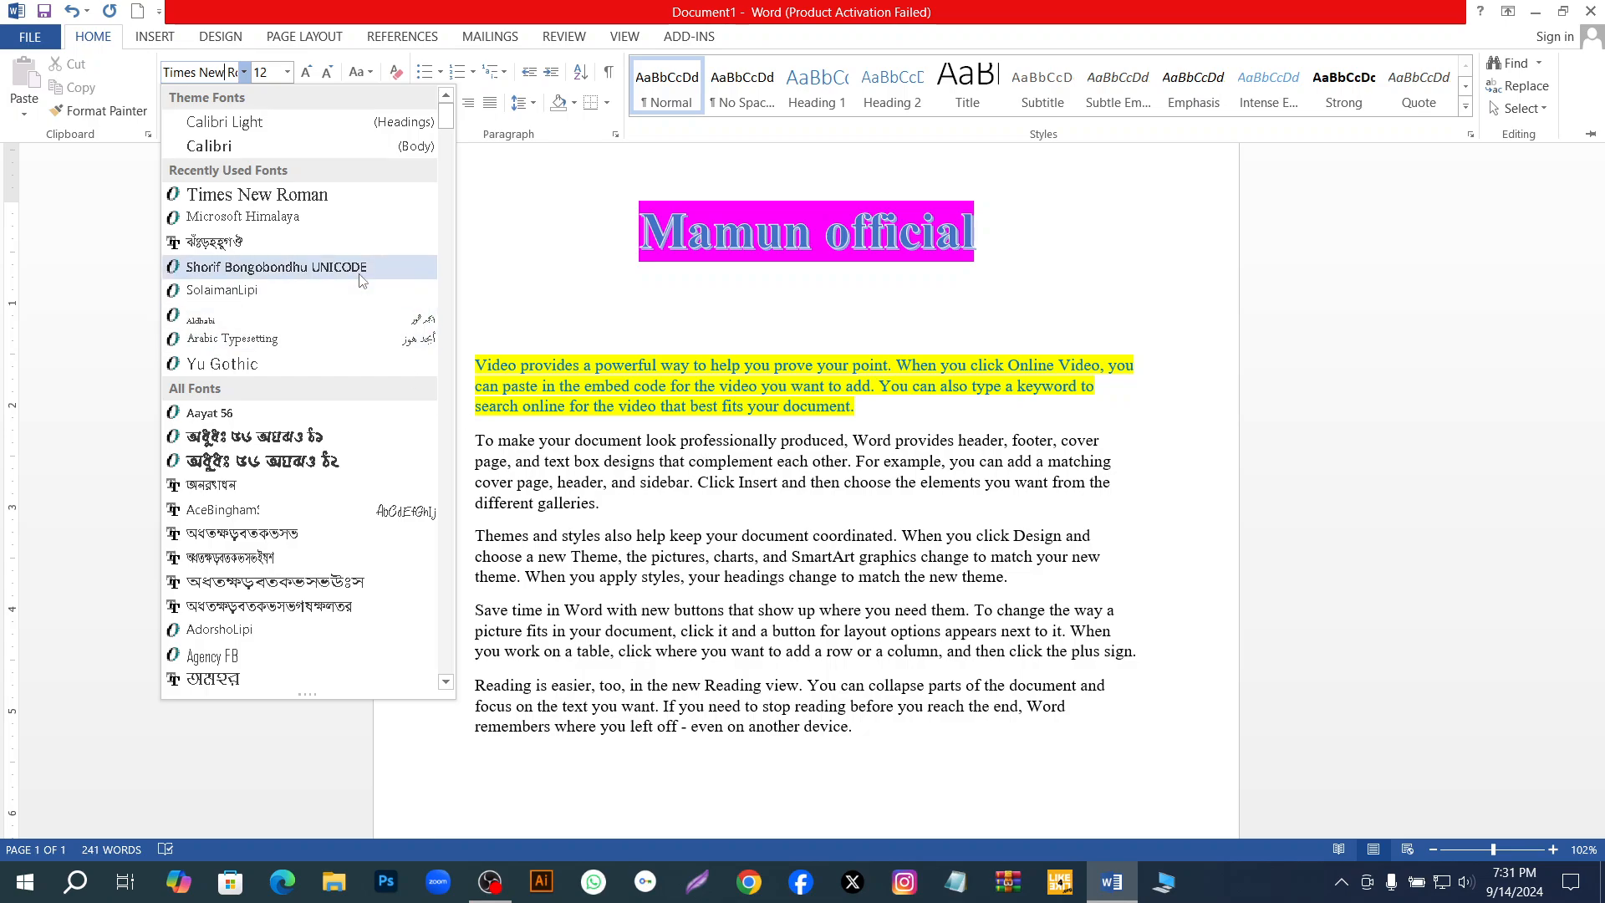
left_click(339, 206)
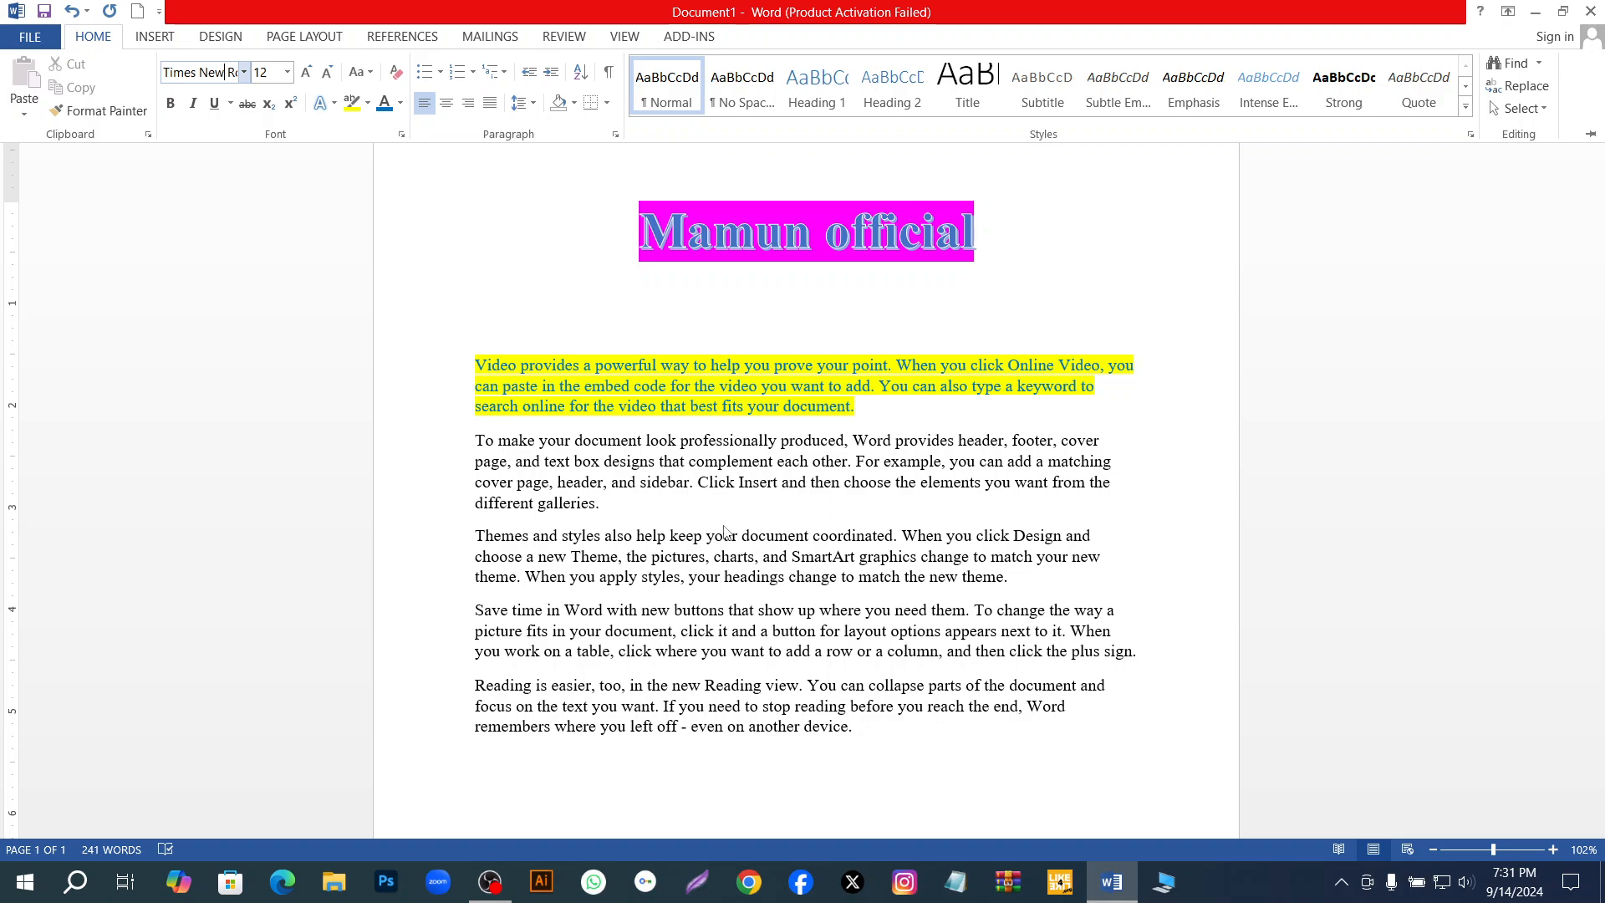
left_click(712, 243)
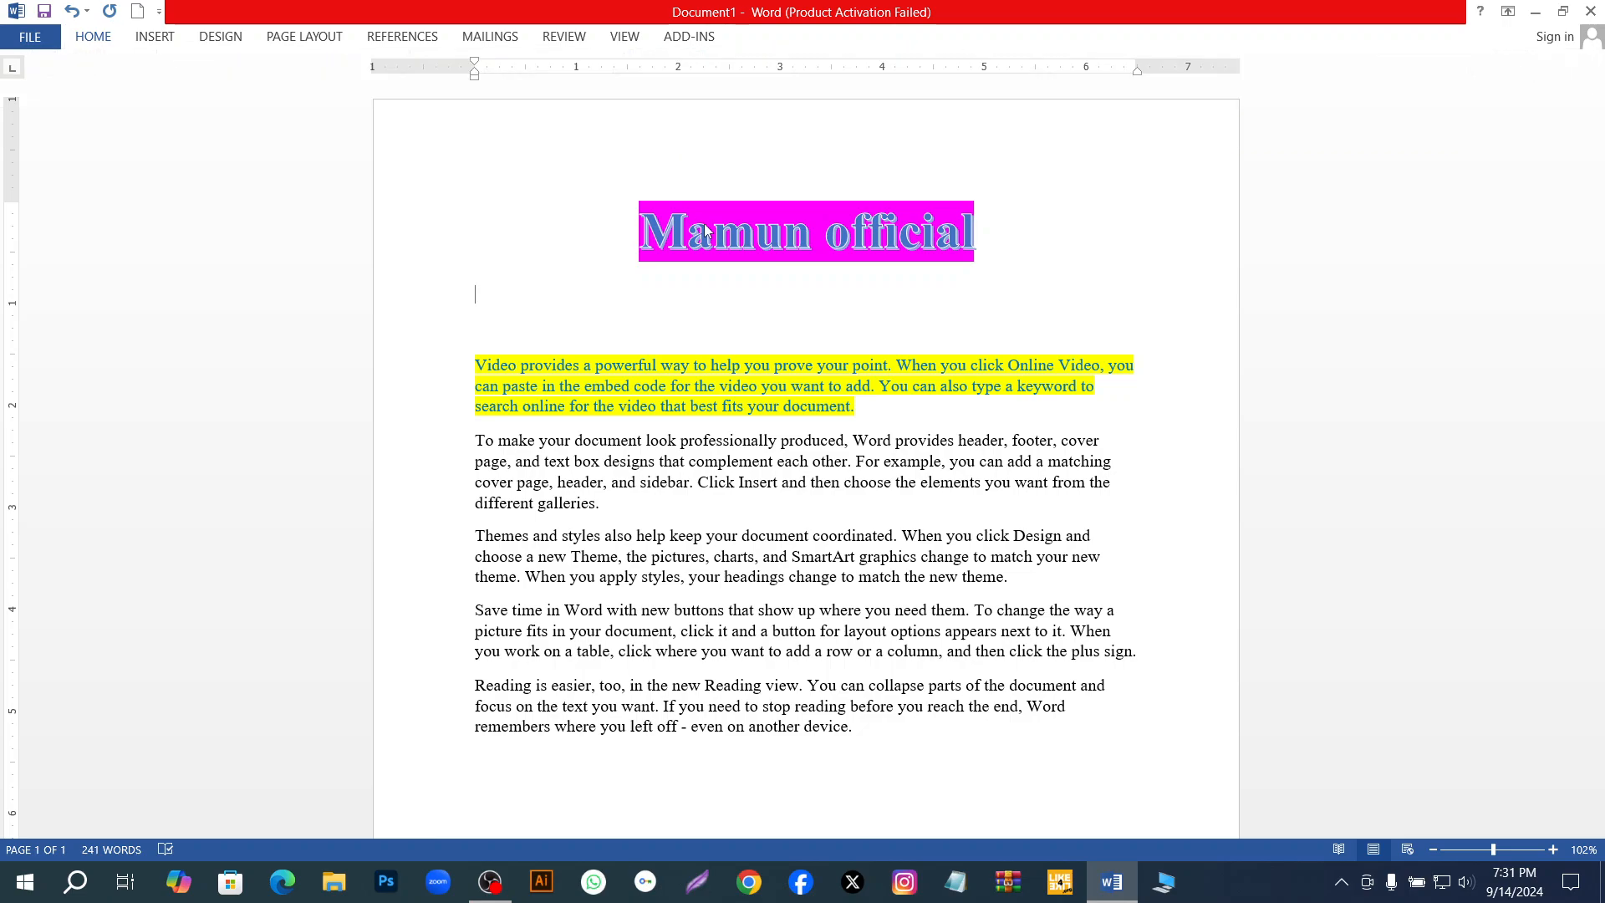
Clear all formatting from the whole title line.
left_click_drag(644, 244, 1008, 239)
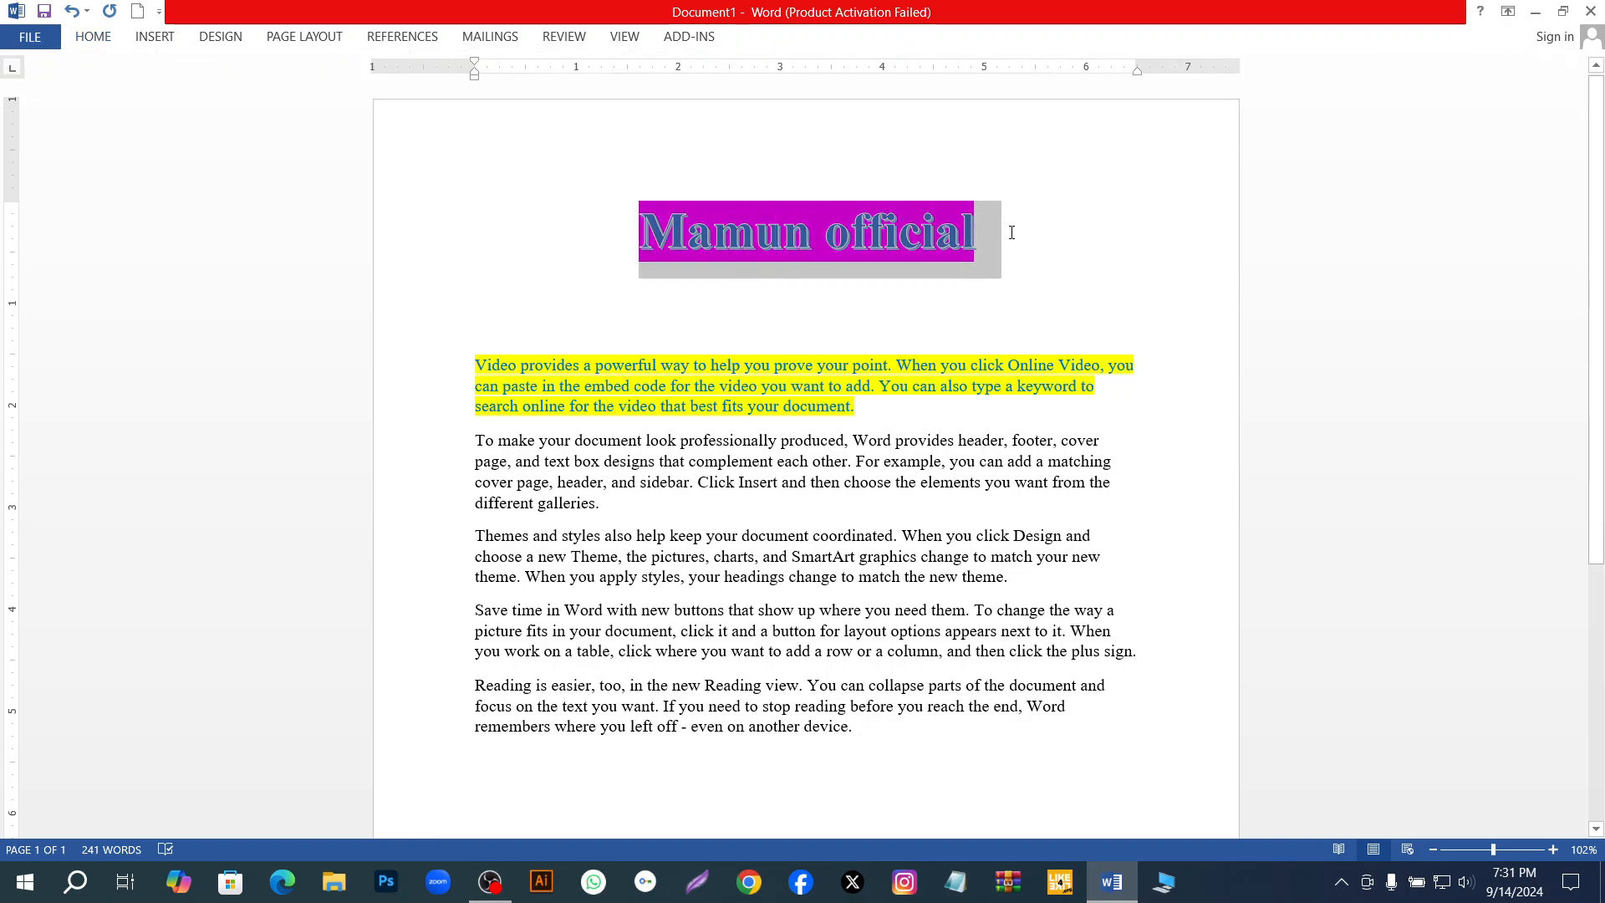
left_click(113, 38)
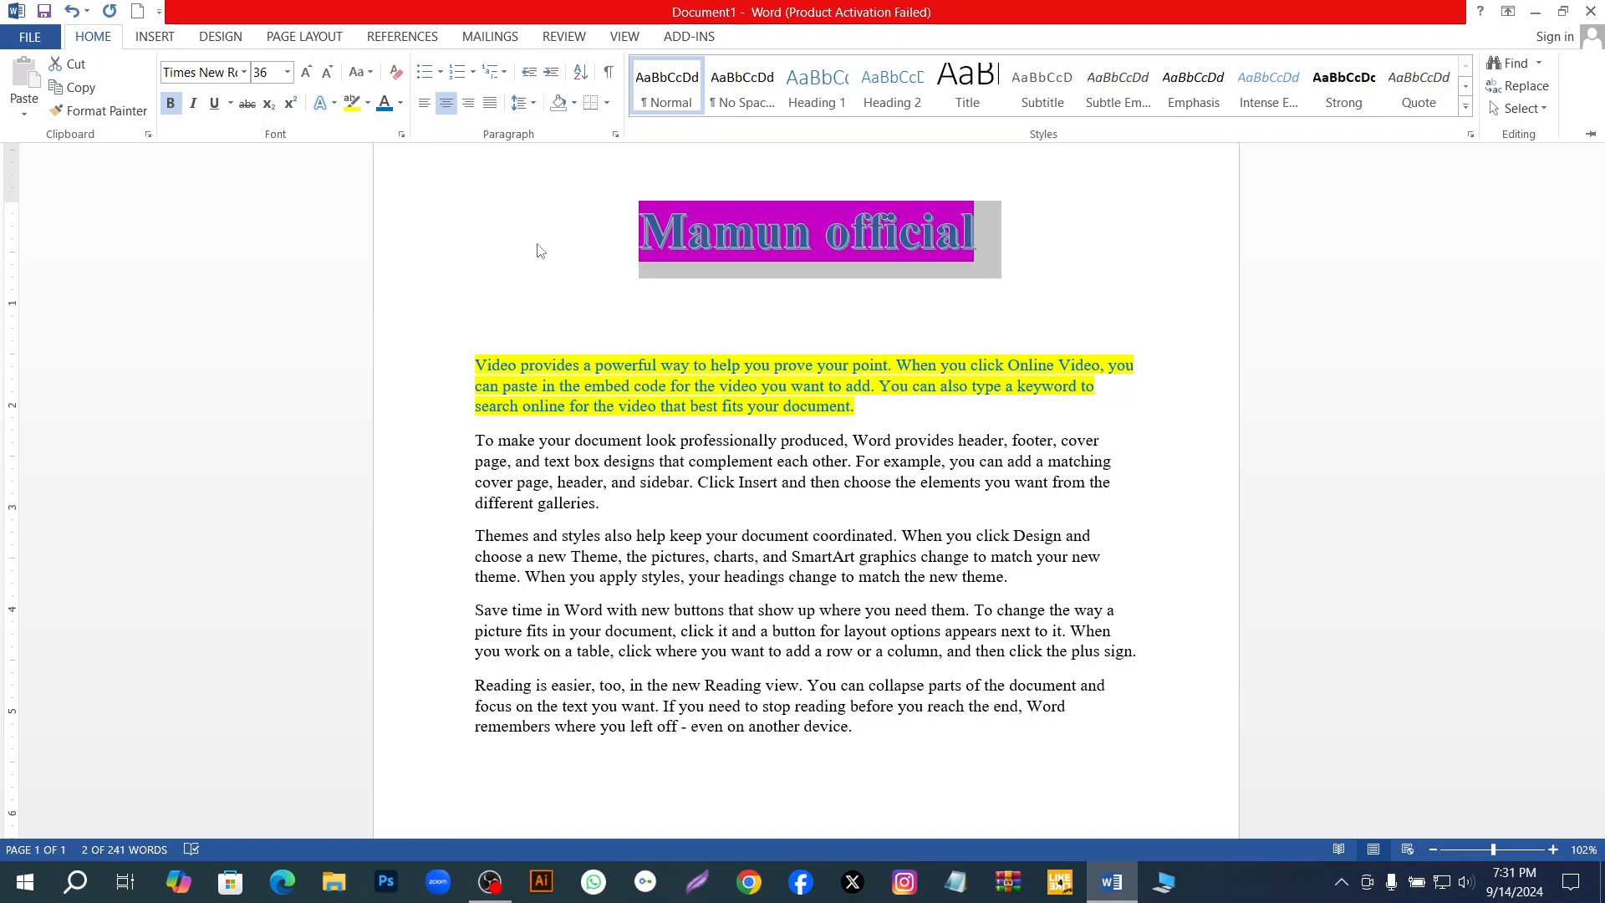
left_click(398, 75)
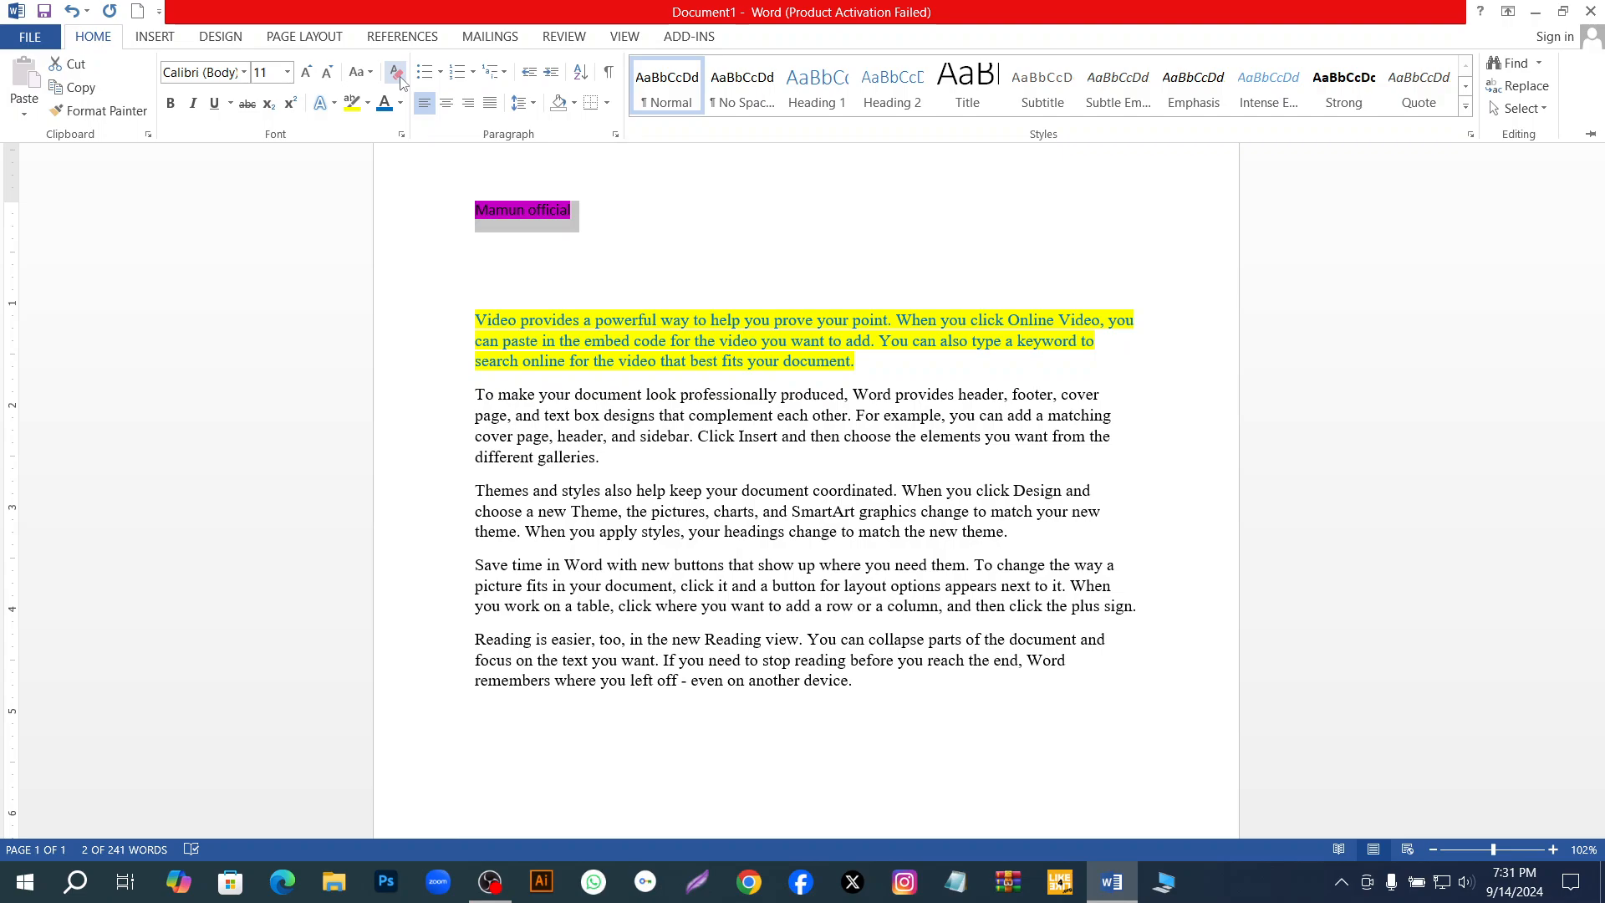
key("ctrl+F1")
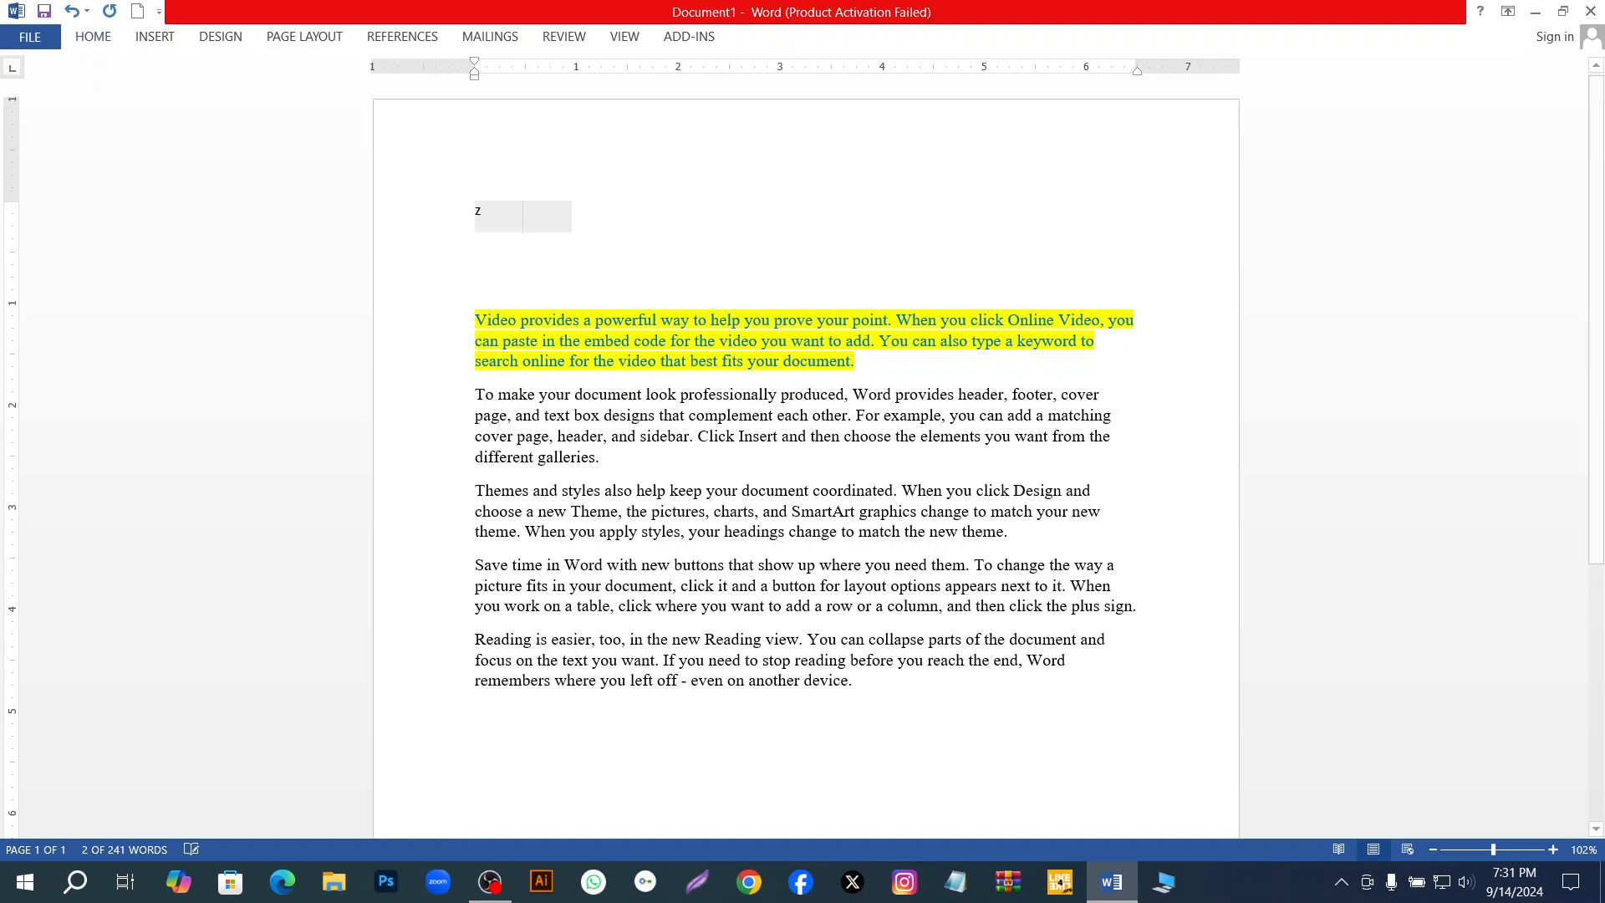
Undo the accidental overwriting of the title and the clearing of its formatting.
type("z")
key("BackSpace")
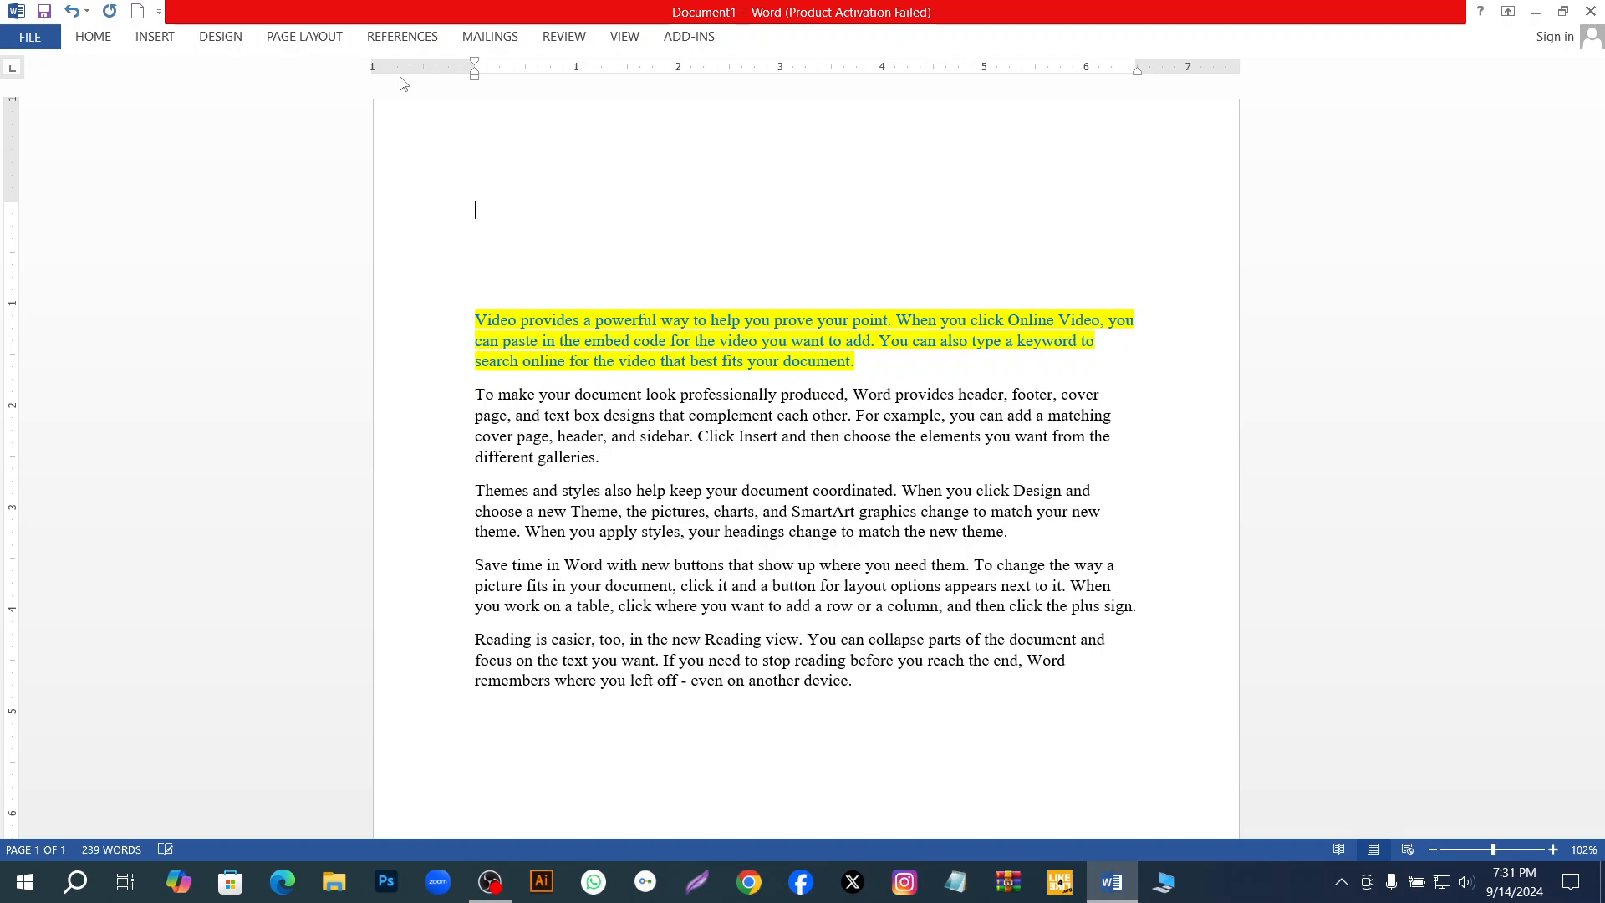
key("ctrl+z")
key("ctrl+z")
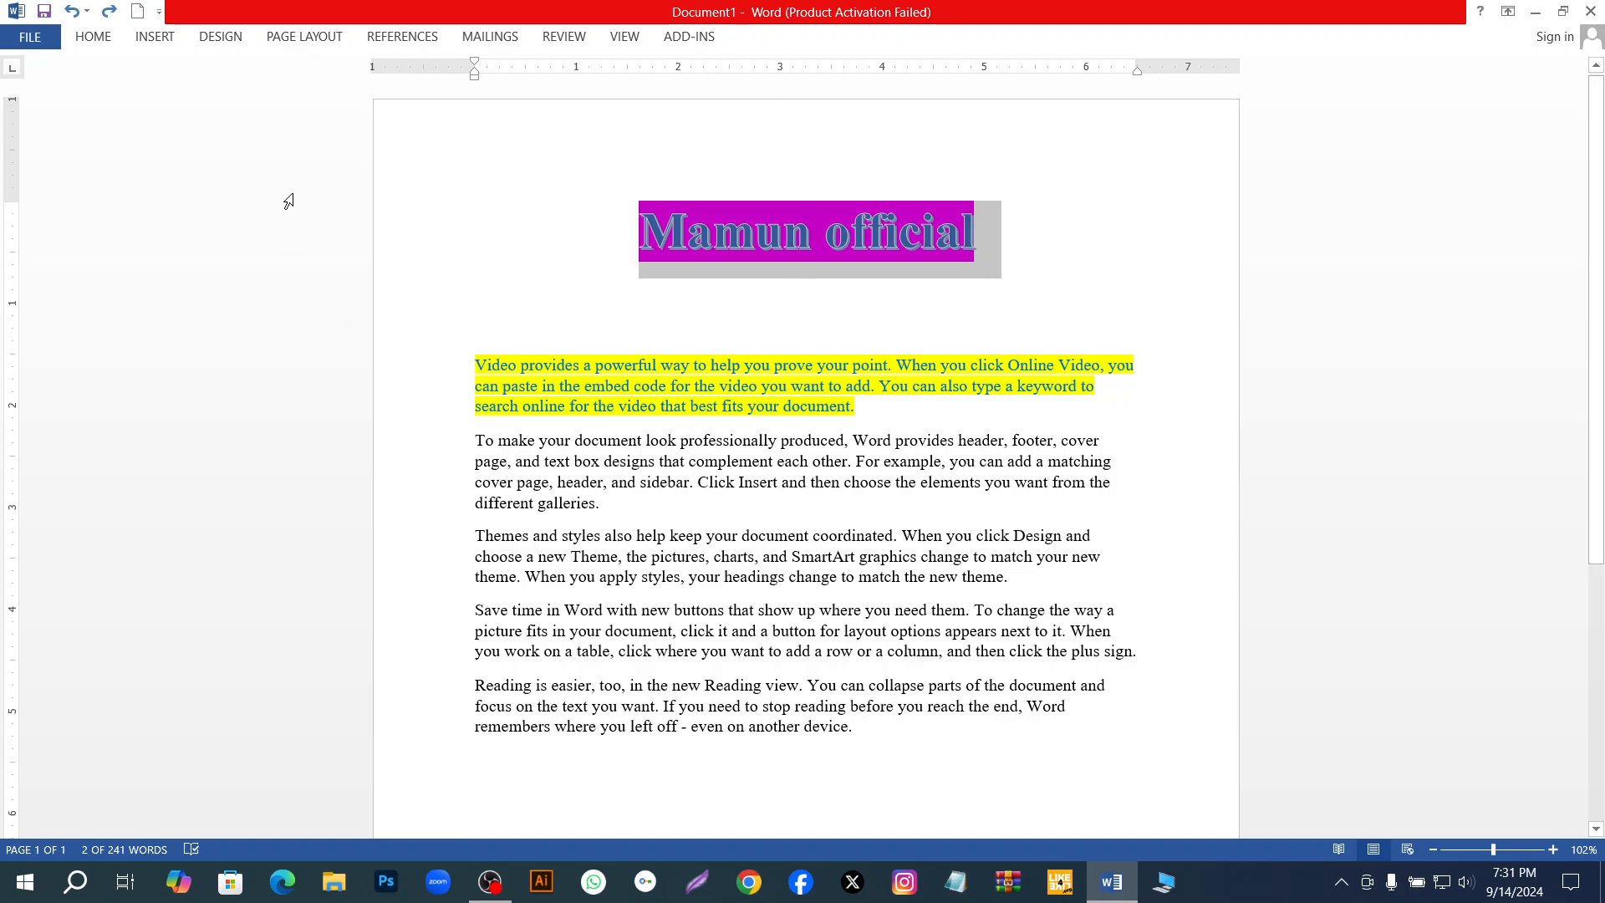
Enlarge the selected title's font size step by step up to 100 pt.
left_click(98, 39)
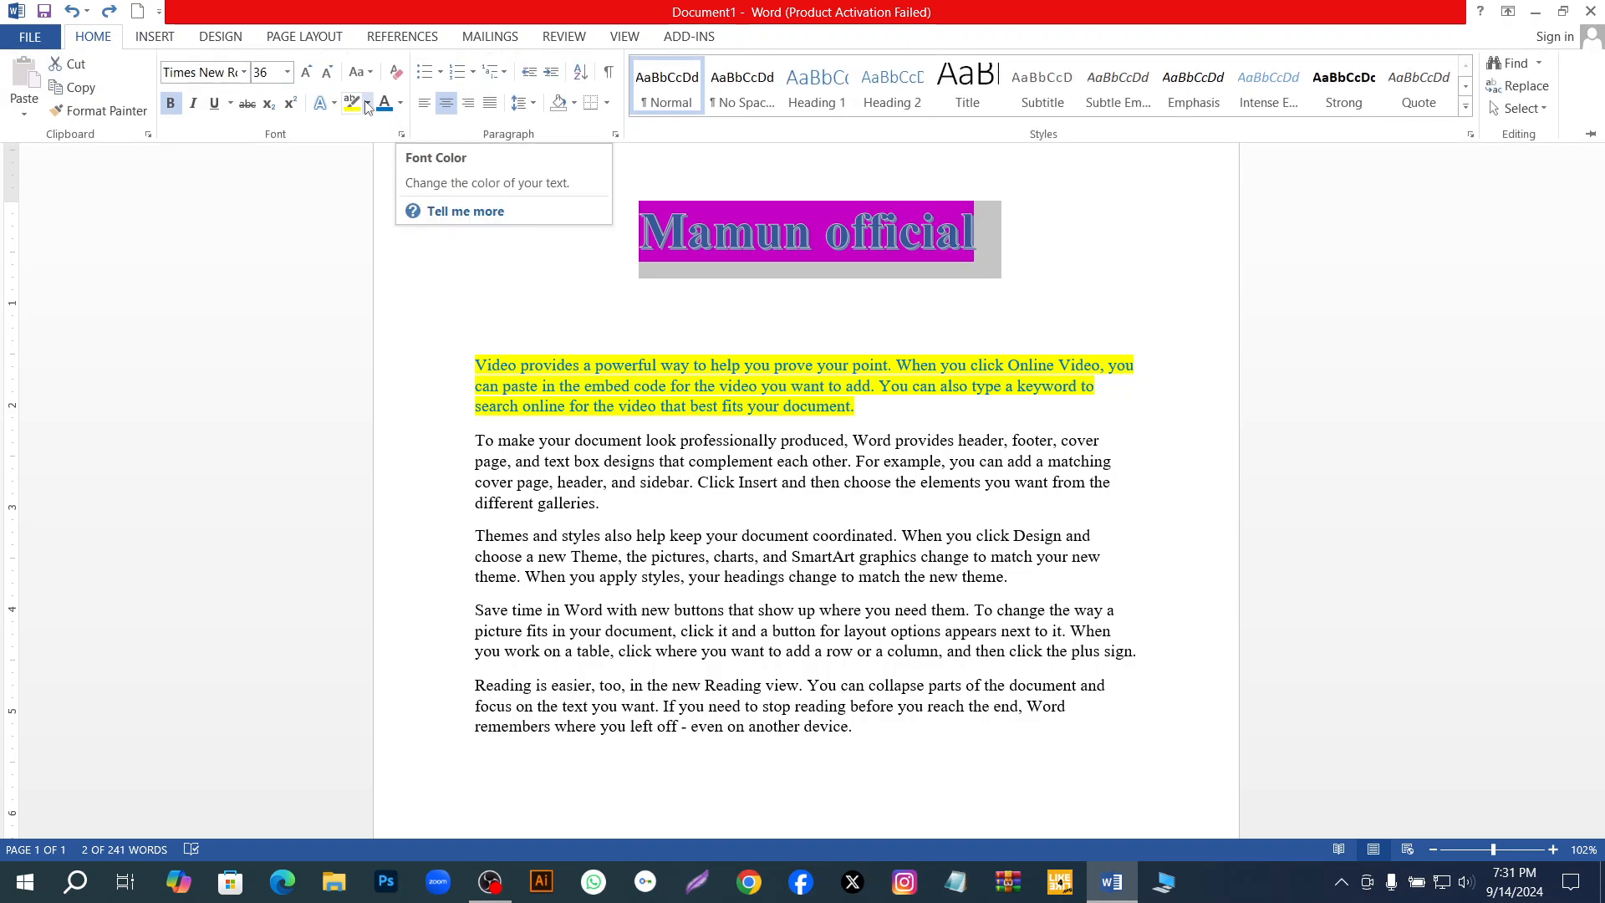
left_click(306, 72)
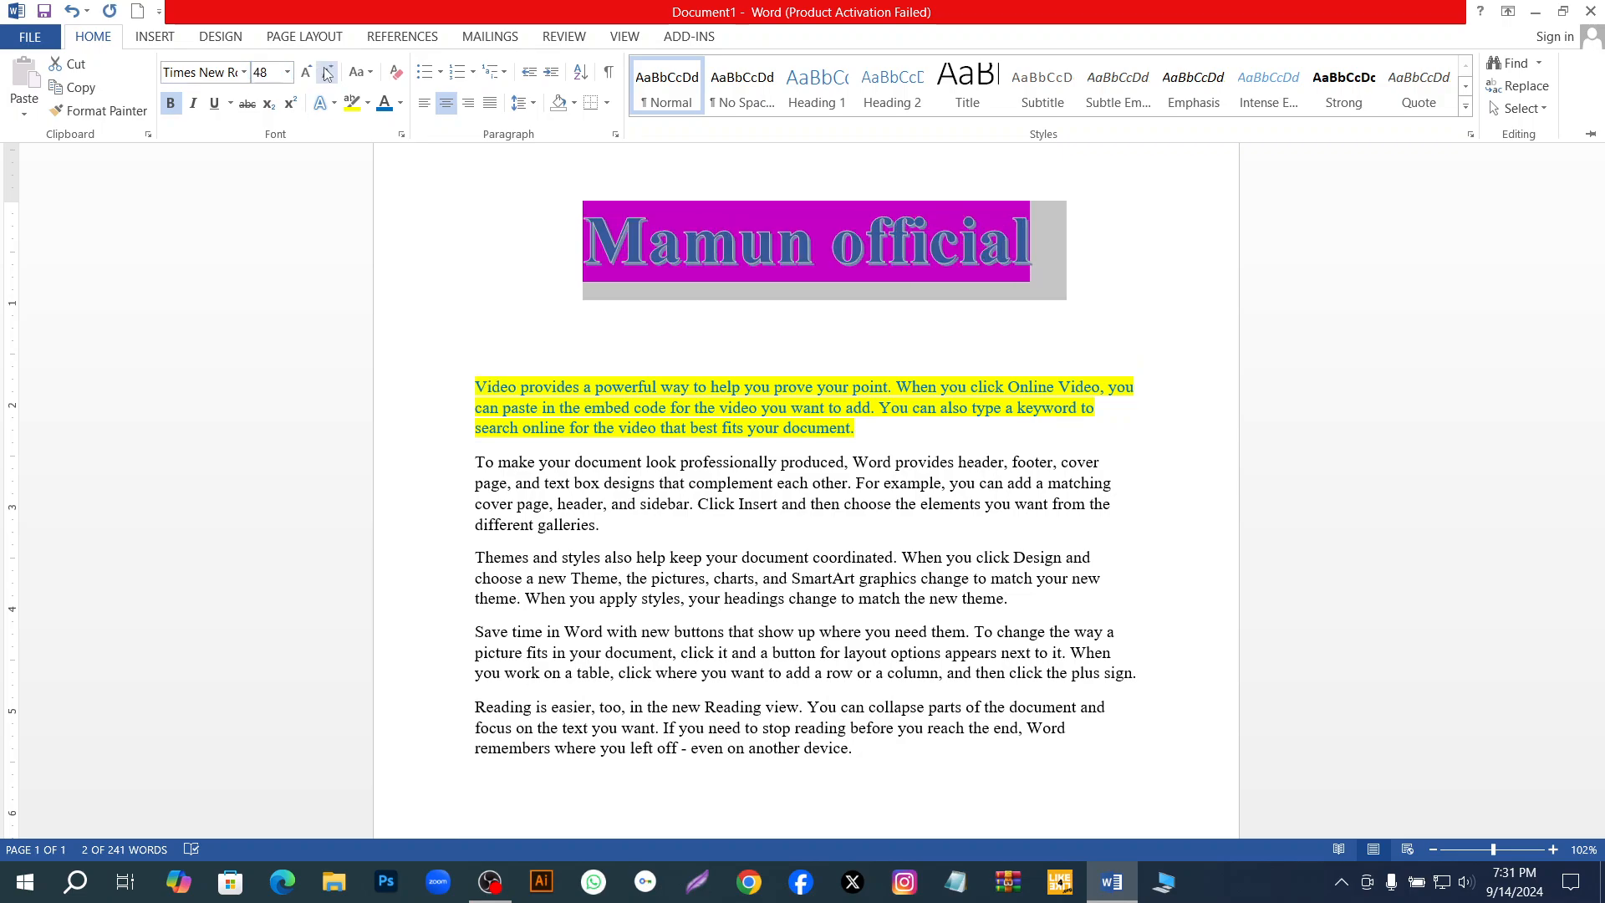
left_click(311, 73)
left_click(311, 73)
left_click(313, 73)
left_click(312, 73)
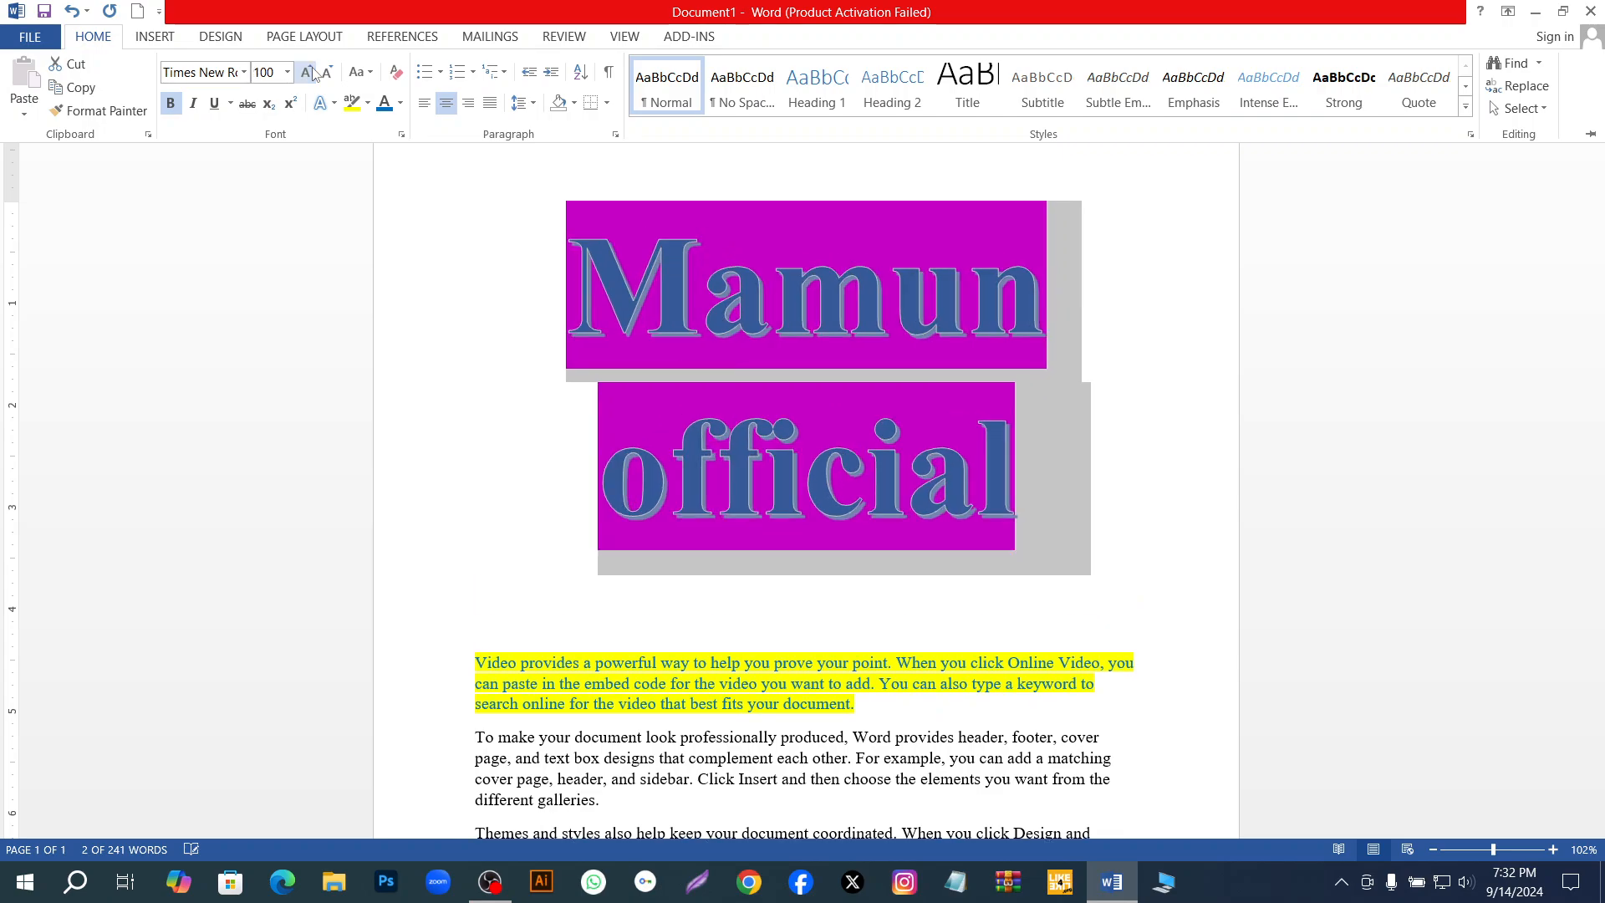
left_click(314, 72)
Shrink the title's font size step by step down to 26 pt.
left_click(327, 73)
left_click(329, 75)
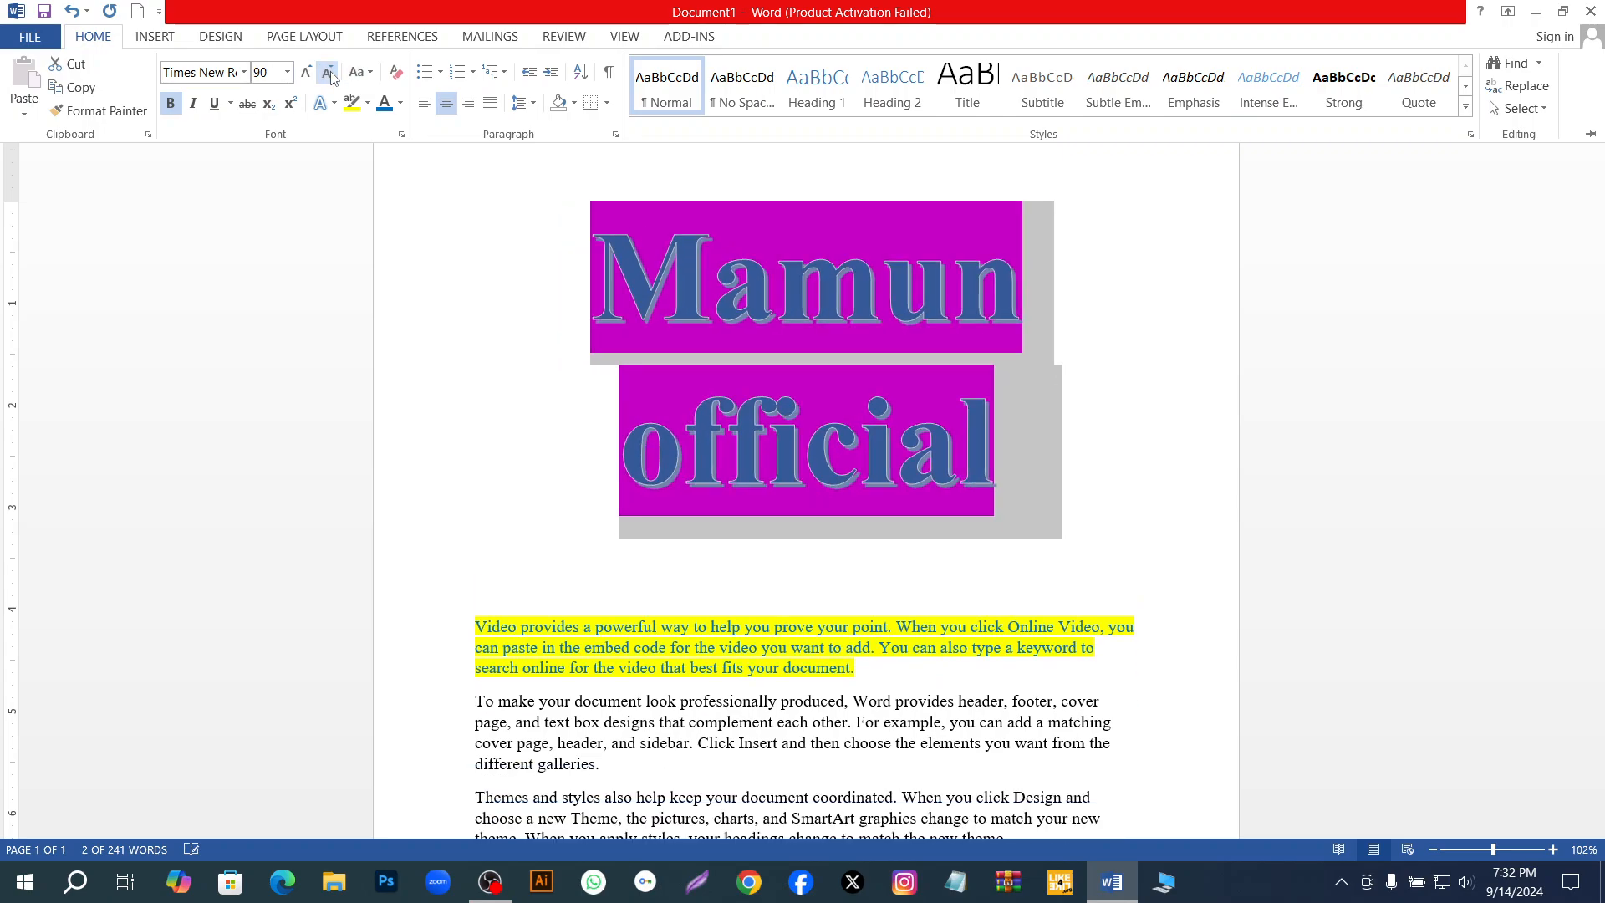
left_click(331, 75)
left_click(331, 75)
left_click(331, 76)
left_click(331, 75)
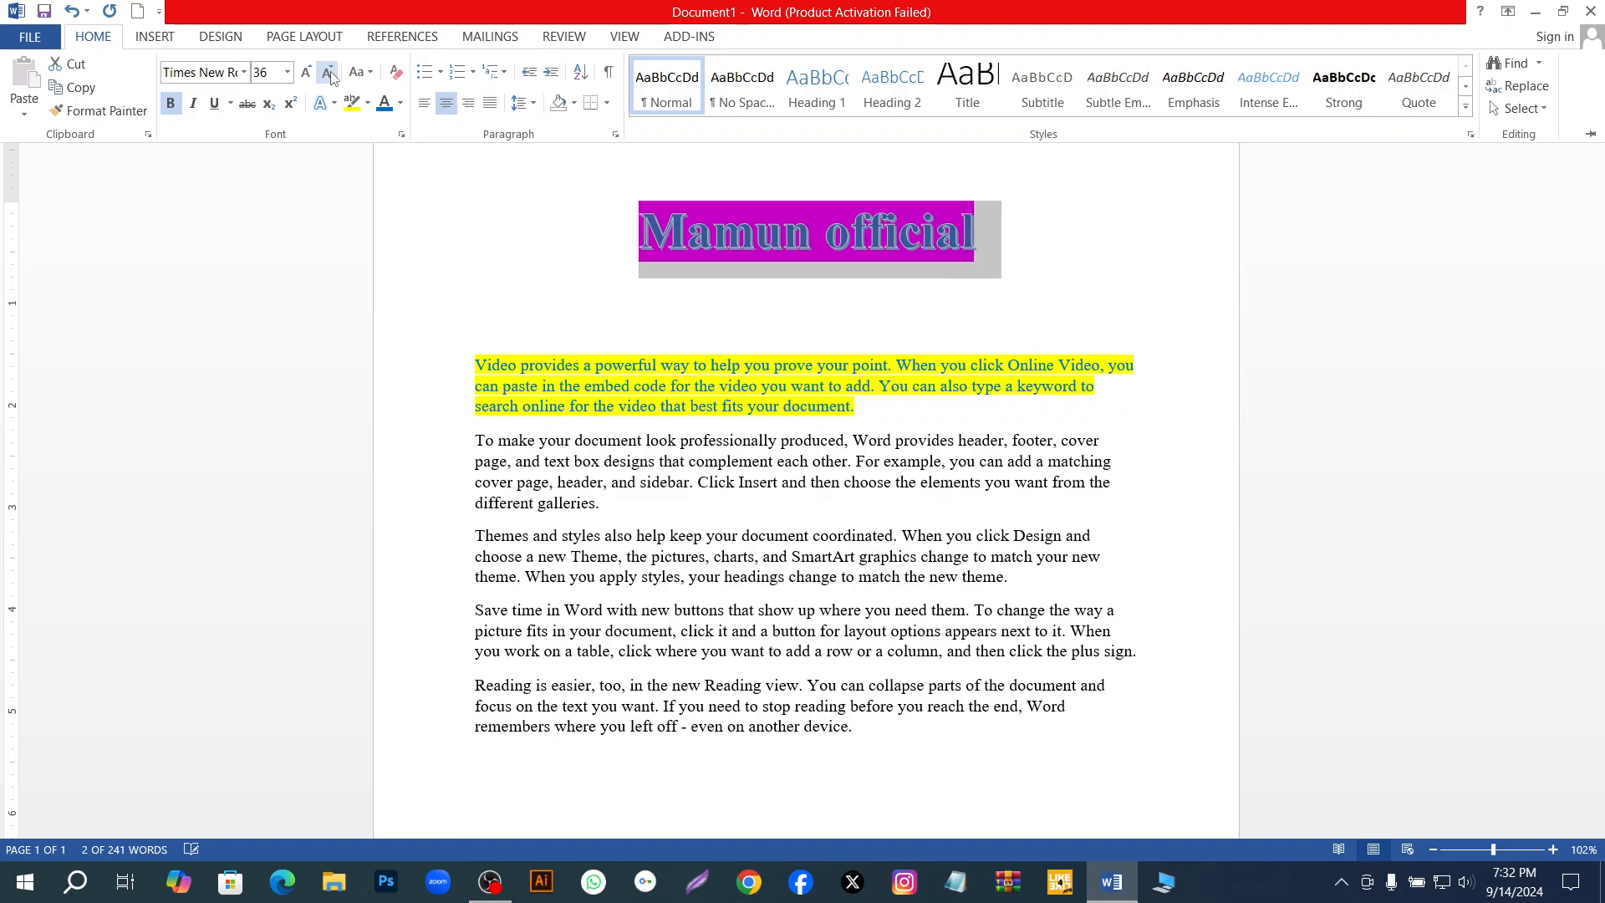
left_click(331, 75)
left_click(331, 75)
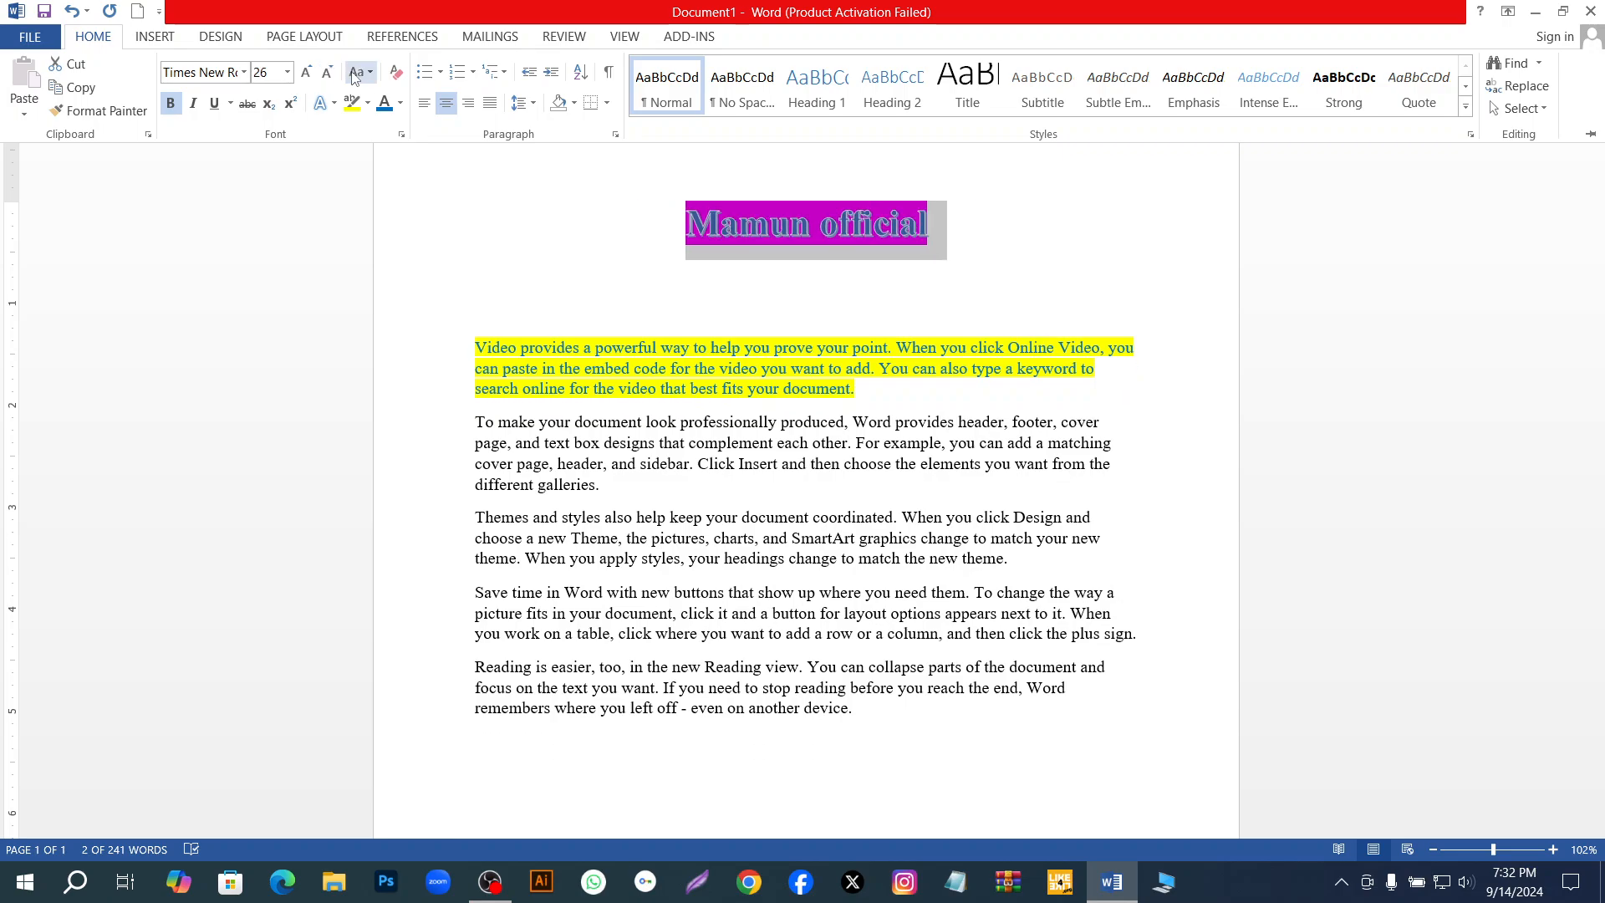
Apply Sentence case and Capitalize Each Word in turn to the selected title.
left_click(371, 75)
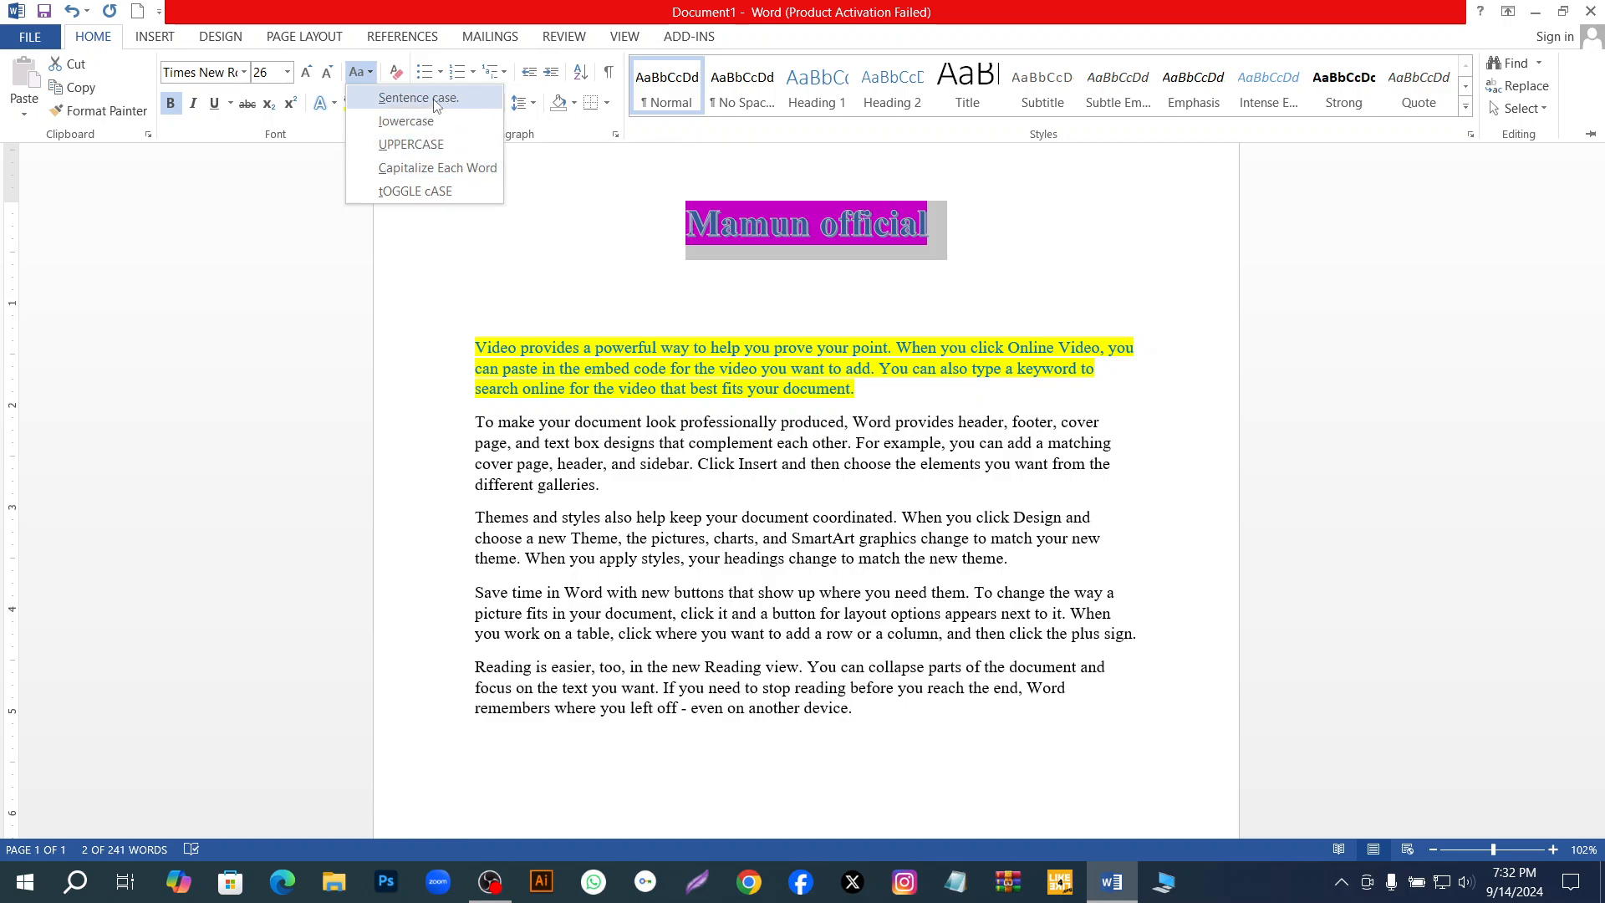
left_click(434, 102)
left_click(371, 75)
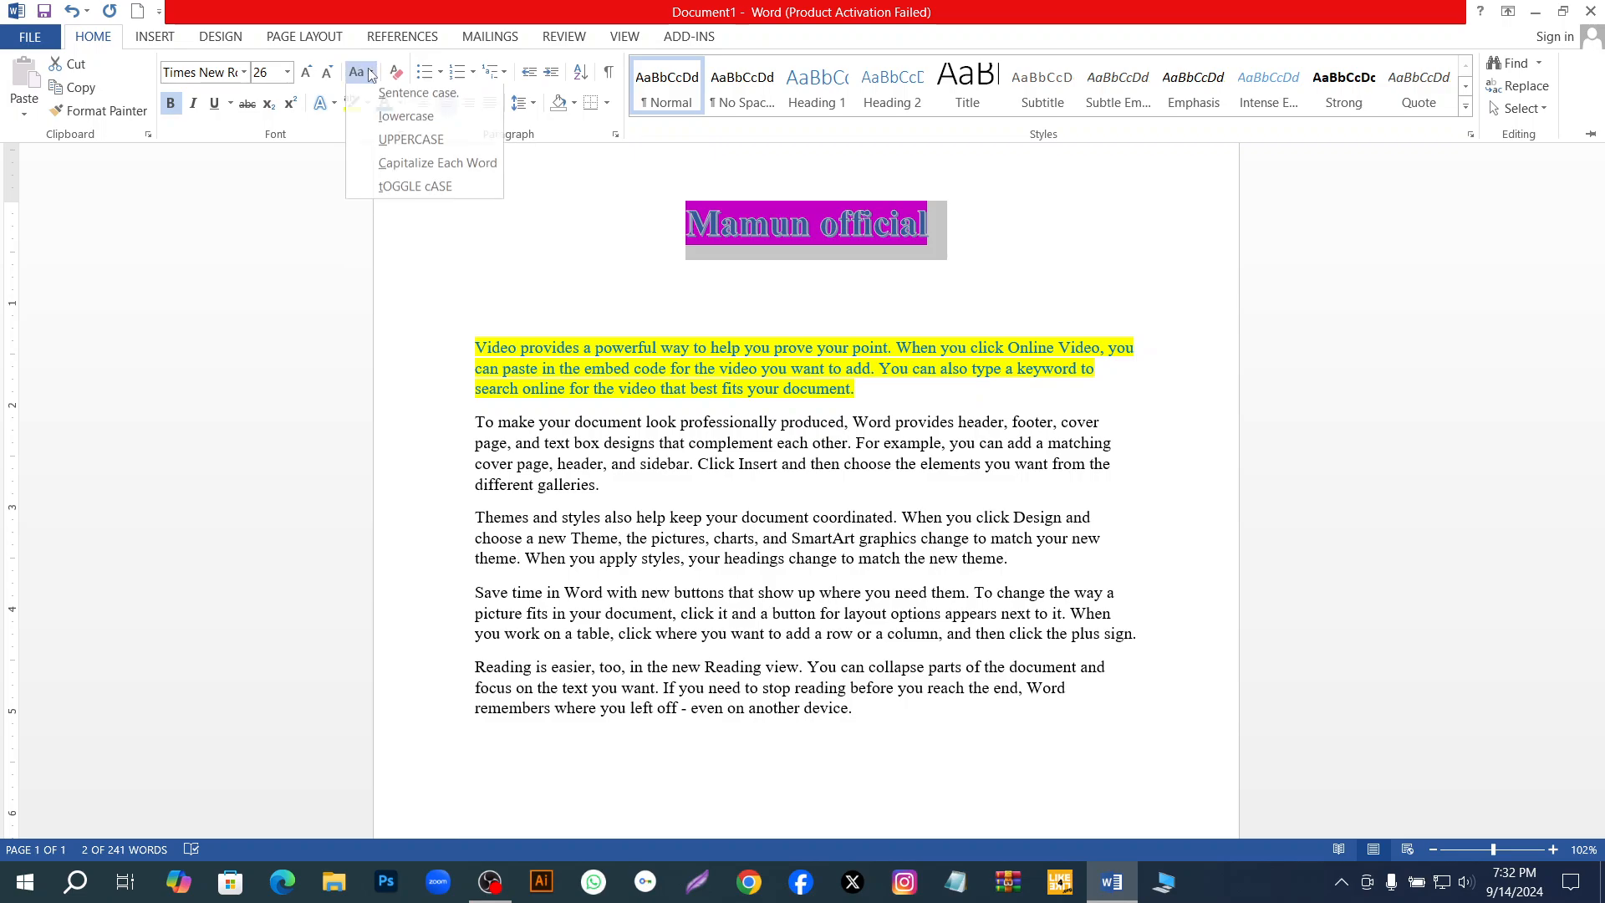
left_click(418, 167)
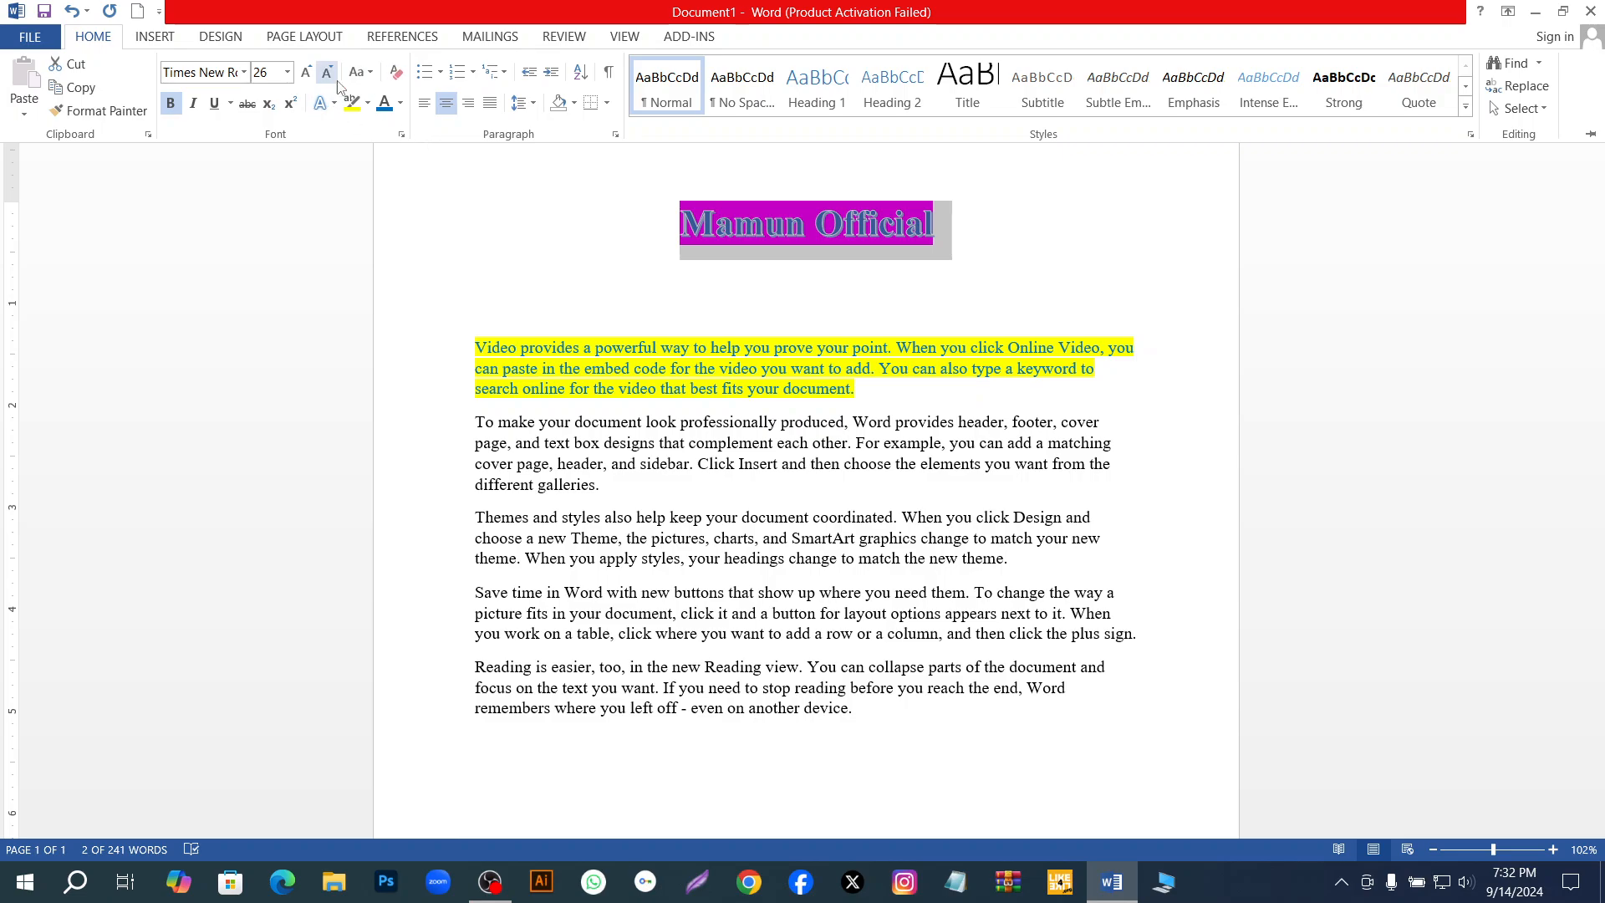
Change the title's letter case back to Sentence case.
left_click(373, 79)
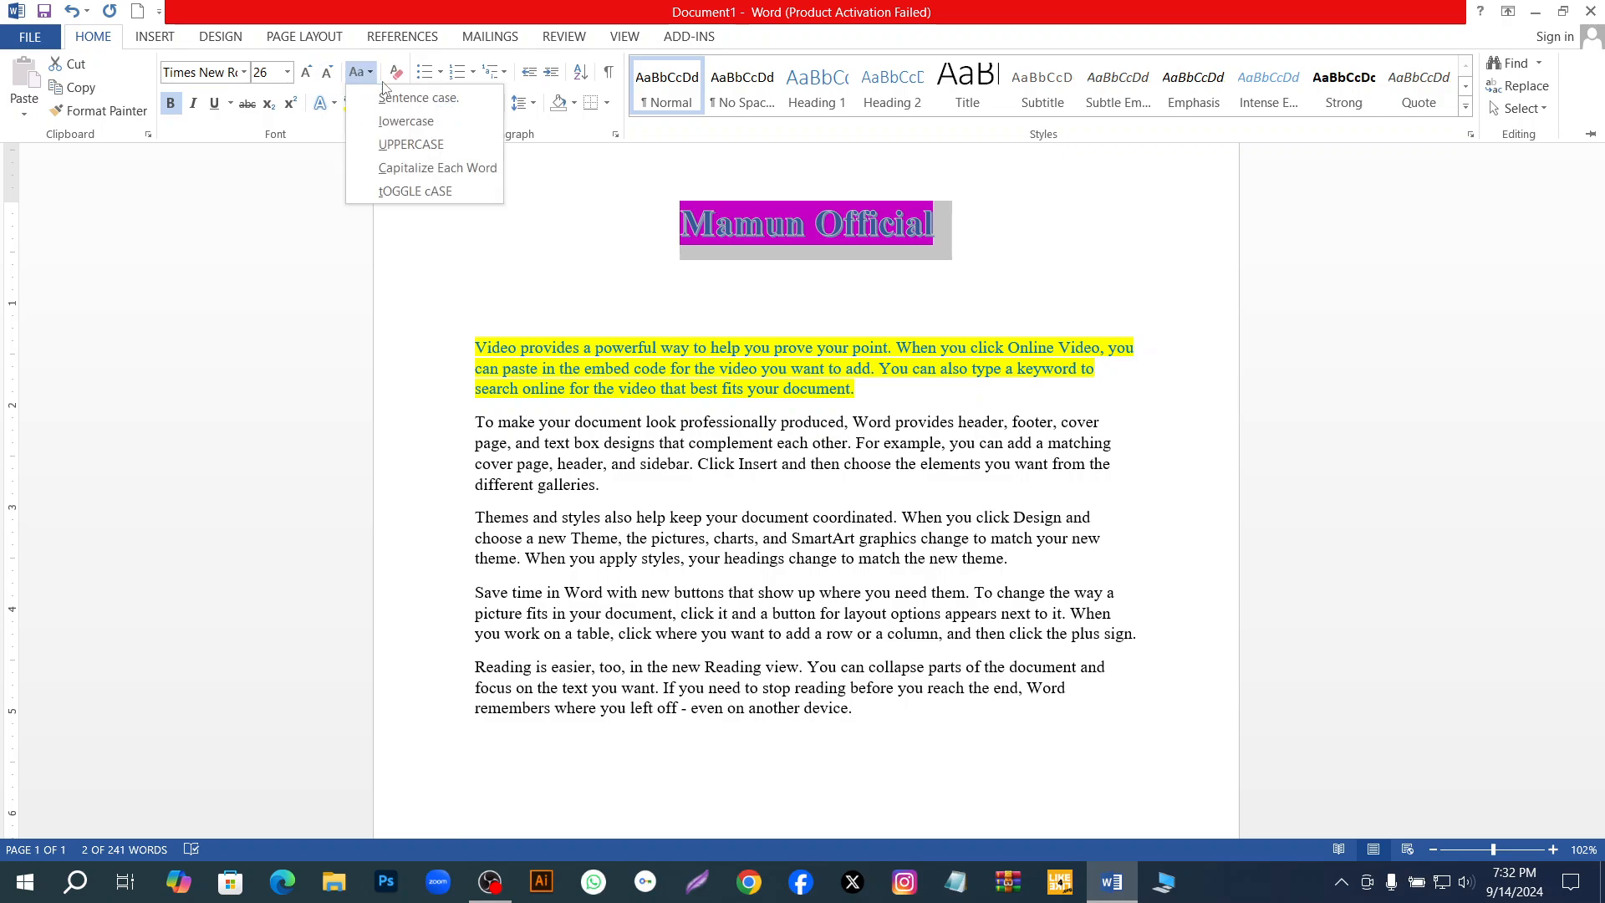
left_click(393, 98)
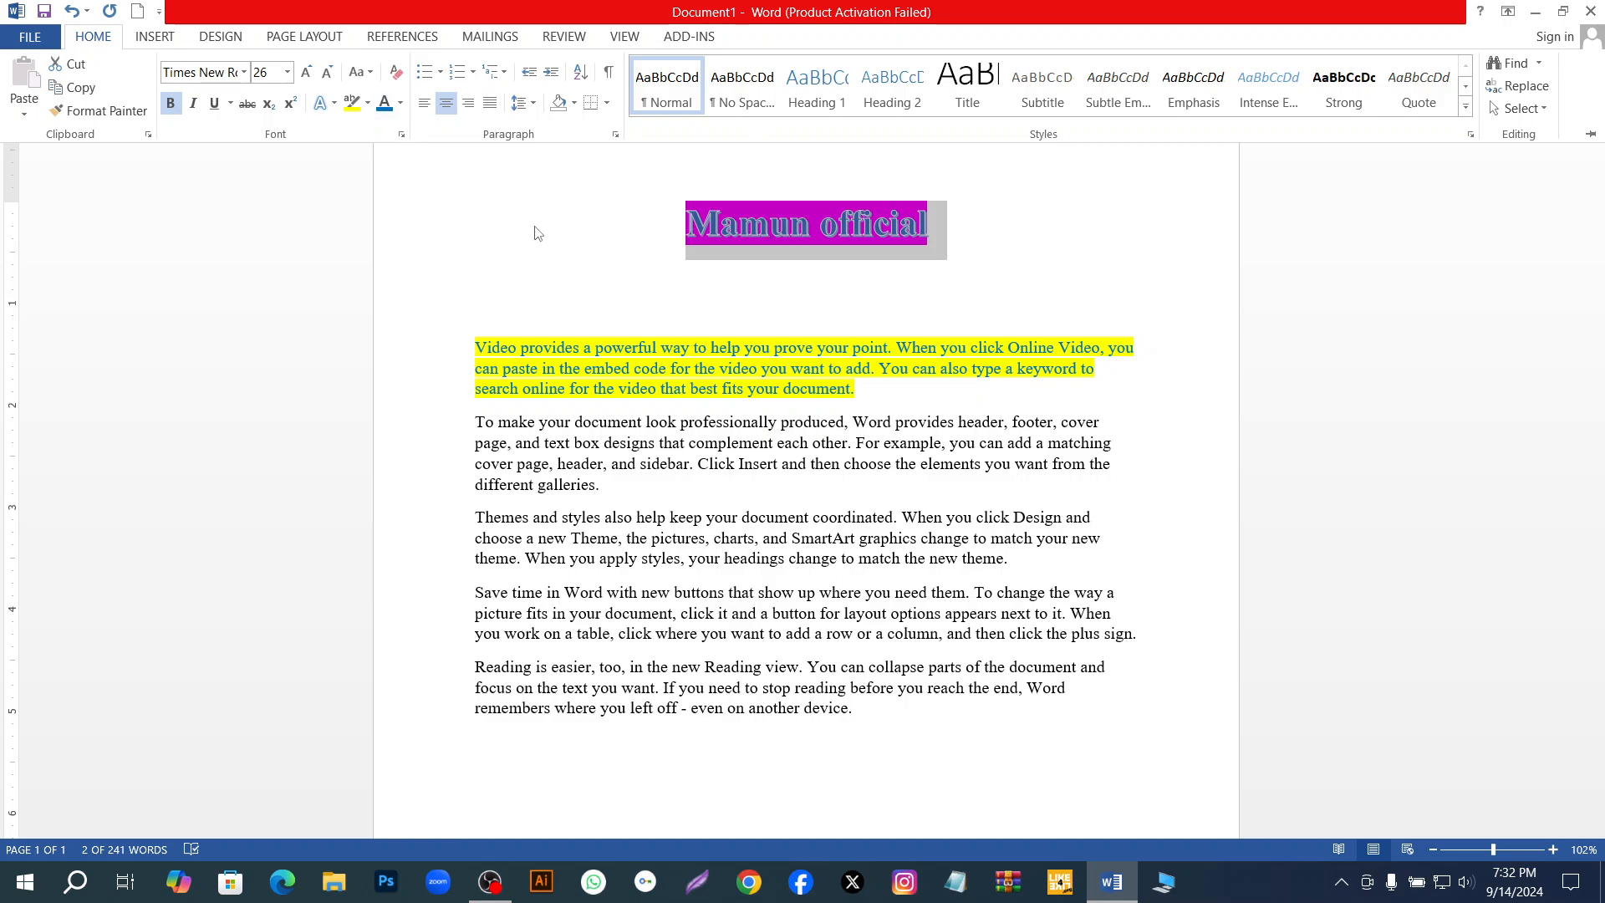
key("ctrl+F1")
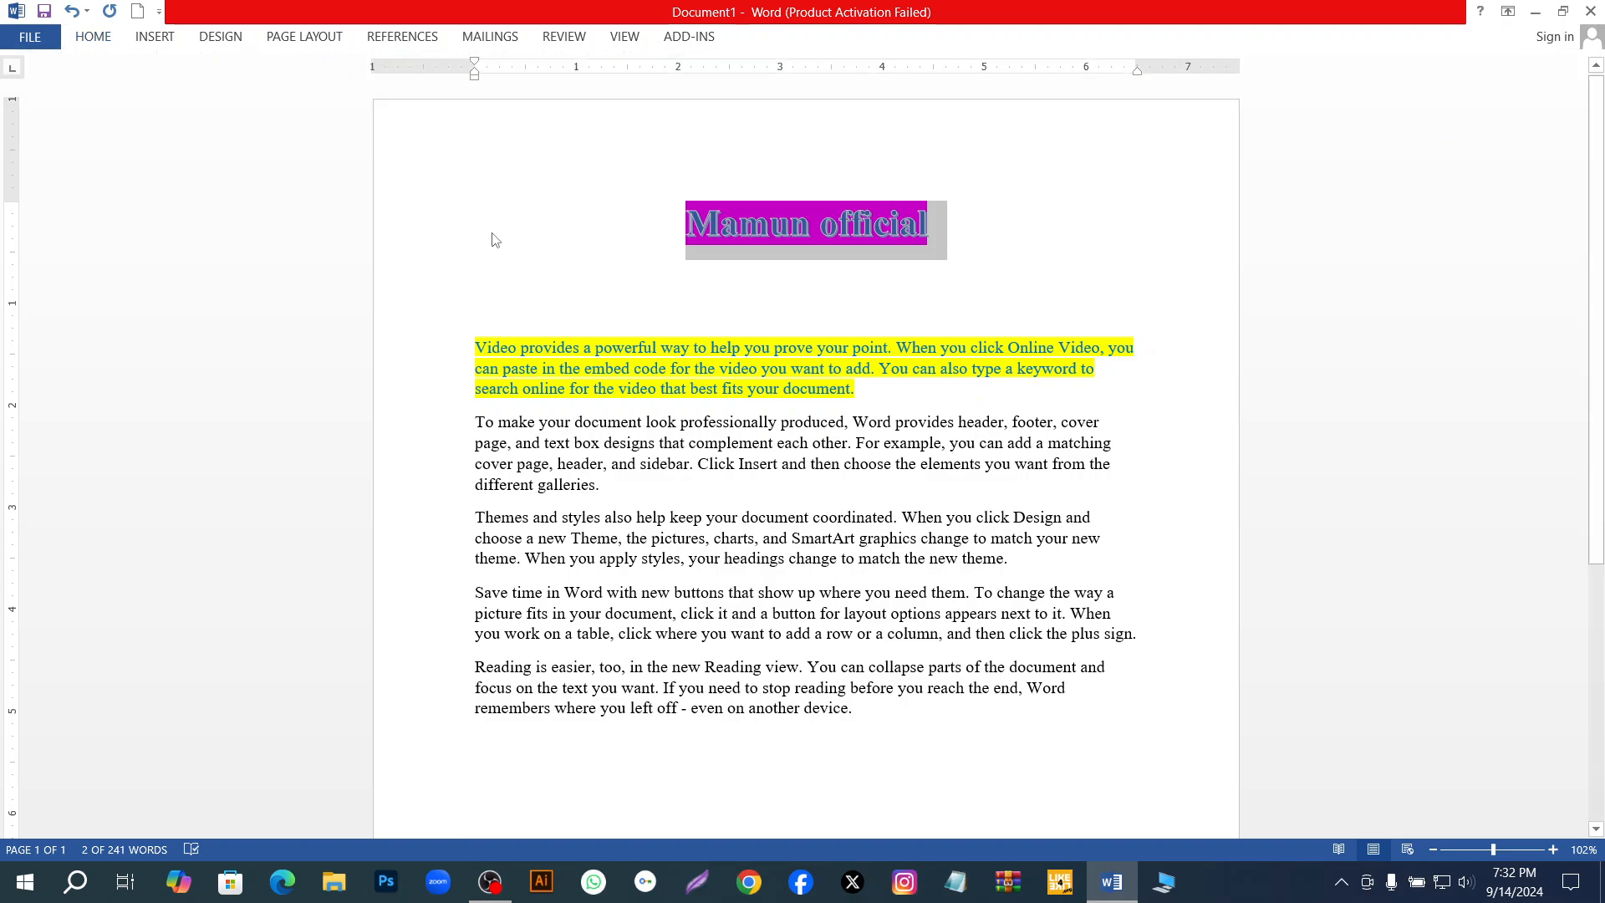
left_click(106, 39)
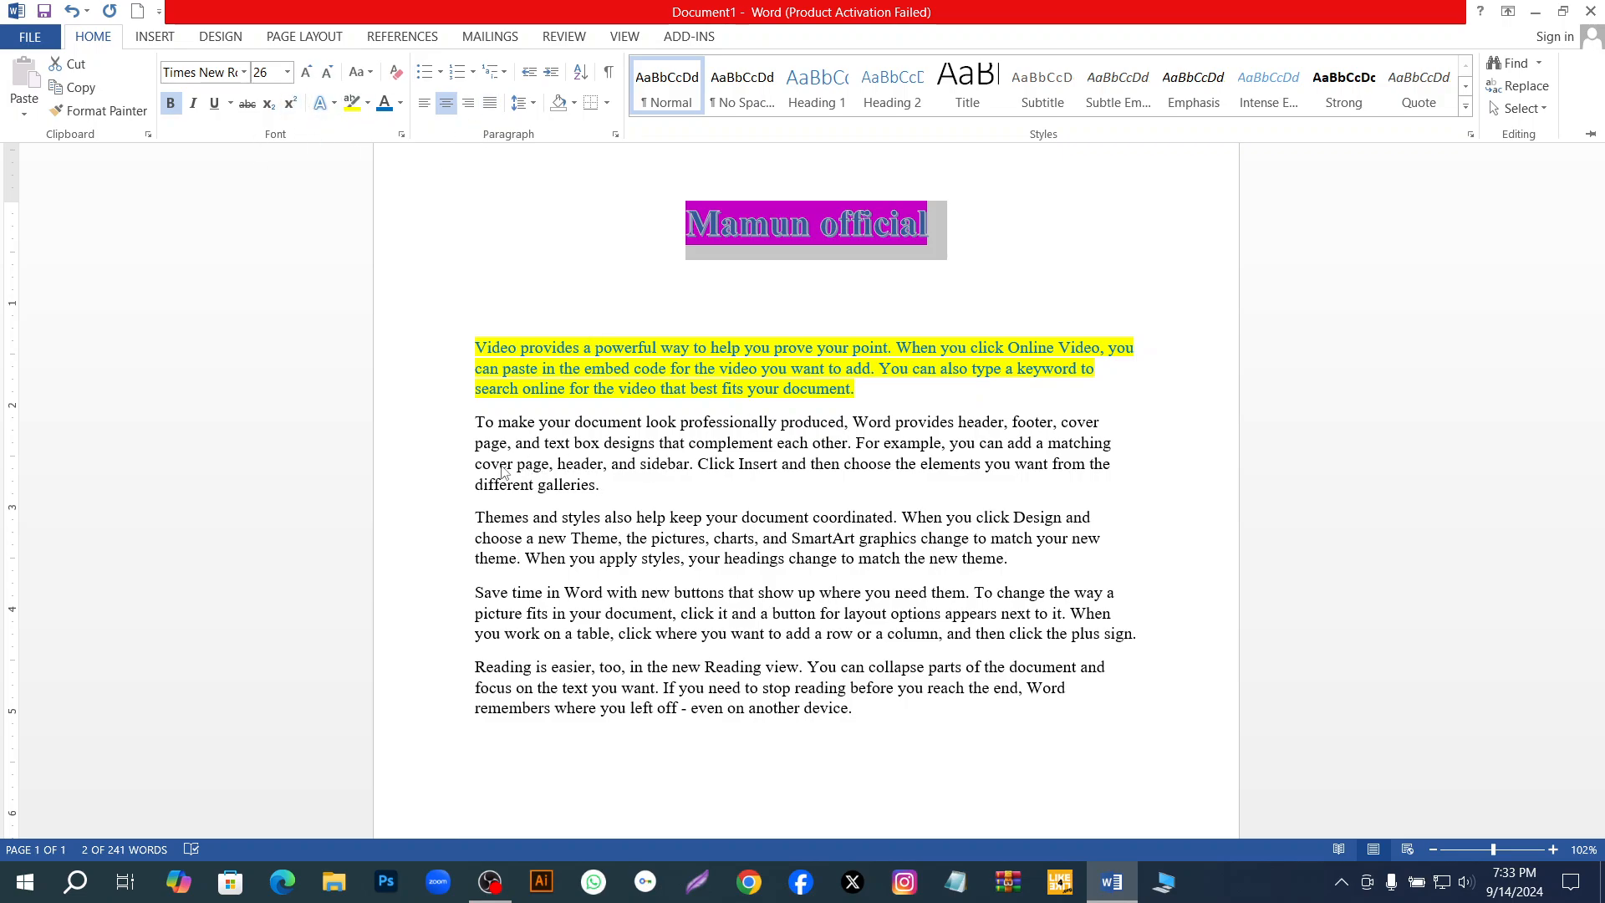
key("ctrl+F1")
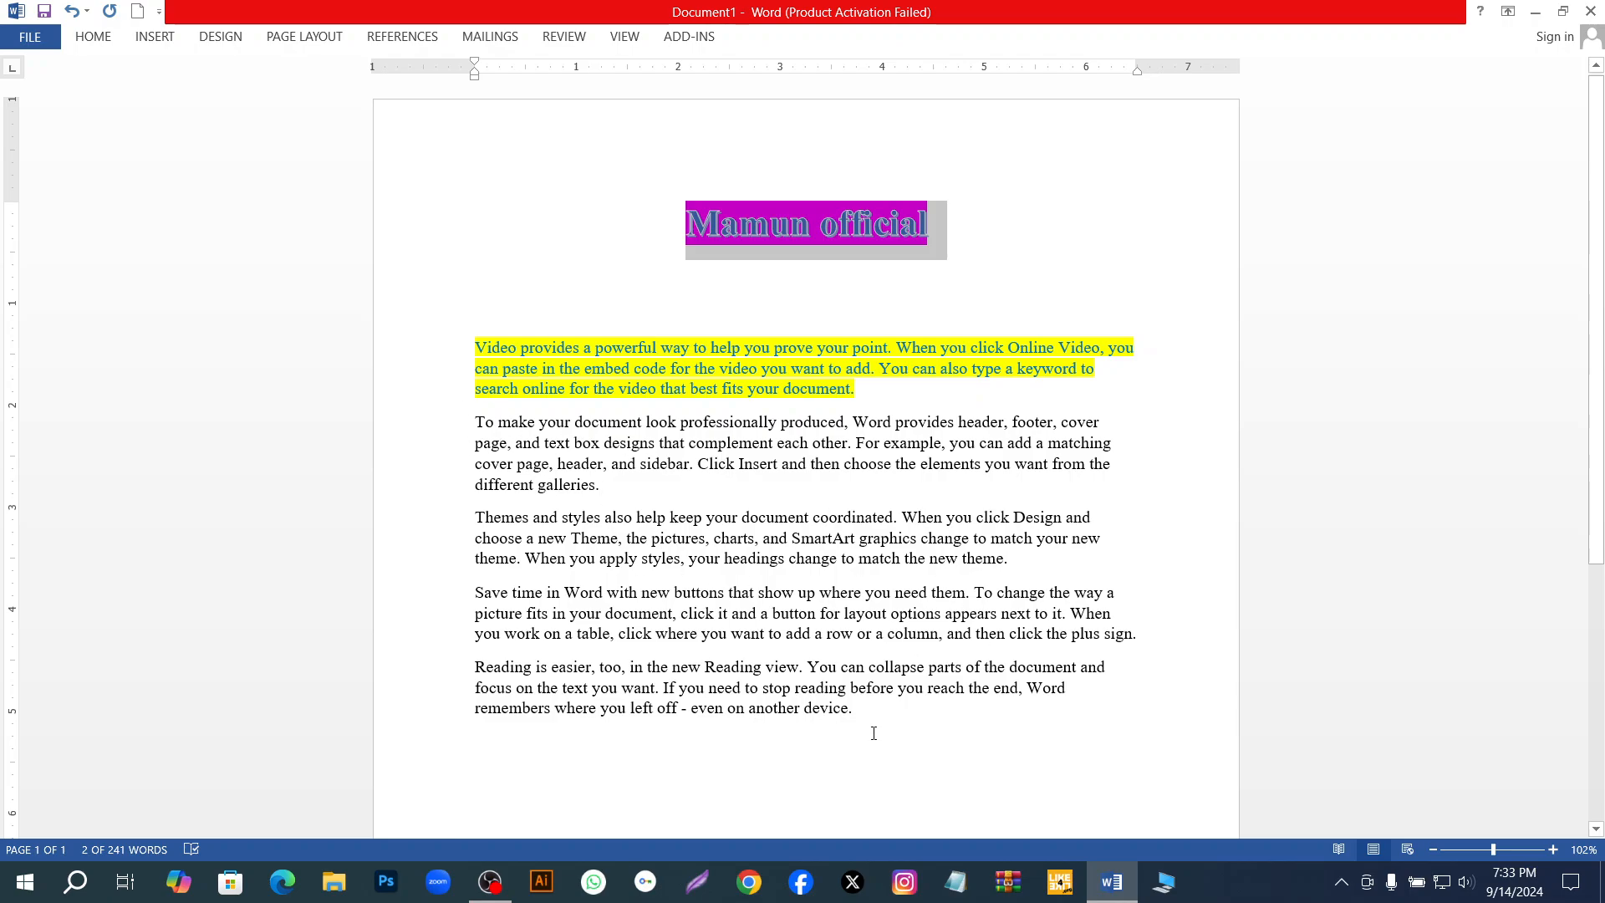
Set the font colour of the four paragraphs below the yellow-highlighted one to the second-darkest shade of the blue theme colour.
left_click_drag(863, 710, 463, 418)
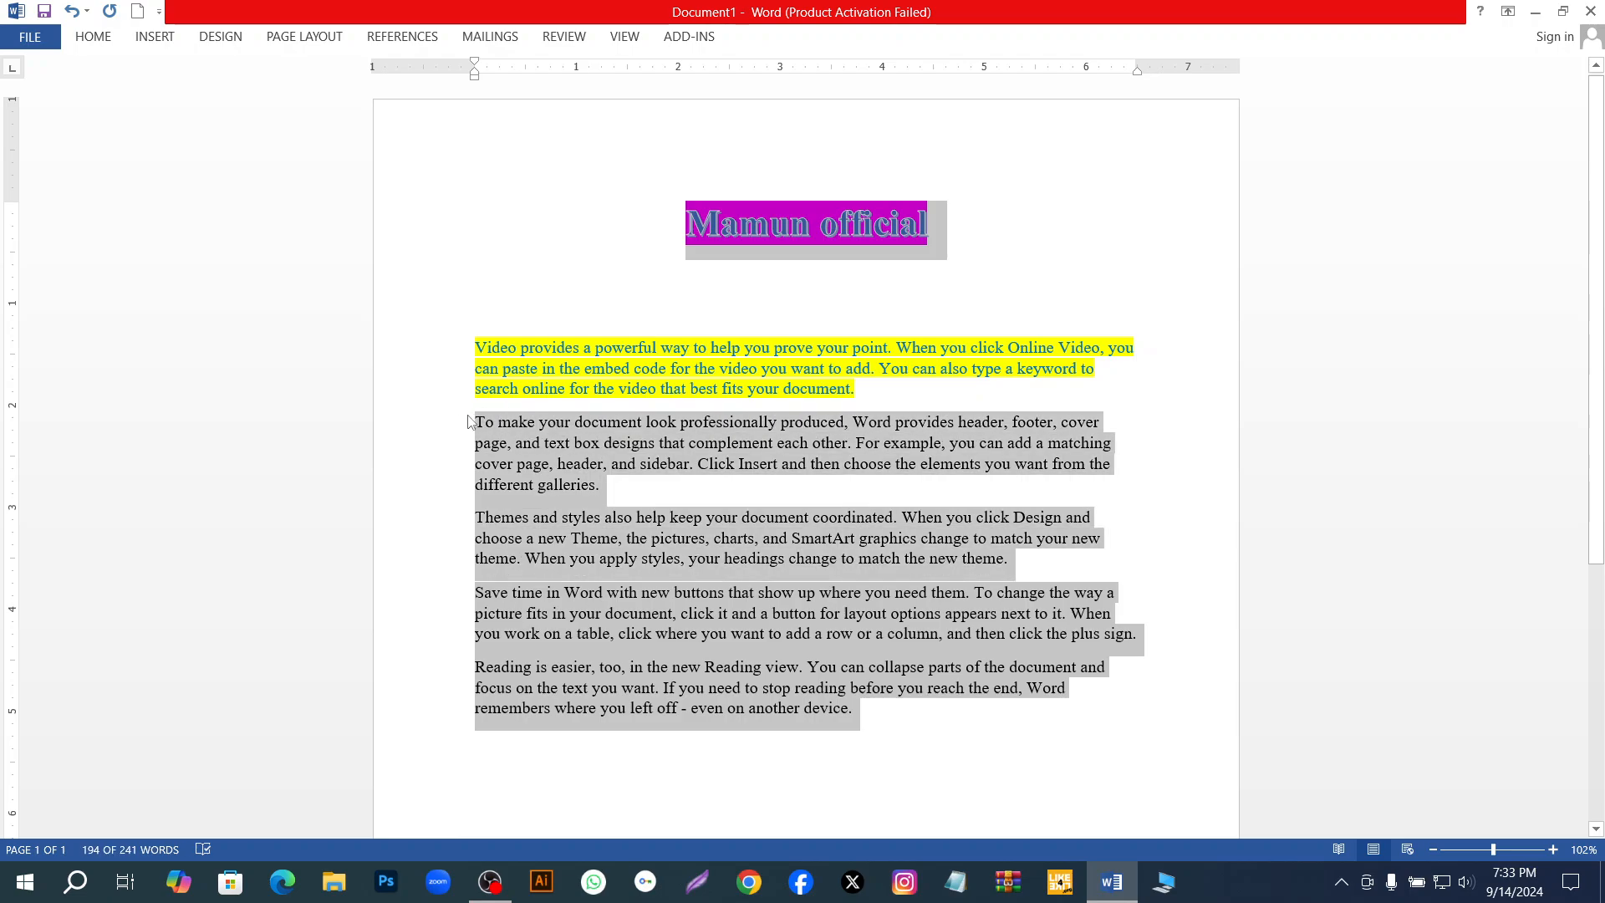
left_click(95, 39)
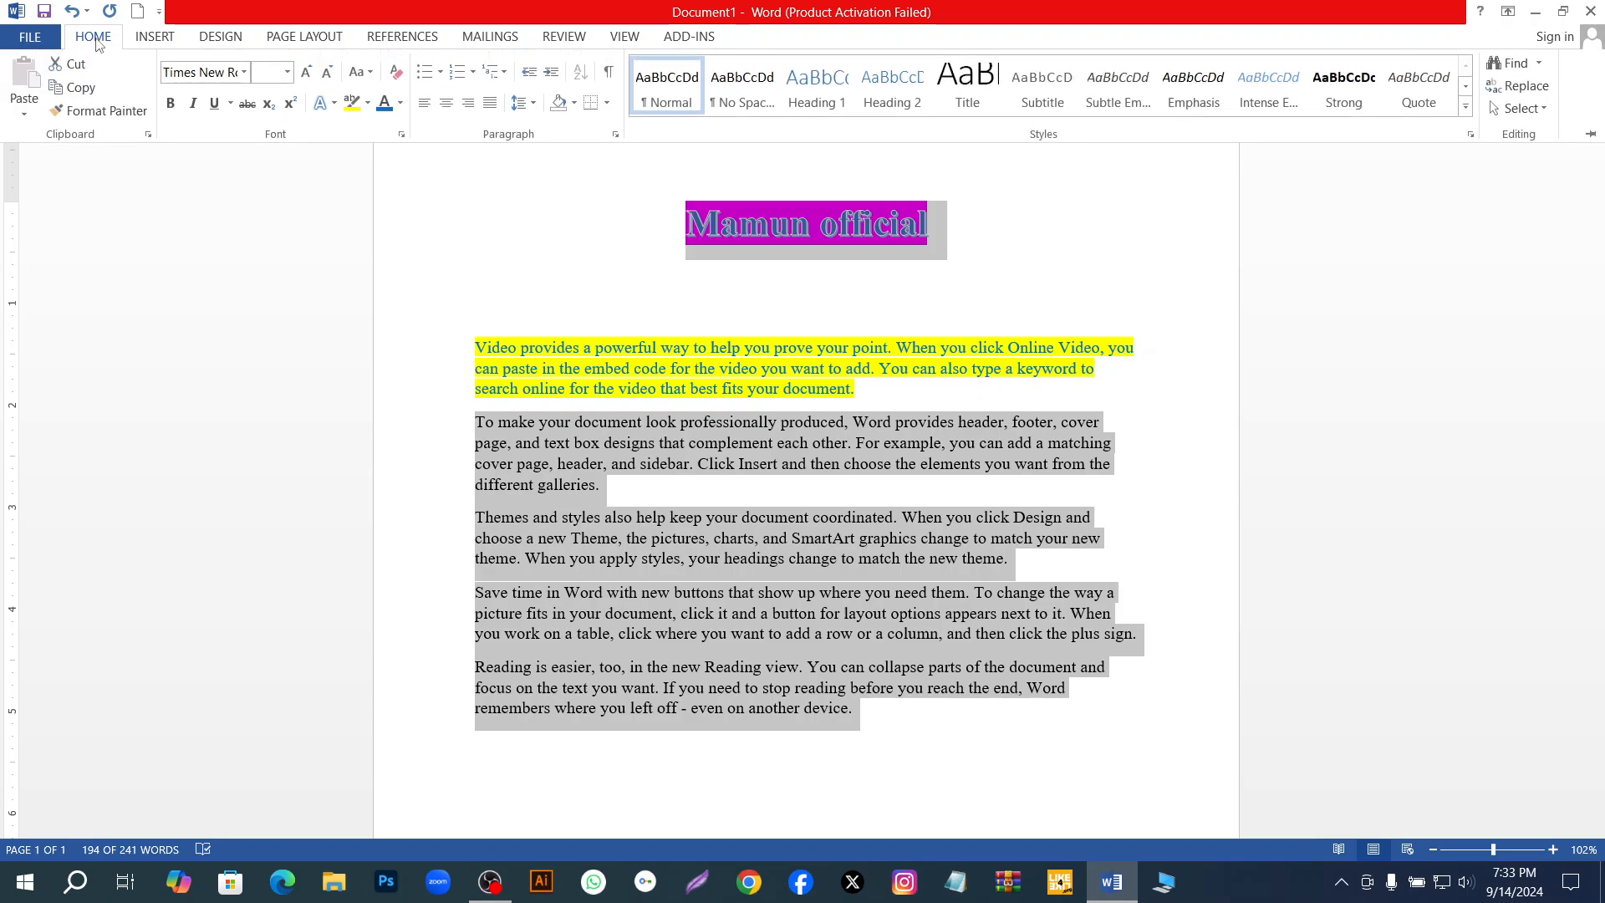
left_click(401, 102)
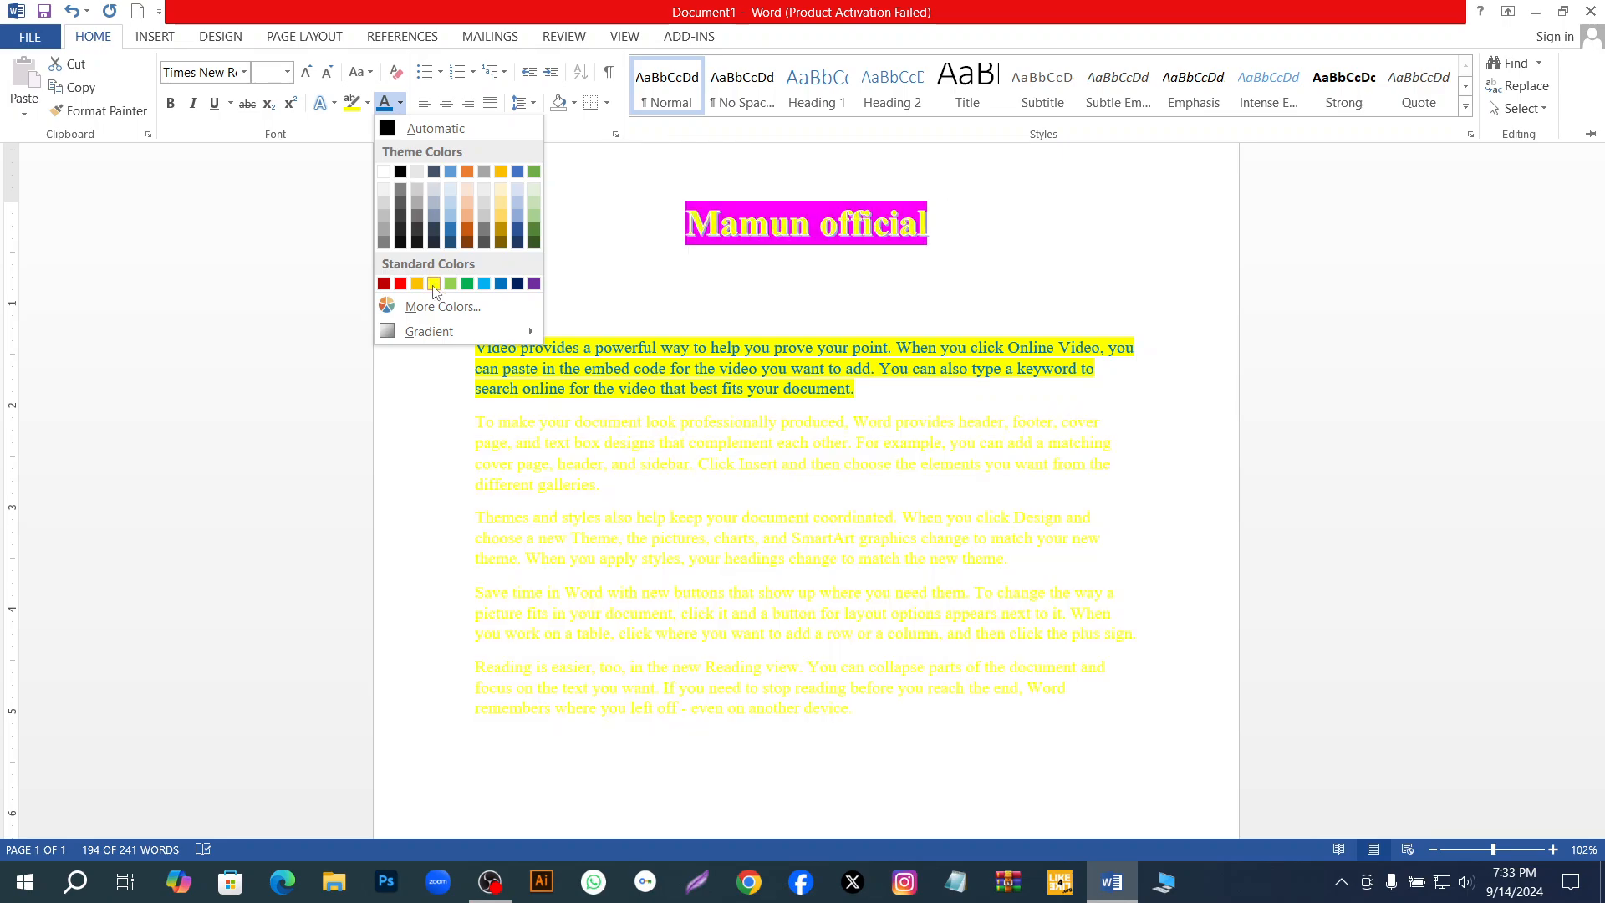
left_click(458, 231)
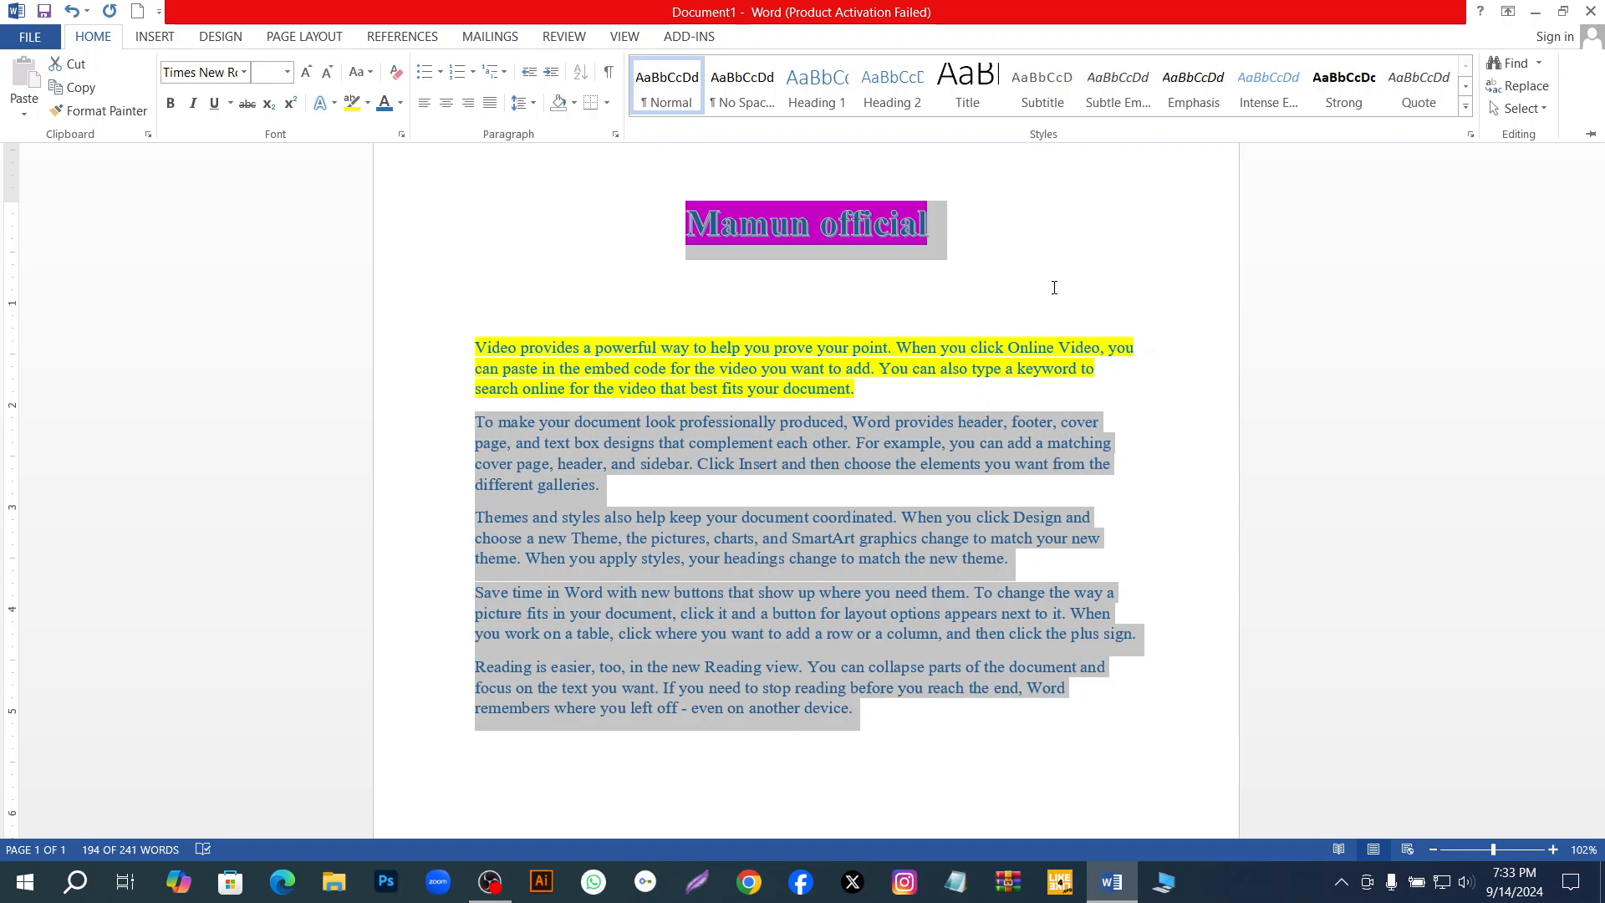
key("ctrl+F1")
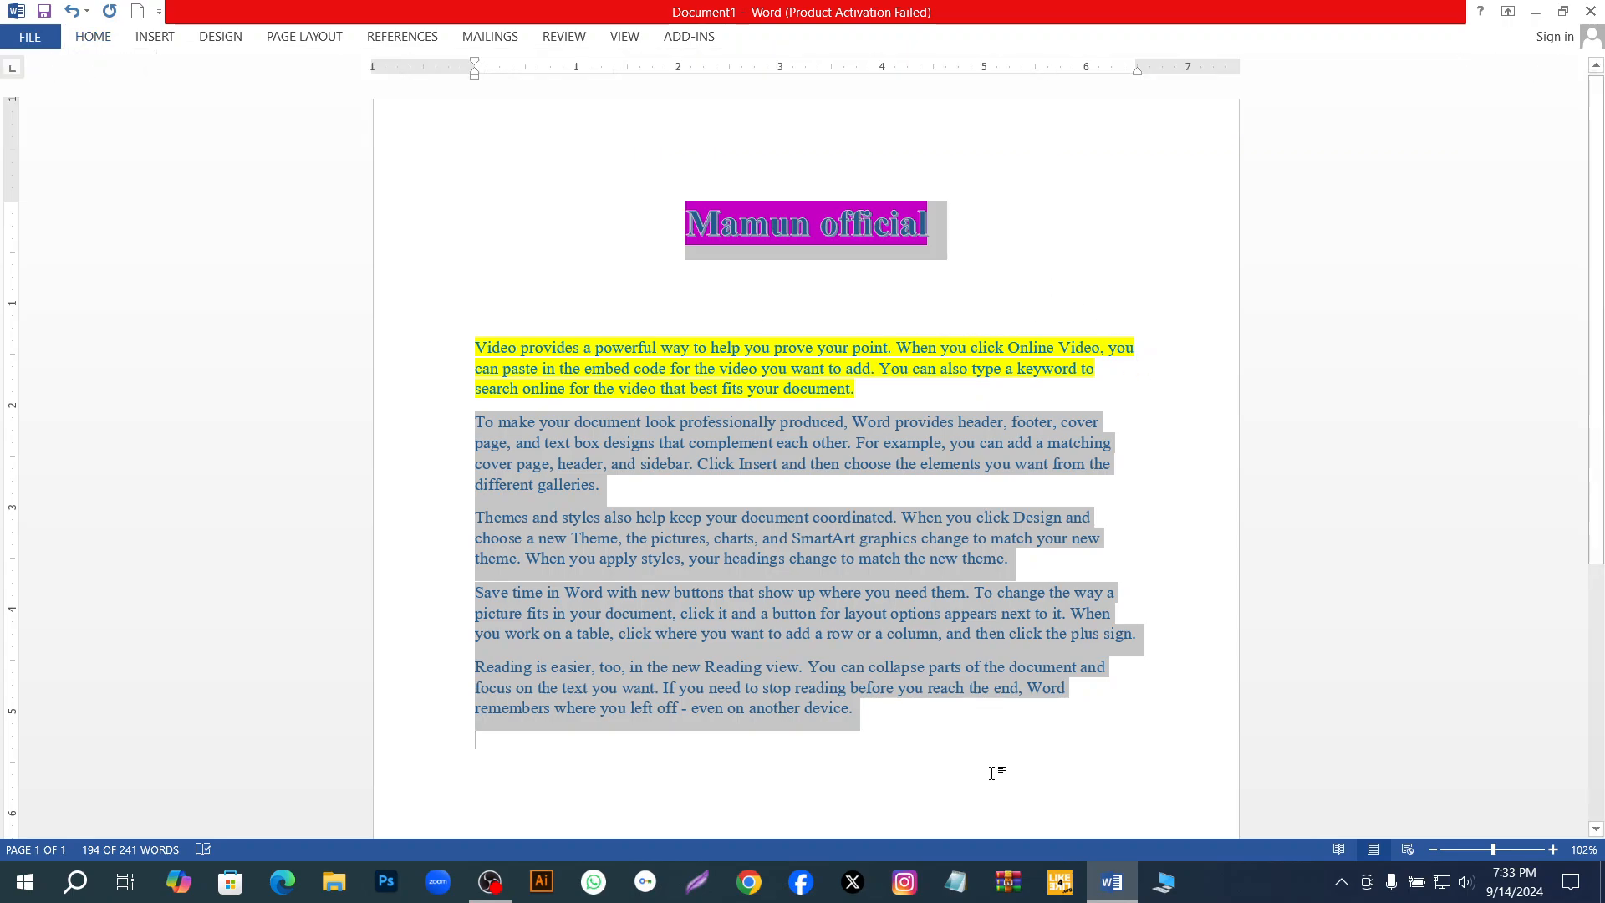
left_click(903, 724)
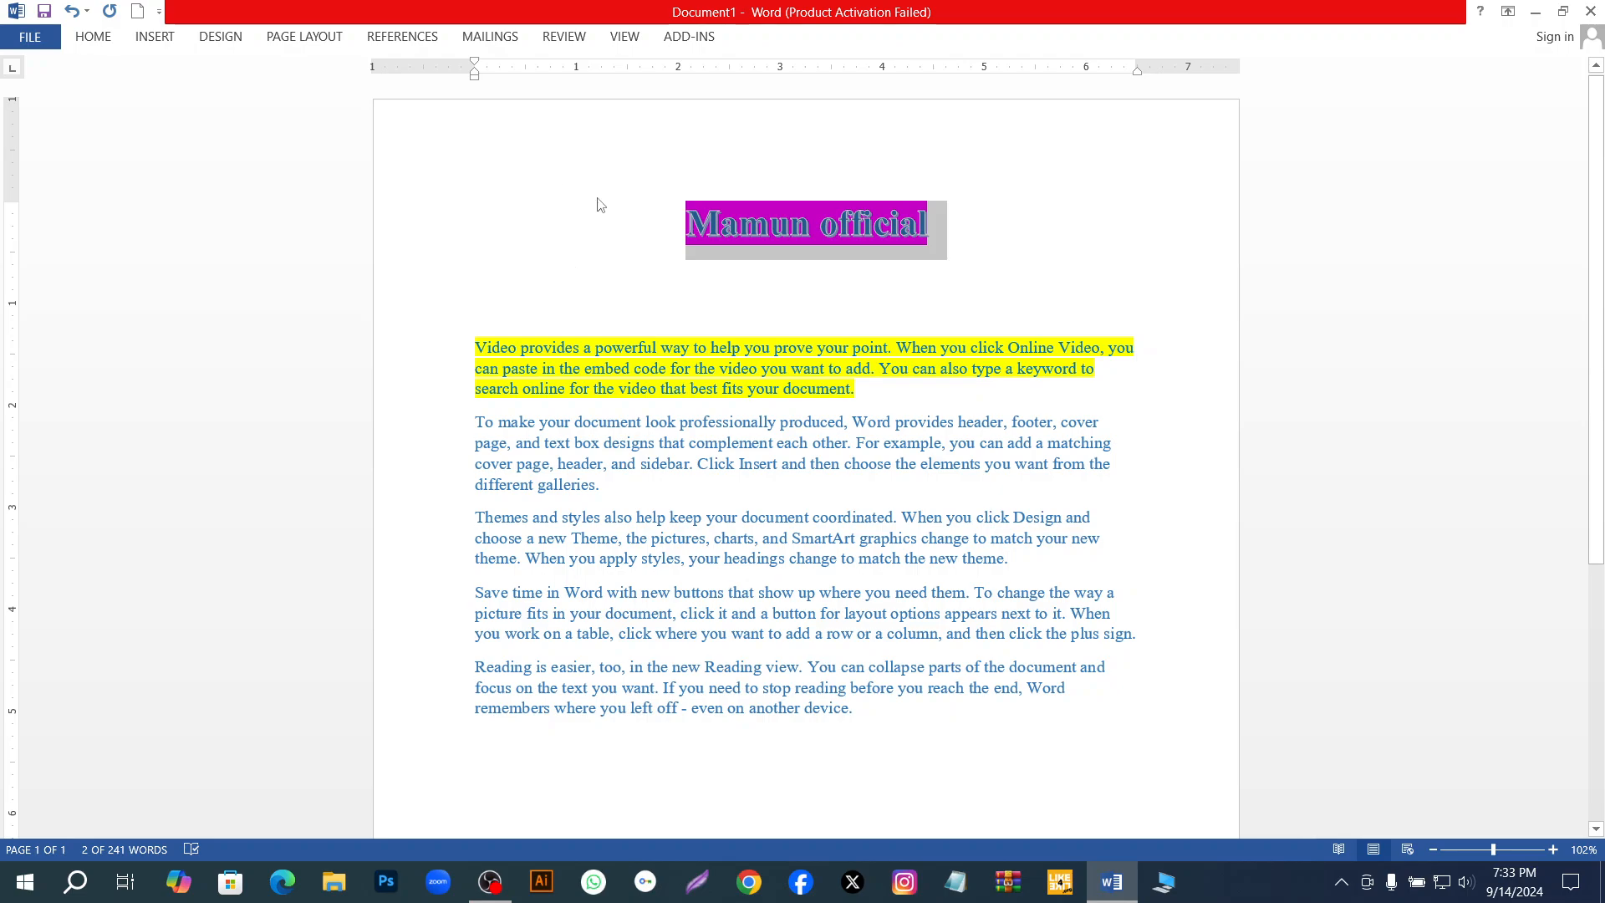
scroll(574, 198, "up", 3)
scroll(574, 197, "down", 3)
left_click(97, 39)
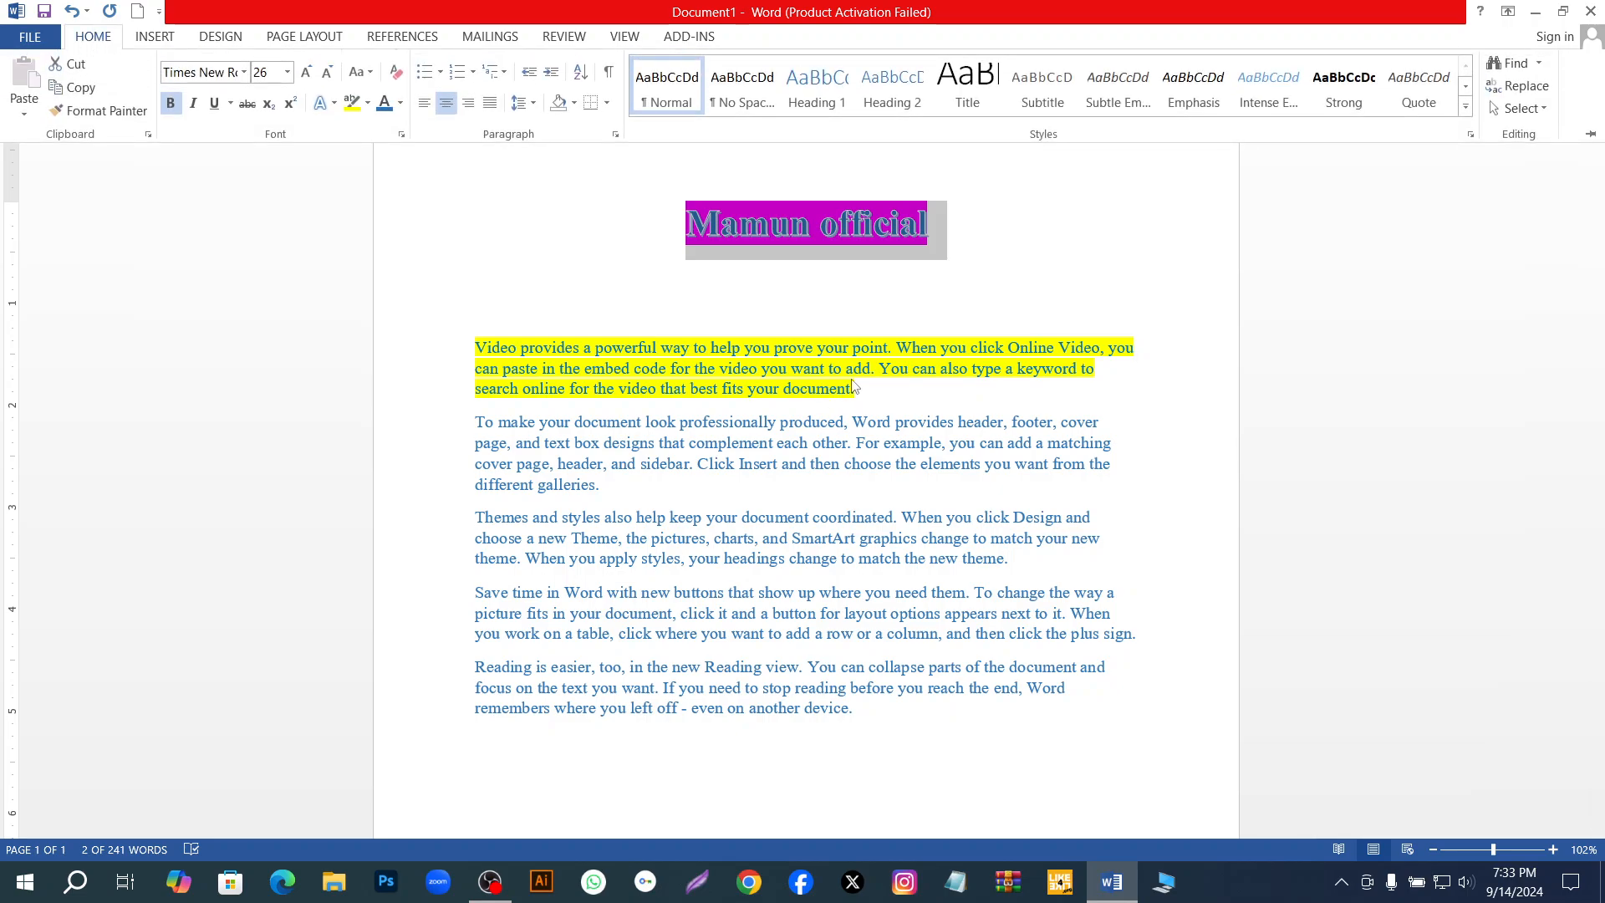
scroll(1001, 345, "up", 1)
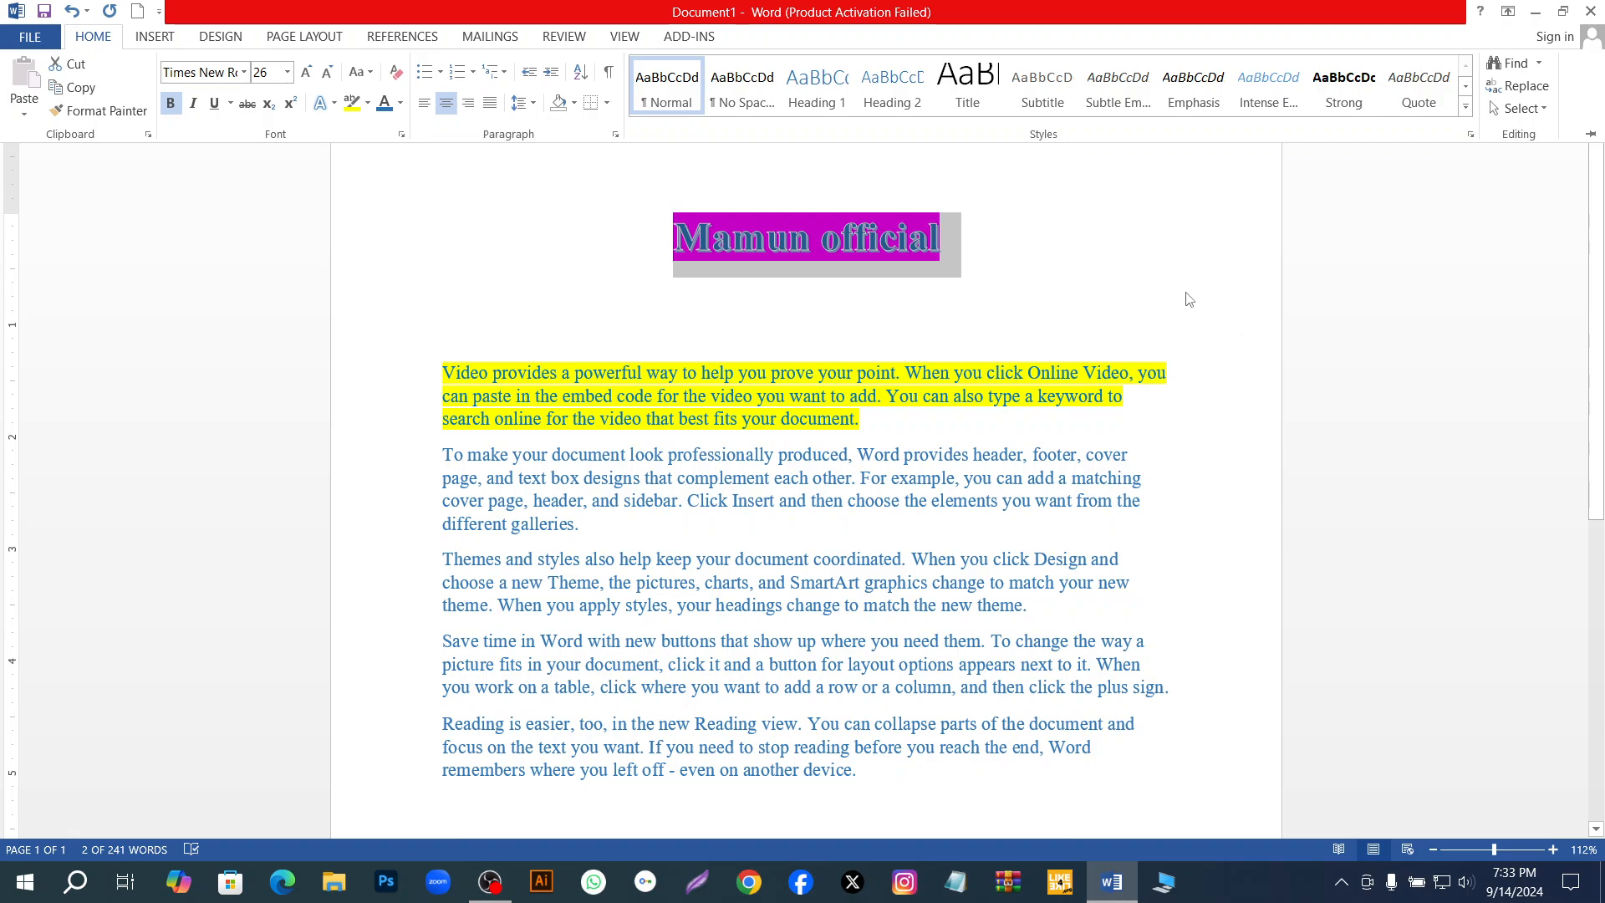
scroll(1181, 286, "down", 1)
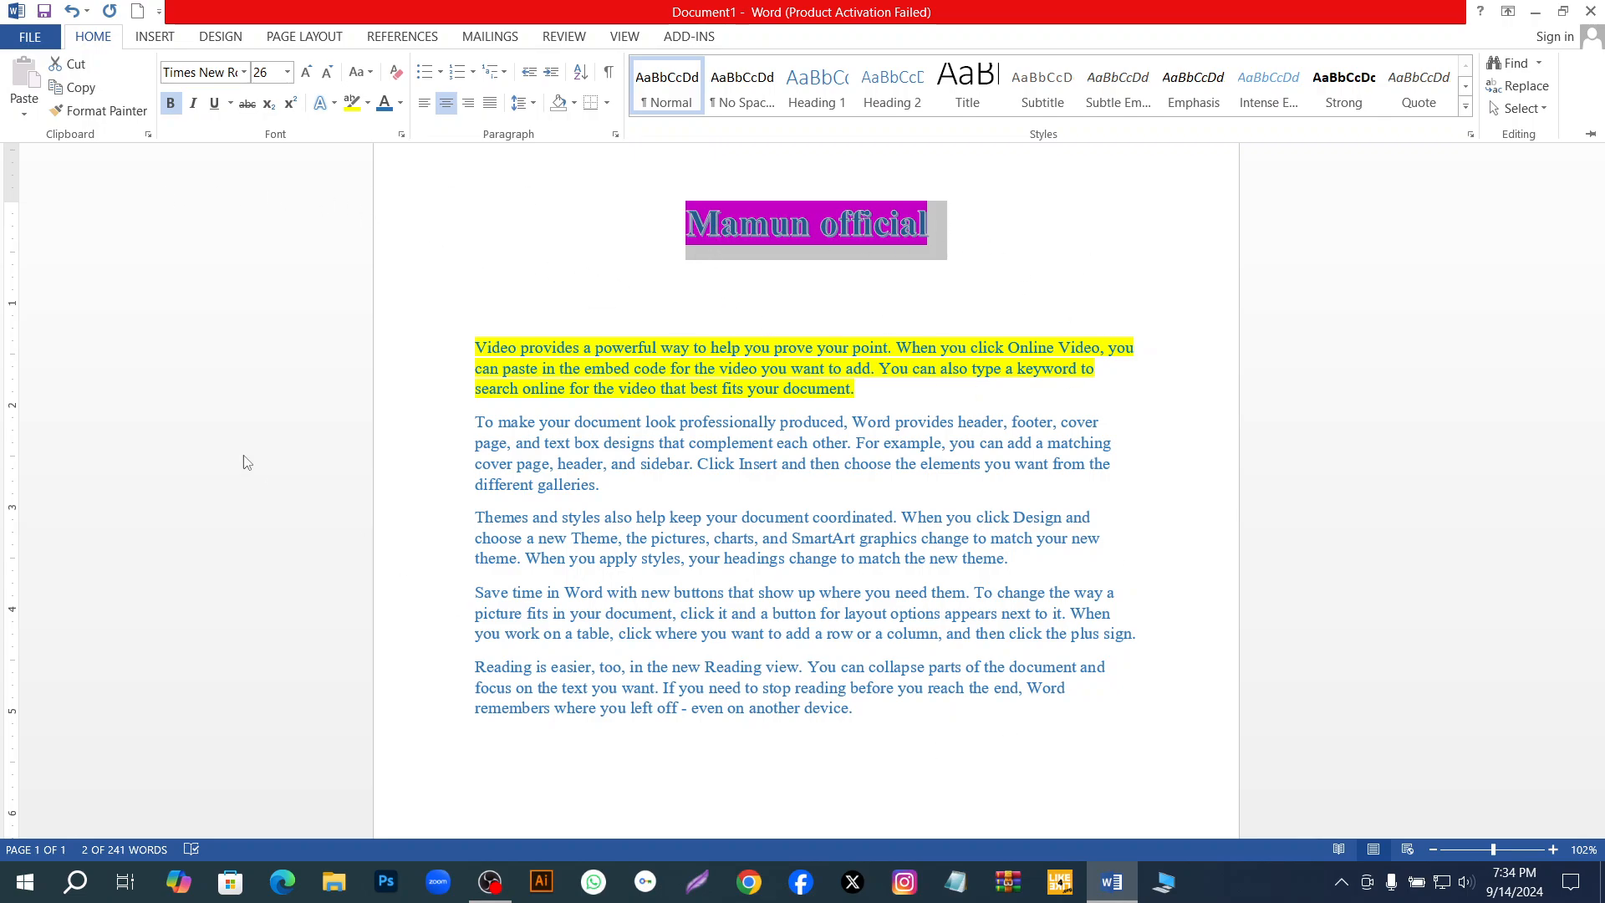
Save the document to the Documents folder as a Word Document, using the author's first name as the file name.
left_click(30, 36)
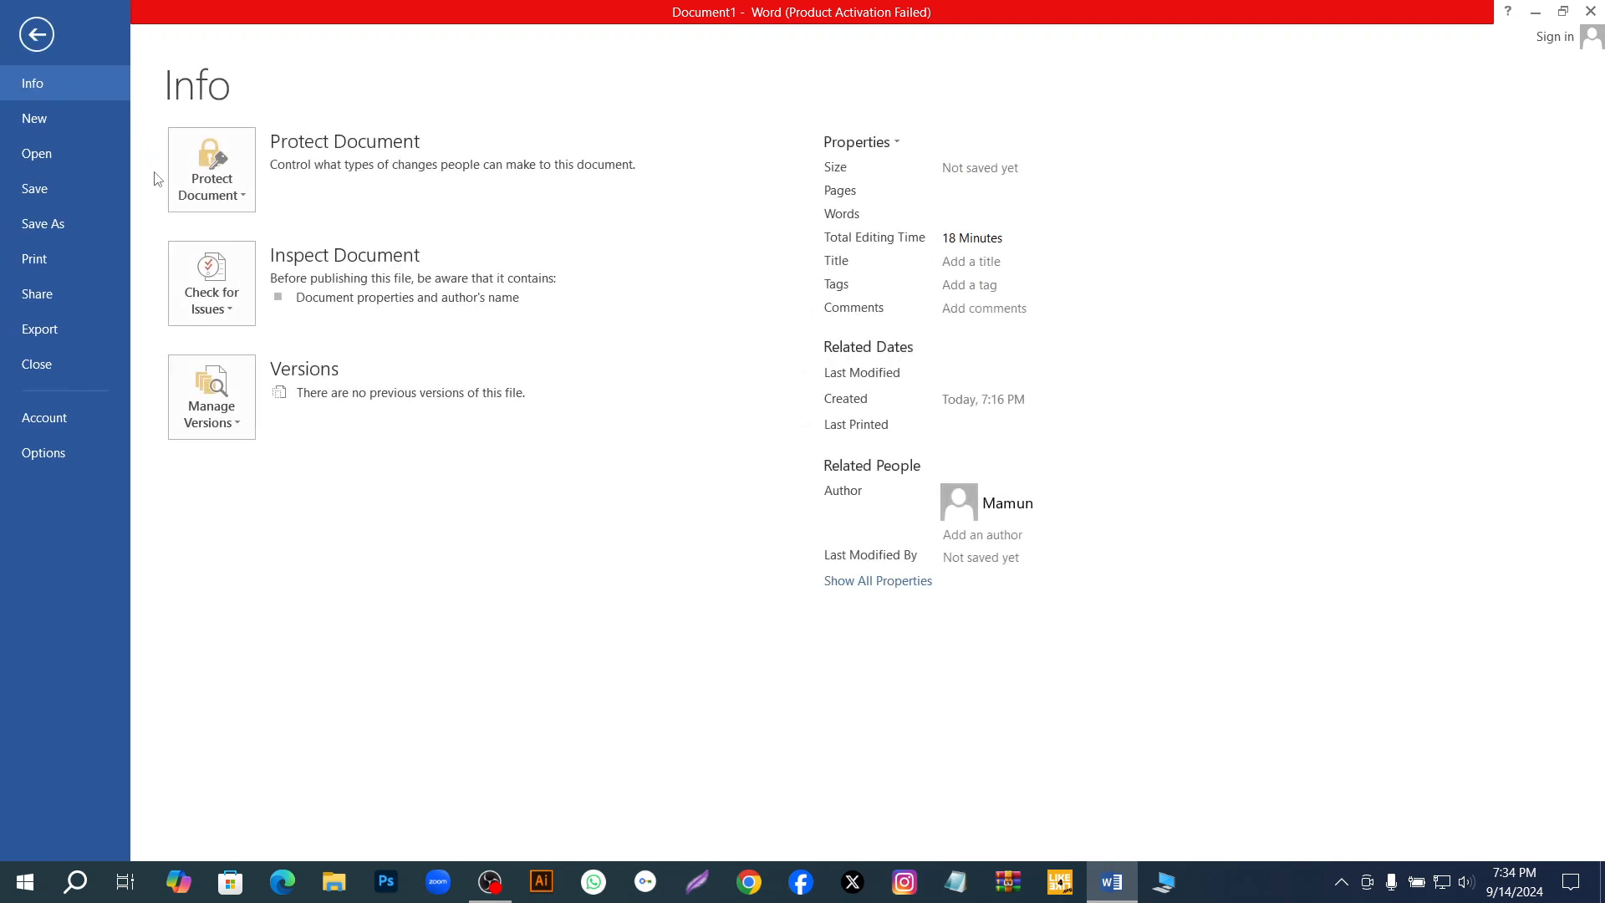
left_click(34, 188)
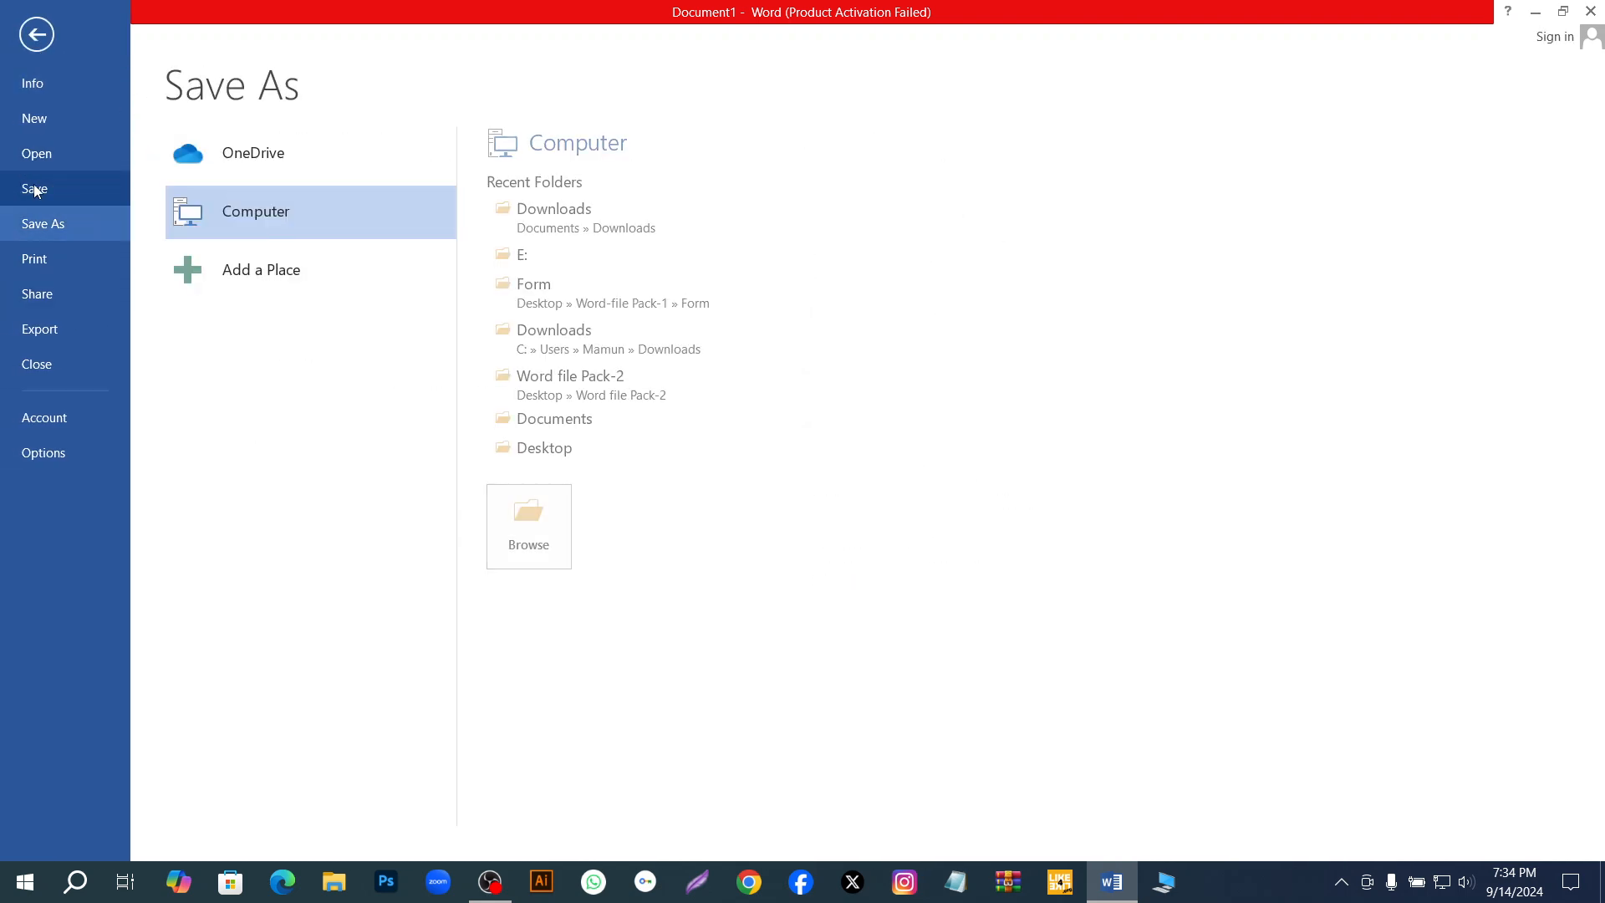
left_click(511, 523)
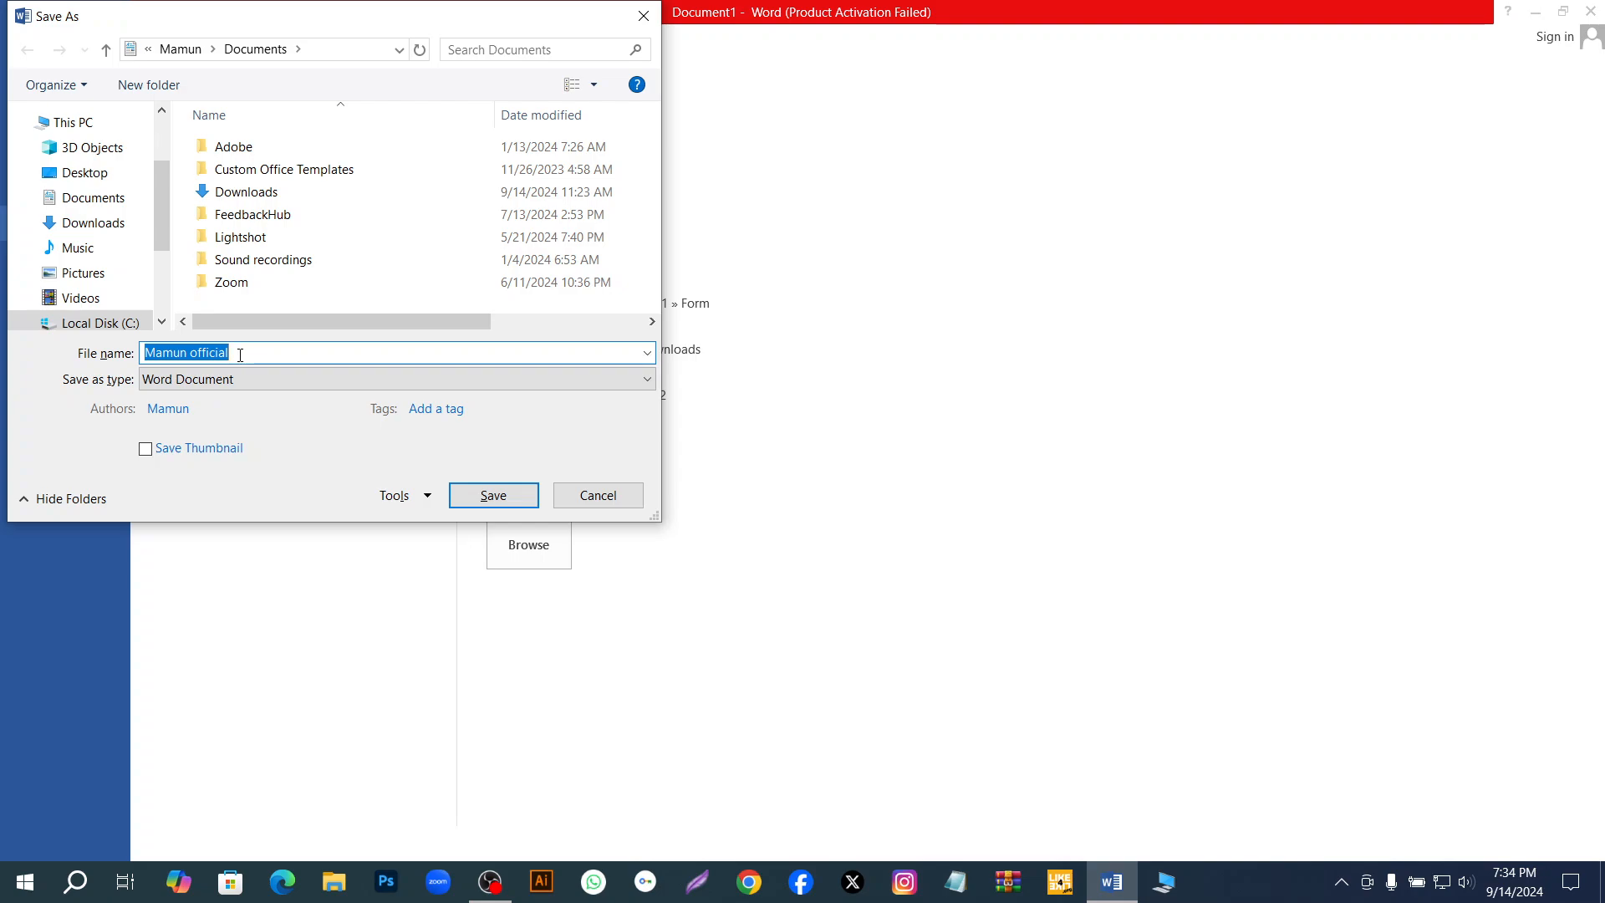
left_click(239, 353)
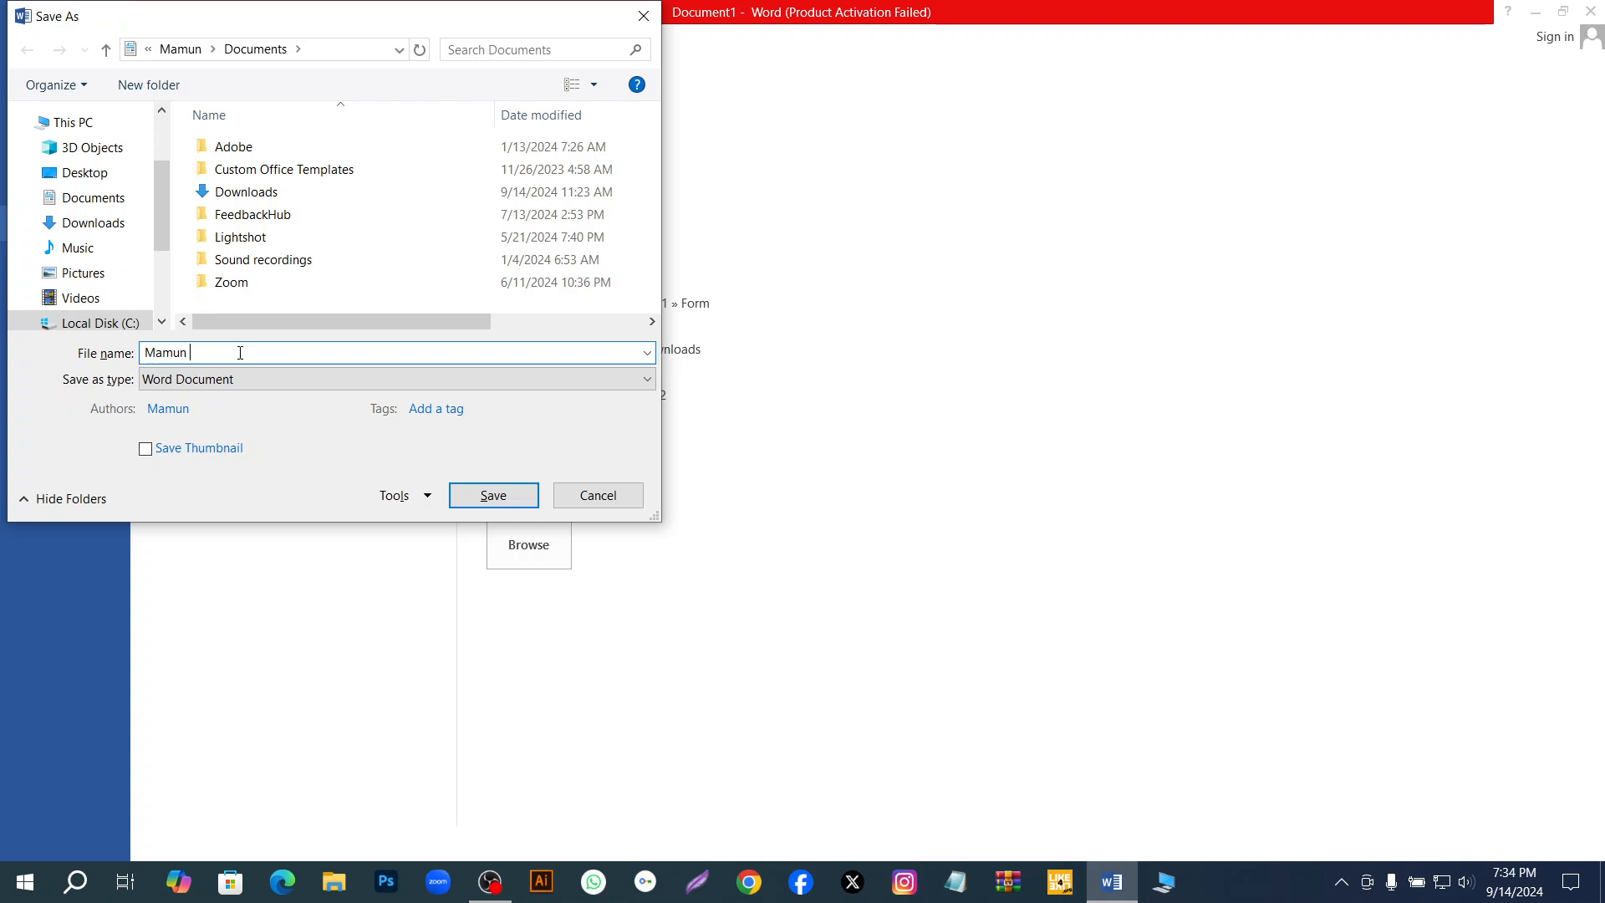
left_click(630, 379)
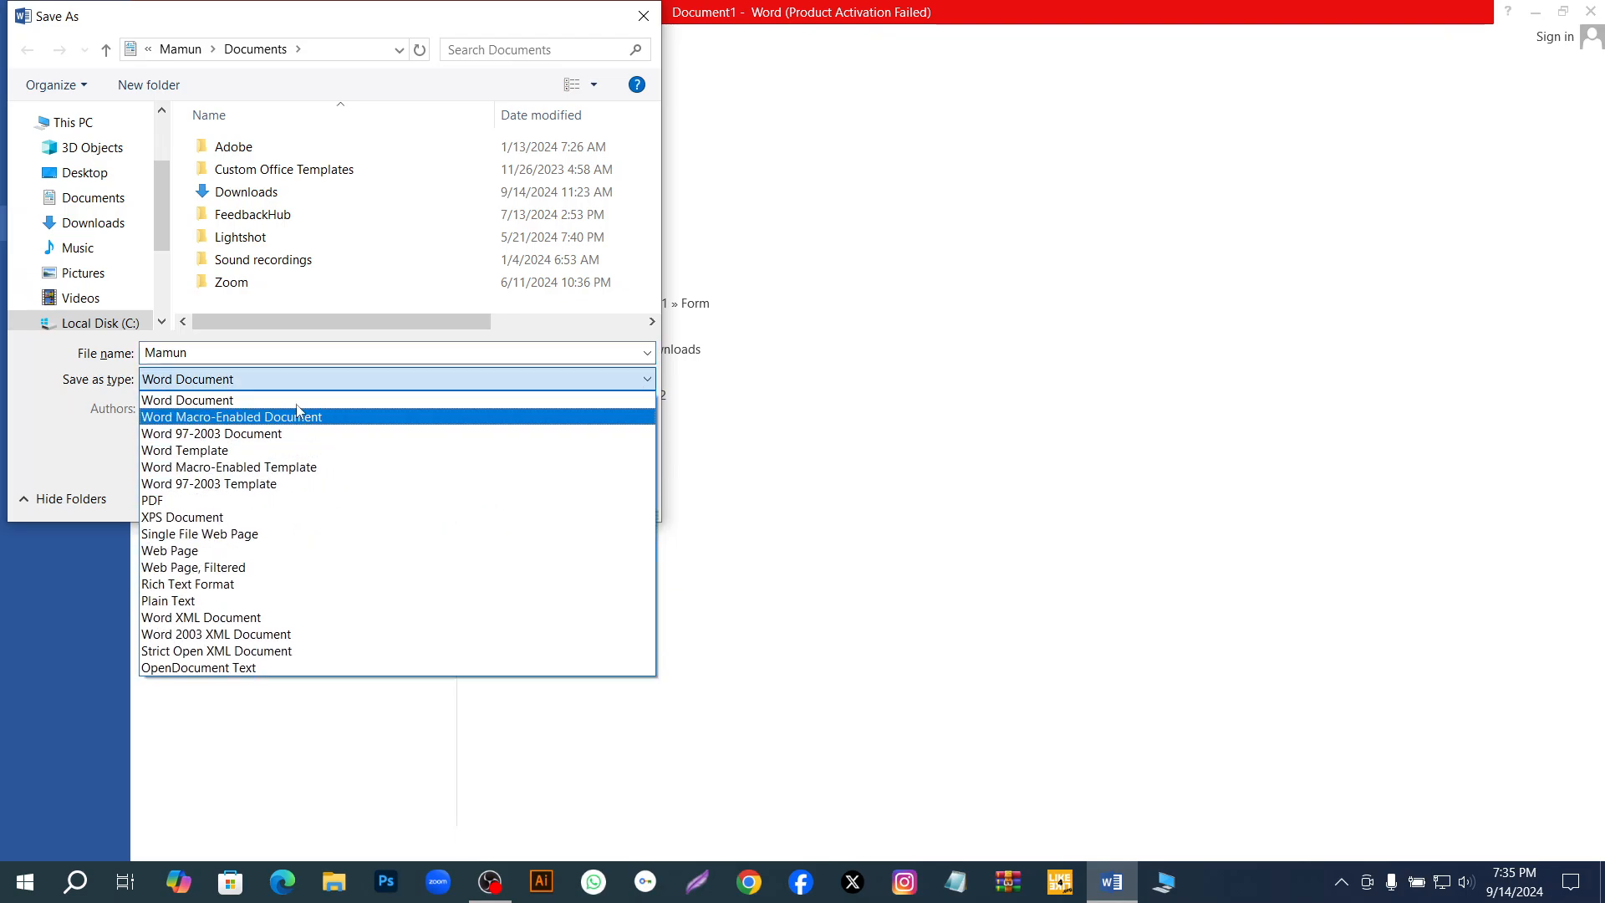
left_click(197, 379)
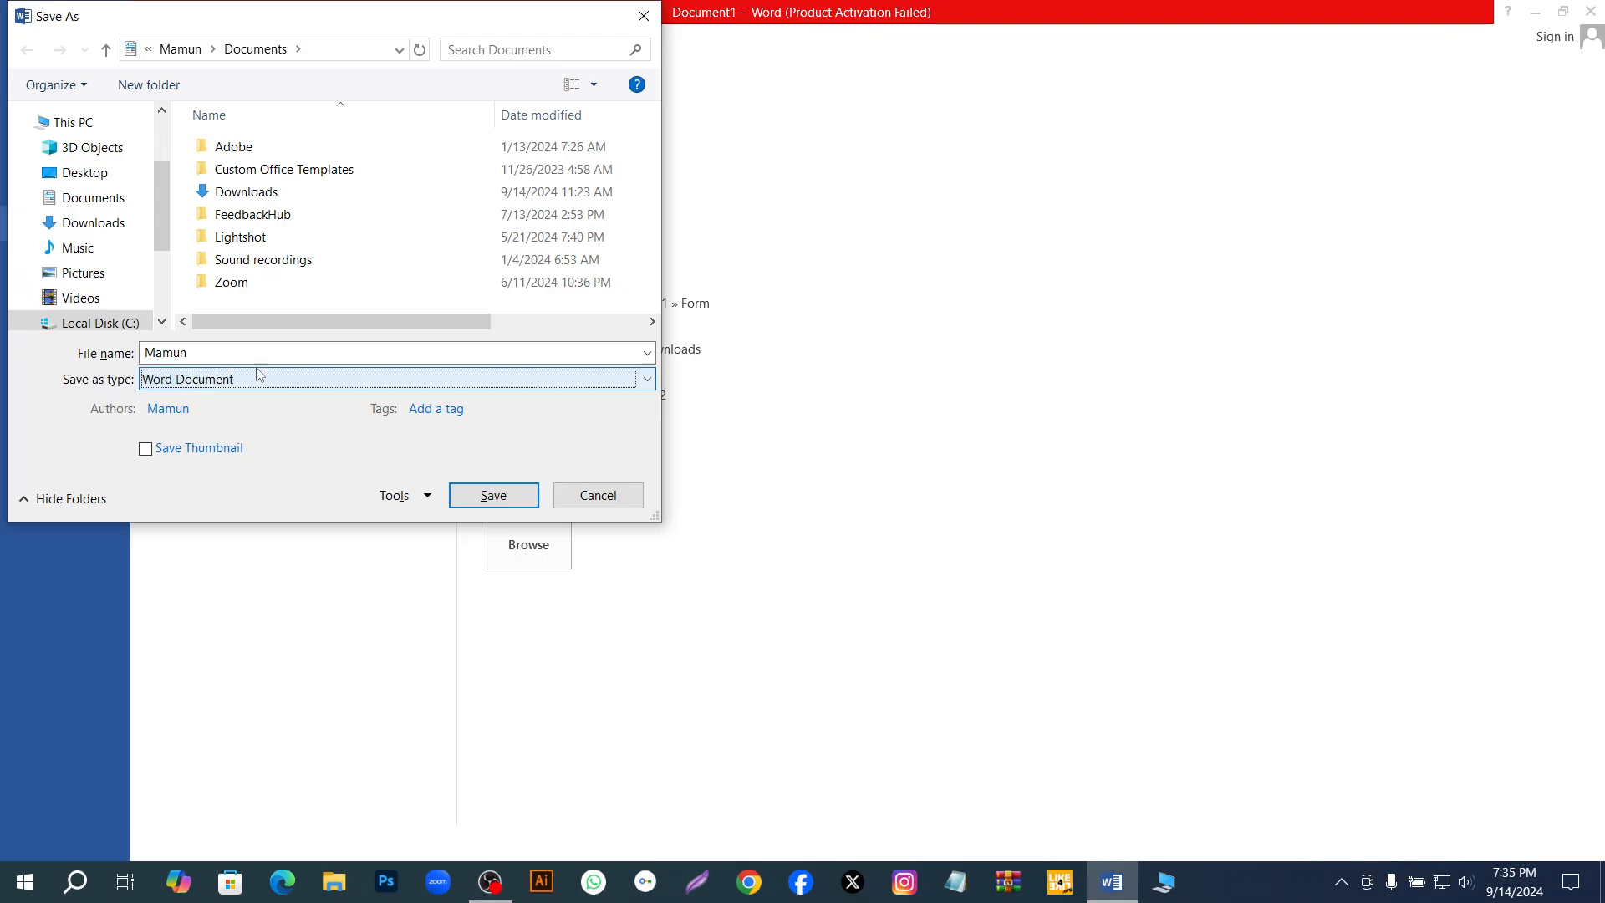
left_click(493, 496)
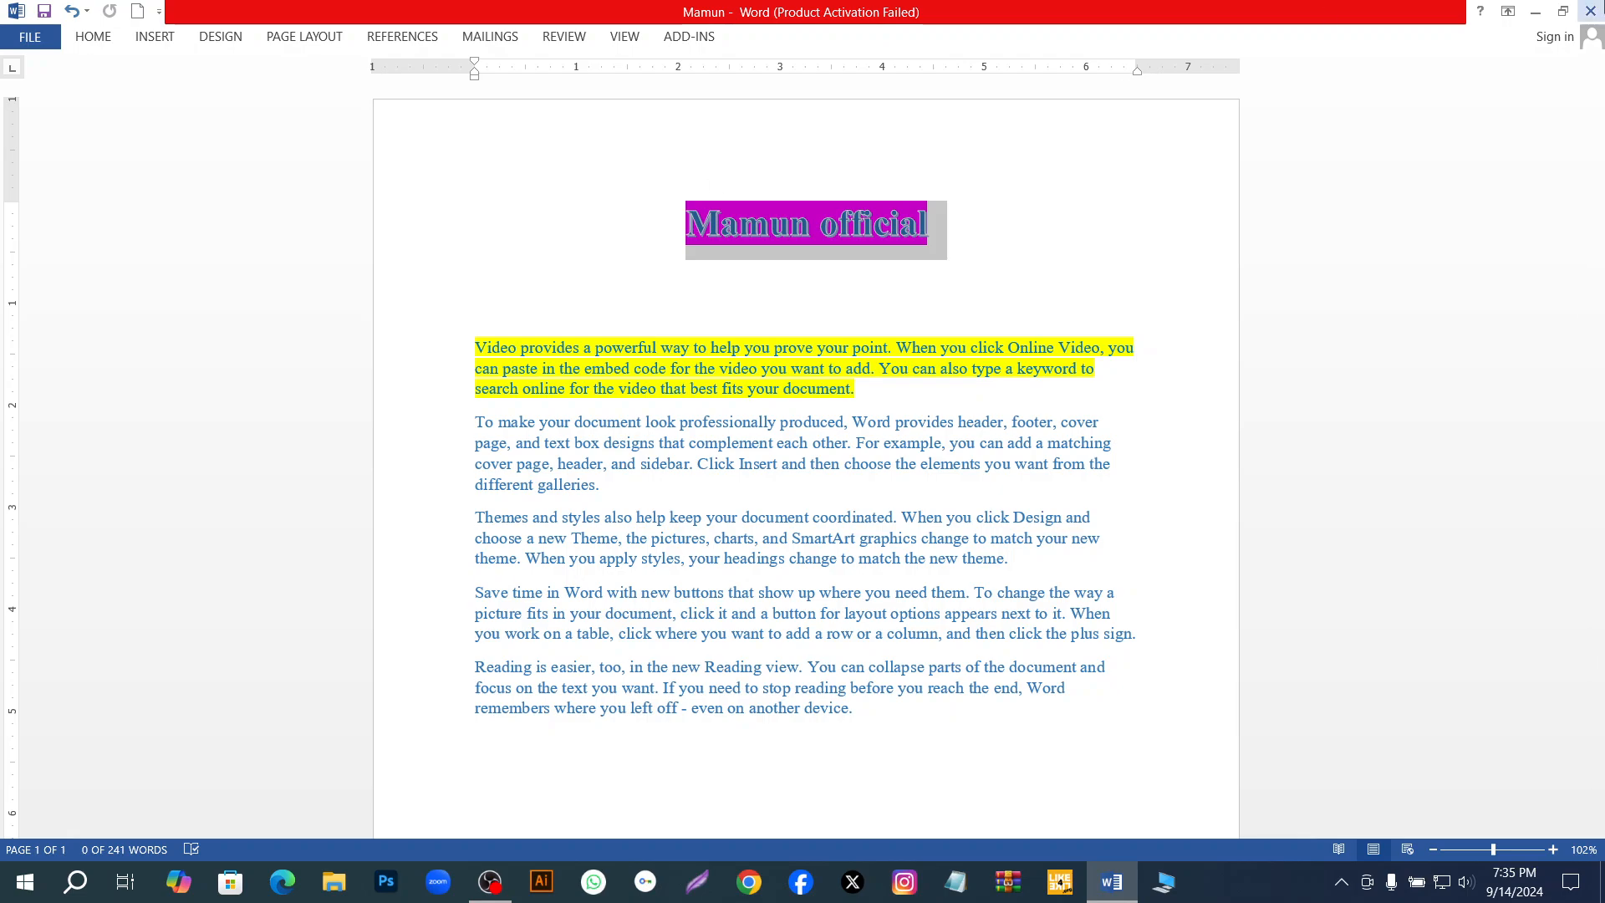
Close the saved document and return to the desktop.
left_click(1591, 10)
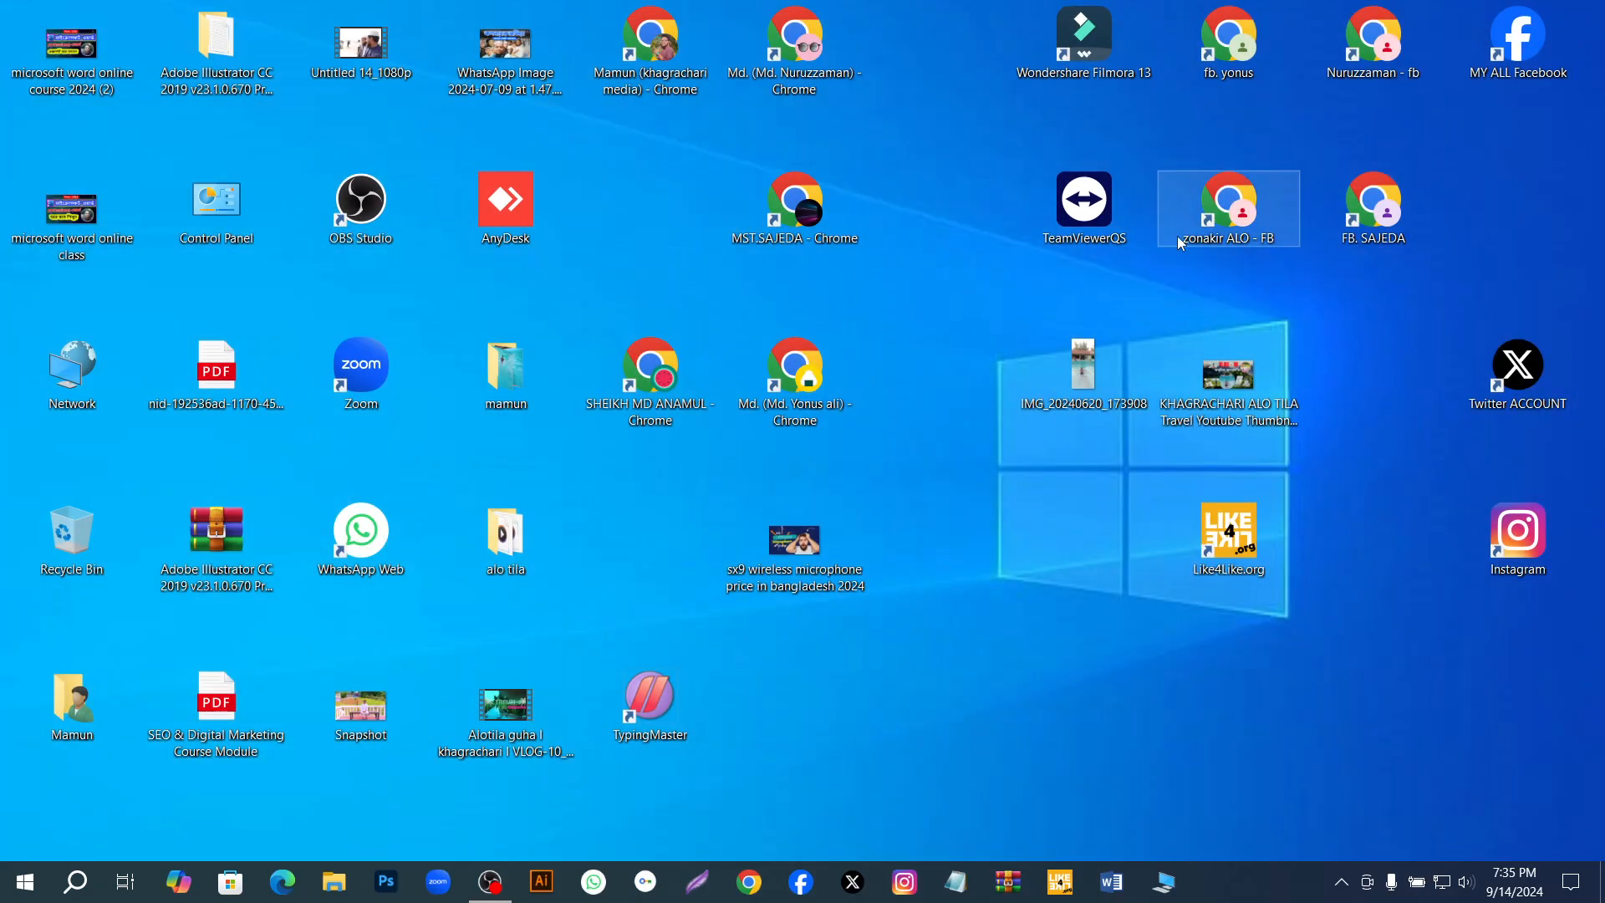
right_click(963, 532)
left_click(999, 583)
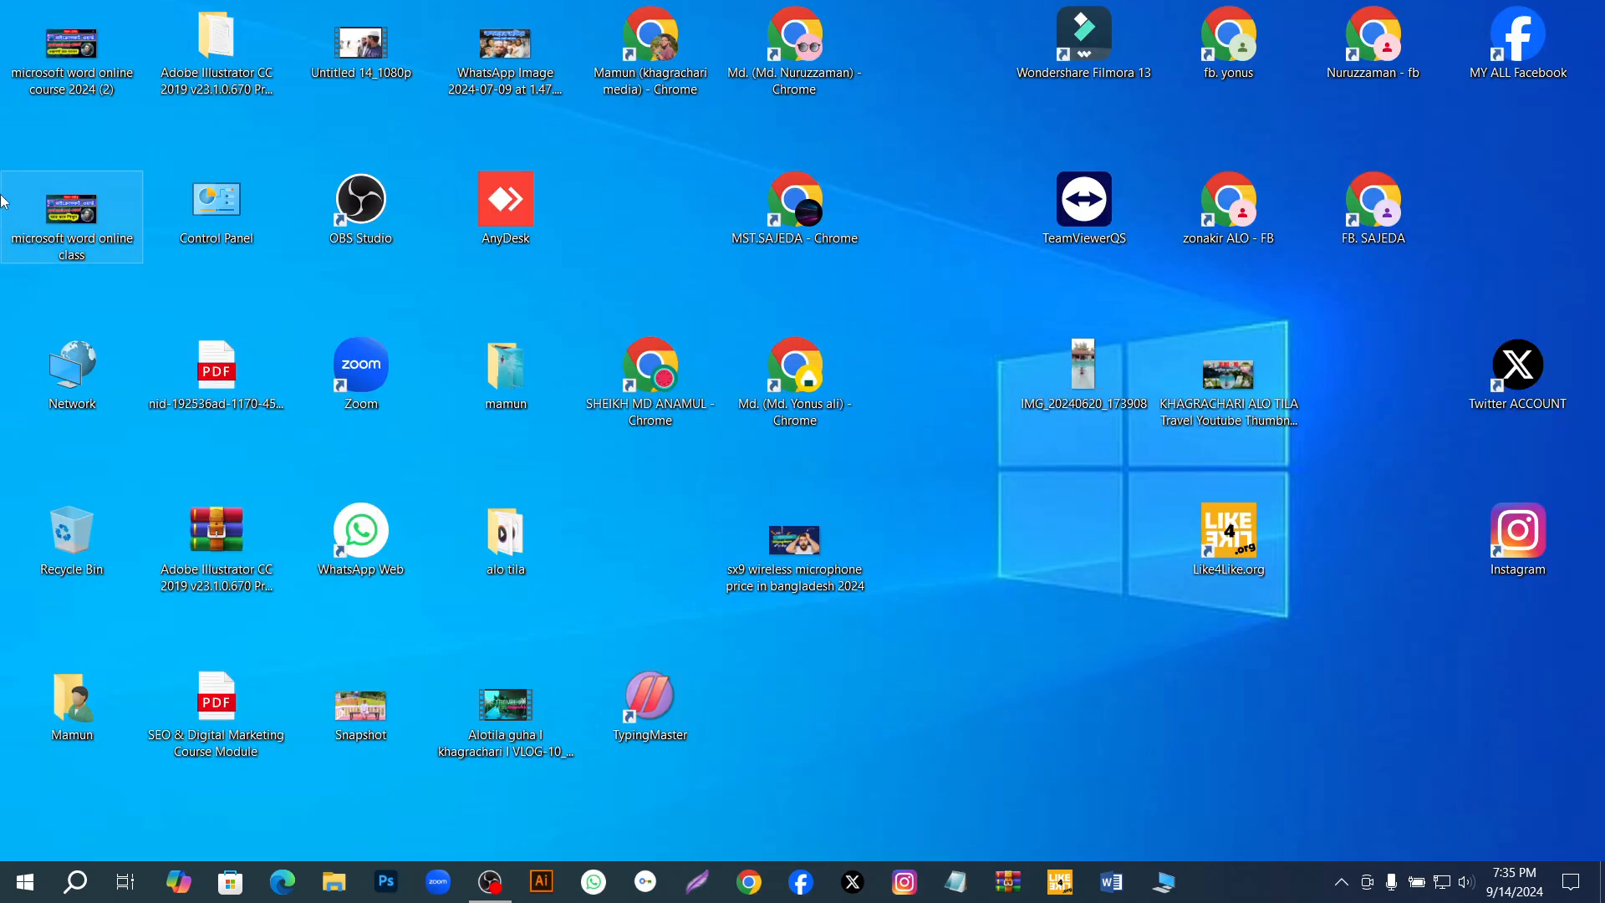
Start Word again without safe mode and create a blank document.
left_click(1126, 884, "ctrl")
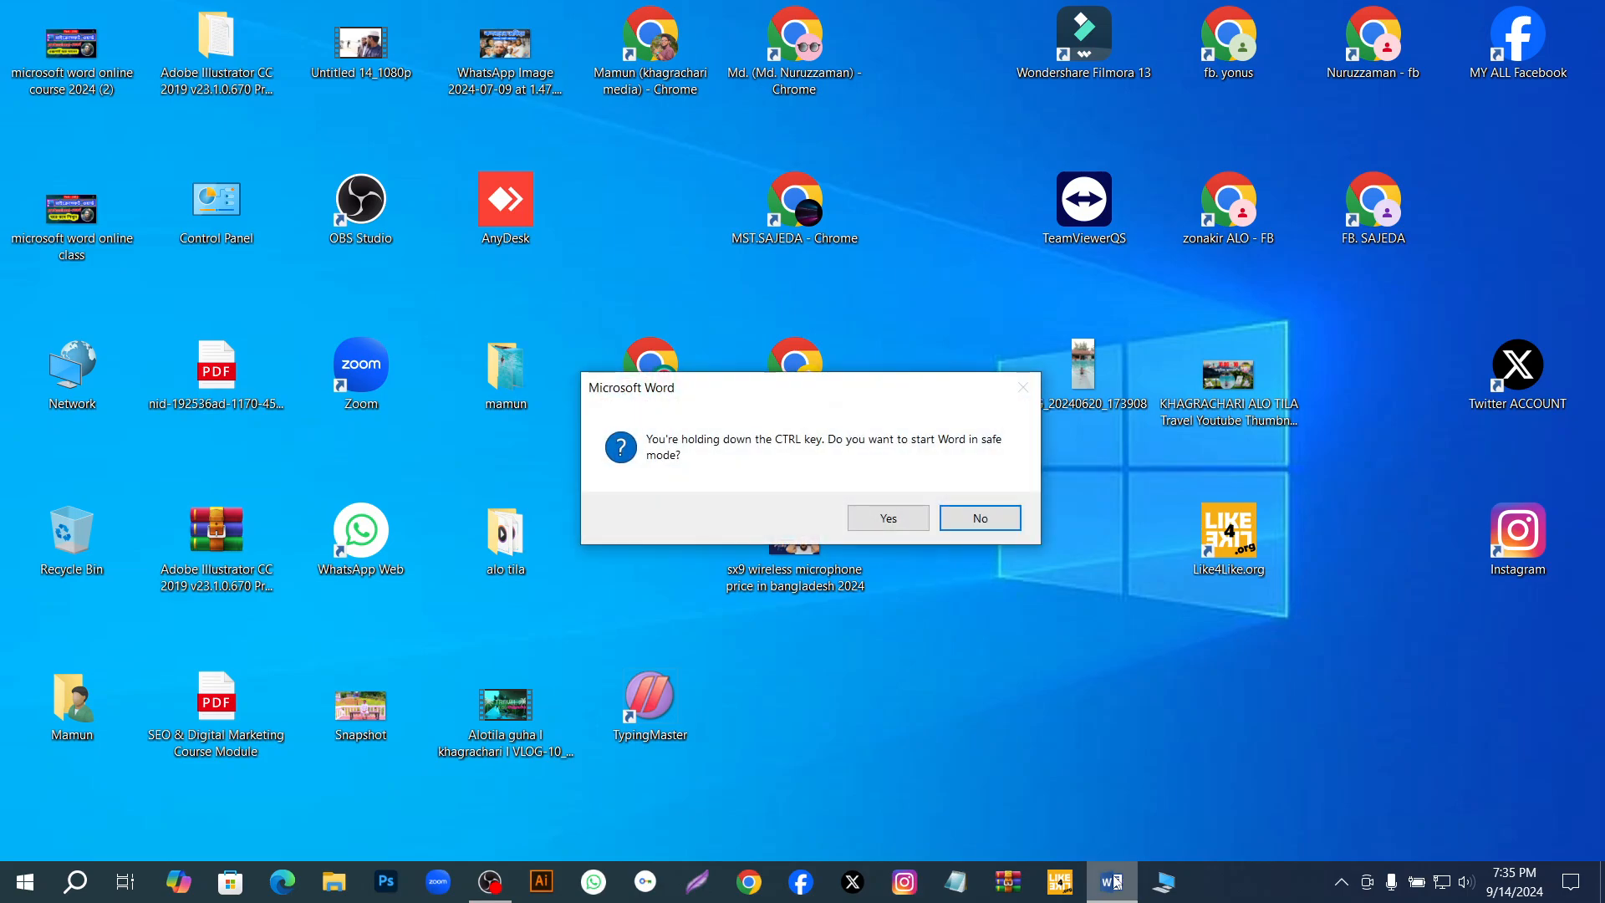
left_click(978, 519)
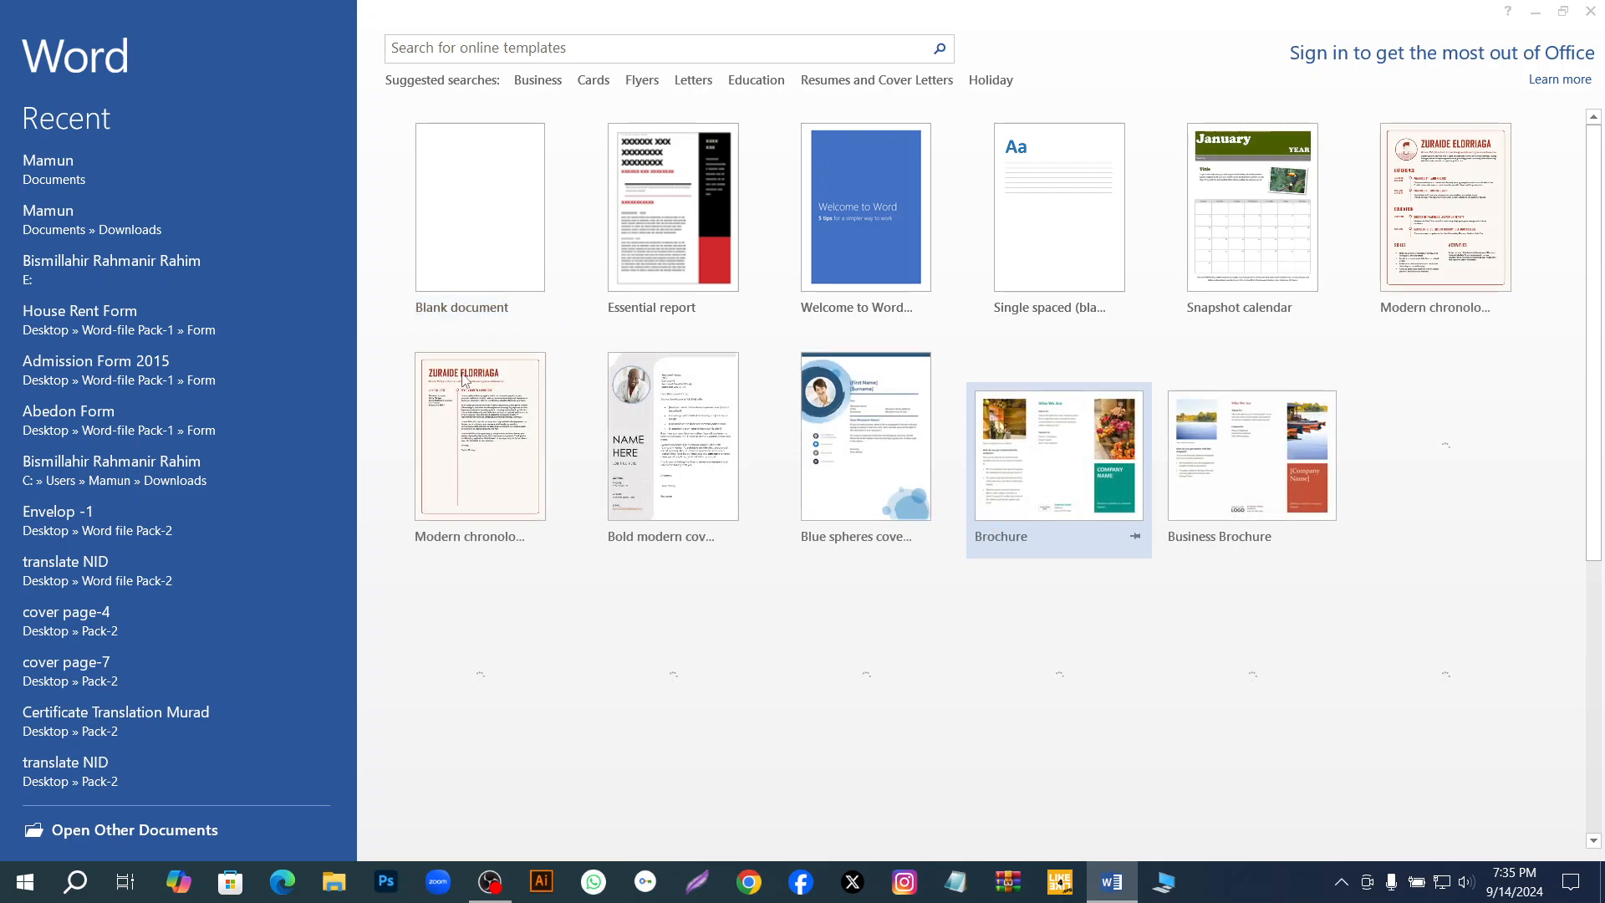
left_click(1041, 206)
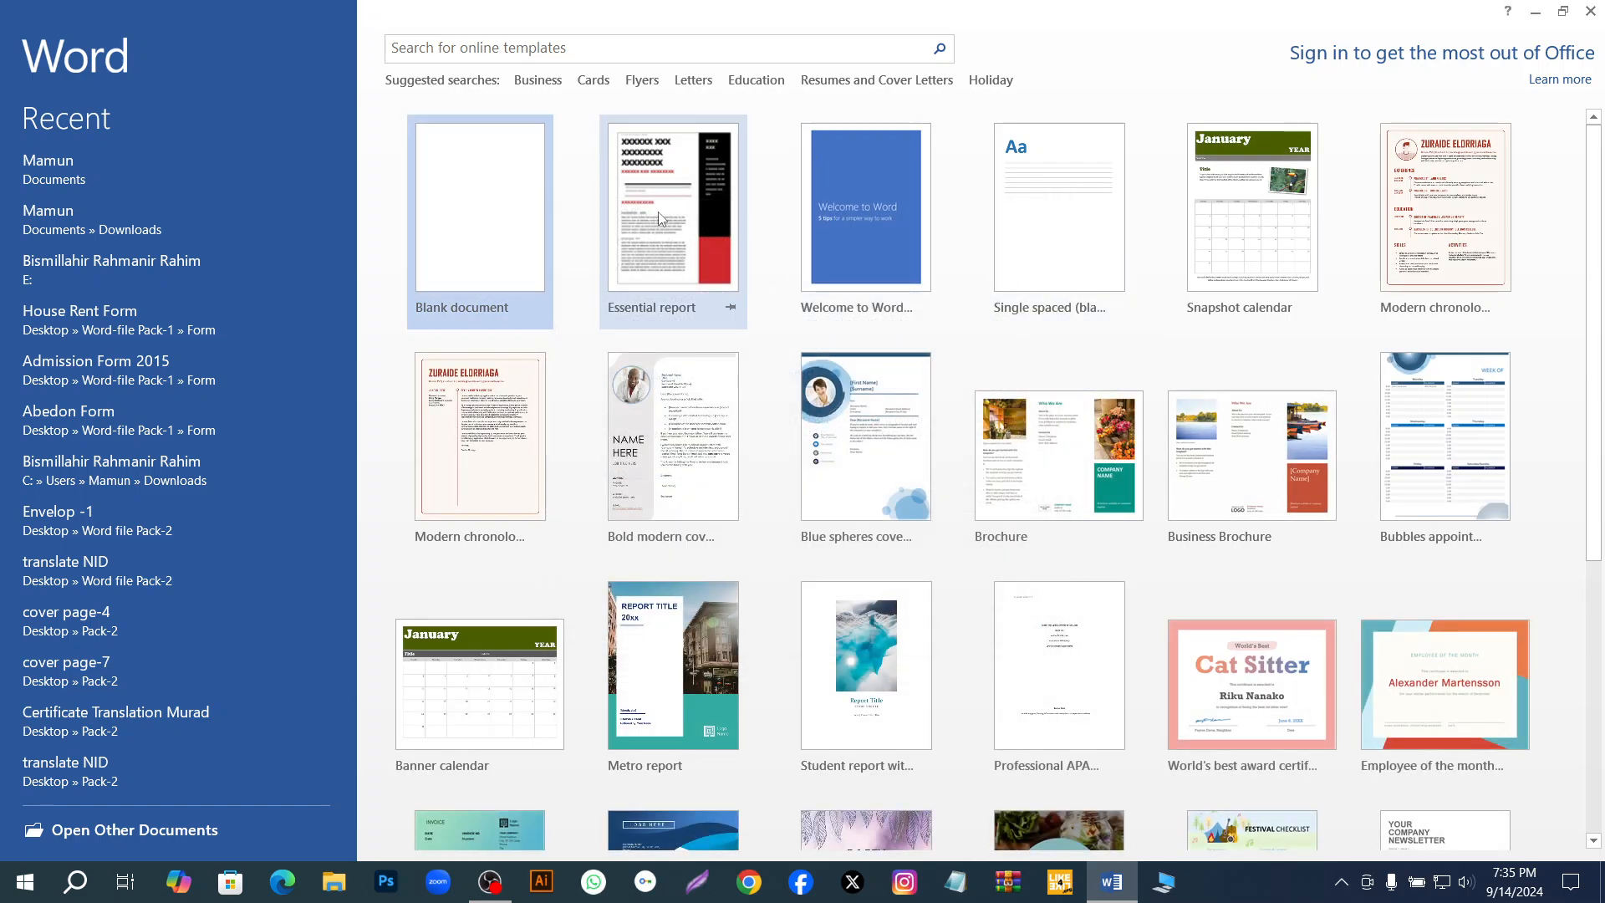
left_click(485, 211)
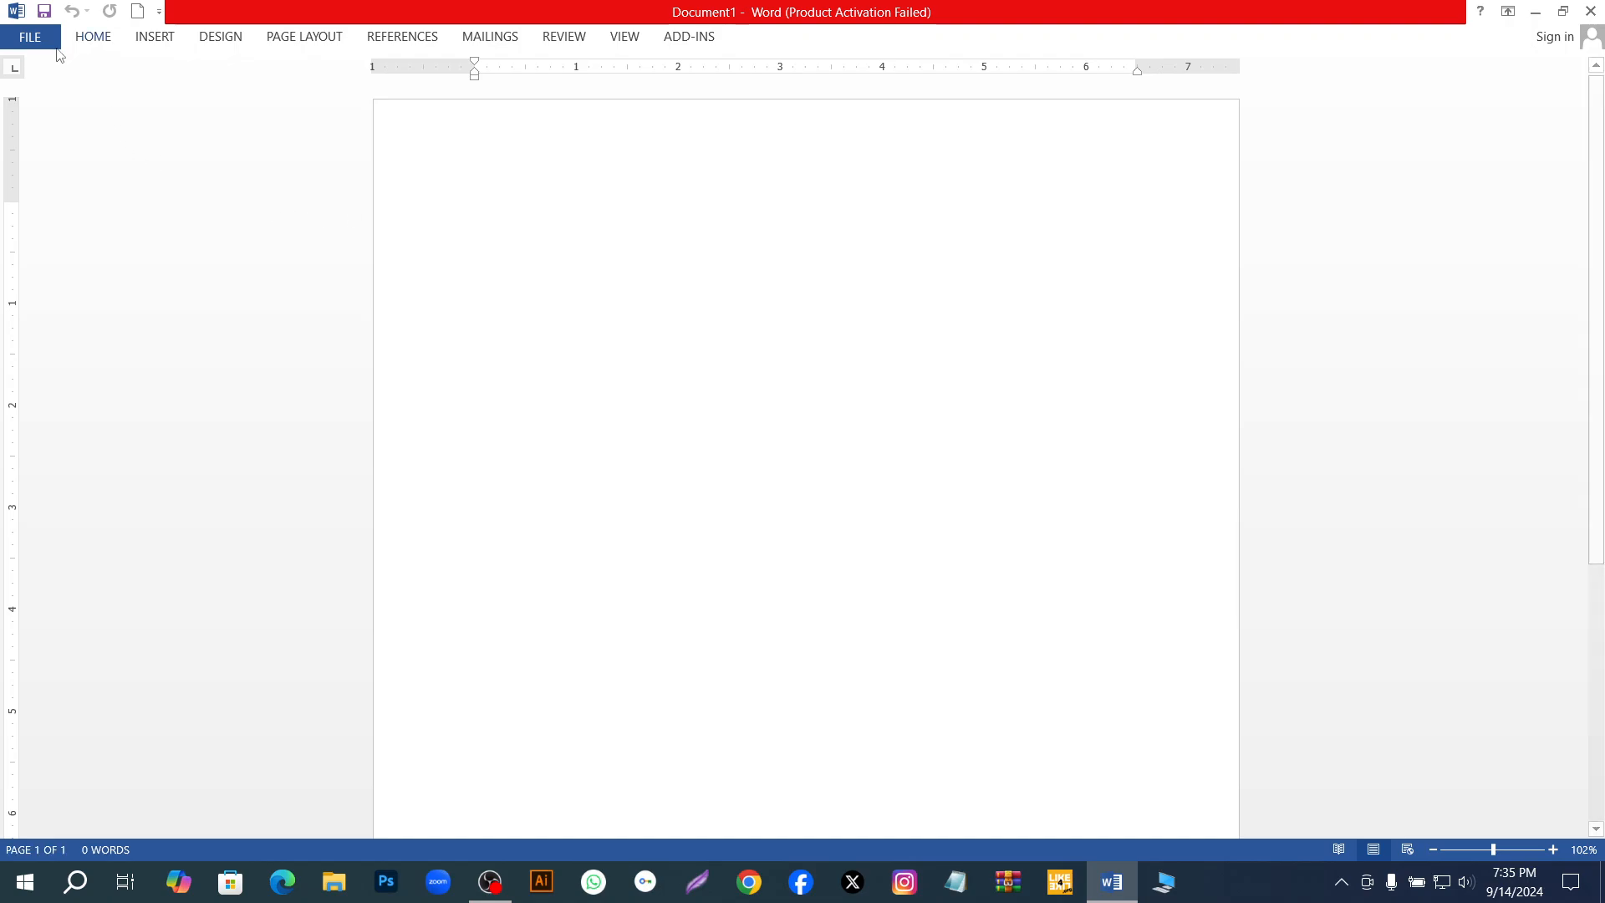
Reopen the just-saved document in the Documents folder from the list of recent documents.
left_click(33, 37)
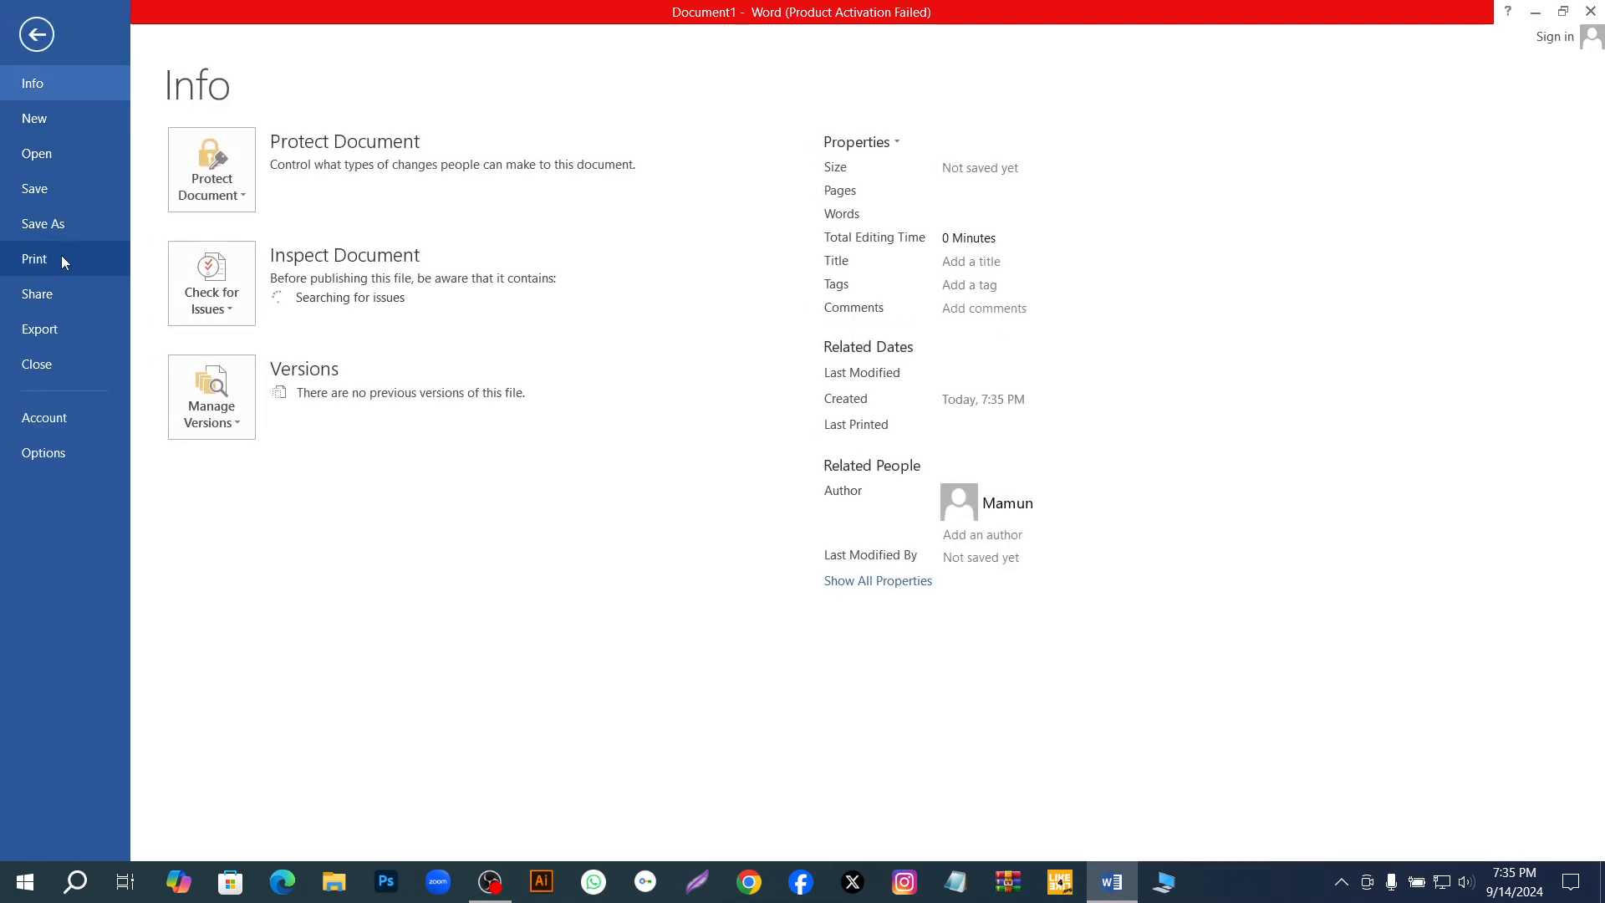
left_click(69, 148)
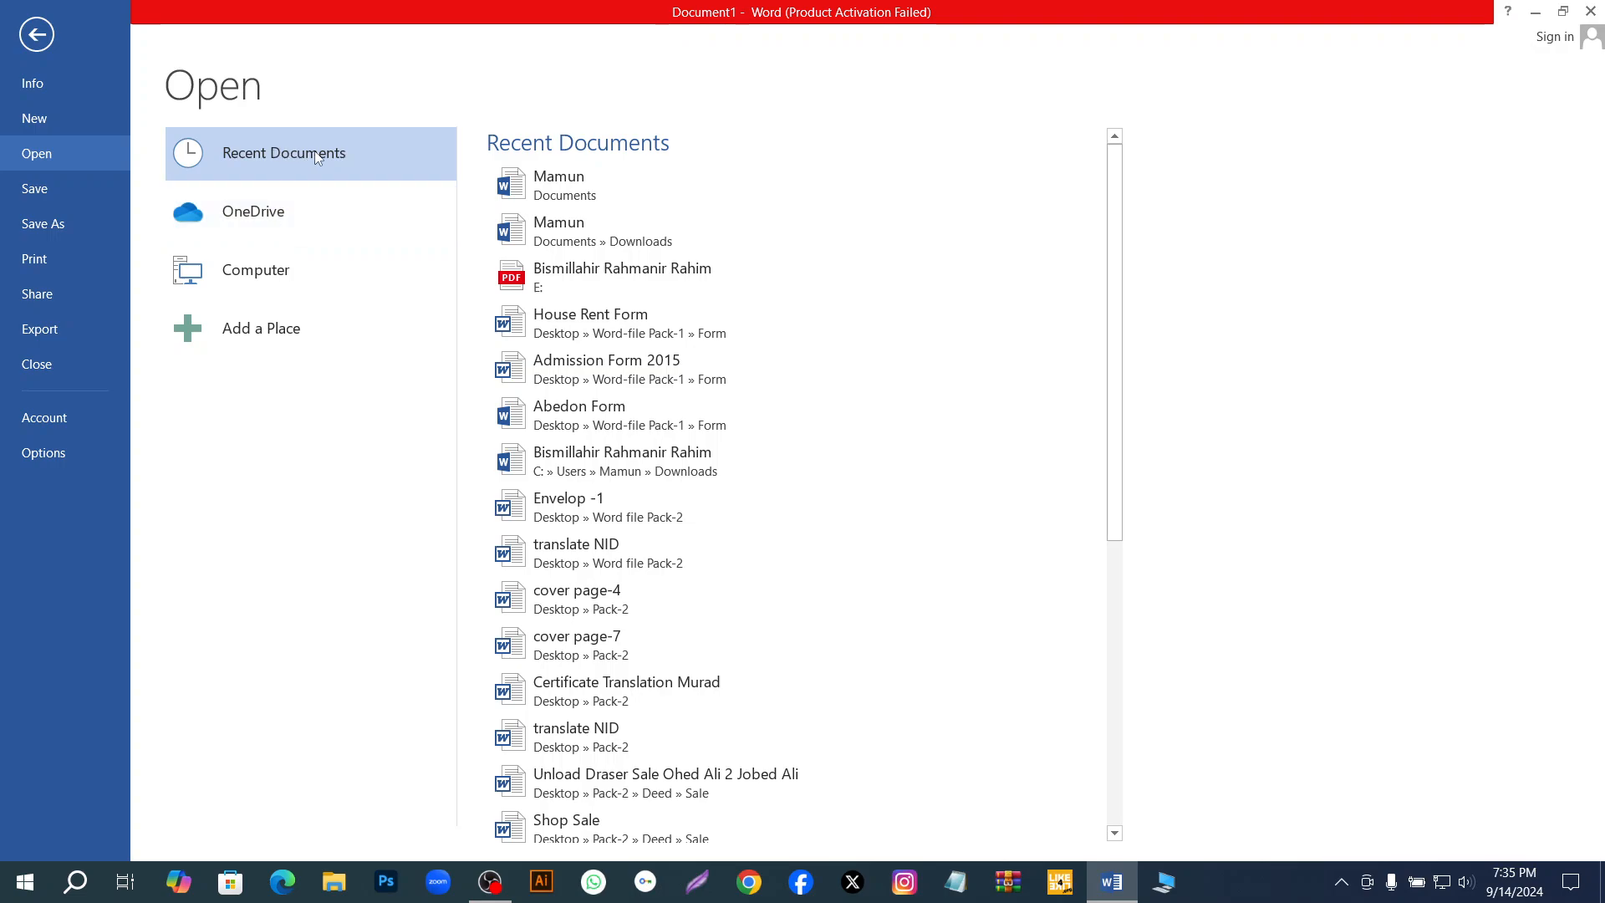
left_click(592, 189)
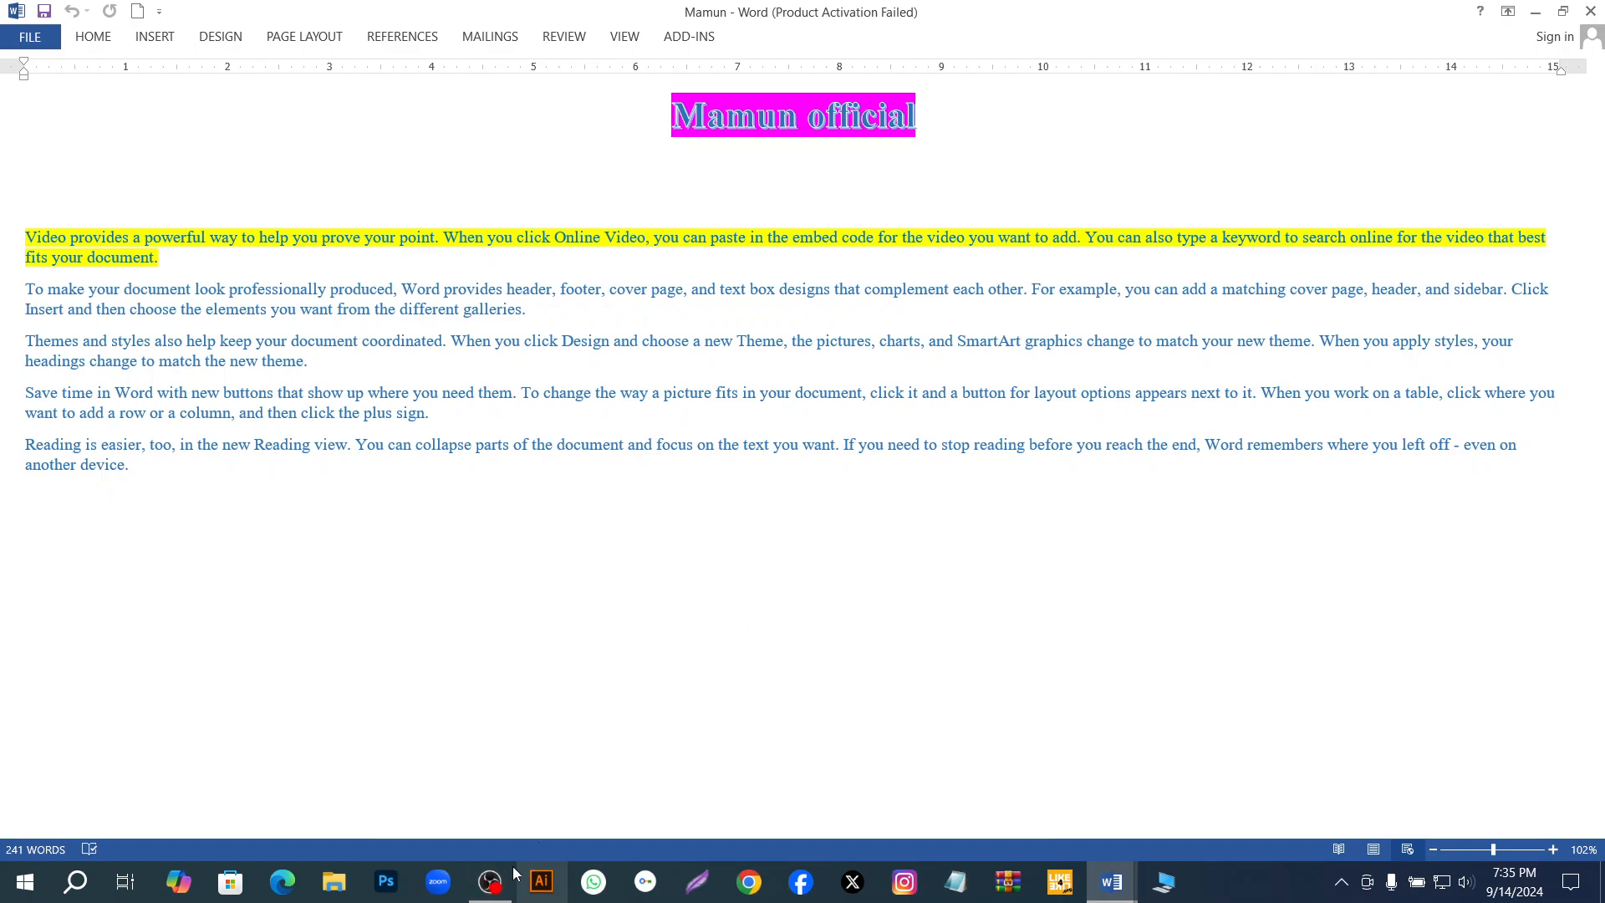
left_click(489, 880)
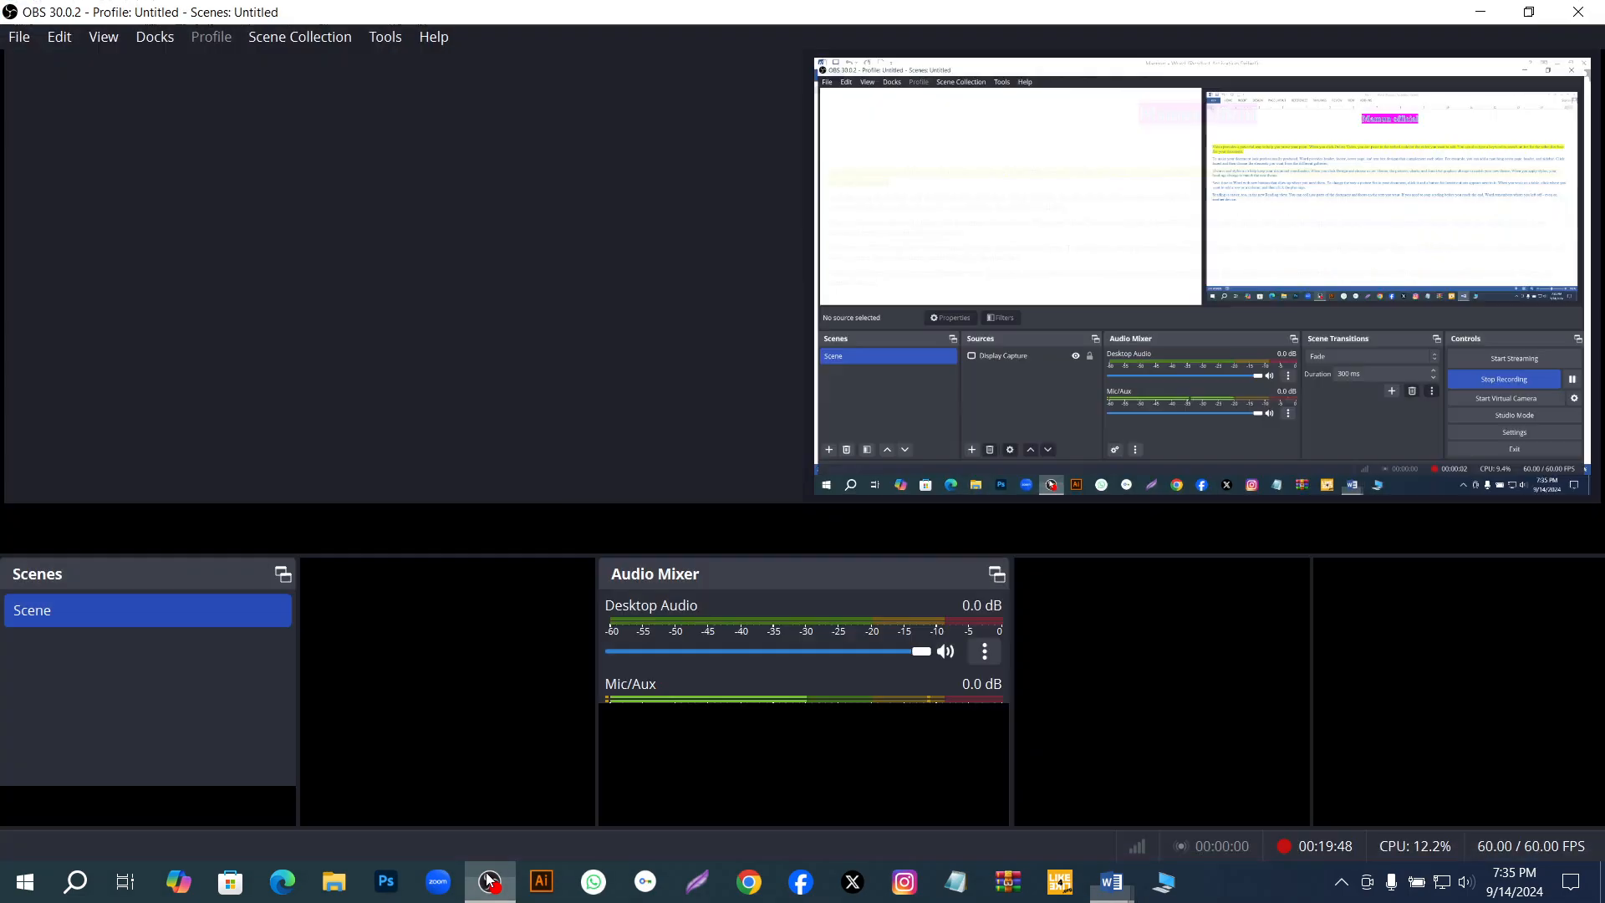